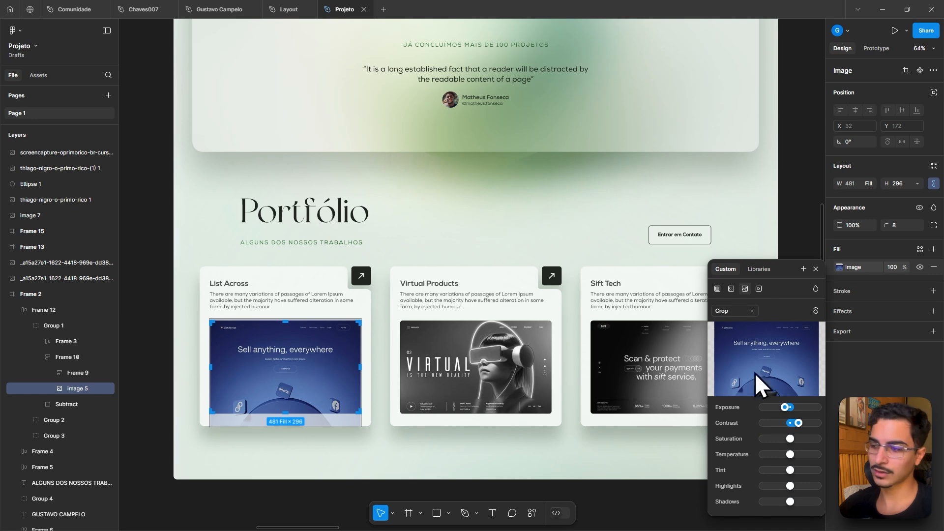
drag(787, 414, 718, 420)
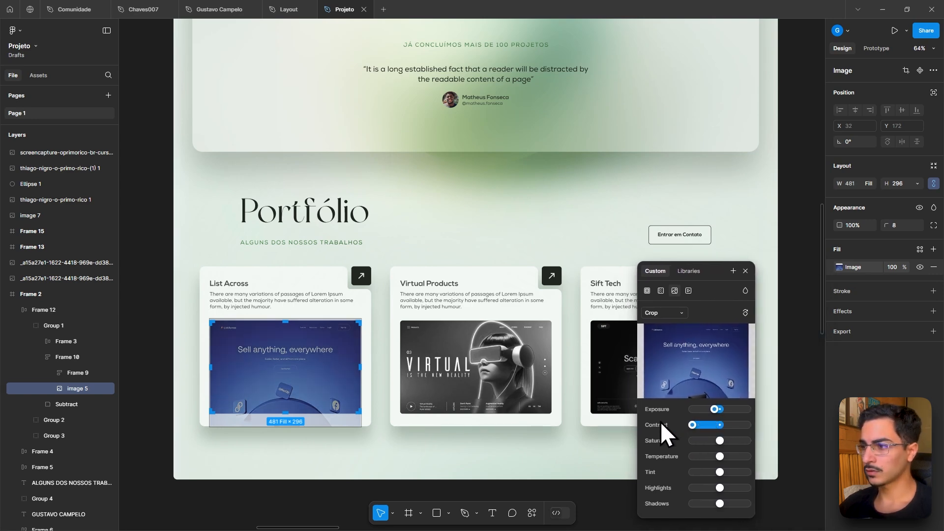
click(797, 189)
scroll(800, 197, down, 5)
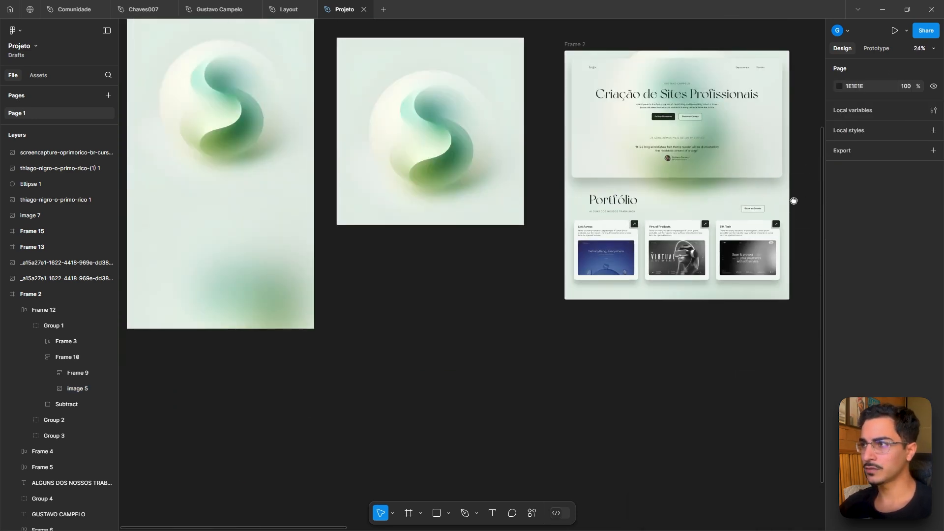
scroll(792, 200, right, 5)
scroll(792, 200, up, 2)
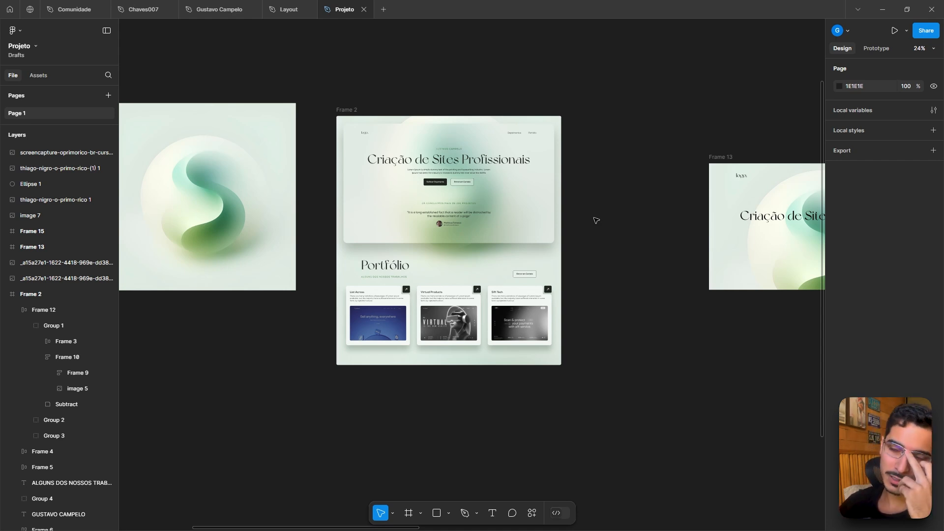
- Browse the recent files on the home screen and the Community plugin resources
click(10, 8)
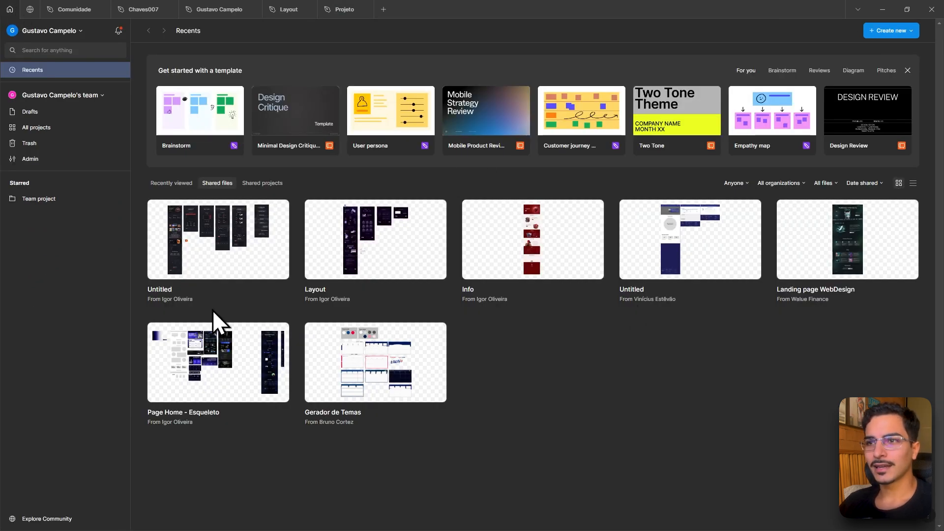
click(172, 183)
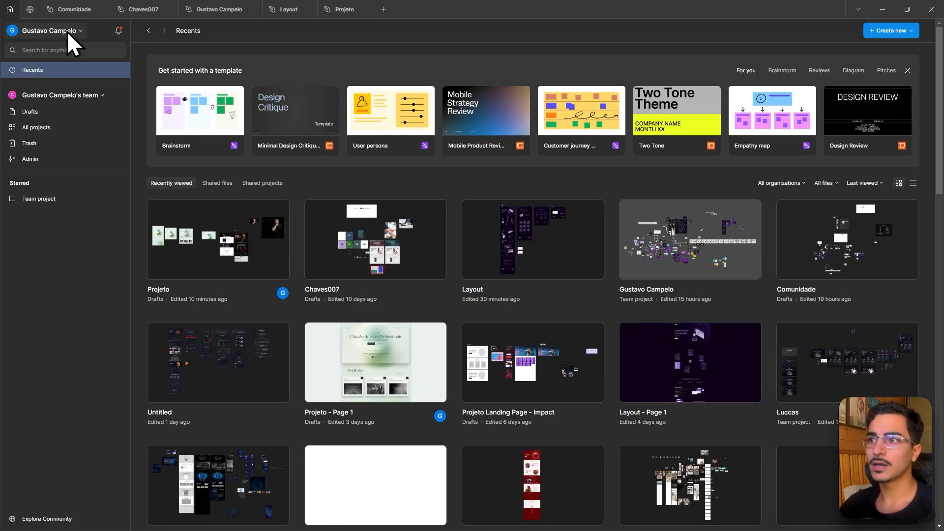
click(30, 10)
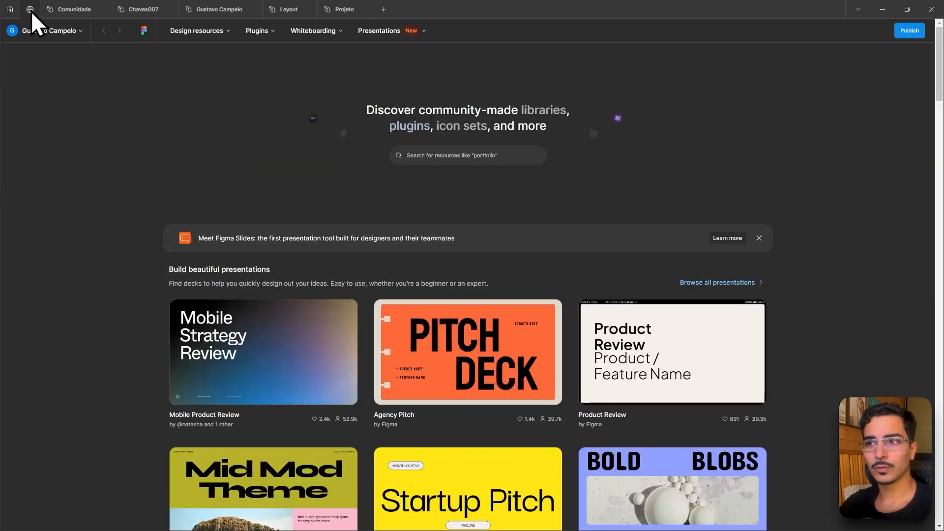
click(265, 31)
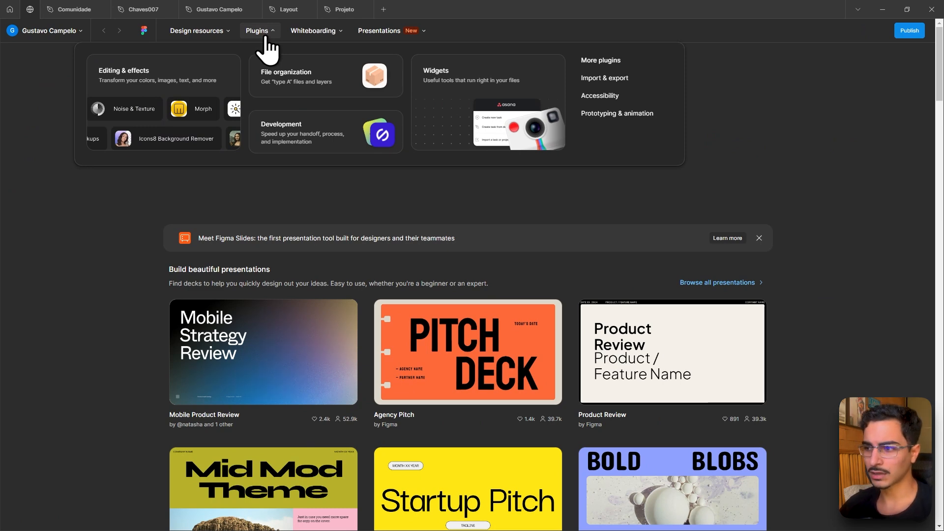
scroll(68, 132, down, 8)
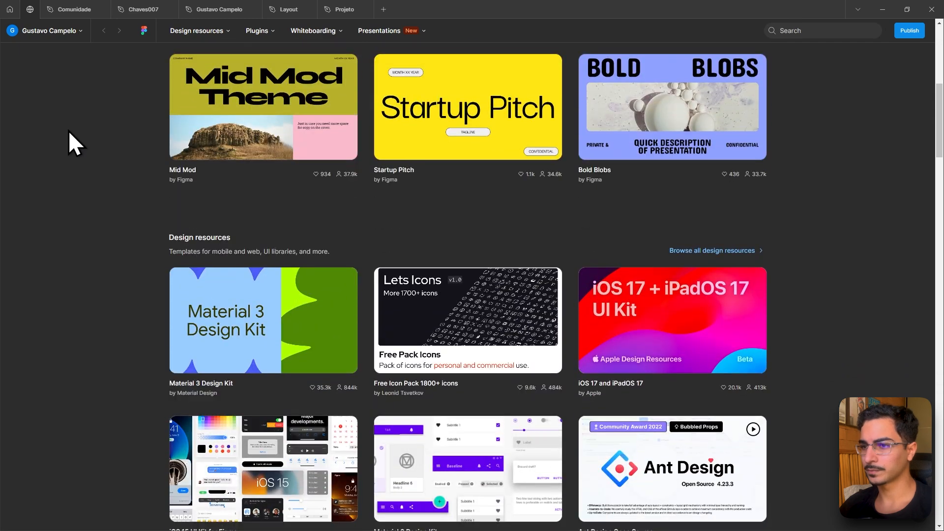
scroll(69, 131, up, 8)
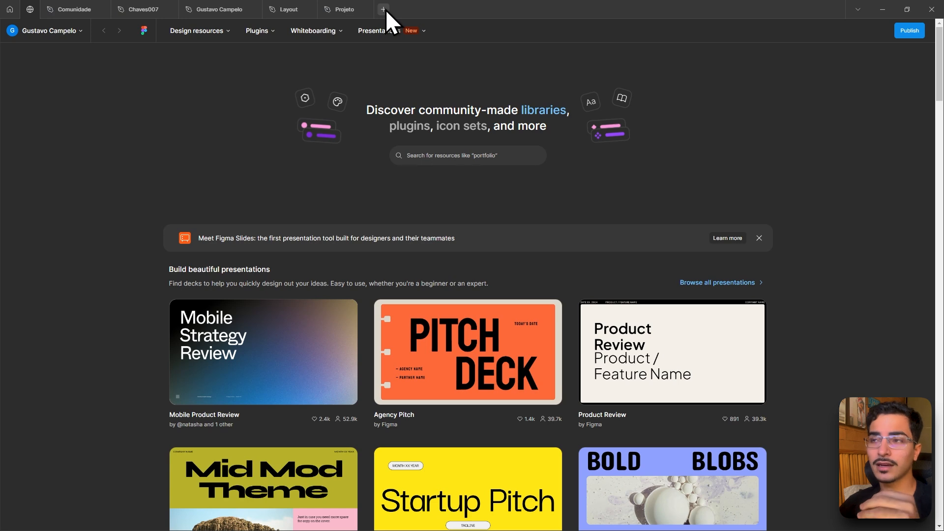
- Create a new blank design file
click(353, 11)
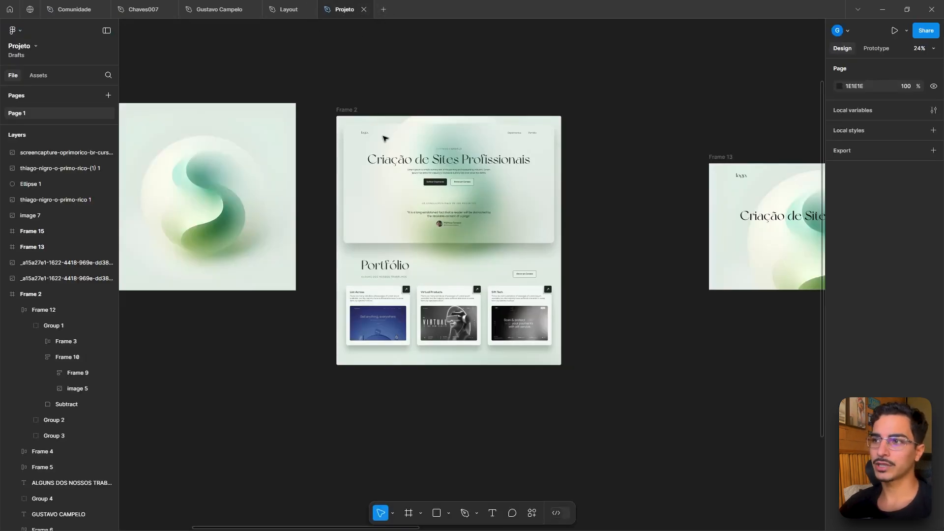
click(382, 8)
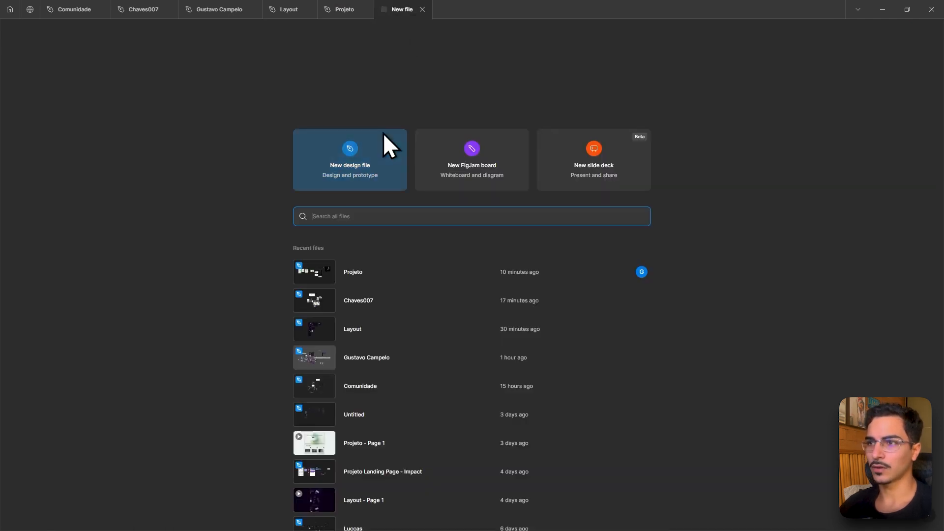
click(345, 156)
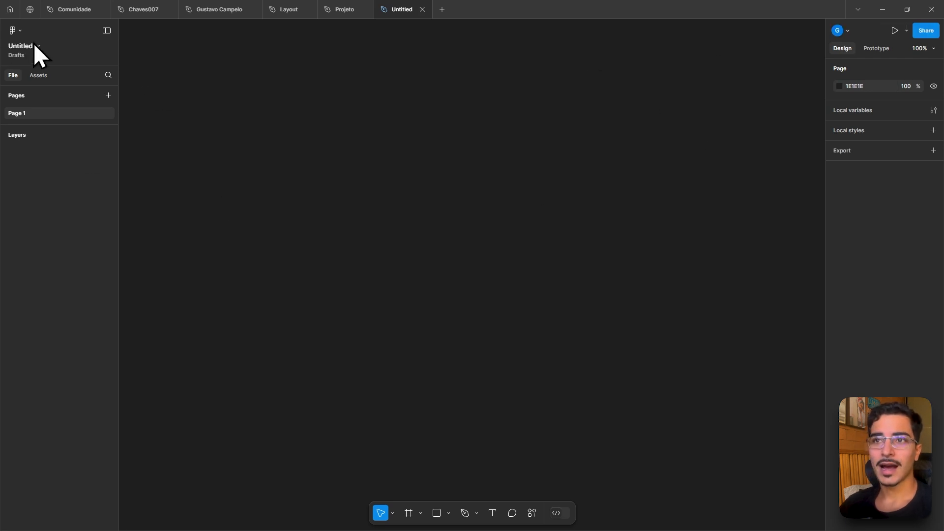
- Open the keyboard shortcuts reference from the main menu
click(15, 31)
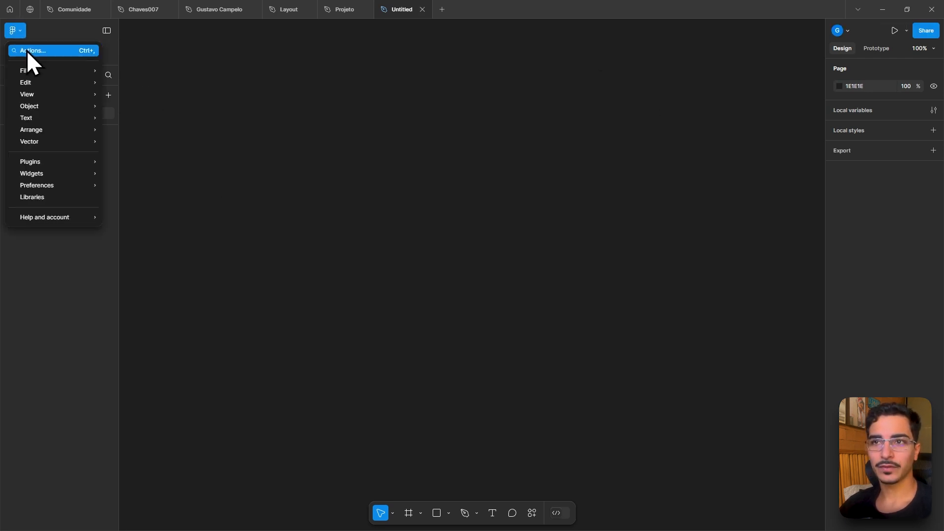
mouse_move(32, 70)
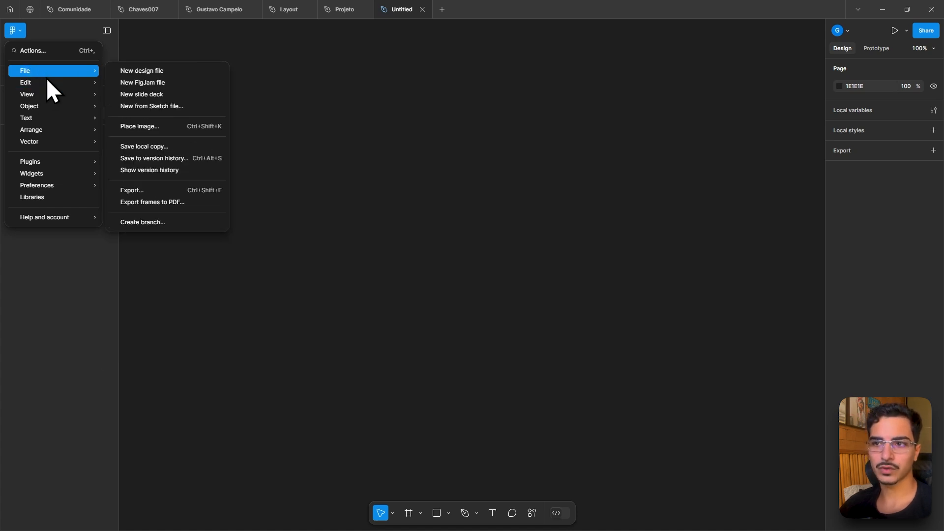
mouse_move(47, 122)
mouse_move(39, 160)
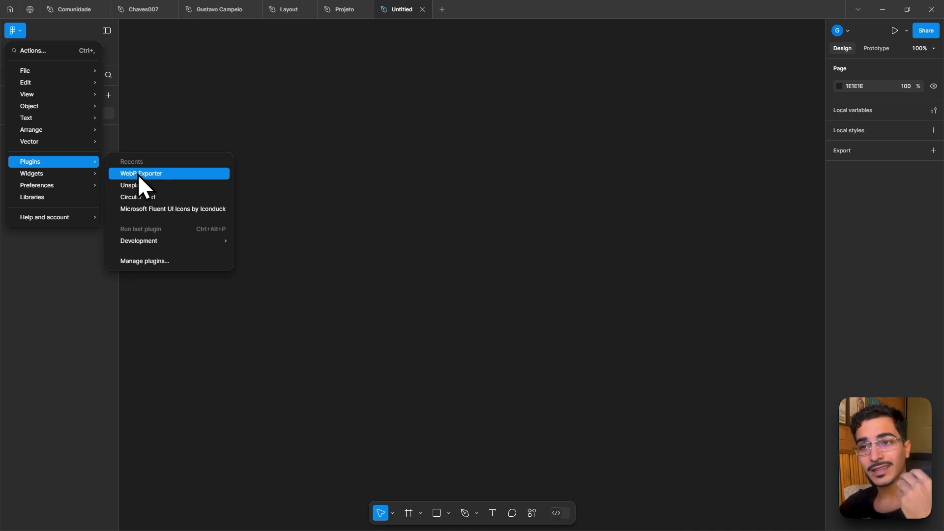
mouse_move(88, 175)
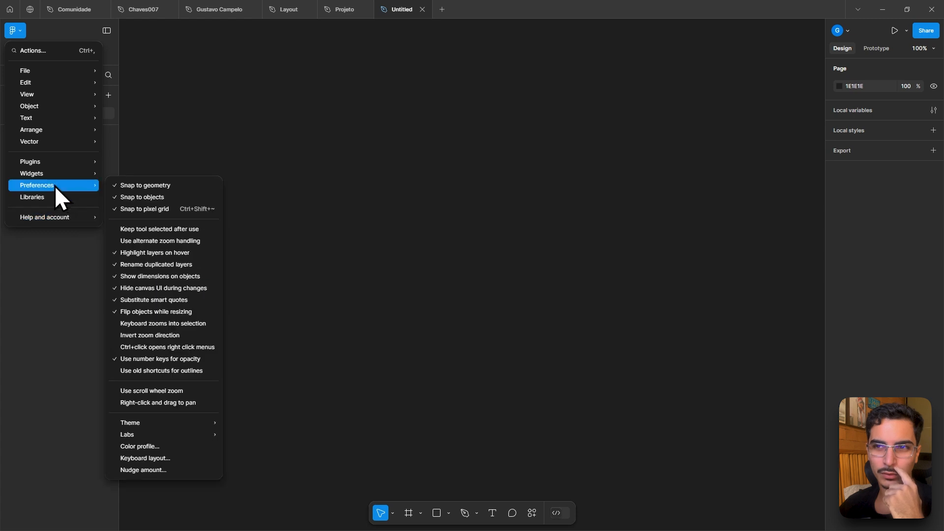
mouse_move(51, 216)
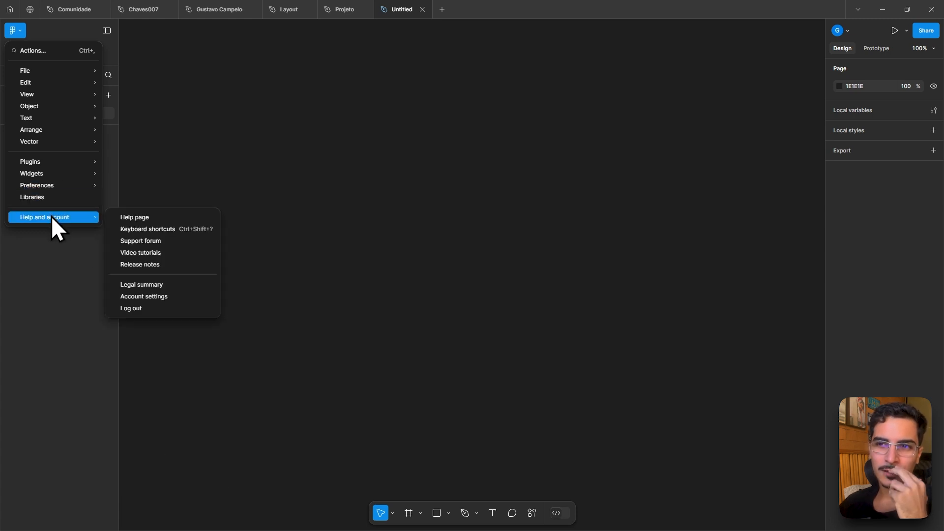
click(149, 230)
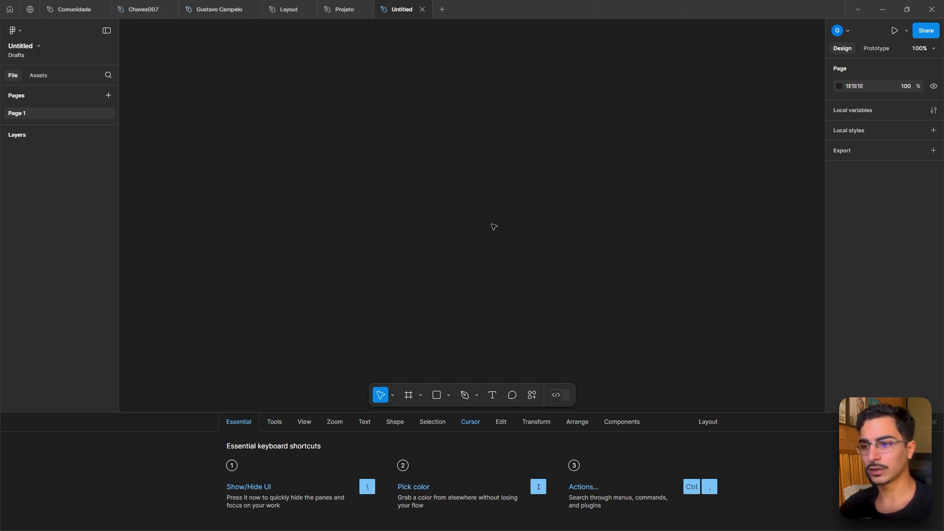
- Toggle the interface panels hidden and shown with Show/Hide UI
key(backslash)
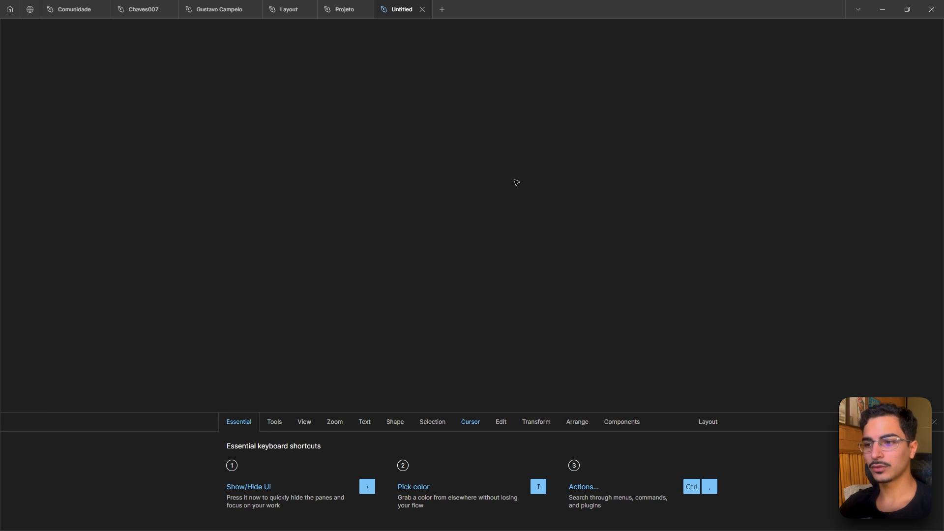
key(backslash)
key(backslash)
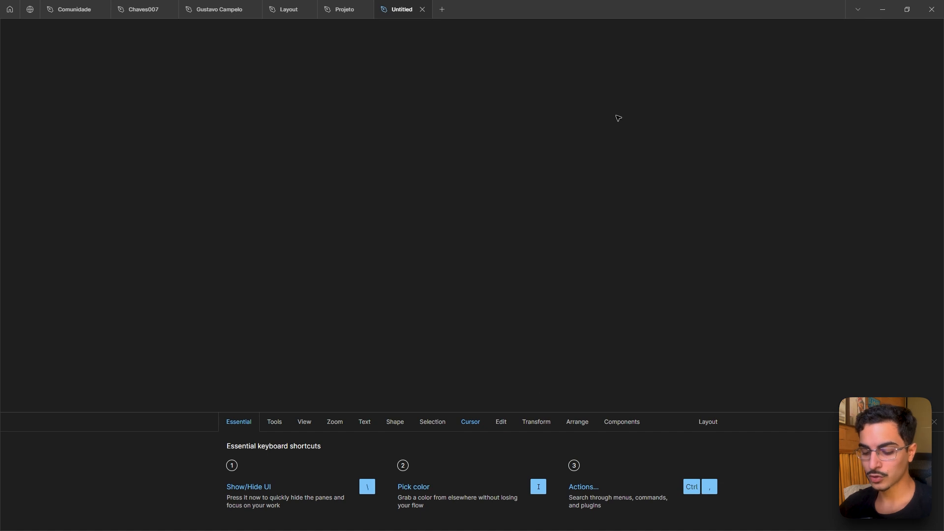
key(backslash)
key(backslash)
key(backslash)
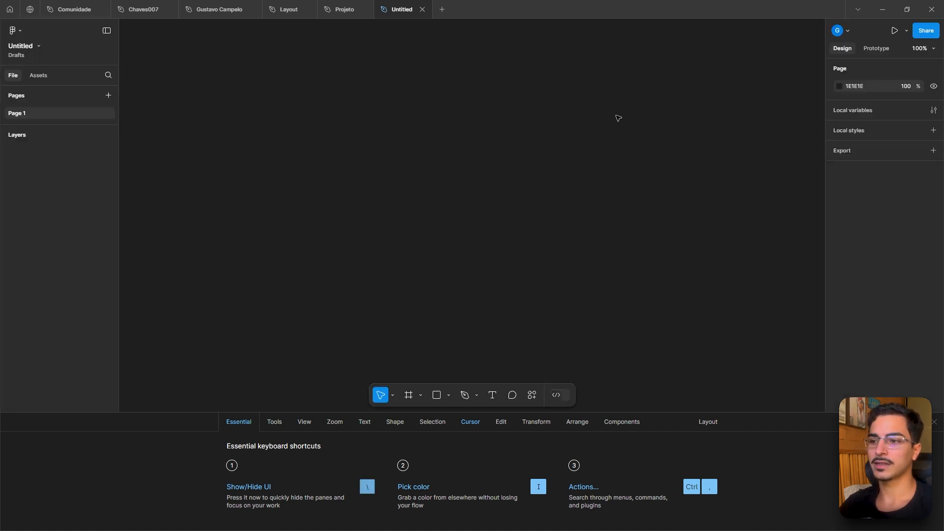
- Browse the Tools, View, Zoom, Shape, Selection, Cursor, Edit and Transform shortcut categories, then close the shortcuts reference
click(274, 422)
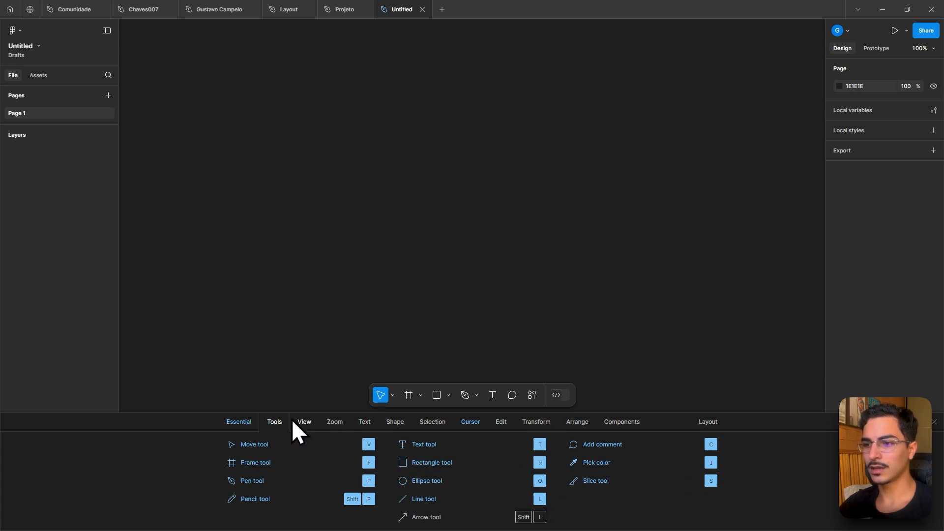
click(305, 422)
click(335, 421)
click(395, 422)
click(440, 422)
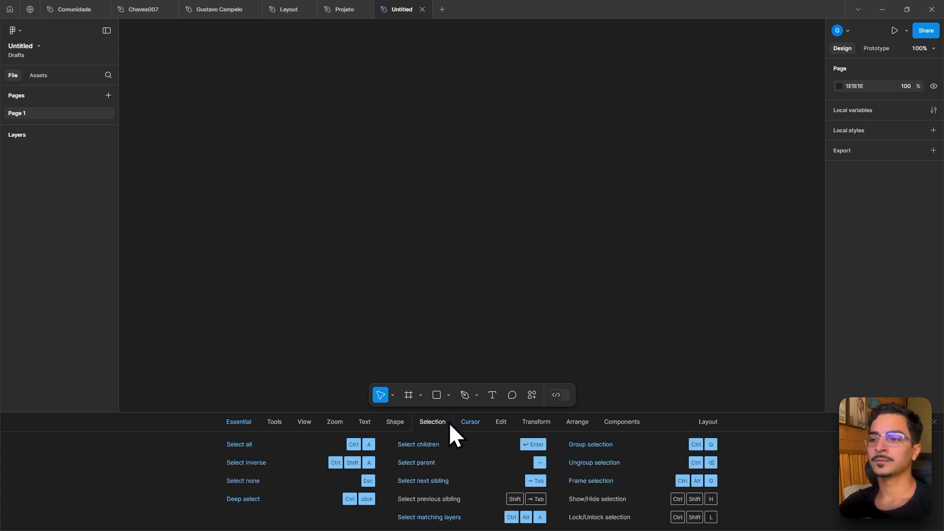
click(470, 423)
click(509, 422)
click(537, 423)
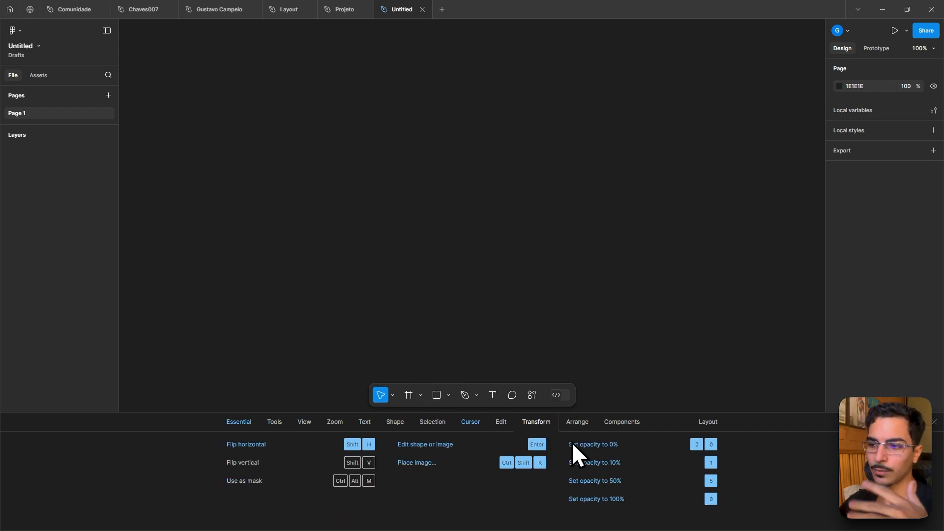
click(252, 421)
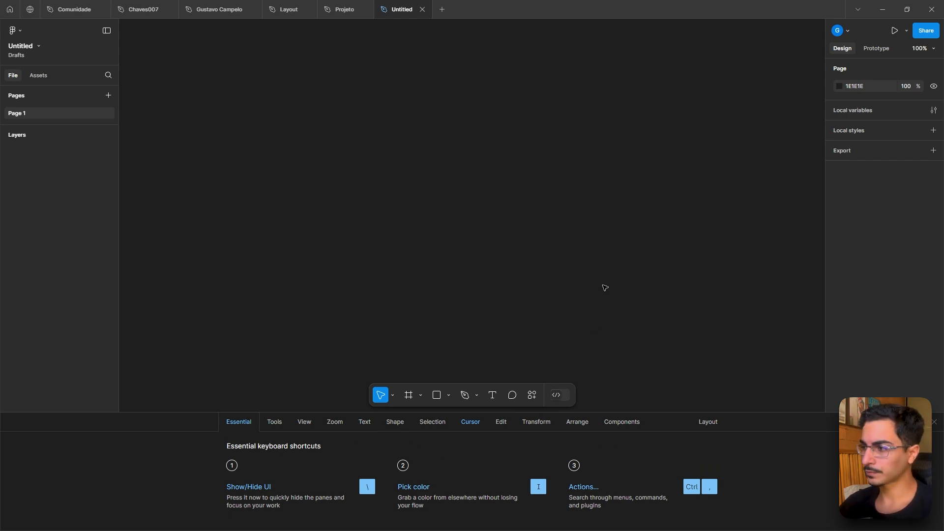
click(934, 422)
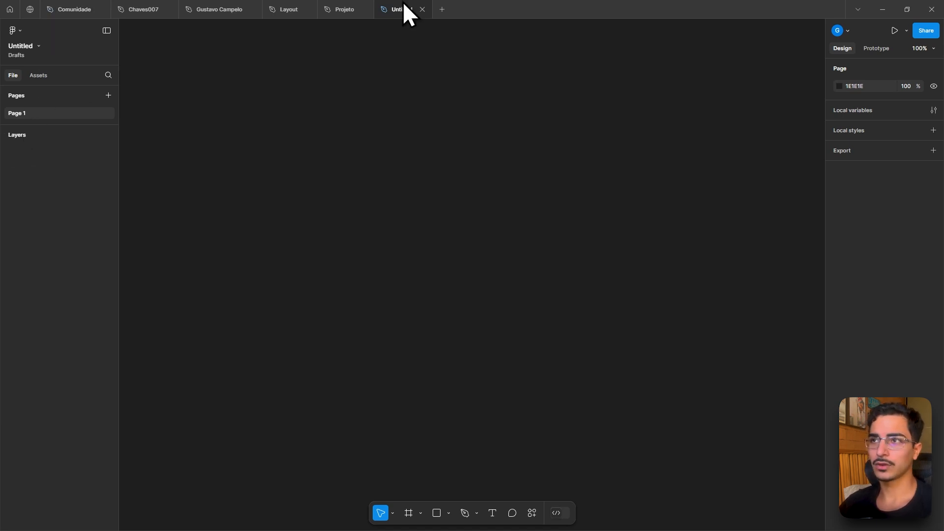
- Inspect the title, Portfólio and logo text layers in the Projeto file
click(344, 10)
scroll(475, 156, up, 5)
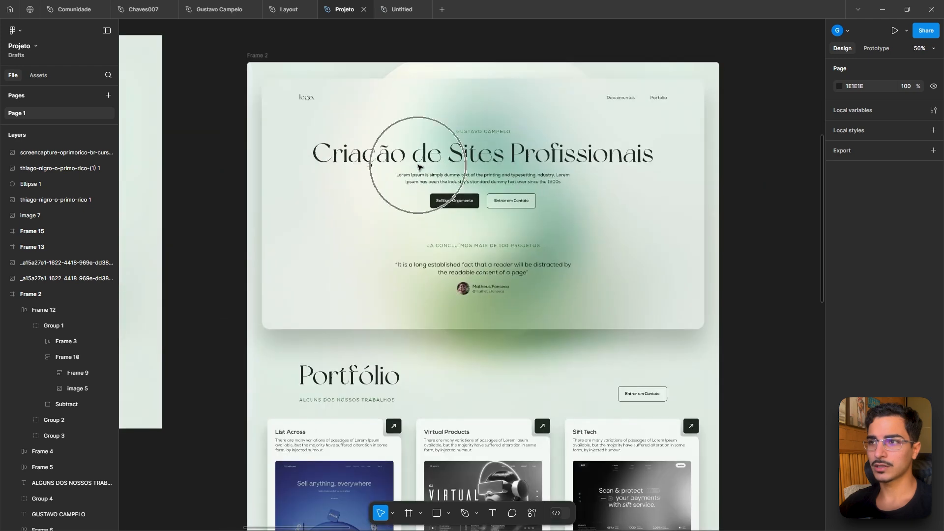
click(475, 156)
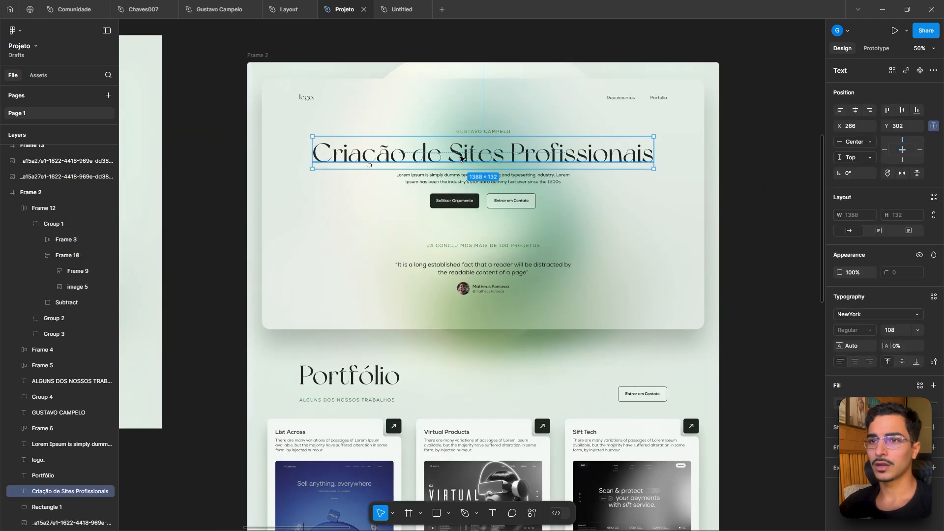
click(49, 476)
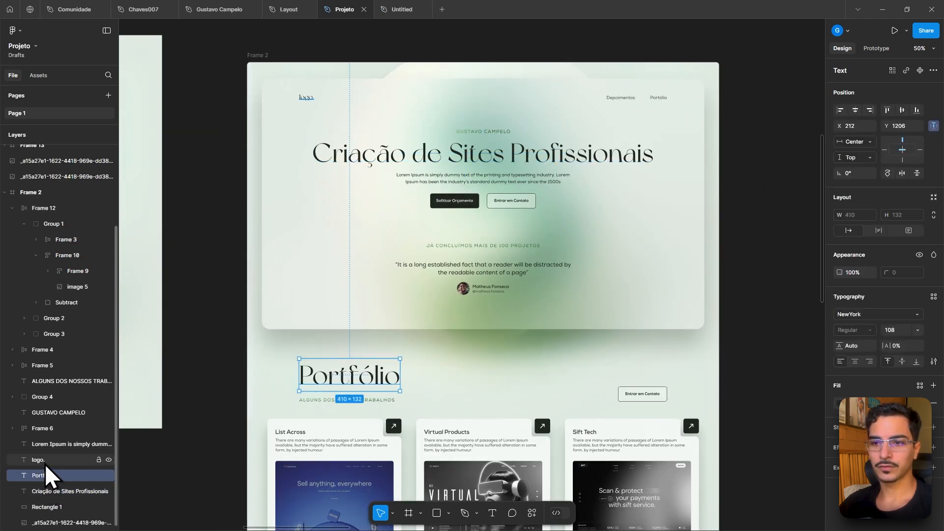
click(41, 460)
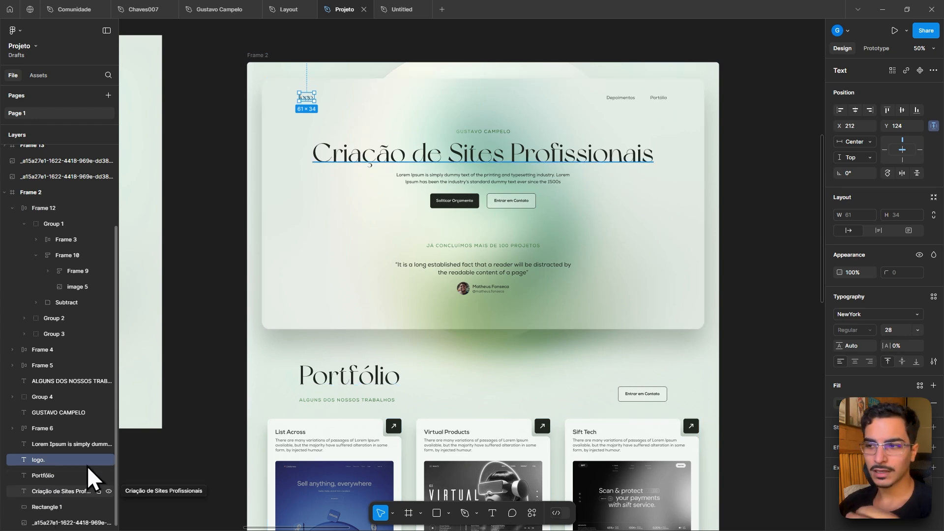
- Draw a circle about 249 × 249 with the Ellipse tool in the new file
click(386, 10)
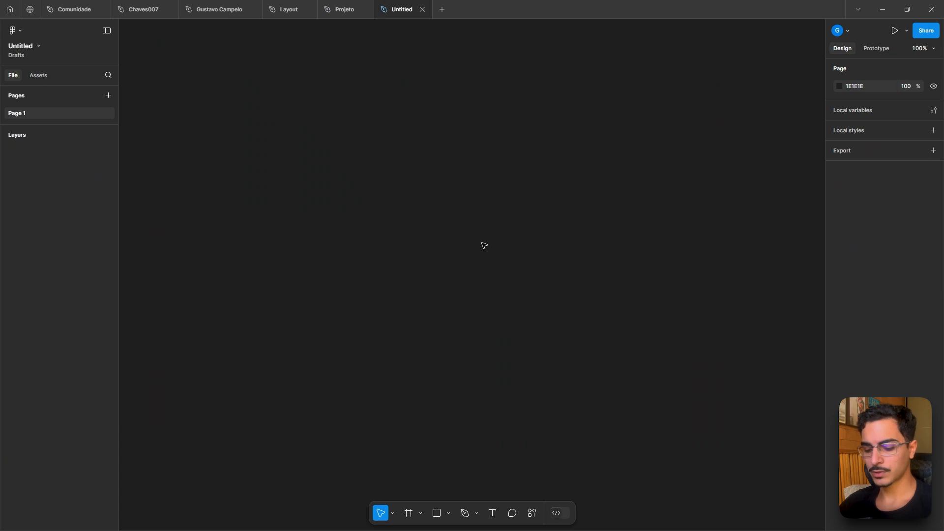
key(o)
drag(407, 206, 529, 329)
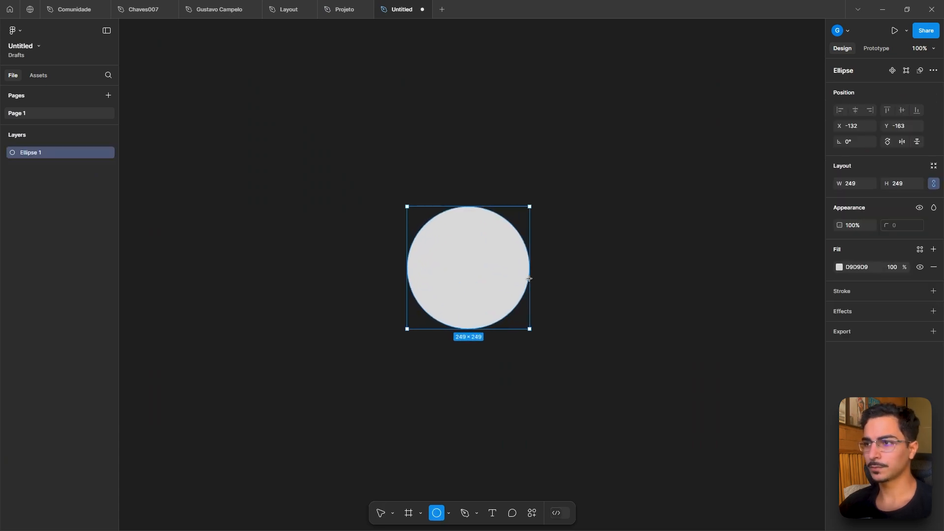
- Change the circle's fill color to blue 331FE9
click(839, 267)
click(810, 294)
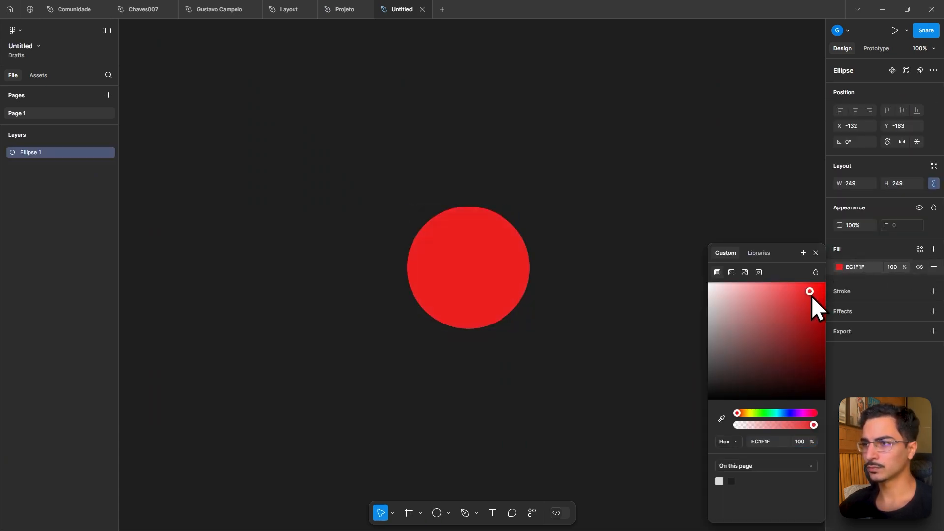
click(789, 413)
click(637, 162)
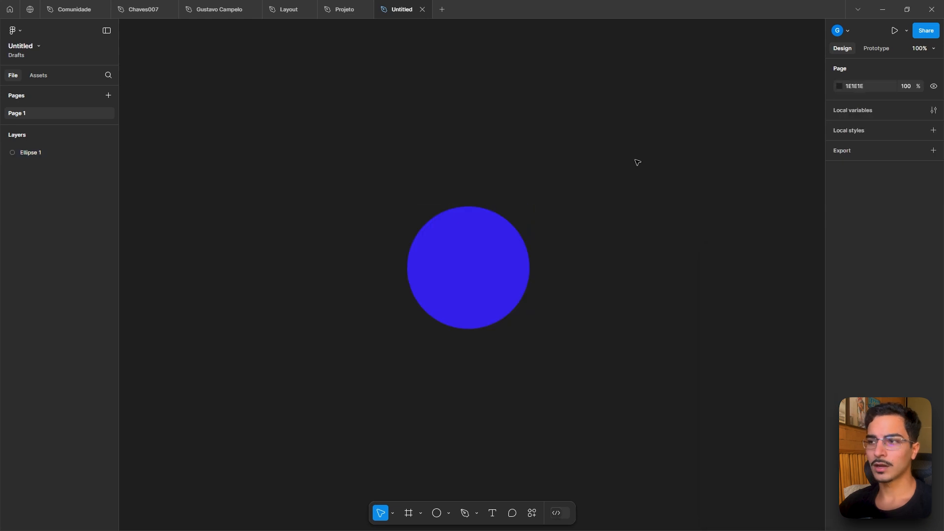
- Duplicate the blue circle to its right and change the copy's fill to red
alt+drag(487, 280, 595, 278)
click(839, 267)
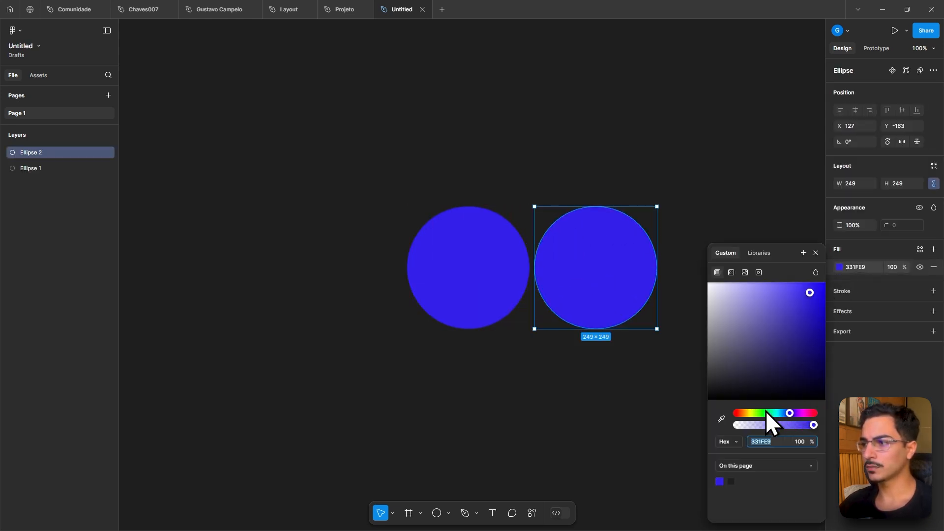
drag(765, 413, 723, 415)
click(665, 154)
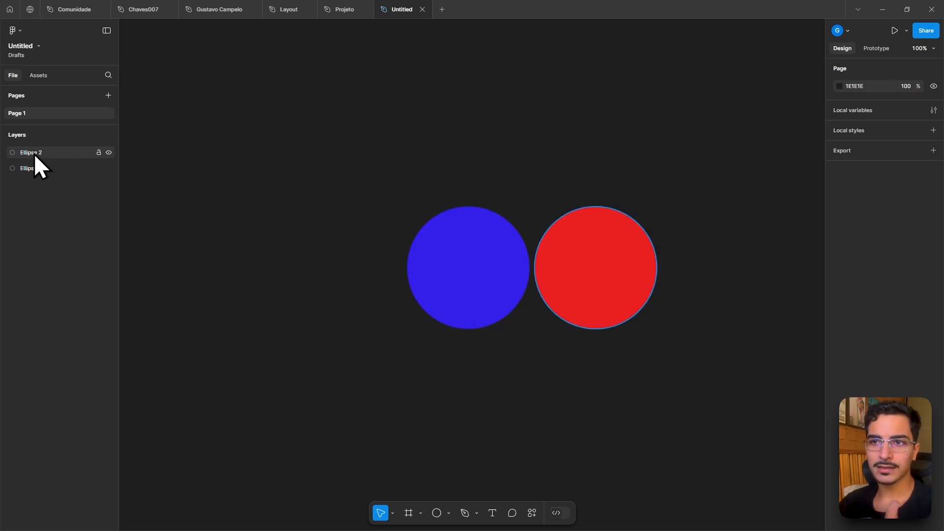
- Slide the red circle to overlap the blue one and move the blue circle's layer above it
drag(595, 279, 552, 280)
click(34, 168)
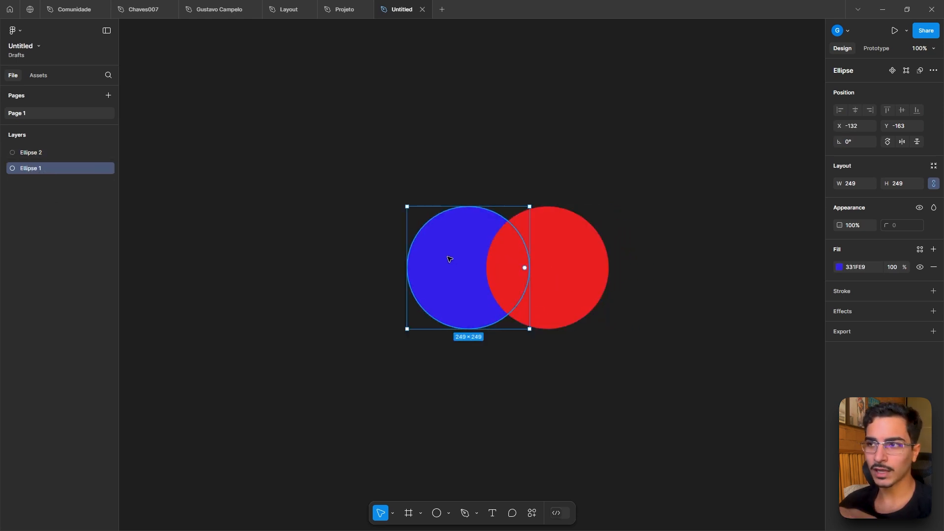
drag(45, 169, 35, 147)
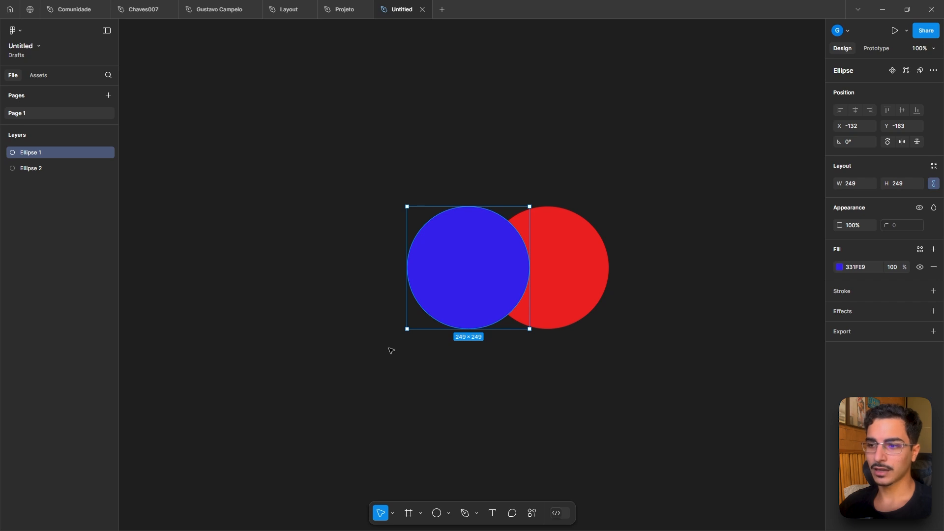
- Move the blue circle up and to the left, clear of the red circle
drag(453, 257, 374, 245)
click(210, 227)
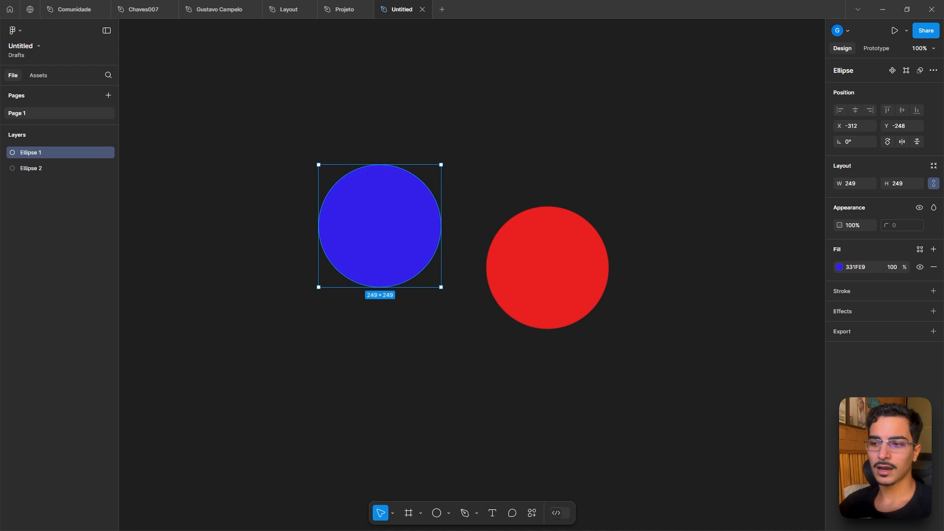
- Switch to the Hand tool to pan the canvas and return to the Move tool
click(392, 514)
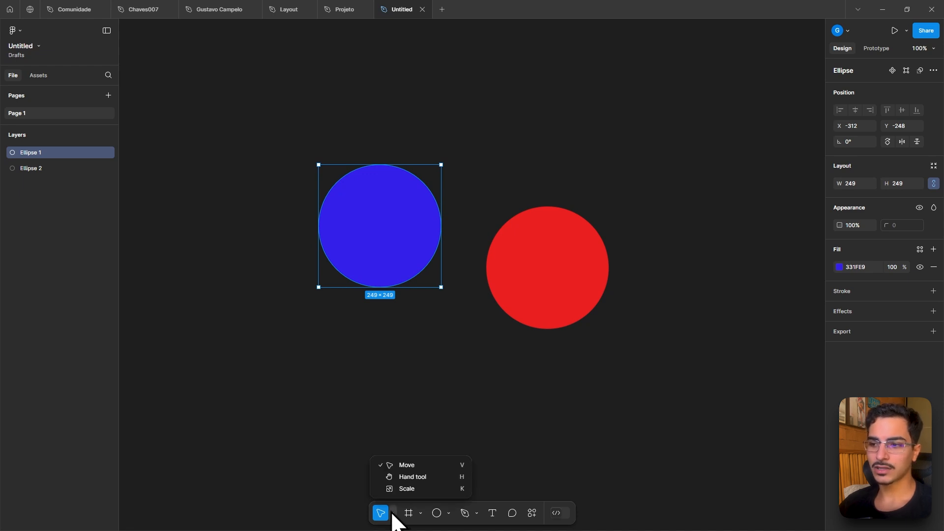
click(500, 343)
drag(481, 316, 523, 314)
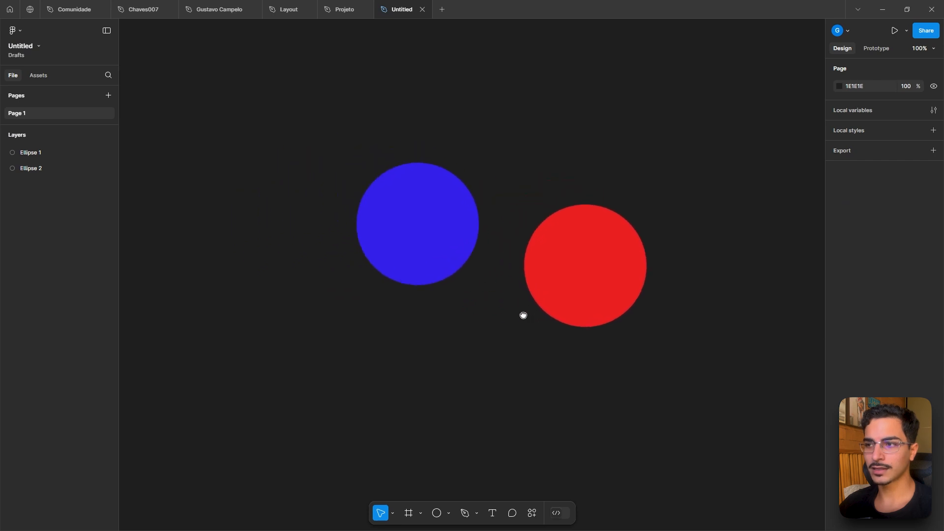
click(393, 514)
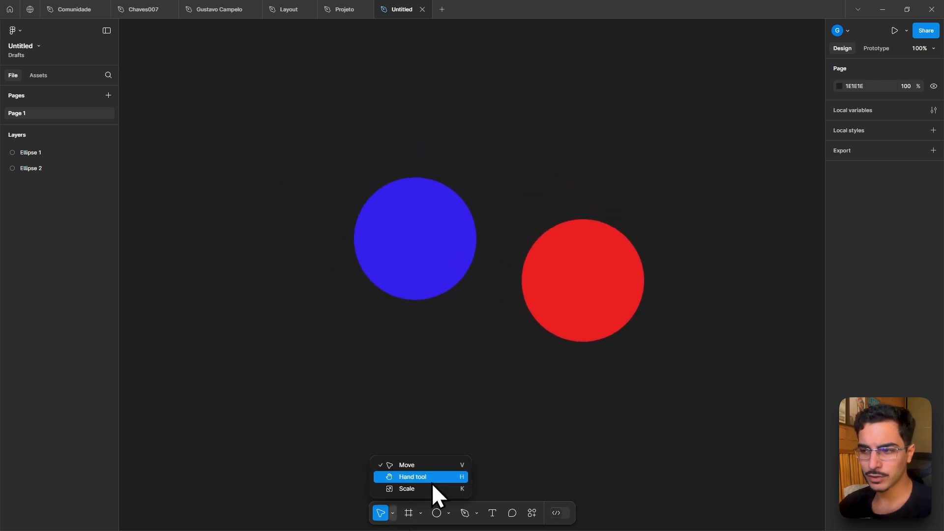
click(411, 476)
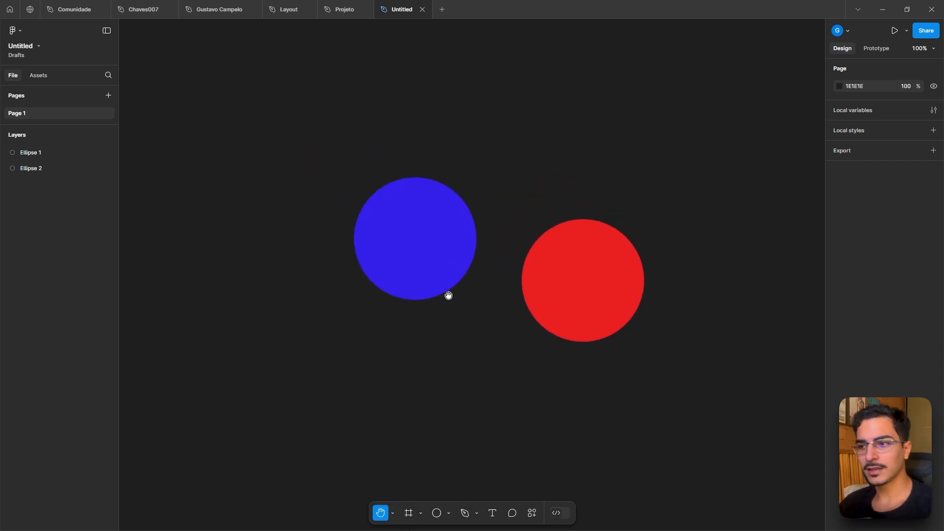
drag(479, 308, 445, 330)
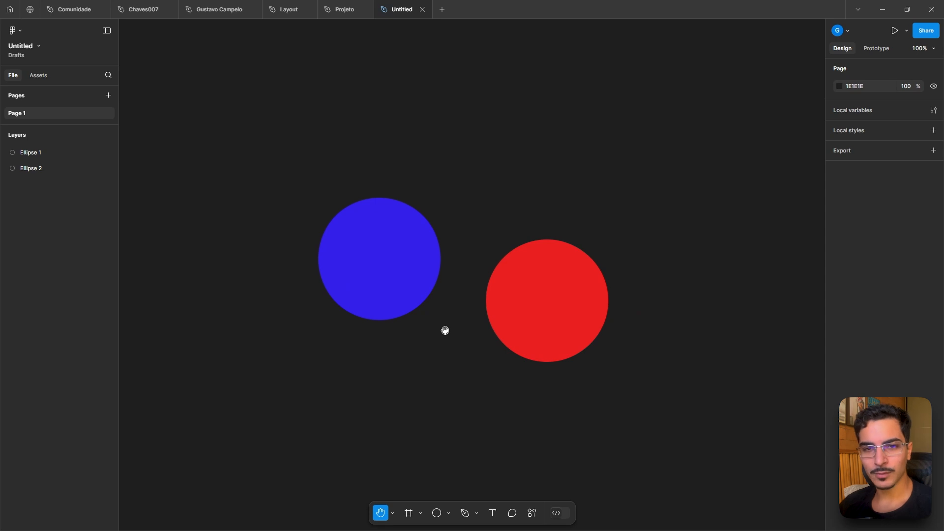
click(393, 514)
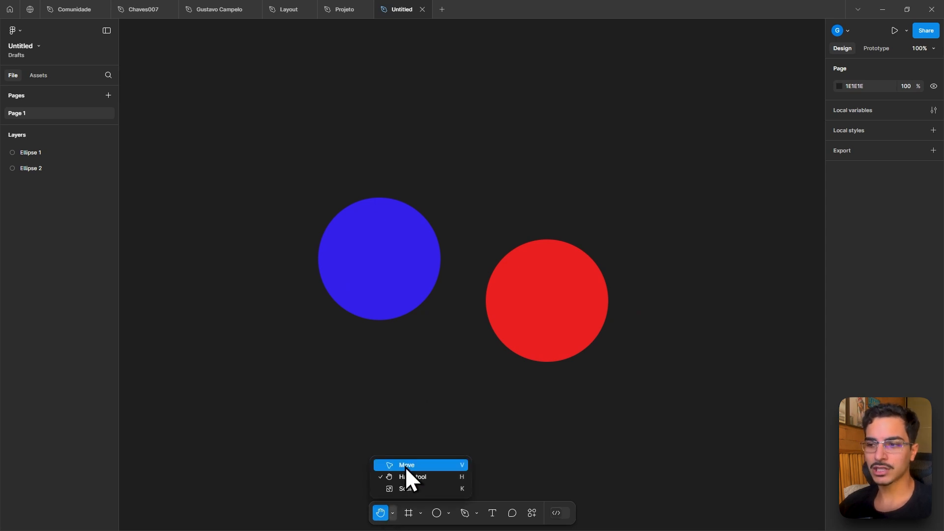
click(405, 465)
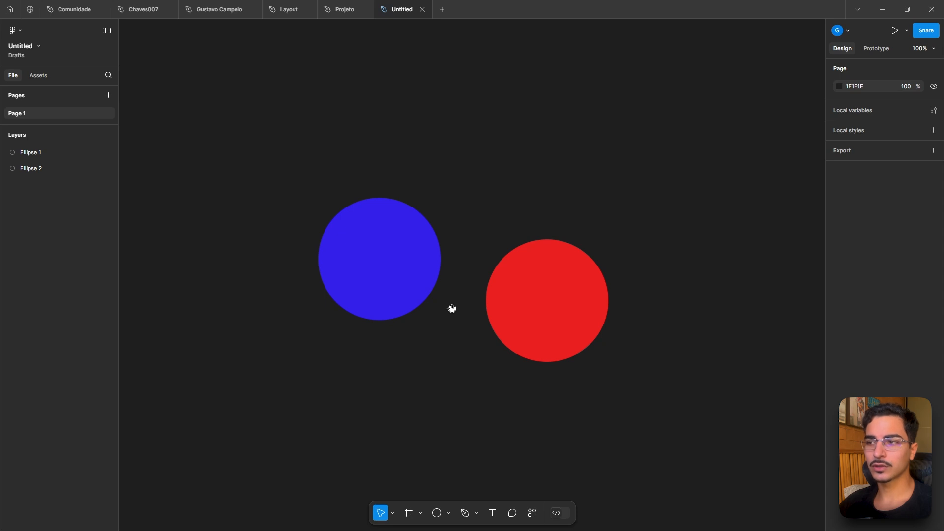
drag(399, 321, 489, 343)
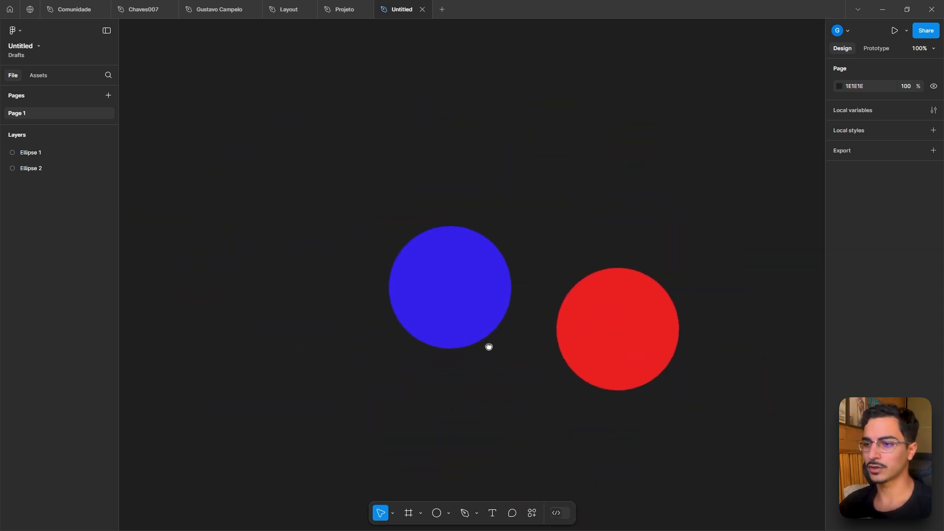
click(393, 513)
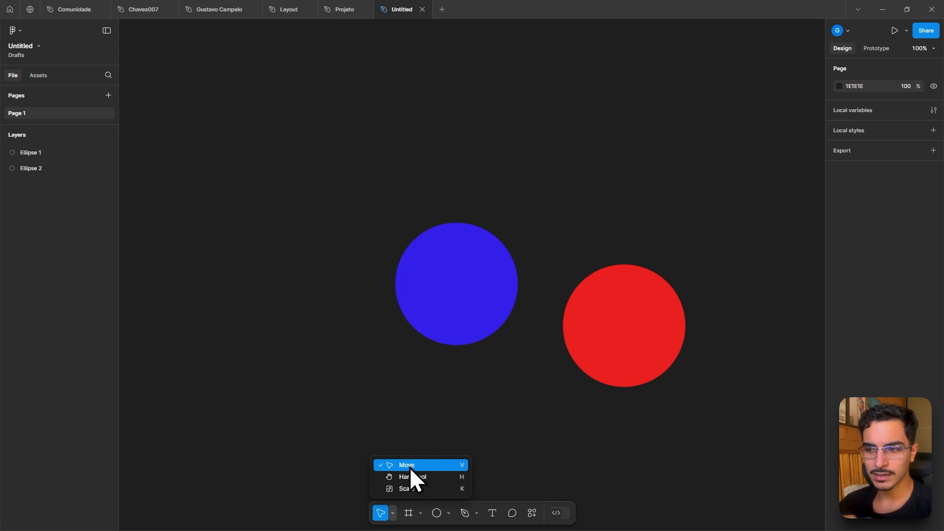
click(409, 416)
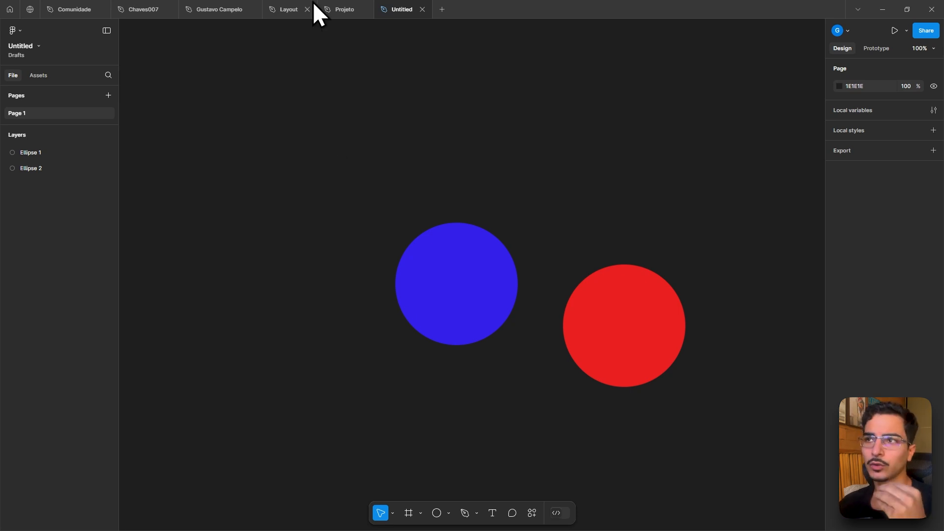
- Inspect Frame 2, its background rectangle and the portfolio card frames in the Projeto file
click(332, 9)
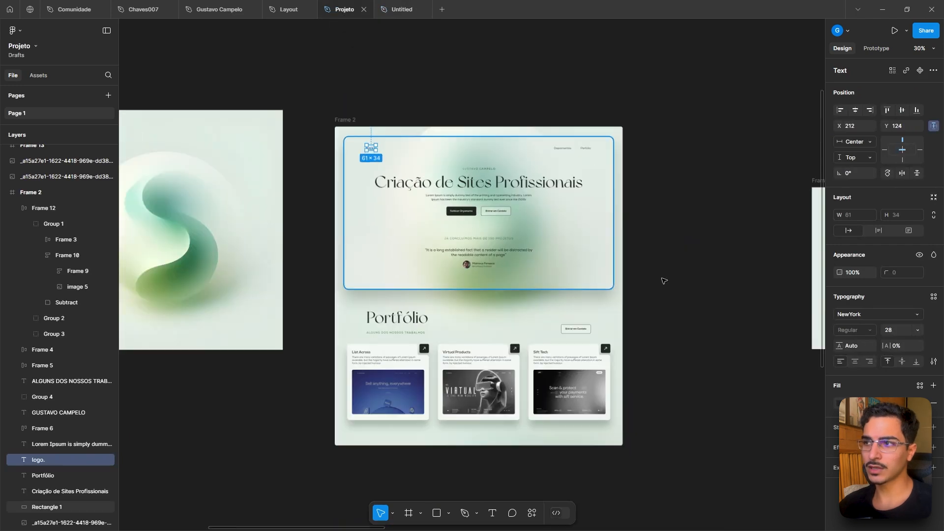
click(664, 281)
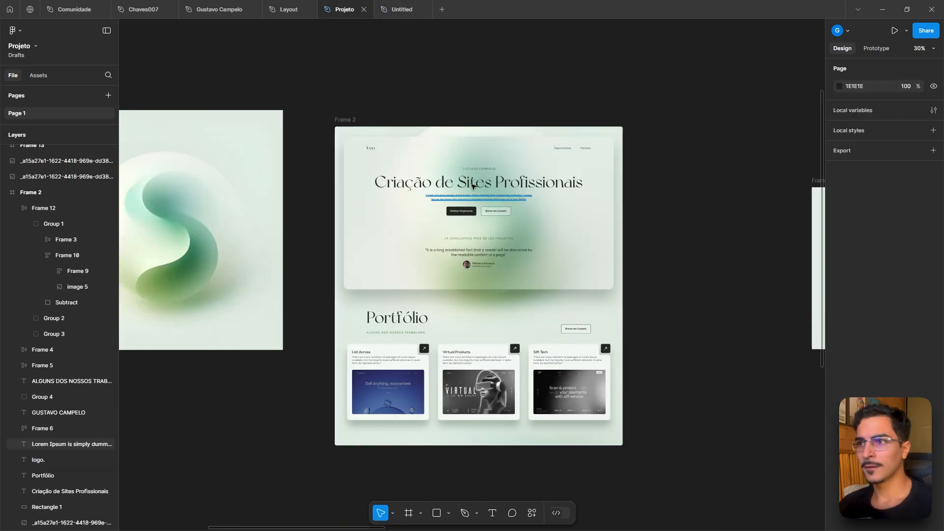
scroll(461, 175, up, 3)
click(262, 94)
click(262, 93)
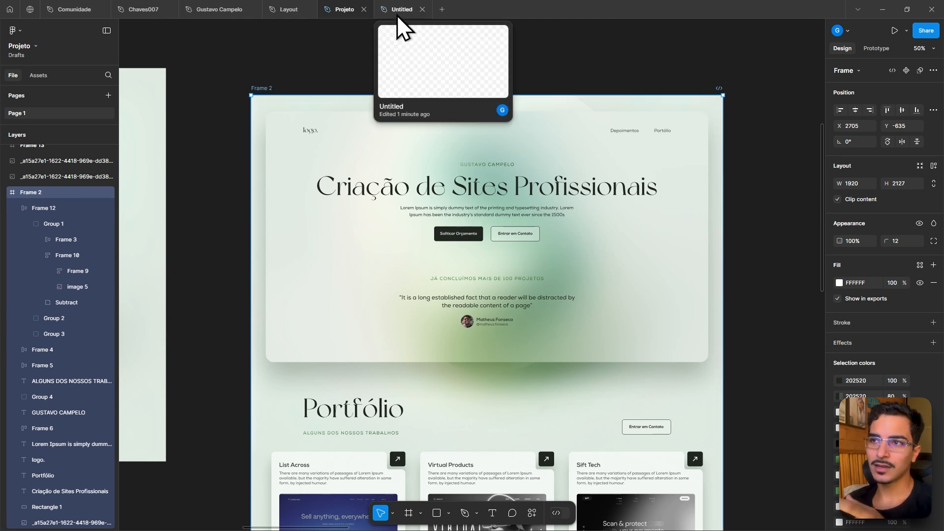
scroll(368, 84, down, 3)
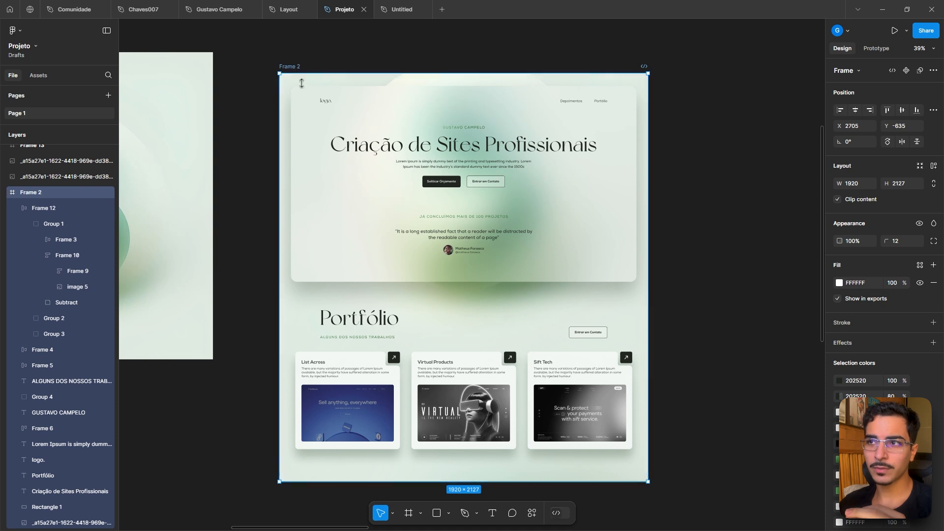
click(308, 93)
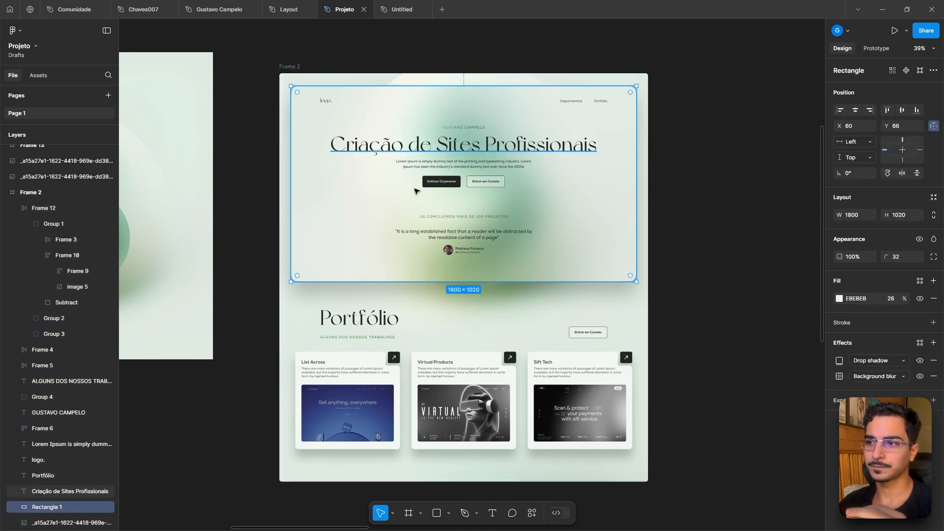
click(384, 392)
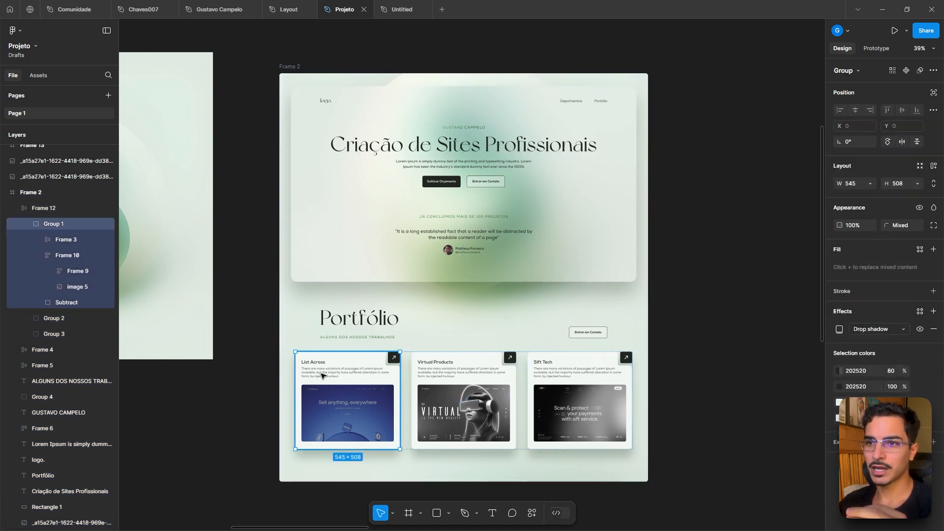
click(64, 256)
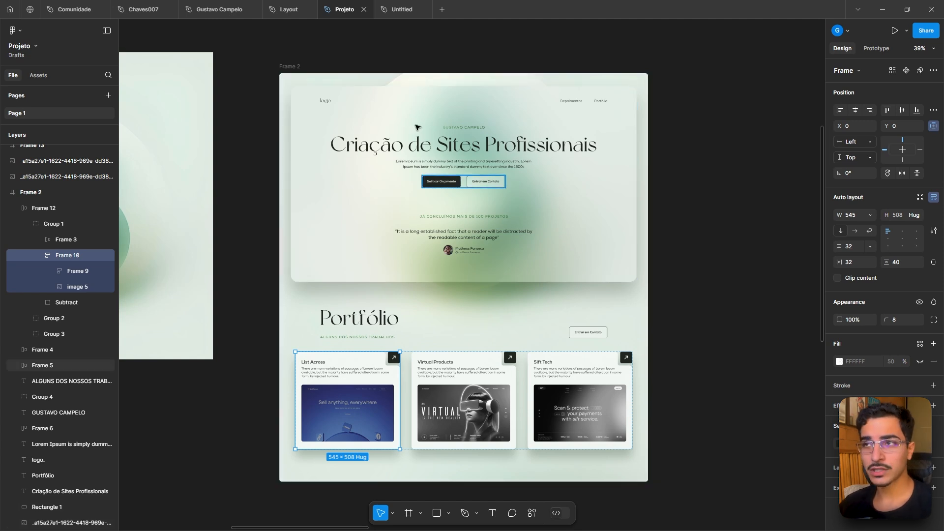
- Return to the Untitled file and draw an ellipse about 387 × 171 with the Ellipse tool
click(402, 10)
scroll(602, 368, down, 2)
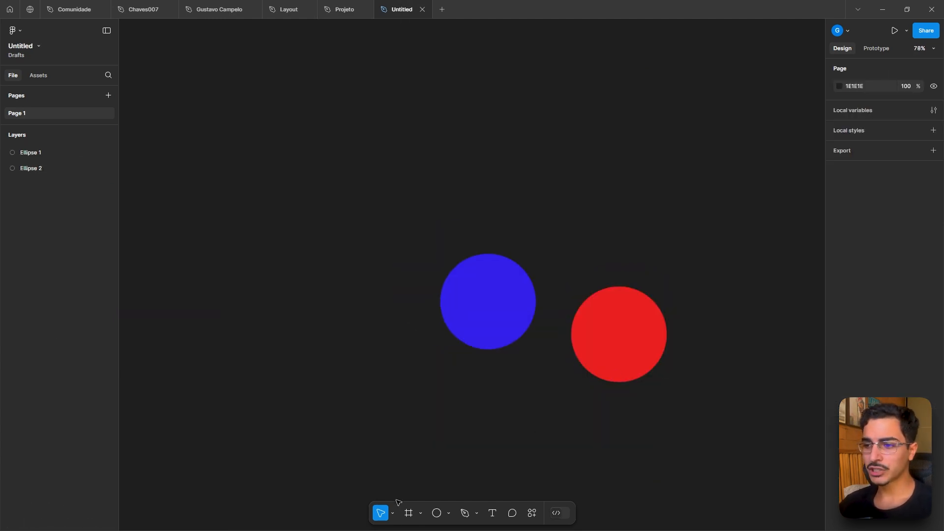
click(437, 513)
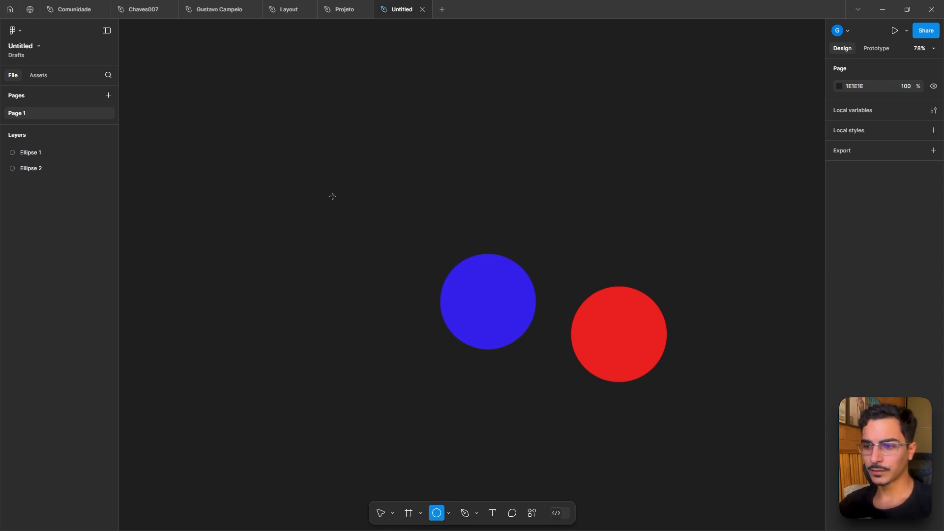
drag(287, 147, 435, 213)
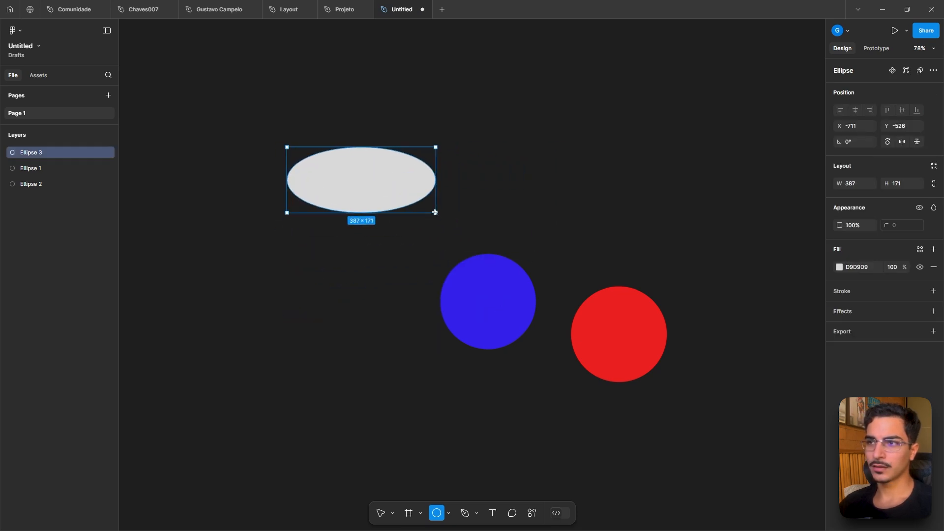
click(518, 165)
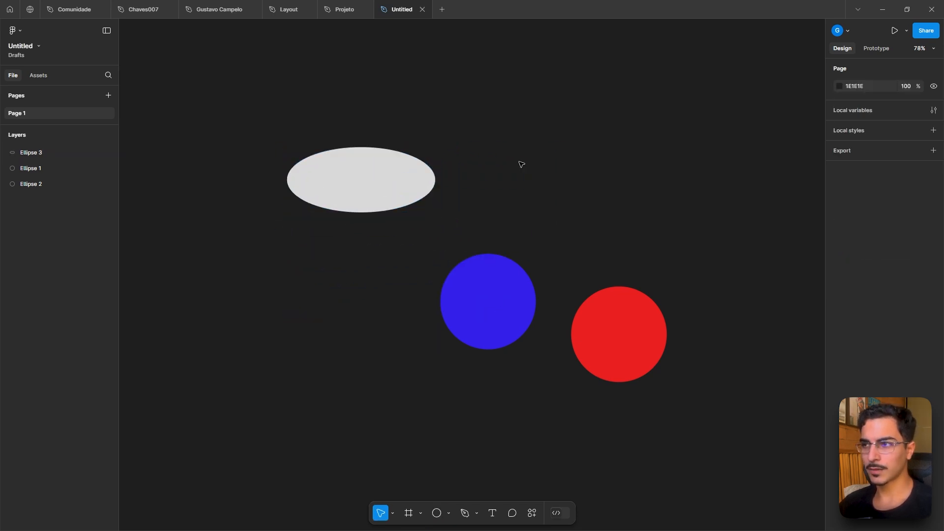
- Draw a circle about 440 × 440 with the Ellipse tool and delete it
key(o)
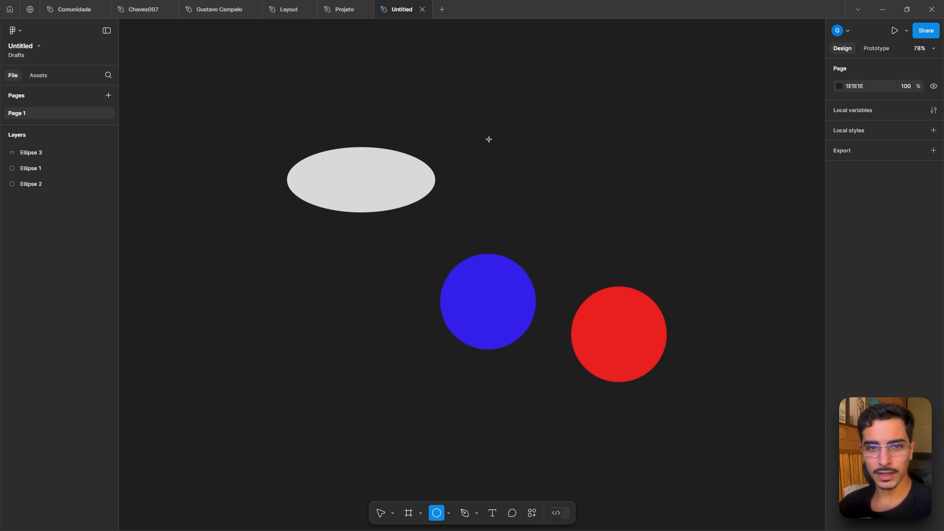
drag(489, 140, 656, 274)
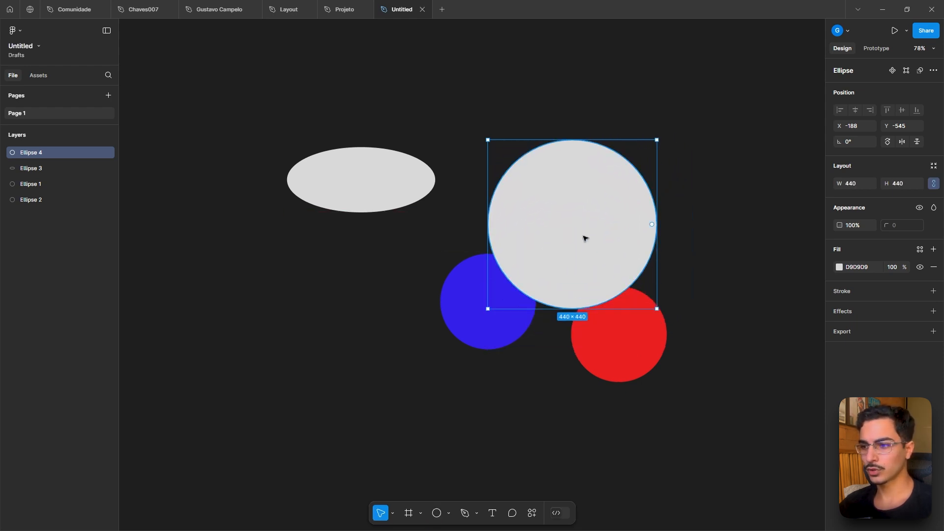
key(Delete)
- Browse the shape and pen tool variant menus
click(449, 513)
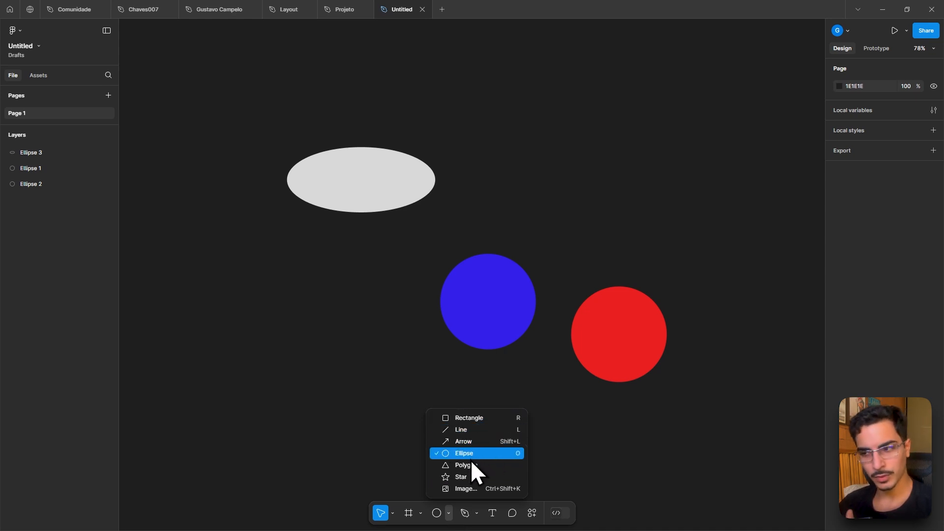
click(476, 513)
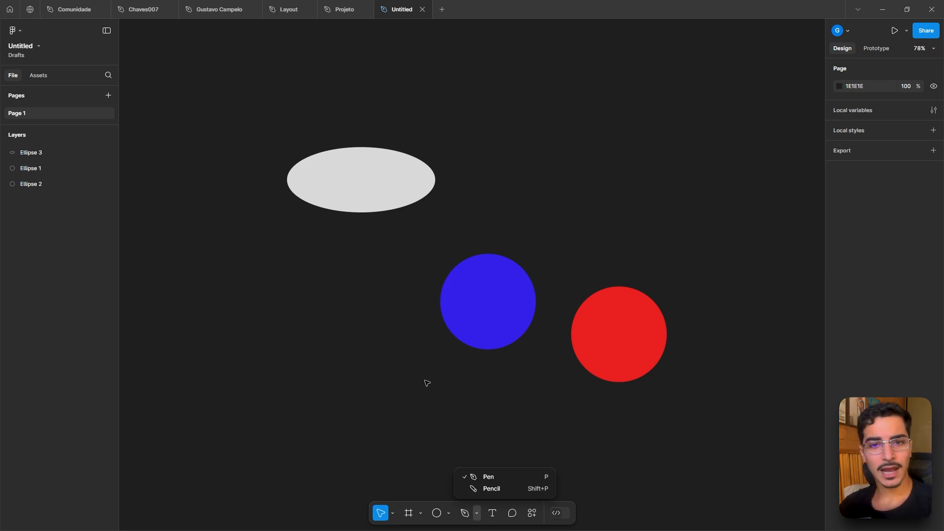
- Zoom into the portfolio cards of the Projeto file and return to the Untitled file
click(335, 2)
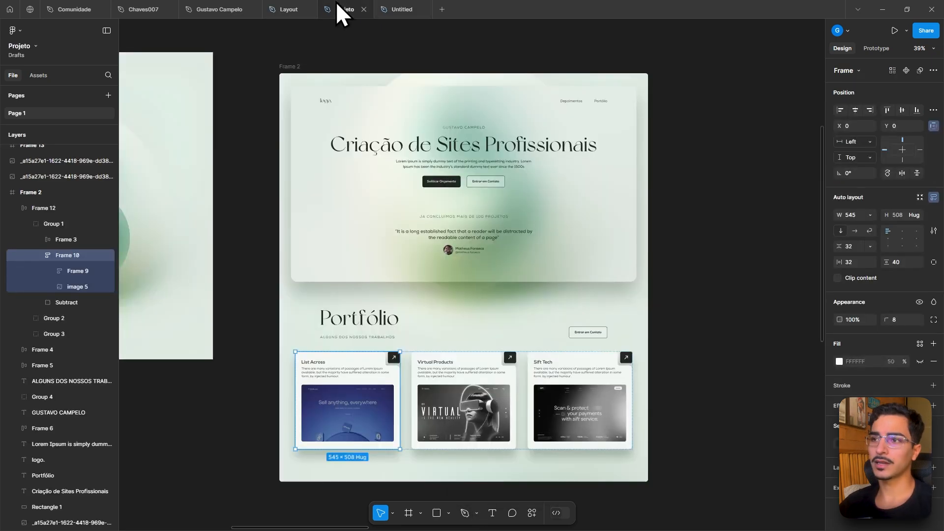
scroll(402, 364, up, 5)
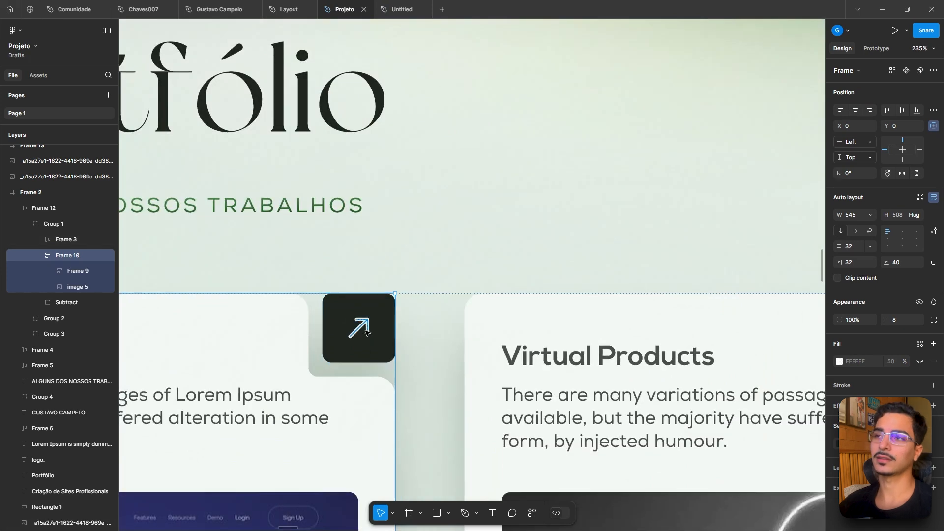
scroll(365, 330, down, 3)
click(417, 3)
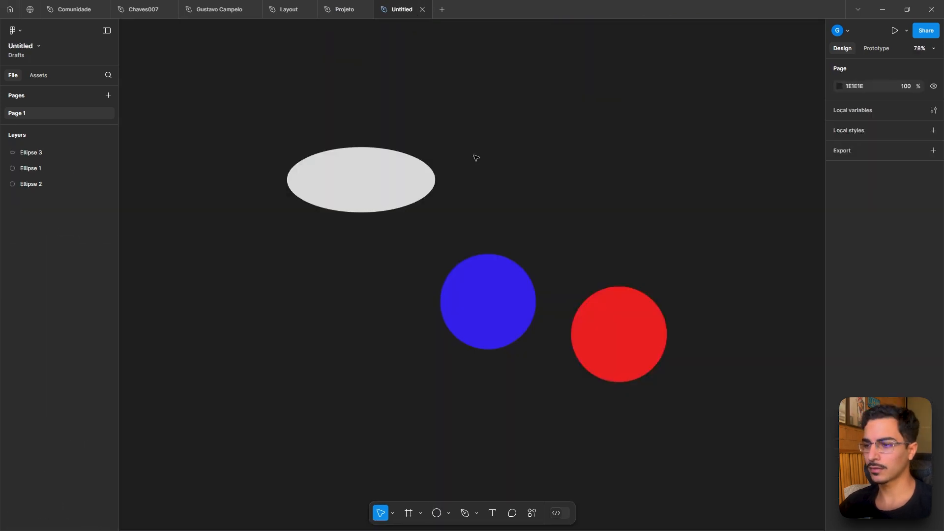
- Open the Actions menu and scroll through its suggestions and common settings
click(532, 513)
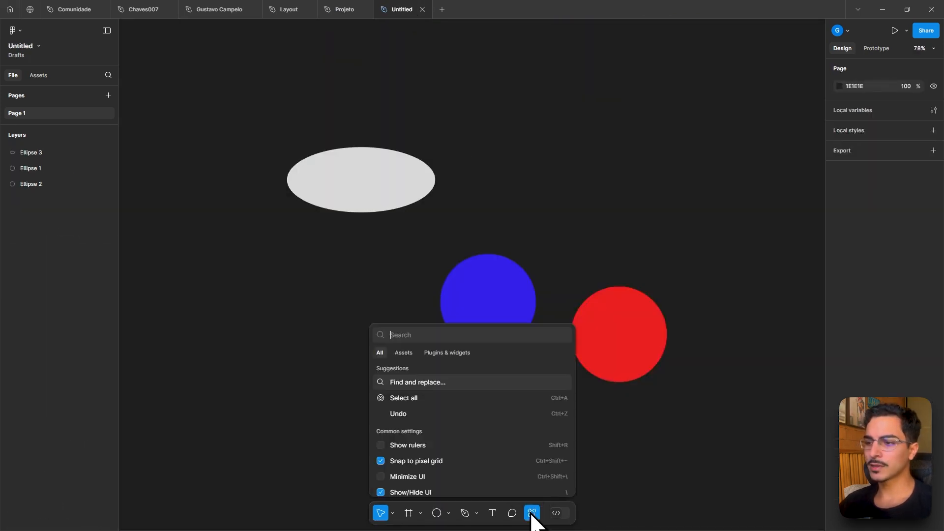
scroll(465, 433, down, 3)
click(637, 459)
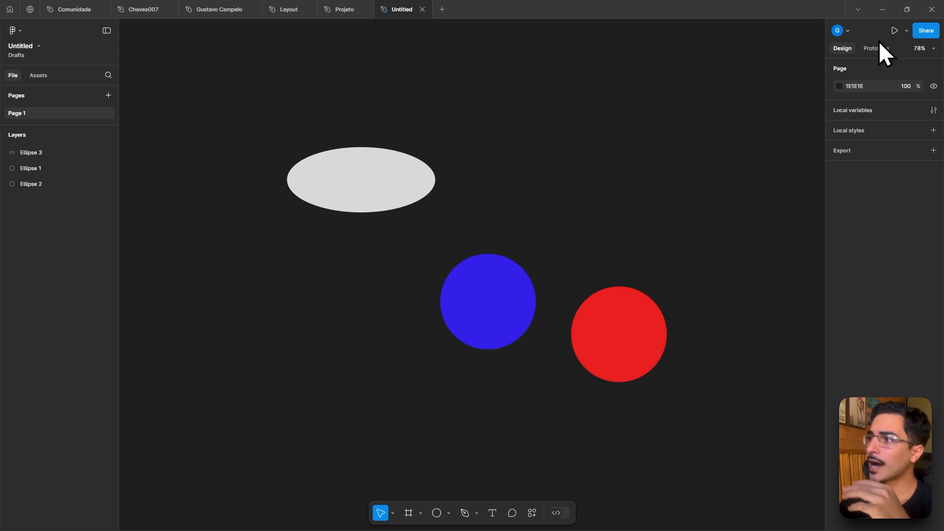
- Select the blue circle and shift its position to X -299, Y -221
click(480, 294)
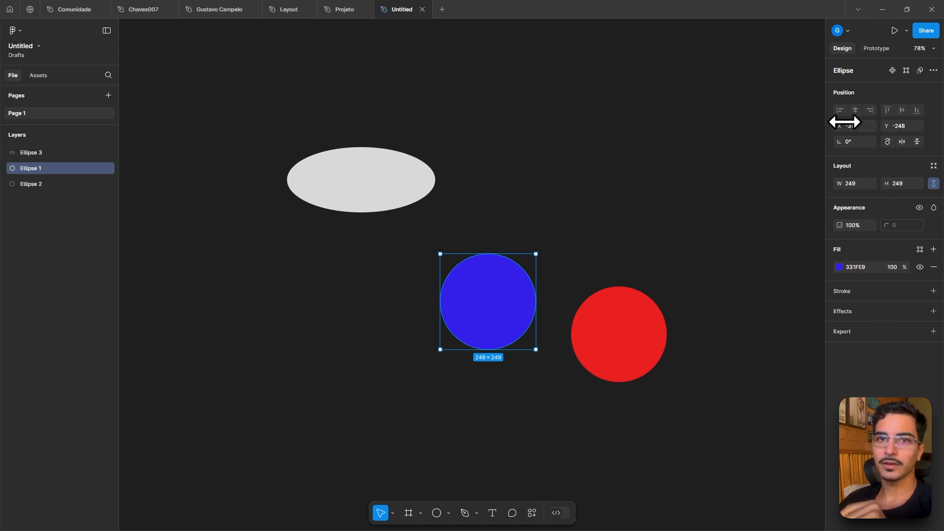
click(859, 127)
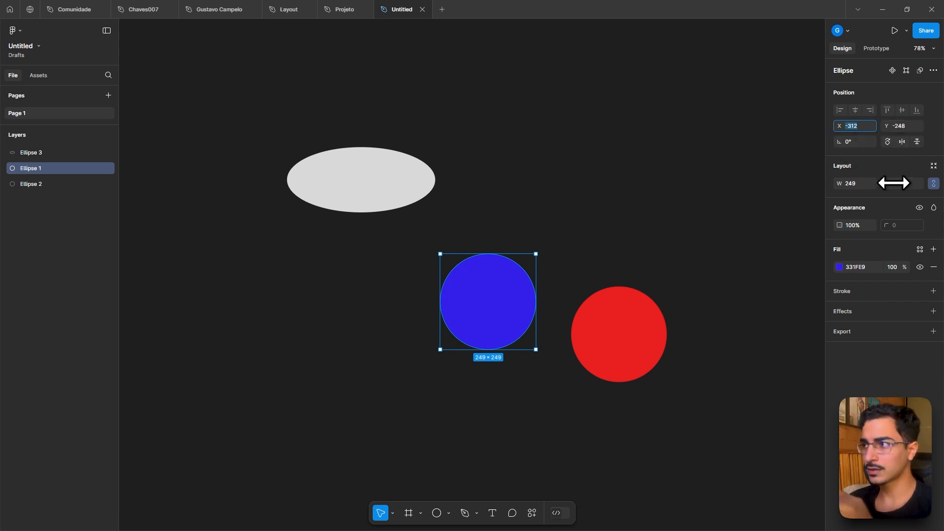
drag(834, 127, 904, 127)
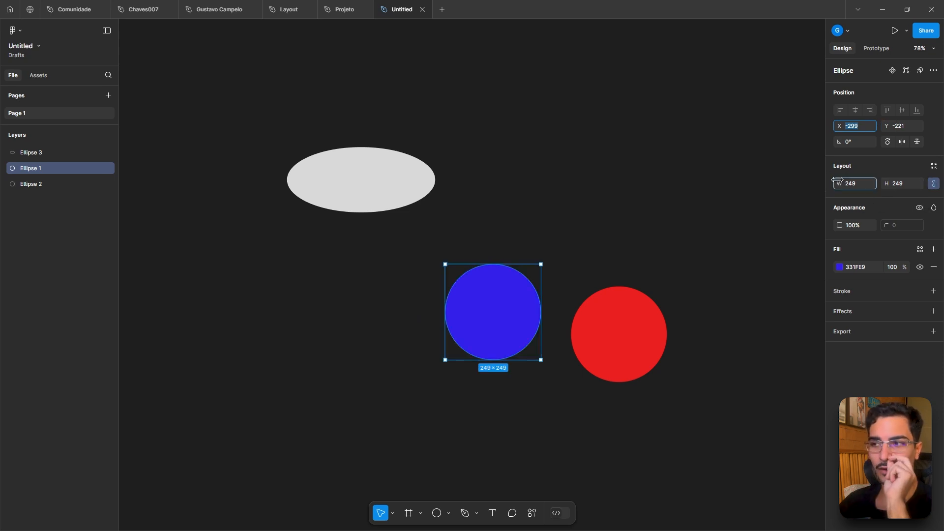
- Shrink the circle to 167 × 167 by scrubbing its width, then unlock constrained proportions
drag(836, 183, 757, 181)
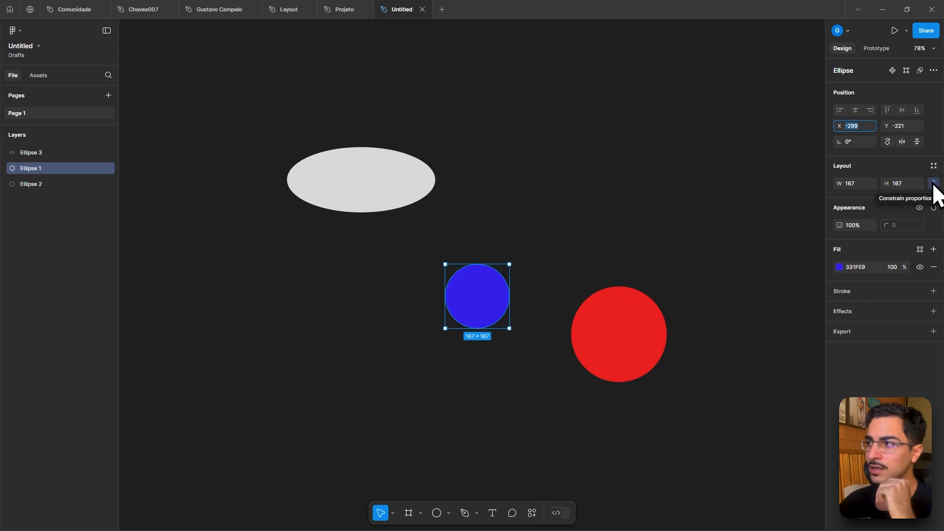
click(933, 184)
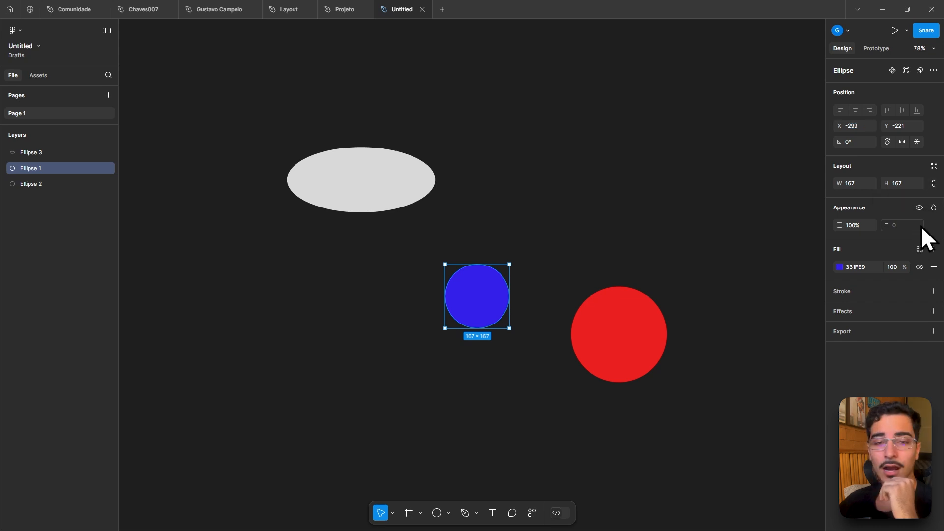
- Stretch the circle into an ellipse about 513 × 316 by scrubbing its width and height
drag(839, 184, 236, 224)
mouse_move(886, 182)
mouse_down()
mouse_move(4, 185)
mouse_move(297, 226)
mouse_move(889, 178)
mouse_up()
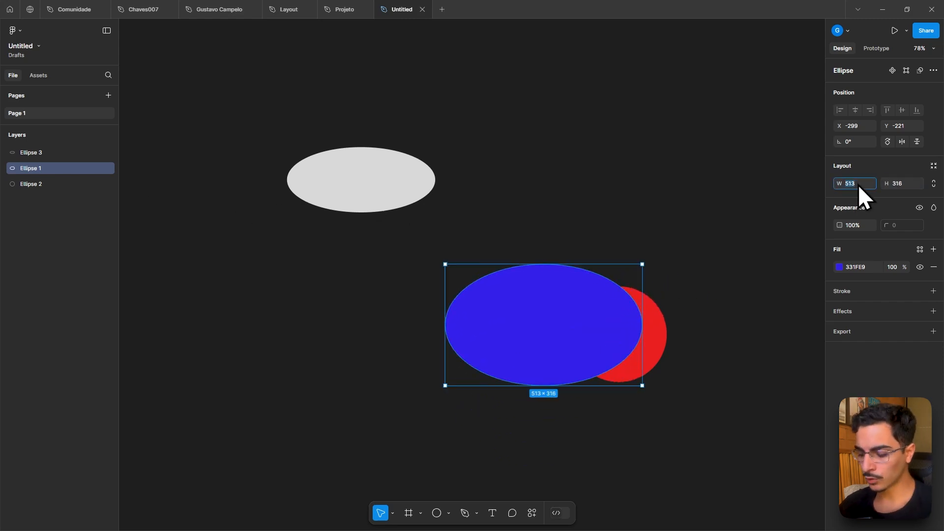
key(Return)
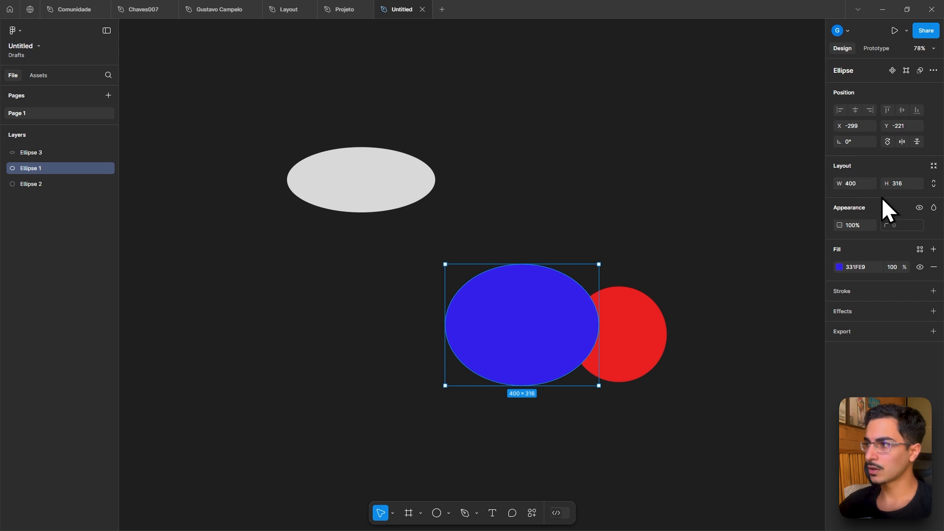
- Set the shape's size to 400 × 400
click(903, 184)
text(400)
key(Return)
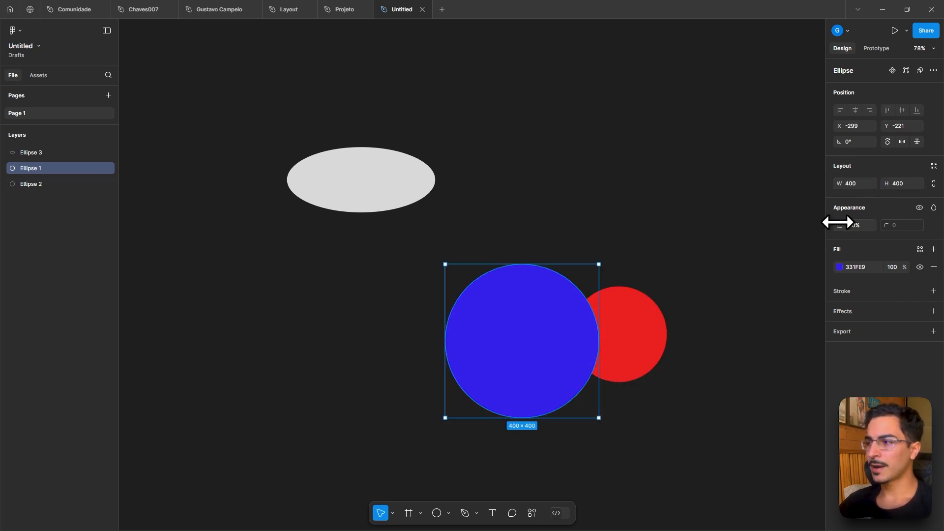
- Change the circle's fill colour to C91D20 in the colour picker
drag(839, 223, 6, 226)
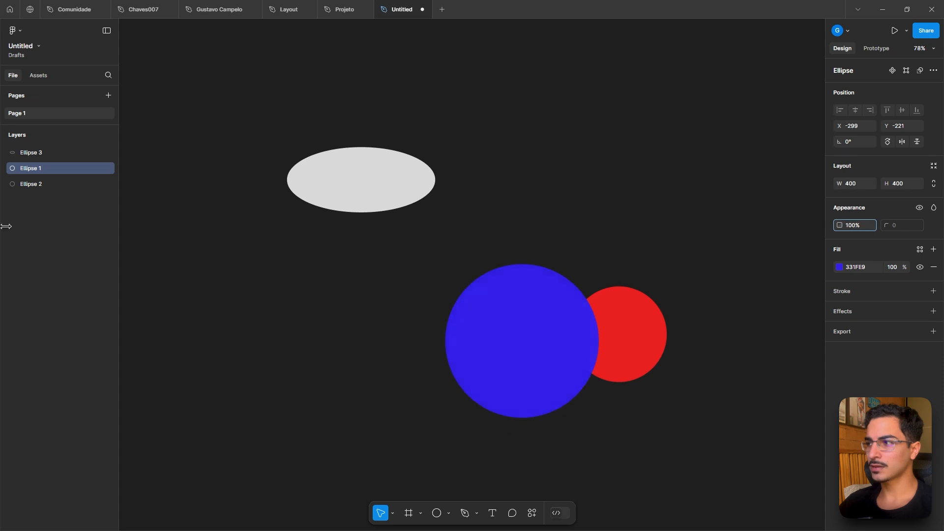
click(839, 266)
drag(792, 344, 777, 313)
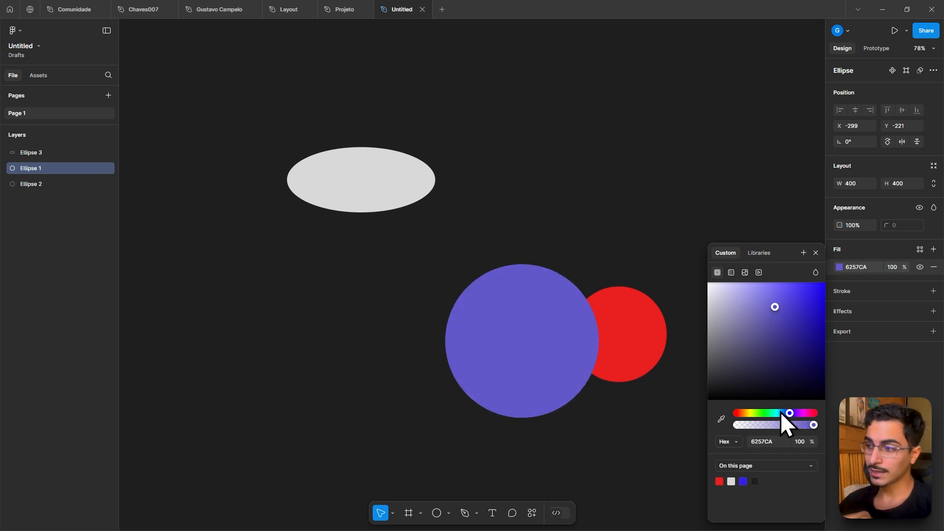
drag(780, 412, 828, 428)
drag(774, 307, 827, 282)
drag(849, 311, 809, 313)
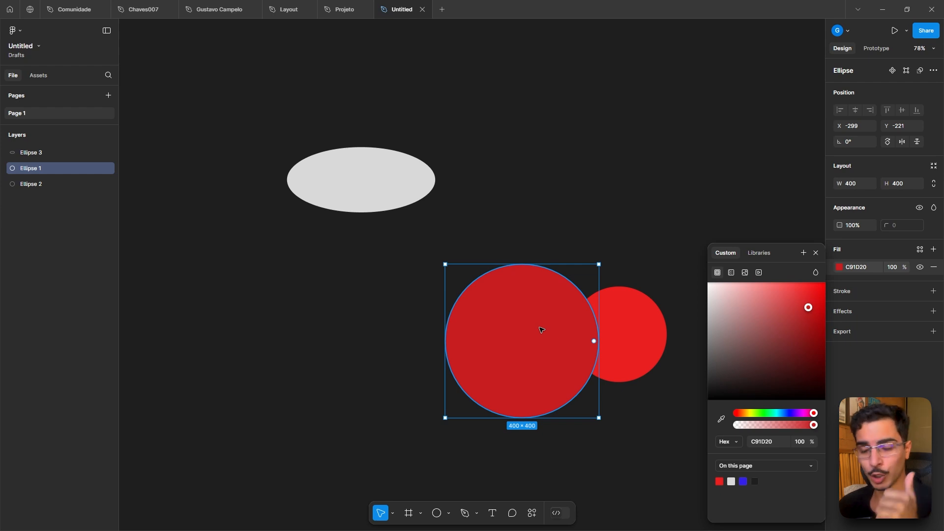
- Apply a linear gradient fill, angle it diagonally, and set its end stop to 240E63
click(731, 272)
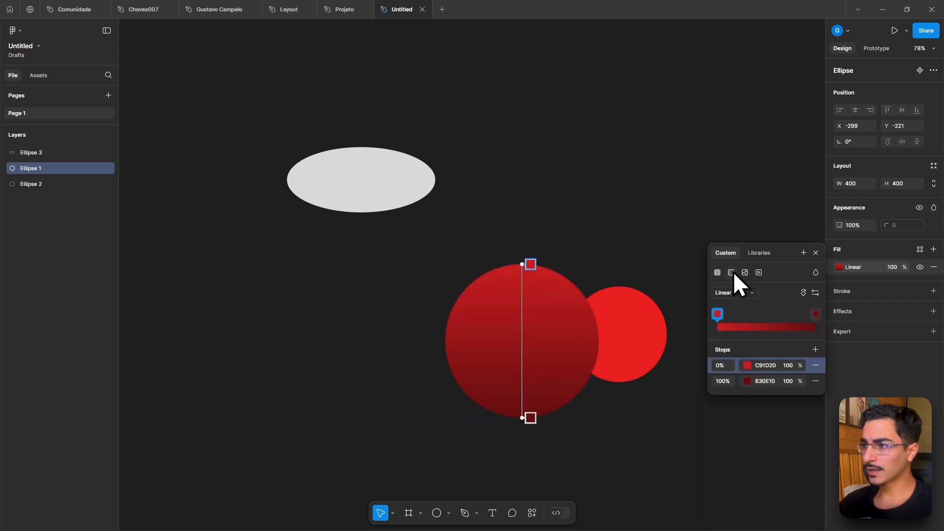
drag(529, 264, 461, 276)
click(526, 417)
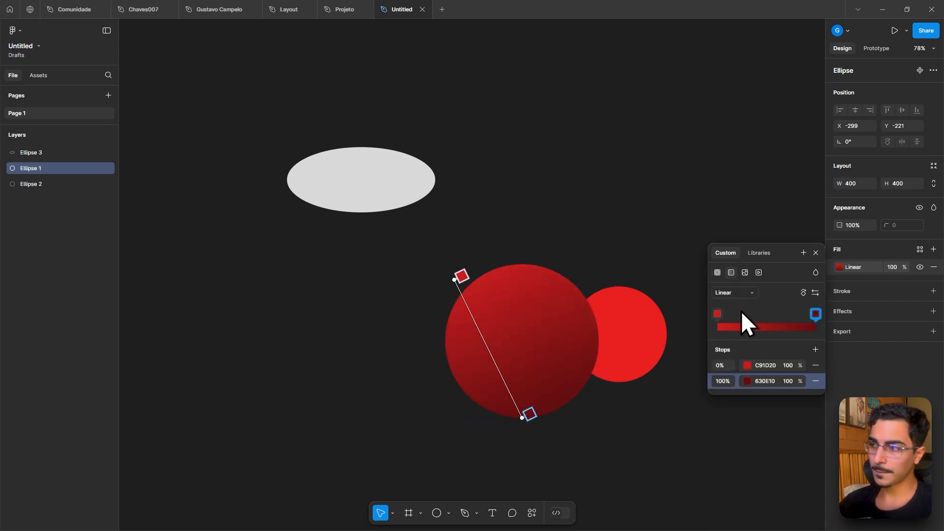
click(747, 380)
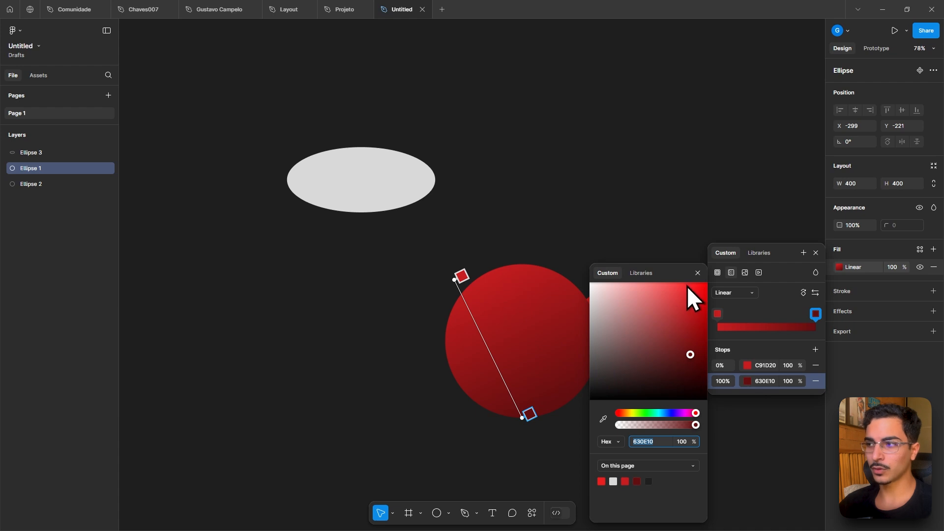
click(674, 412)
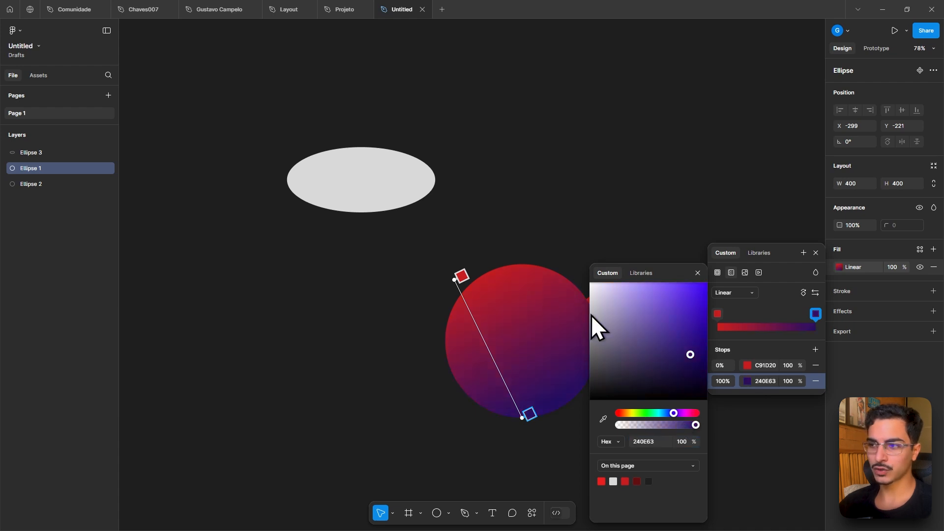
- Switch the gradient type to Radial, move its centre handle, then switch to Angular
click(745, 289)
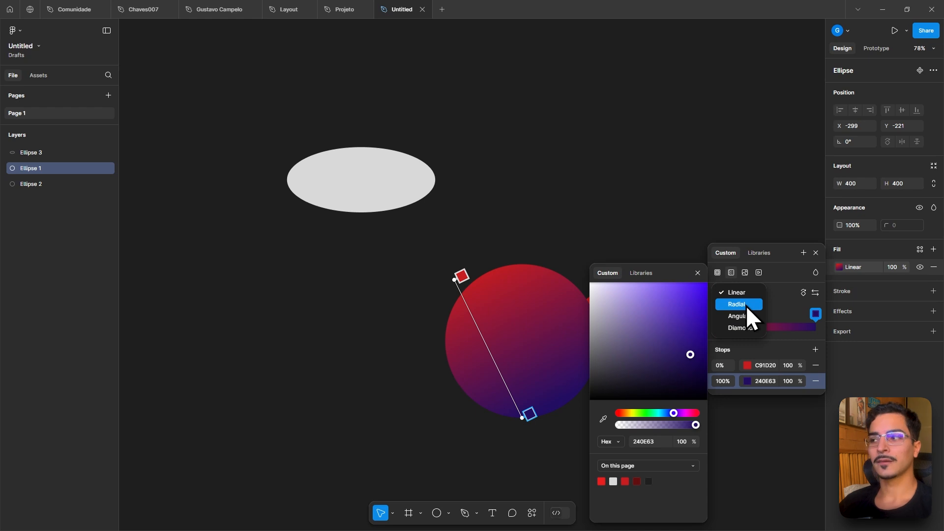
click(737, 304)
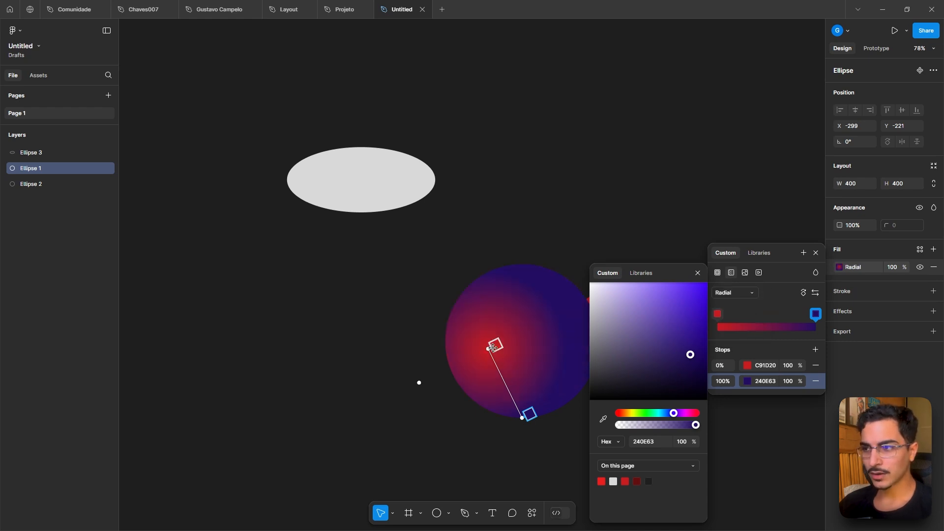
drag(493, 347, 522, 351)
click(730, 295)
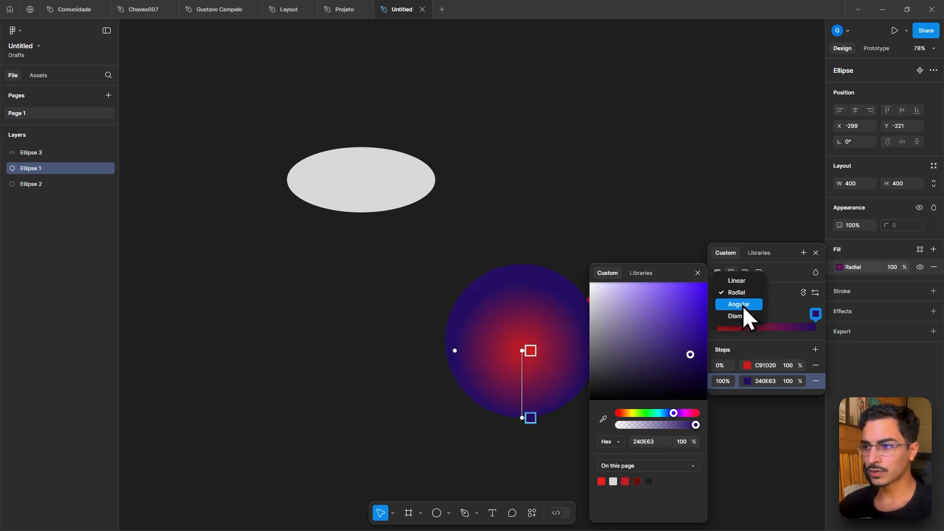
click(742, 305)
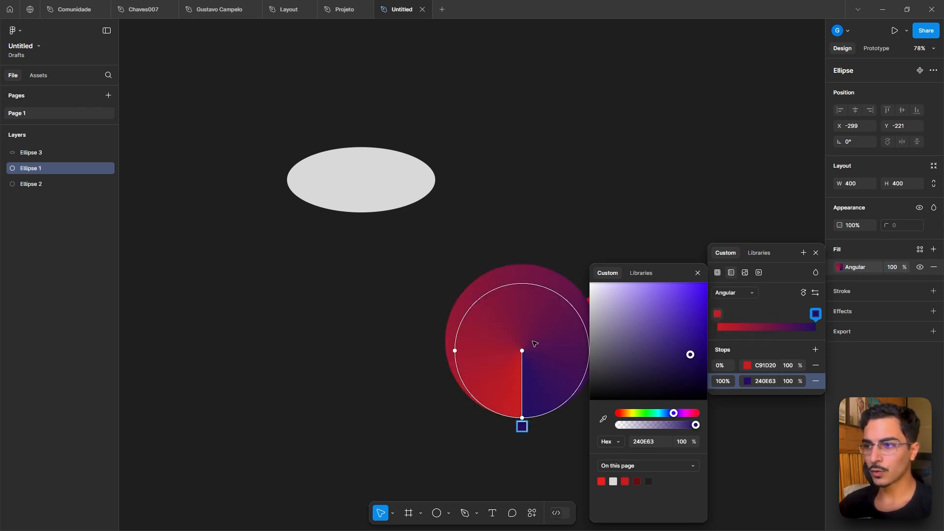
- Try image and video fill types, then return to a solid fill
click(744, 272)
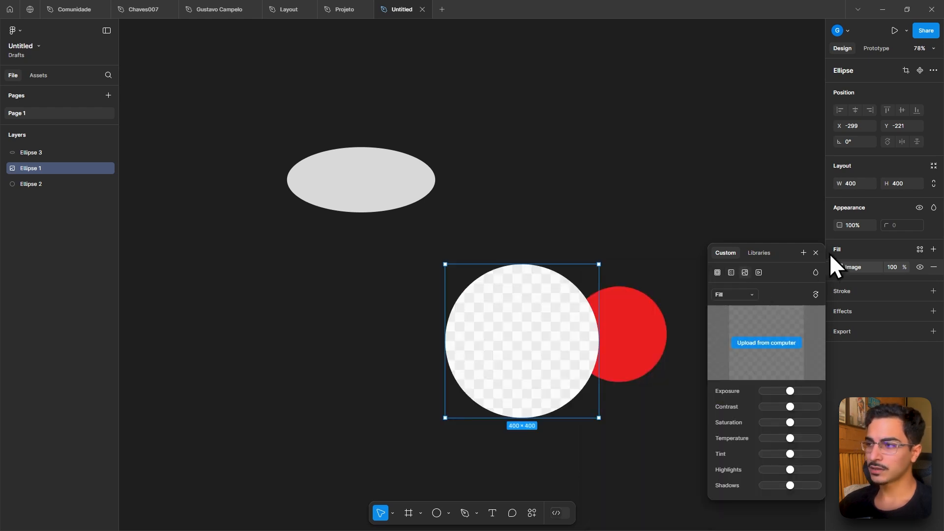
click(758, 272)
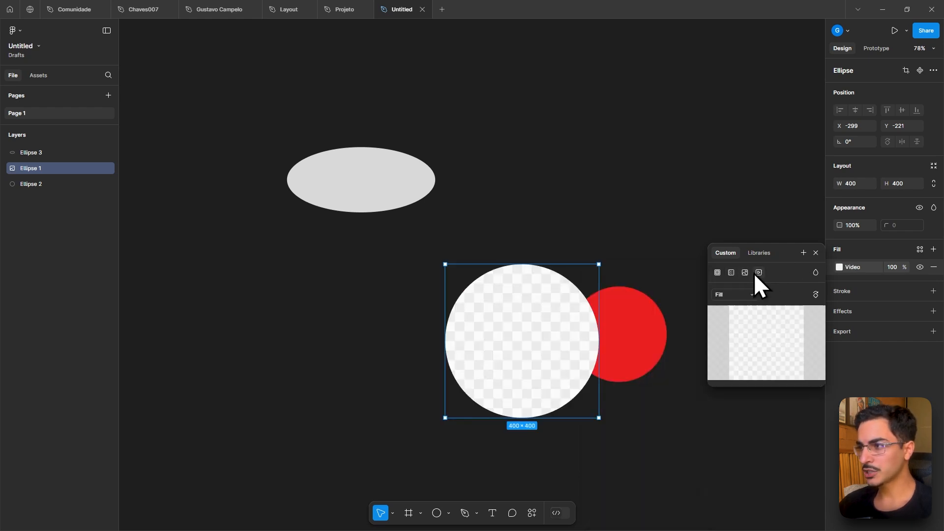
click(716, 274)
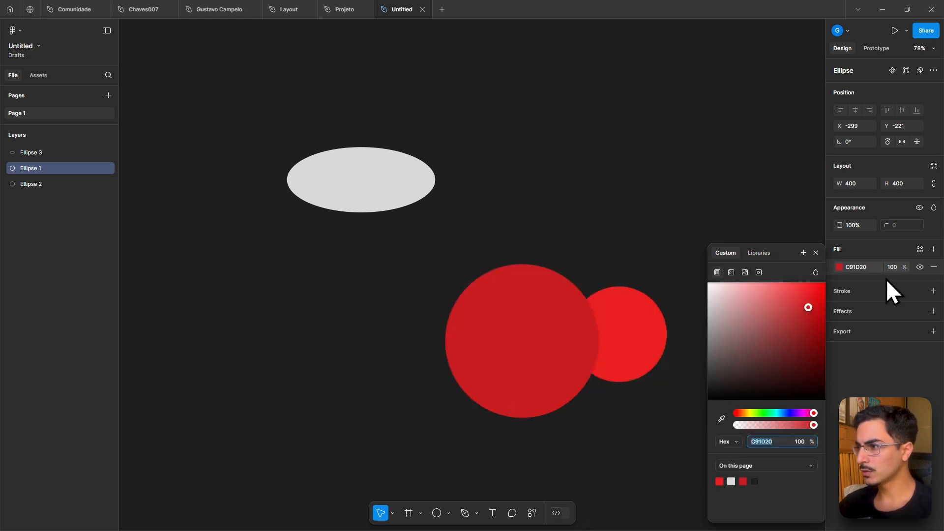
- Add a black stroke to the circle and set its weight to 39
click(933, 291)
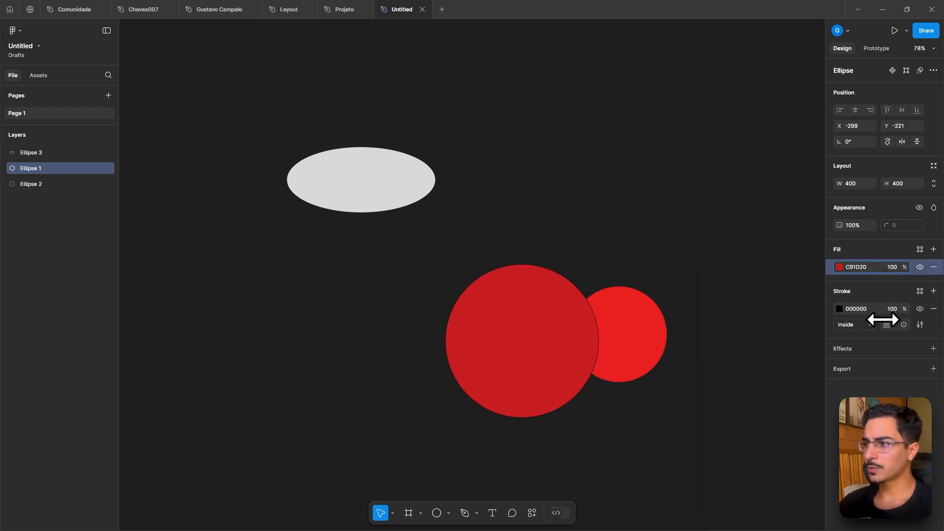
mouse_move(882, 320)
mouse_down()
mouse_move(904, 320)
mouse_move(867, 327)
mouse_up()
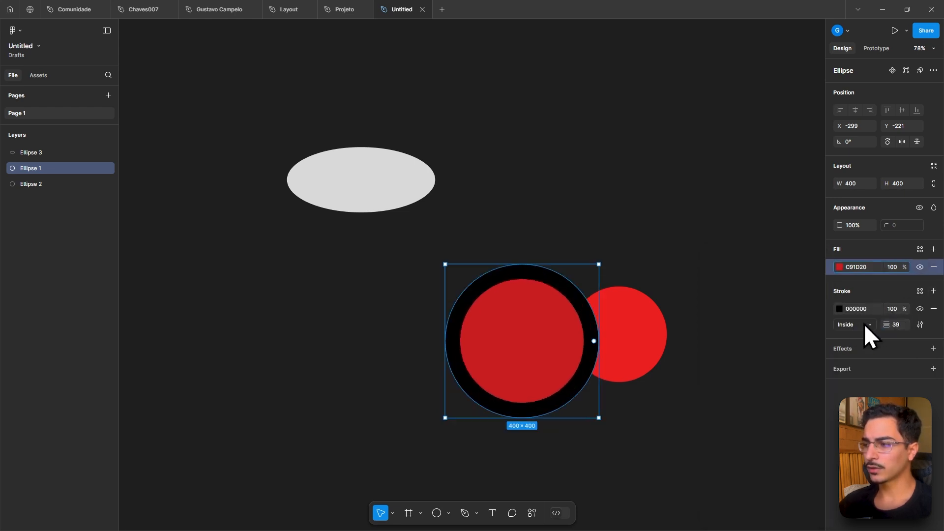
- Cycle the stroke alignment through Outside and Center, returning it to Inside
click(864, 324)
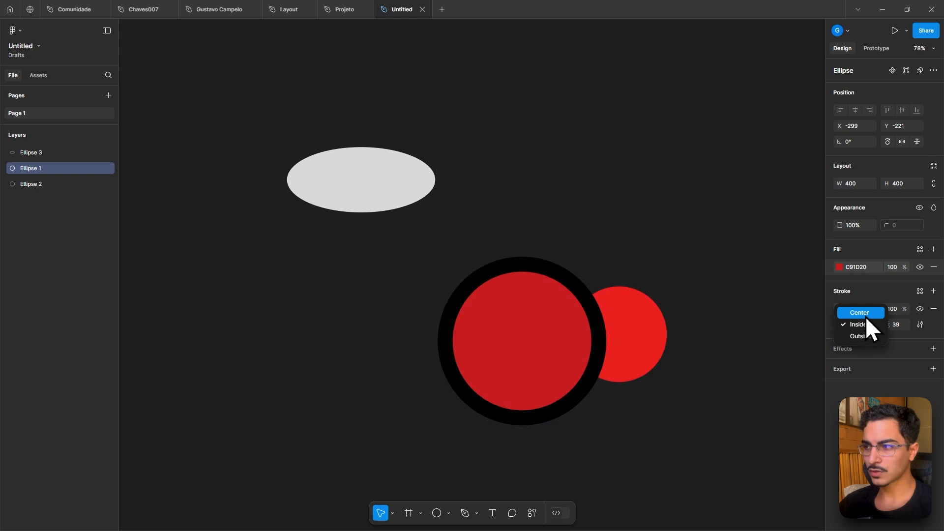
click(866, 339)
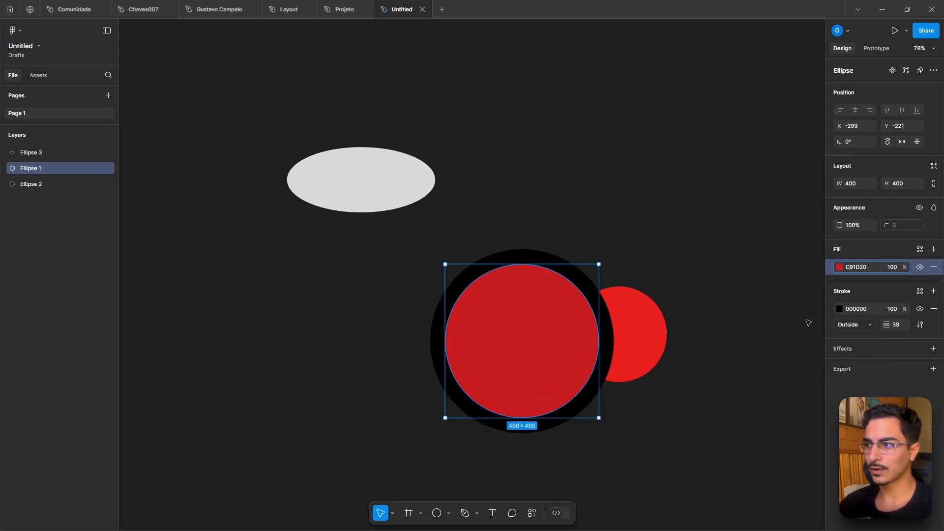
click(862, 323)
click(859, 300)
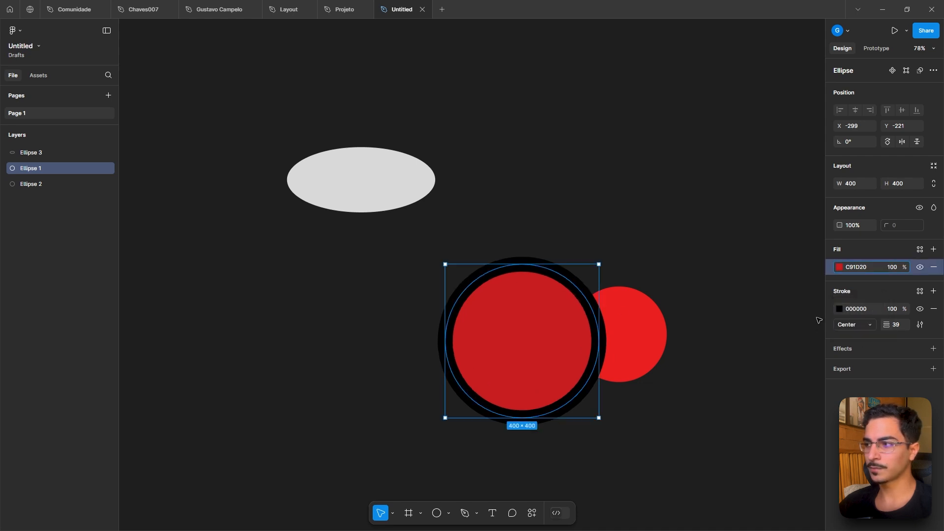
click(857, 325)
click(865, 337)
- Add a drop shadow effect to the circle
scroll(636, 289, up, 5)
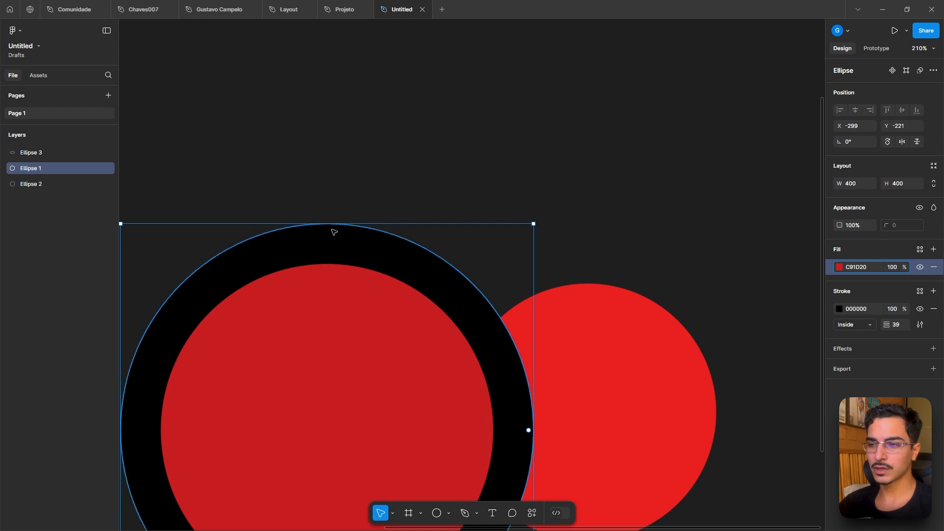
scroll(333, 227, down, 4)
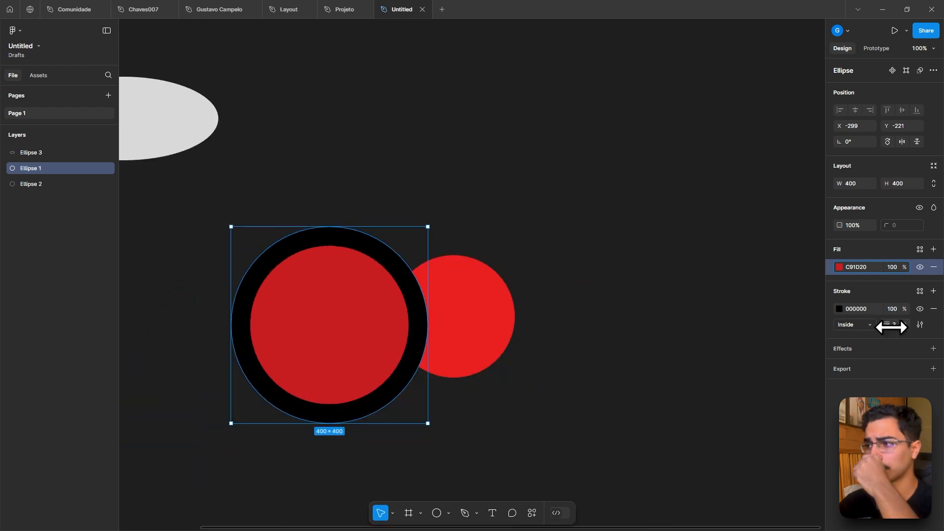
click(933, 349)
click(877, 366)
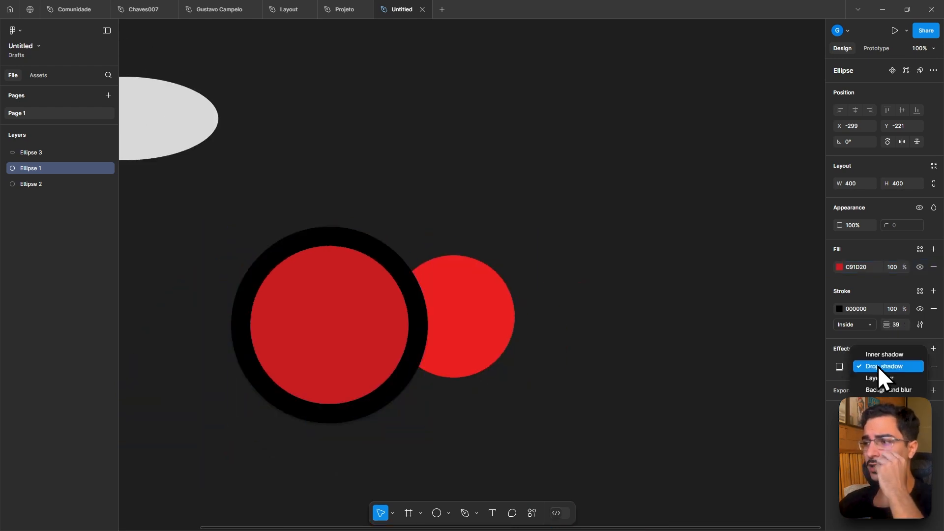
click(874, 366)
- Set the drop shadow offset to X 37, Y 46 and its colour opacity to 85%
click(839, 366)
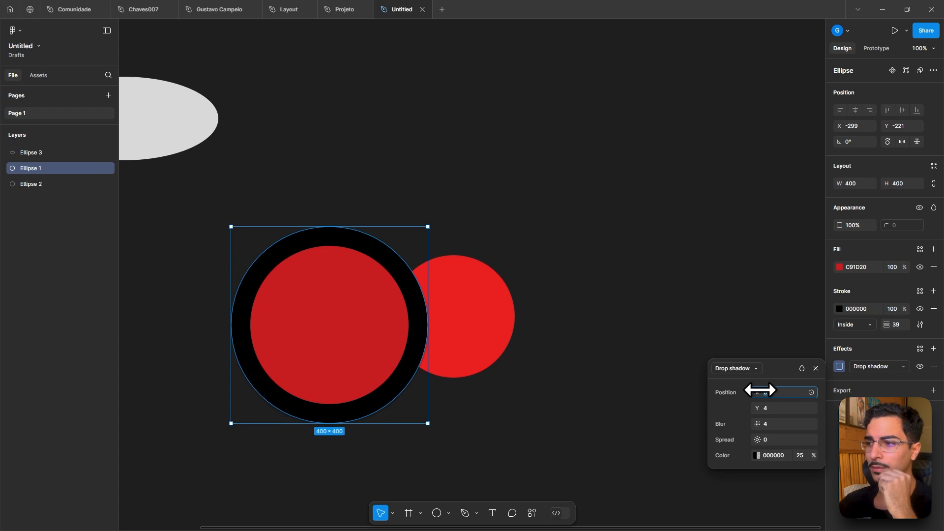
drag(756, 392, 773, 408)
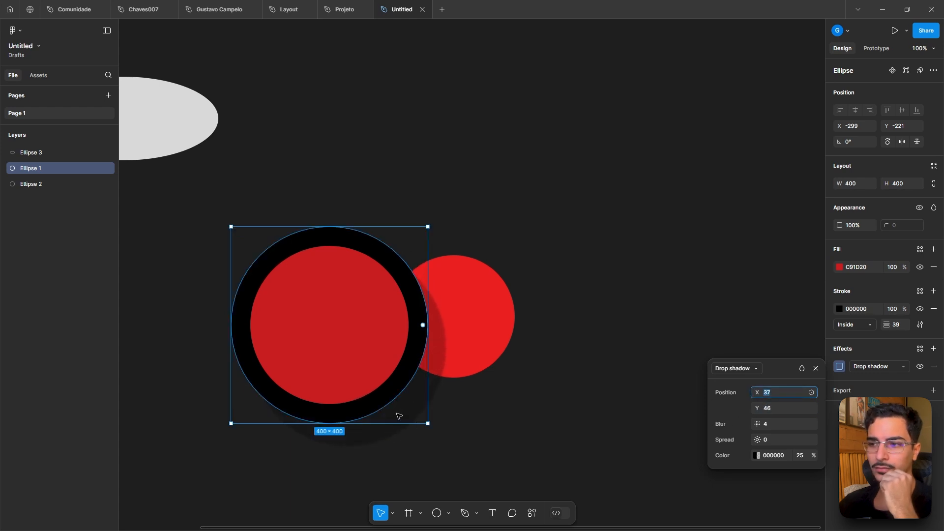
click(800, 453)
key(shift+Up)
key(shift+Up)
key(shift+Up)
key(shift+Up)
key(shift+Up)
key(shift+Up)
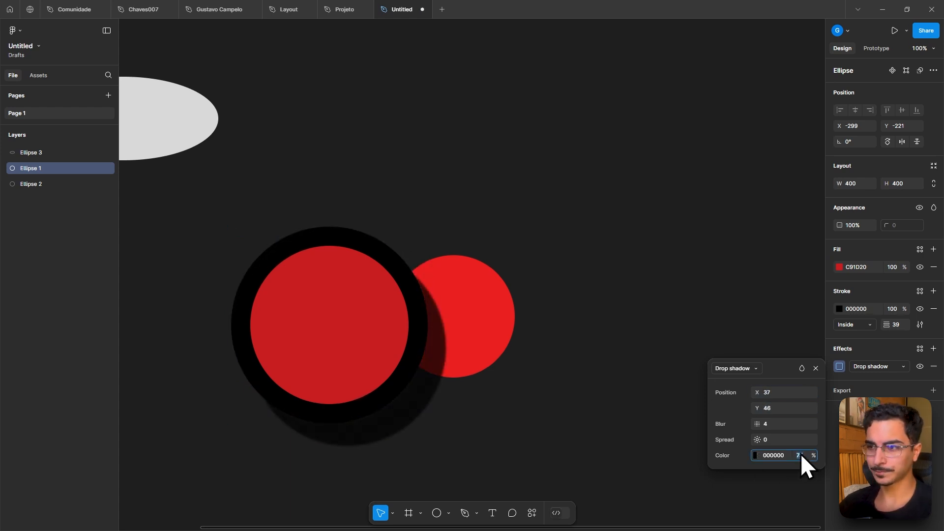
- Change the effect type from drop shadow to Layer blur
click(875, 365)
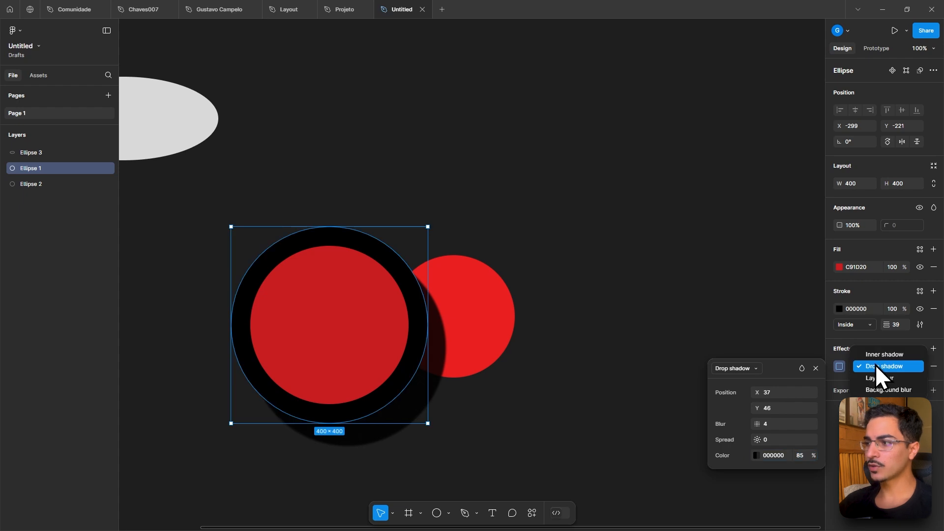
click(886, 377)
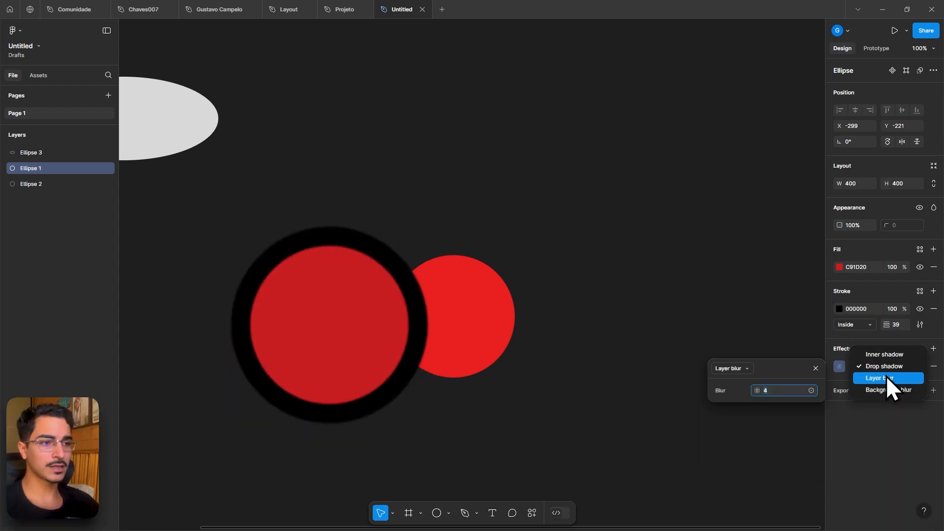
- Change the circle's effect type to Background blur
drag(753, 389, 760, 389)
key(ctrl+z)
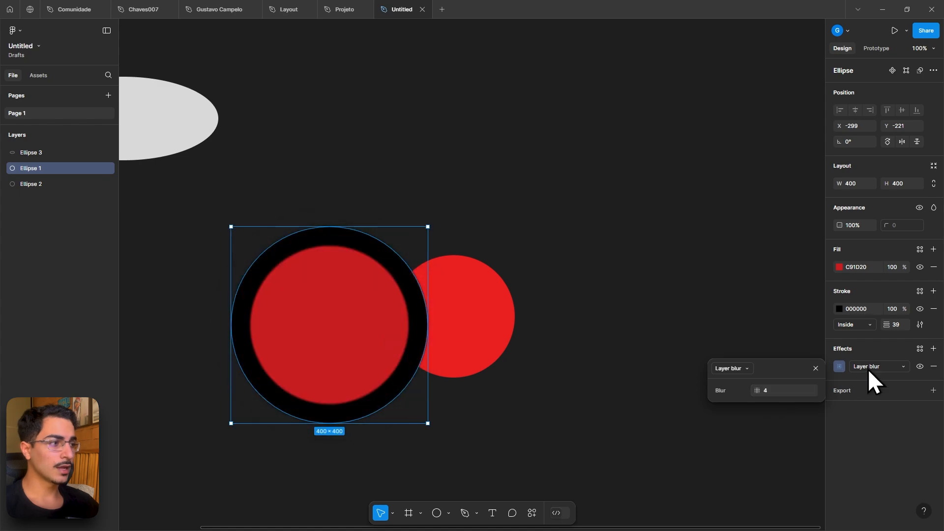
click(874, 365)
click(885, 376)
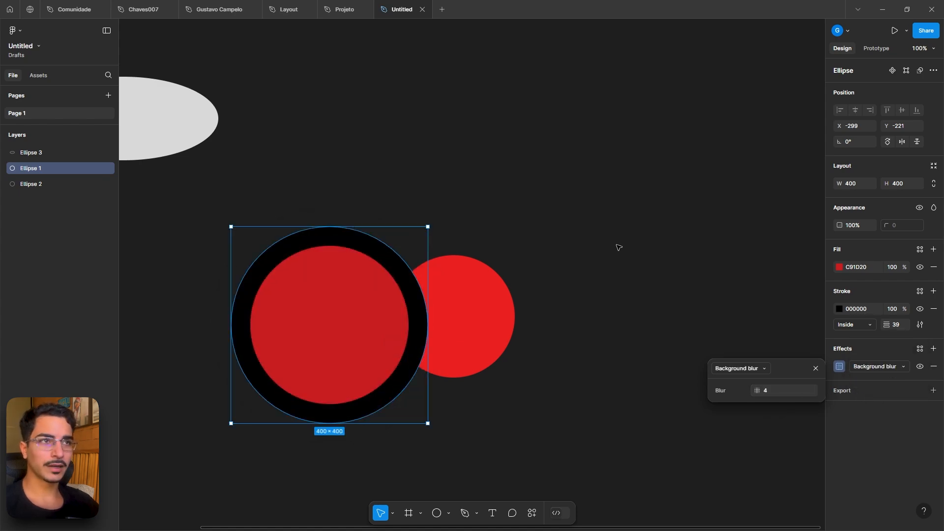
- In the Projeto file, toggle the hero rectangle's background blur off and back on
click(346, 10)
scroll(500, 219, down, 5)
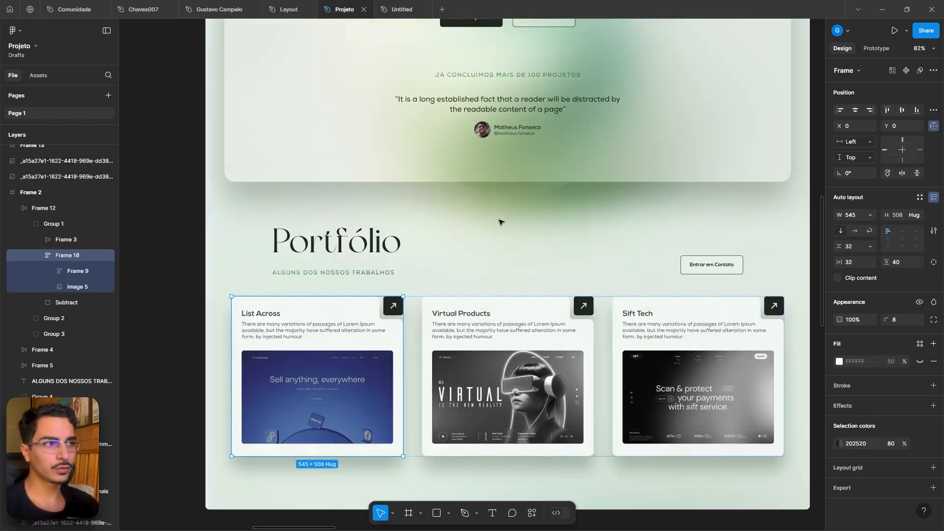
scroll(508, 318, up, 3)
click(515, 166)
scroll(515, 166, up, 3)
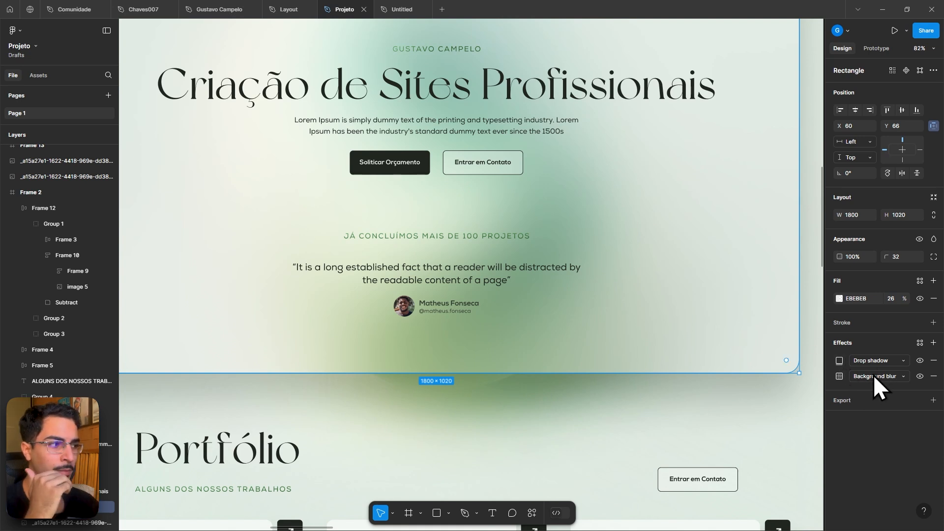
click(919, 376)
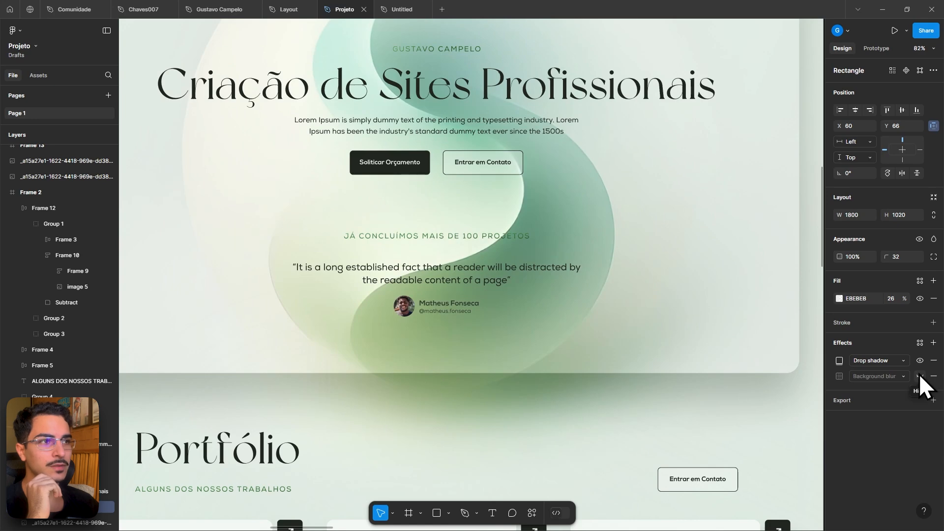
click(920, 376)
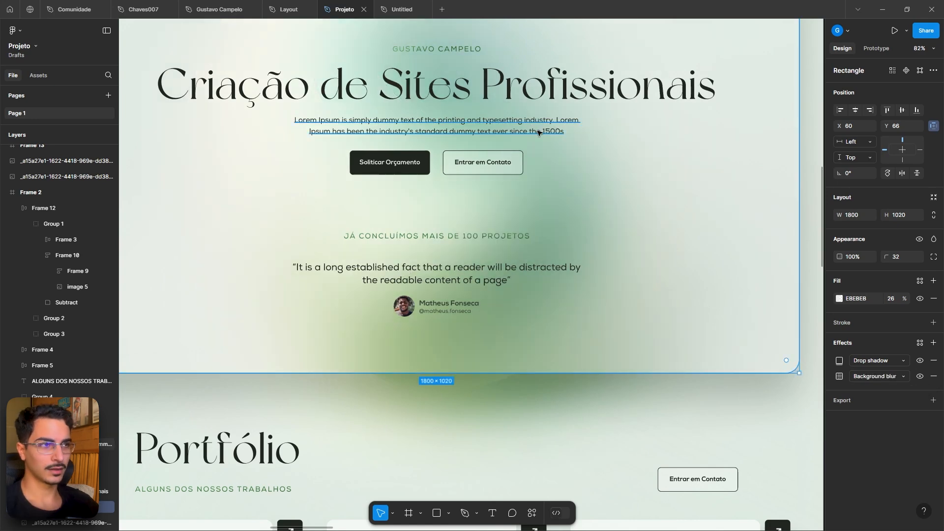
scroll(536, 133, down, 4)
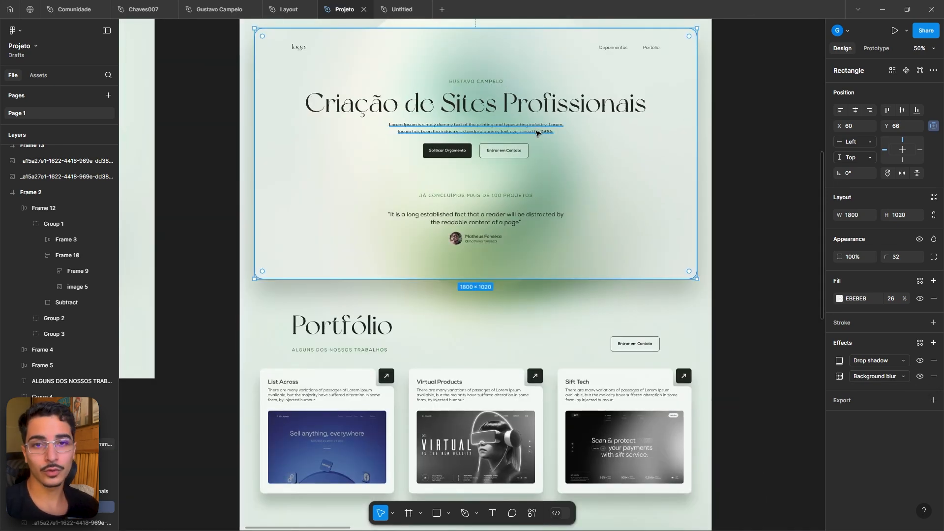
- Inspect the portfolio cards' nested layers in the Projeto file, drilling into the image and arrow button
click(401, 7)
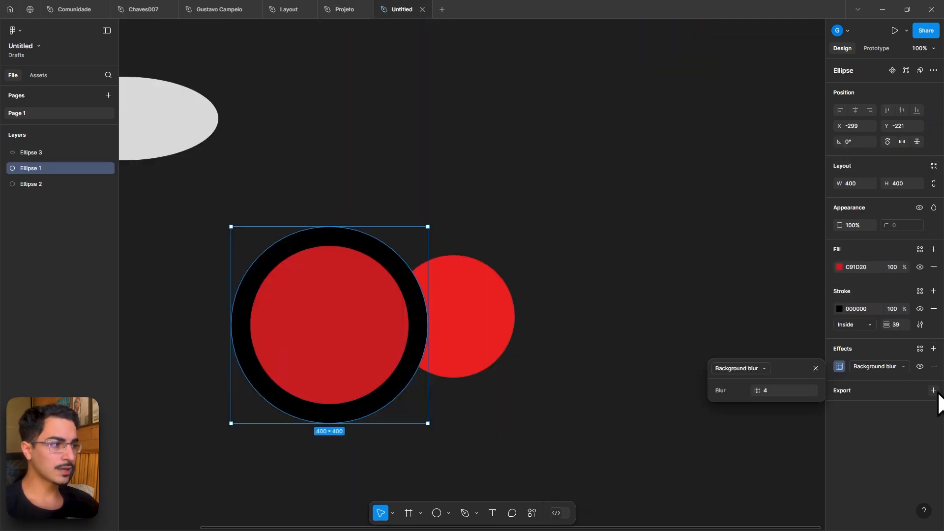
click(346, 9)
scroll(752, 360, down, 3)
click(323, 375)
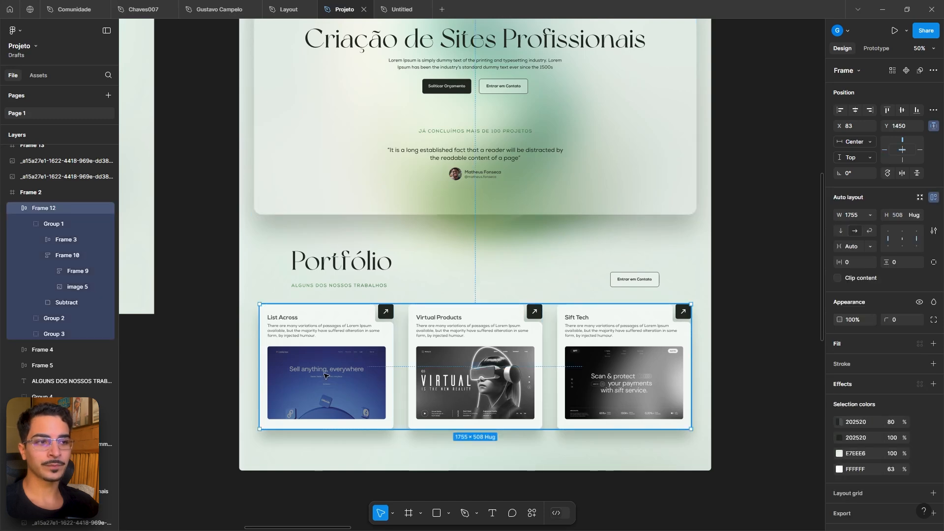
double_click(322, 375)
double_click(323, 375)
double_click(323, 375)
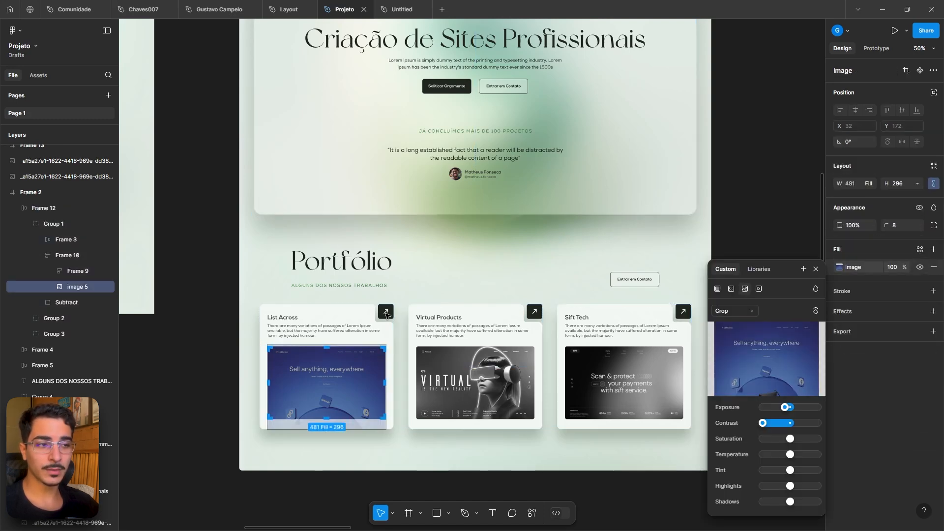
click(386, 315)
scroll(387, 312, up, 5)
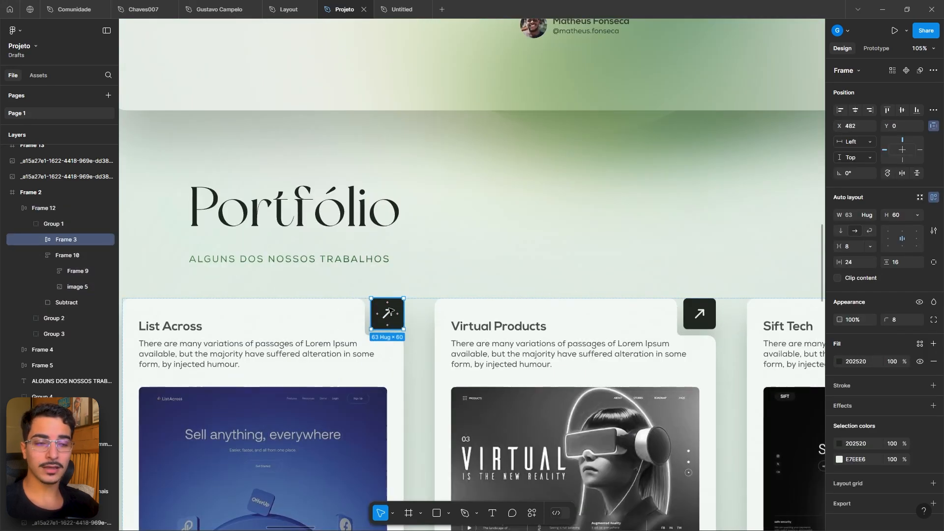
scroll(901, 450, down, 1)
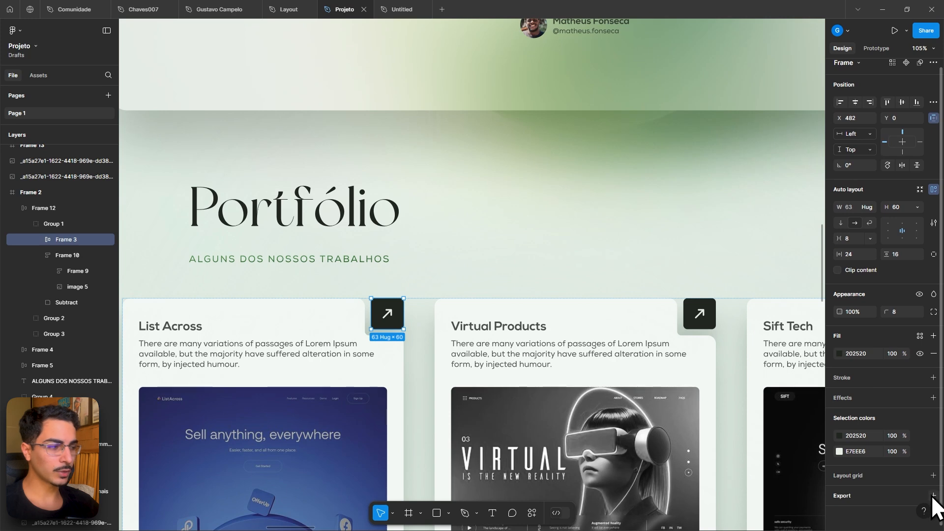
- Delete both circles in the Untitled file
click(406, 9)
drag(352, 160, 521, 377)
key(Delete)
- Delete the remaining ellipse from the canvas
scroll(288, 428, down, 5)
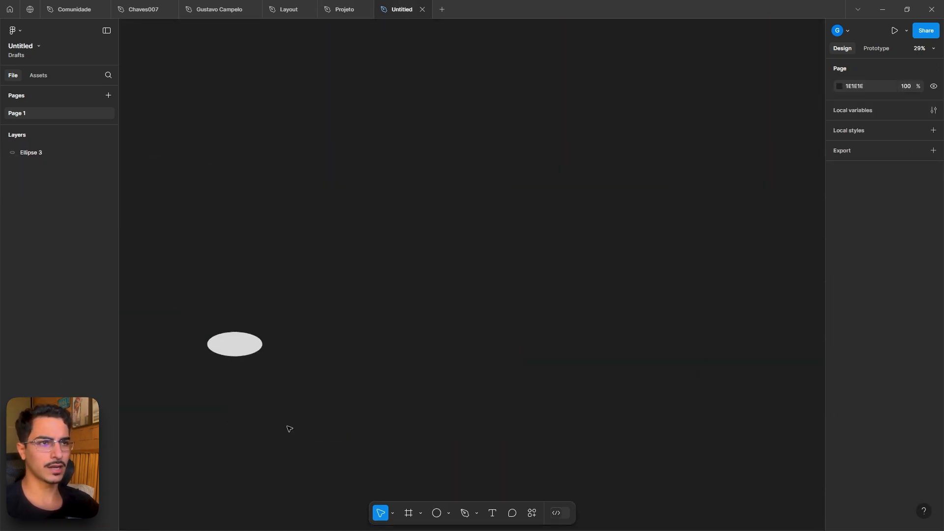
drag(209, 278, 302, 425)
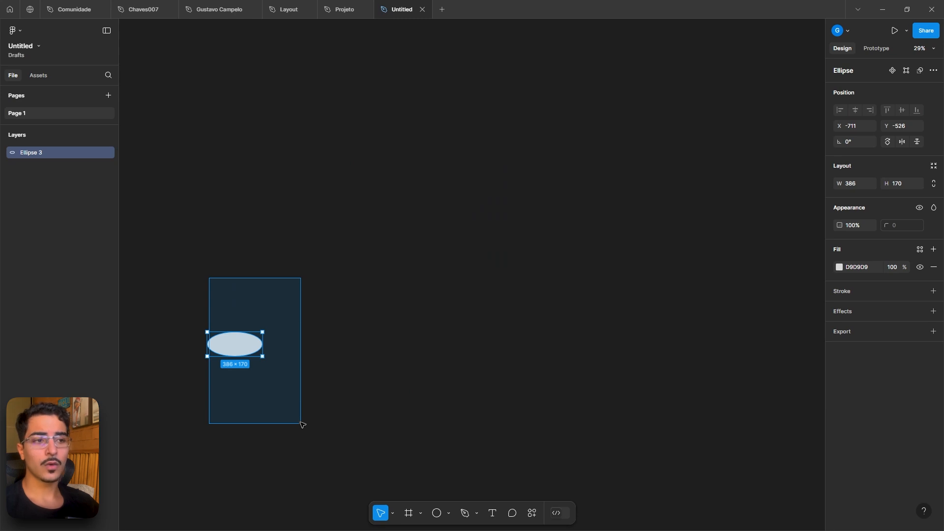
click(428, 400)
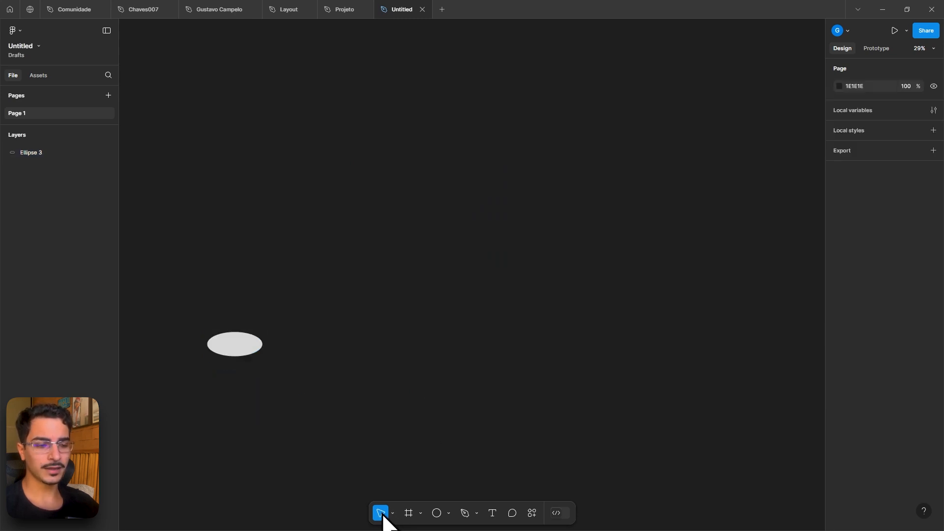
drag(329, 347, 503, 292)
drag(285, 197, 463, 353)
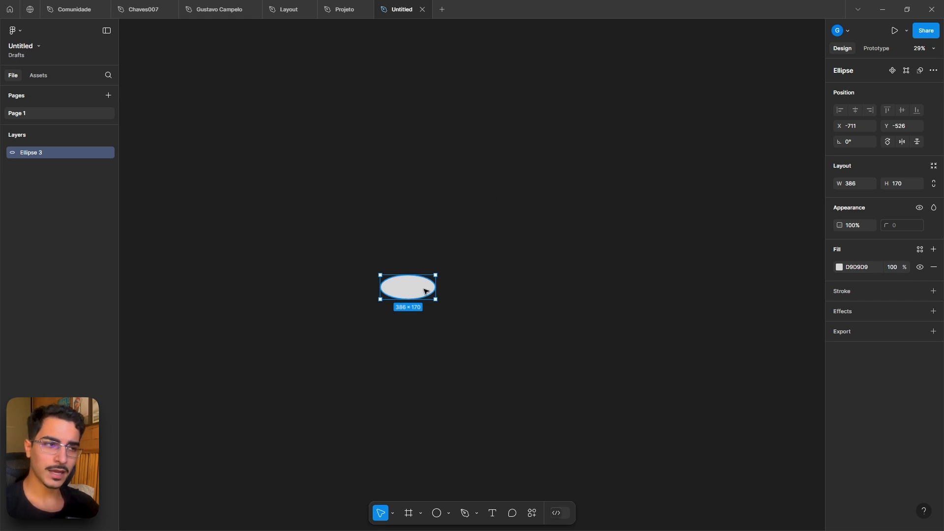
key(Delete)
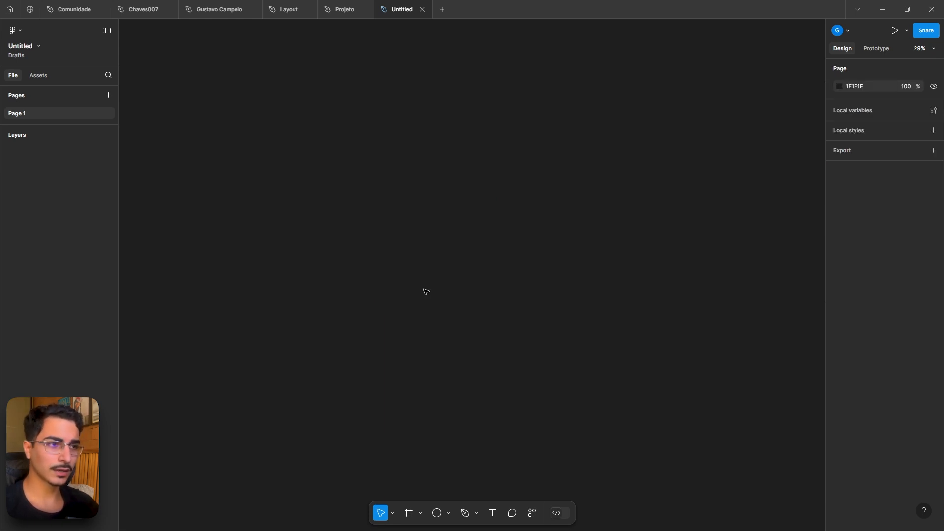
- Examine the Projeto file's main frame and its dimensions
click(336, 9)
scroll(520, 191, down, 5)
drag(775, 237, 776, 369)
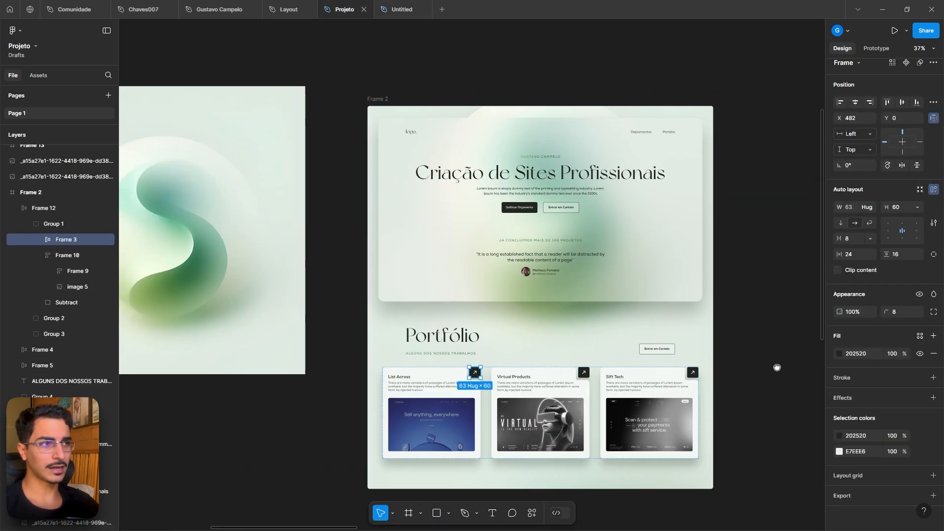
click(417, 10)
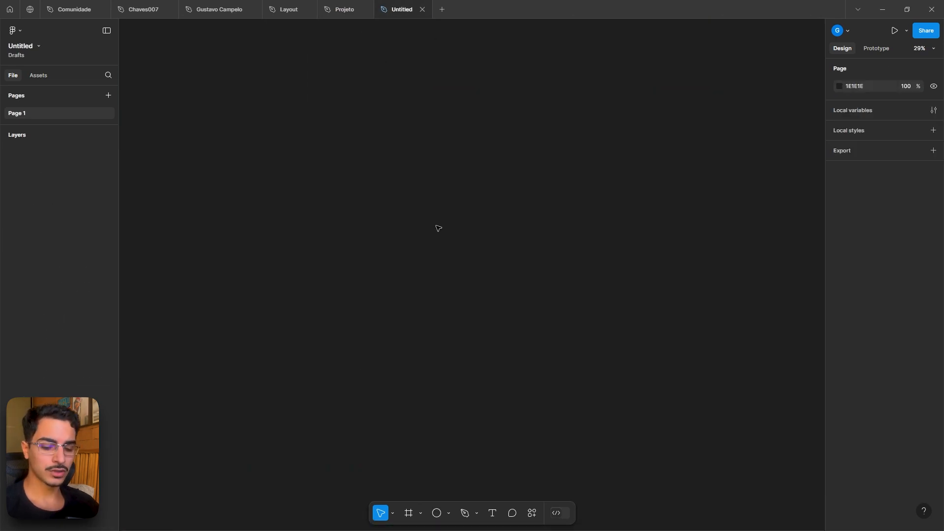
key(f)
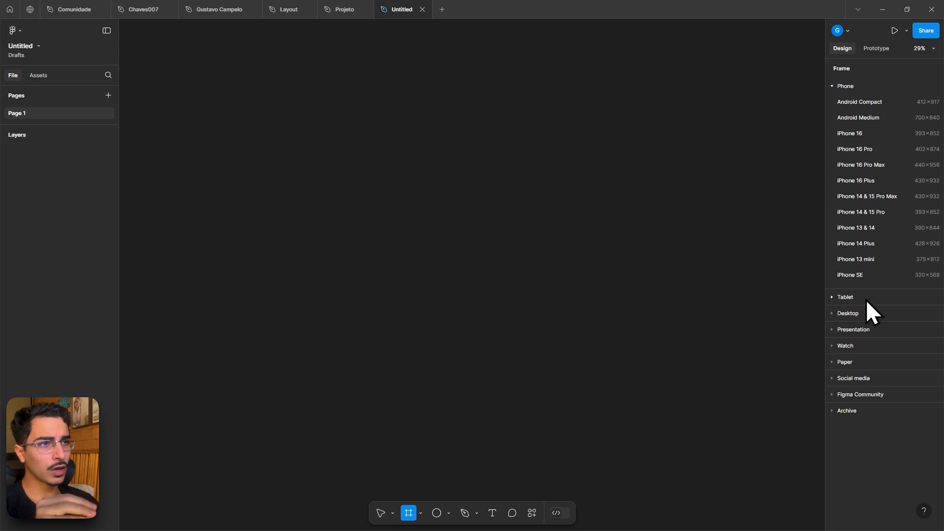
click(352, 4)
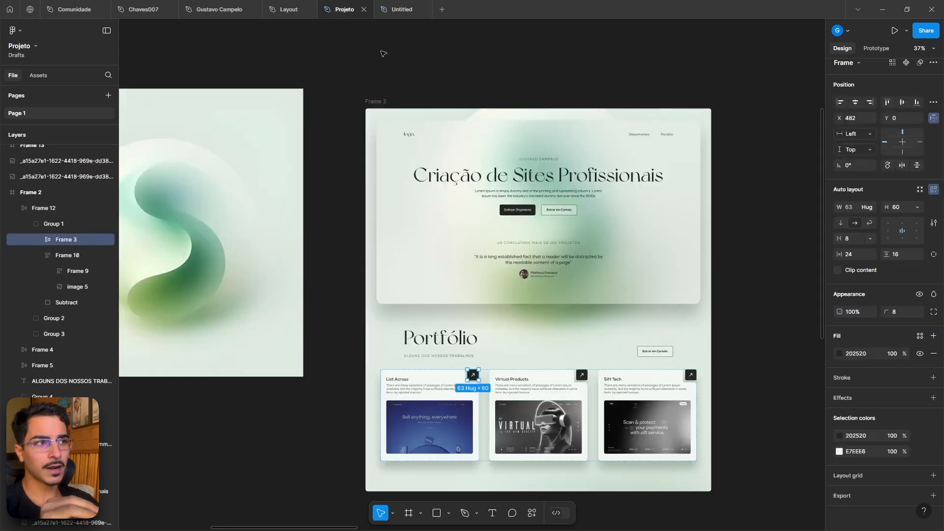
click(376, 102)
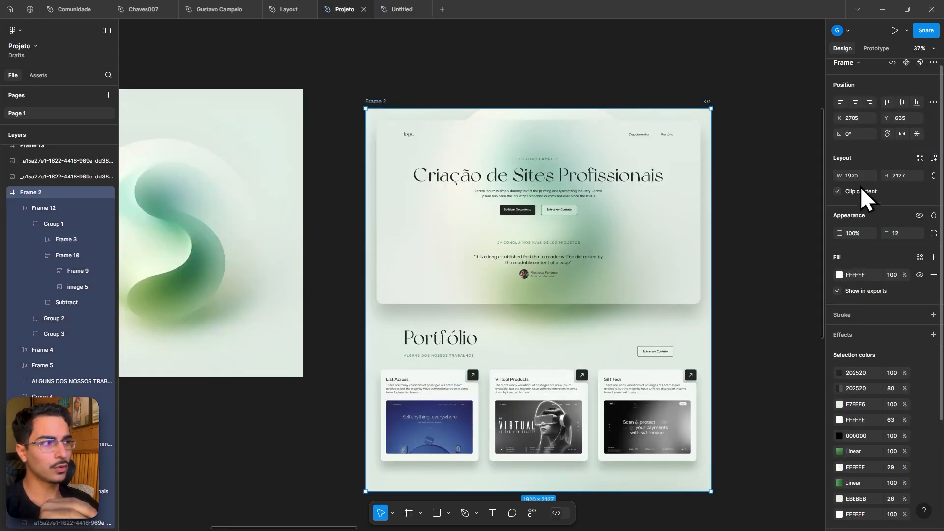
click(401, 8)
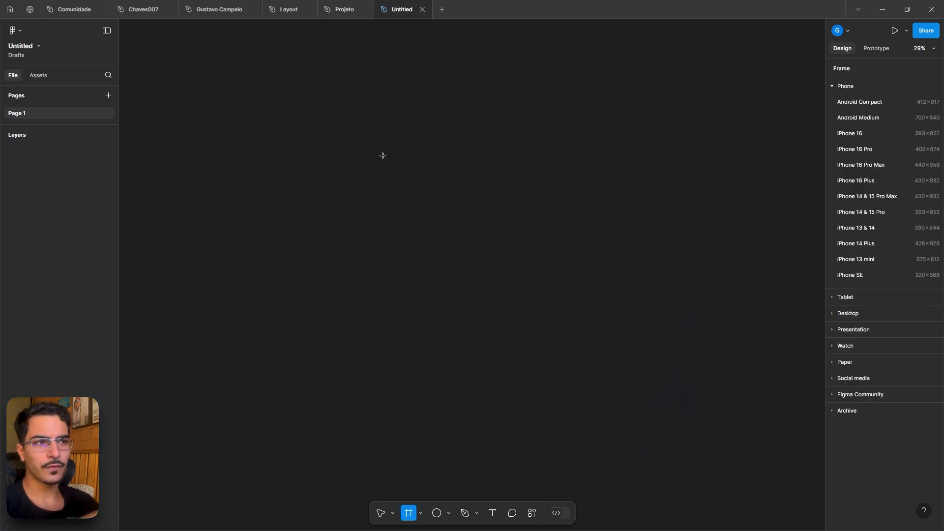
- Draw a frame and set its size to 1920 × 1080
drag(293, 115, 536, 261)
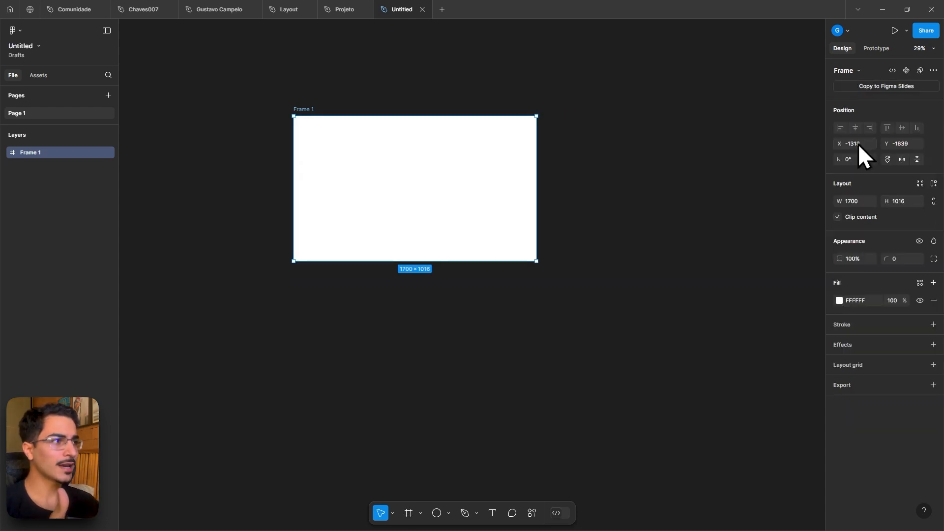
click(857, 202)
text(1920)
key(Return)
click(893, 186)
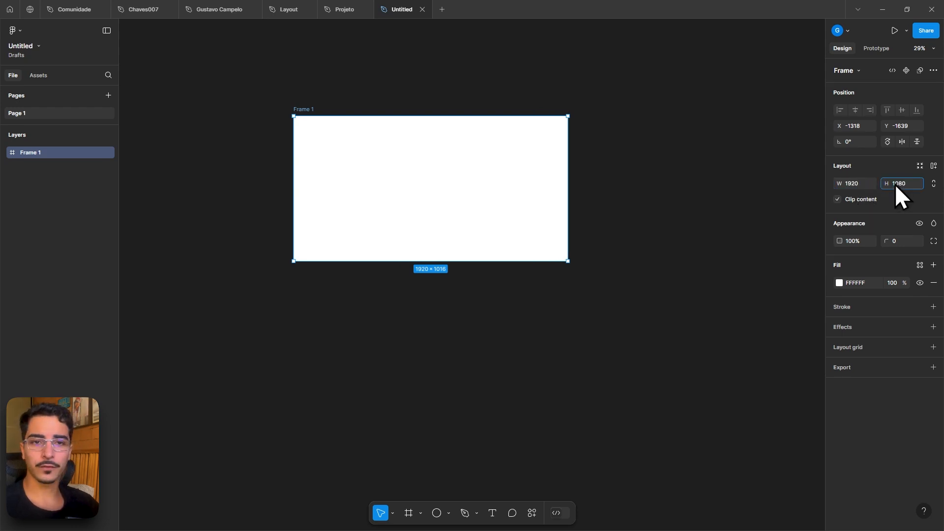
key(Return)
scroll(518, 221, up, 3)
drag(512, 198, 533, 226)
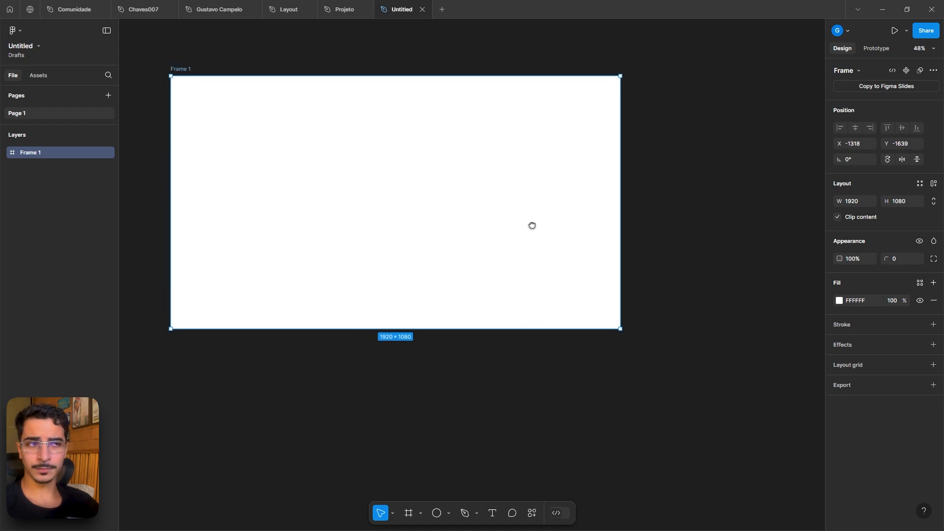
drag(465, 201, 685, 200)
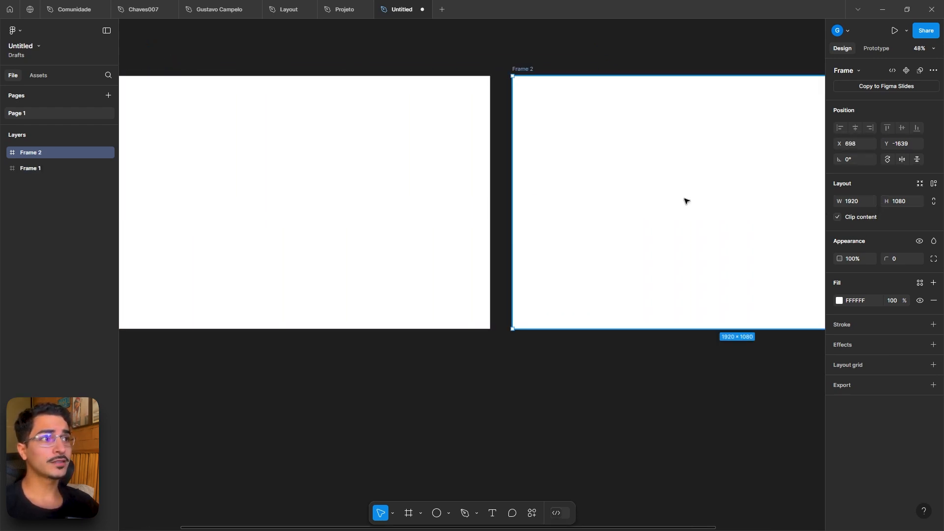
scroll(685, 200, down, 4)
key(Delete)
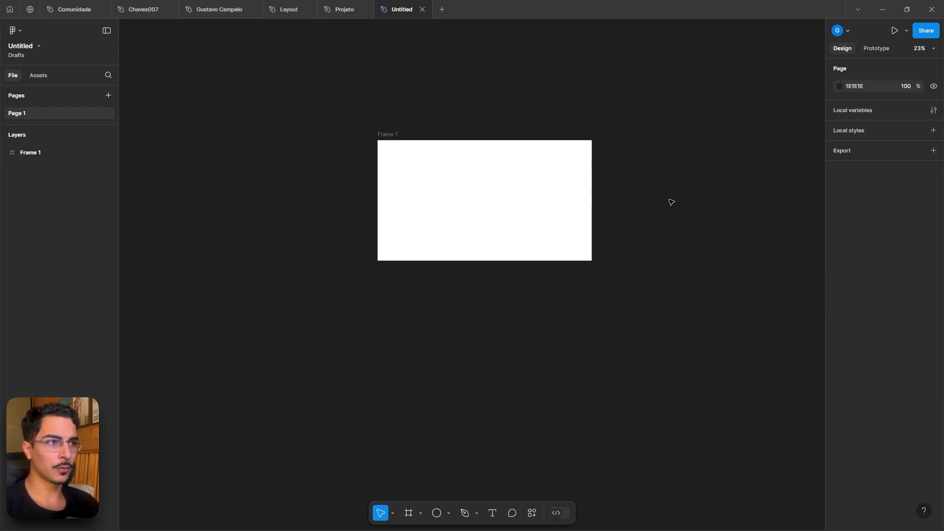
- Duplicate the frame beside the original
click(490, 182)
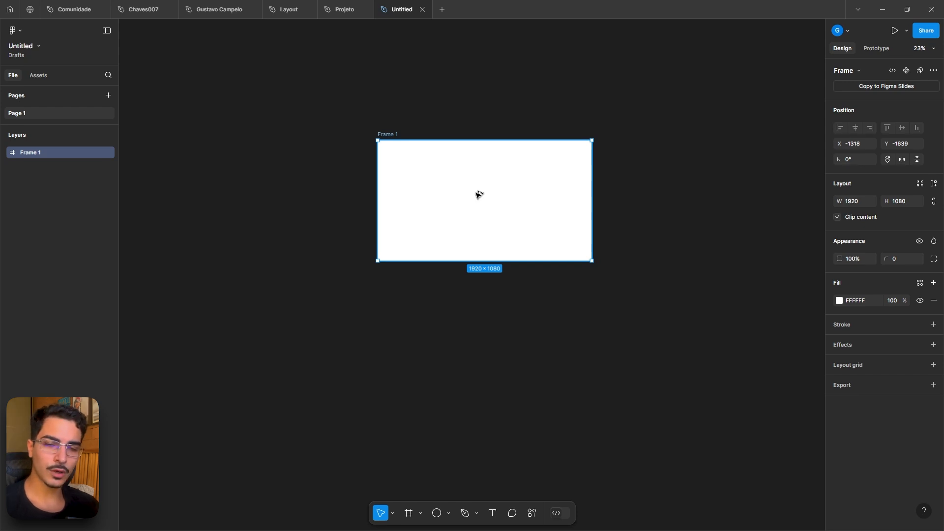
drag(474, 194, 699, 193)
scroll(578, 170, right, 3)
scroll(559, 192, up, 3)
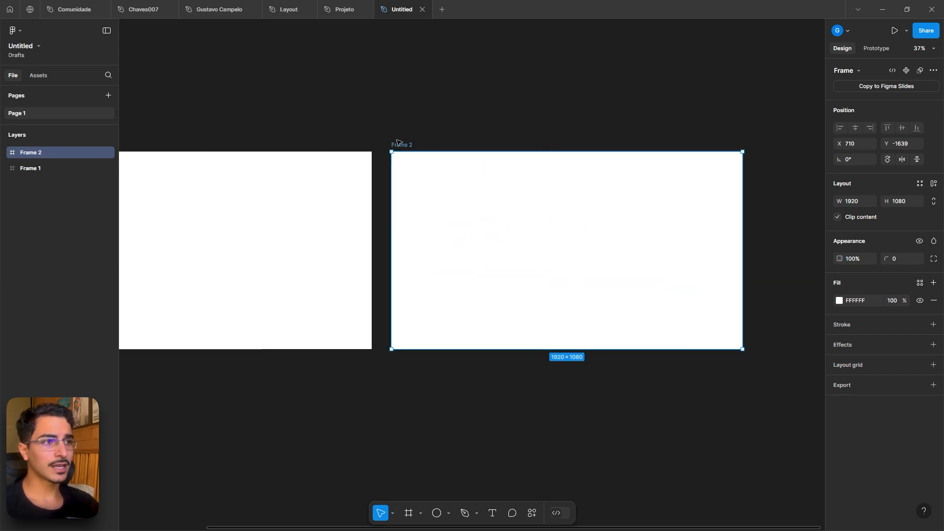
- Rename the duplicated frame as Notebook
double_click(407, 145)
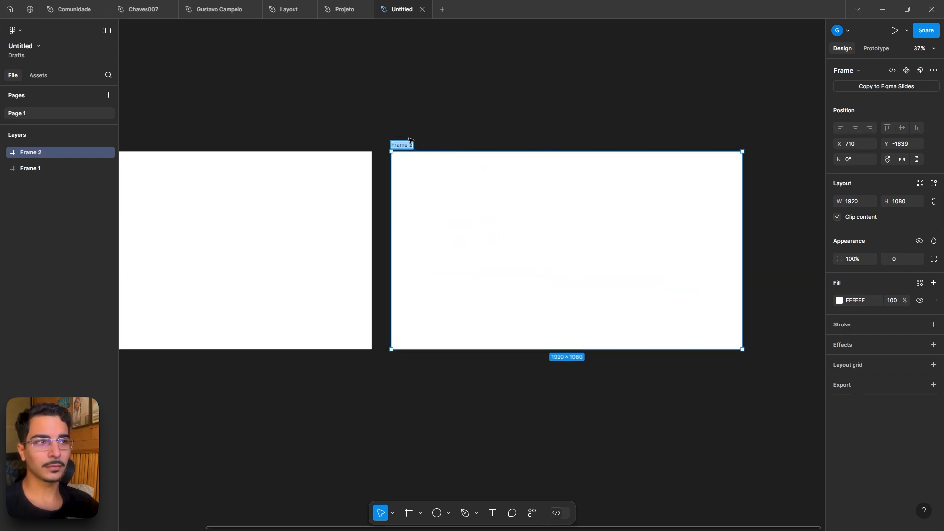
key(BackSpace)
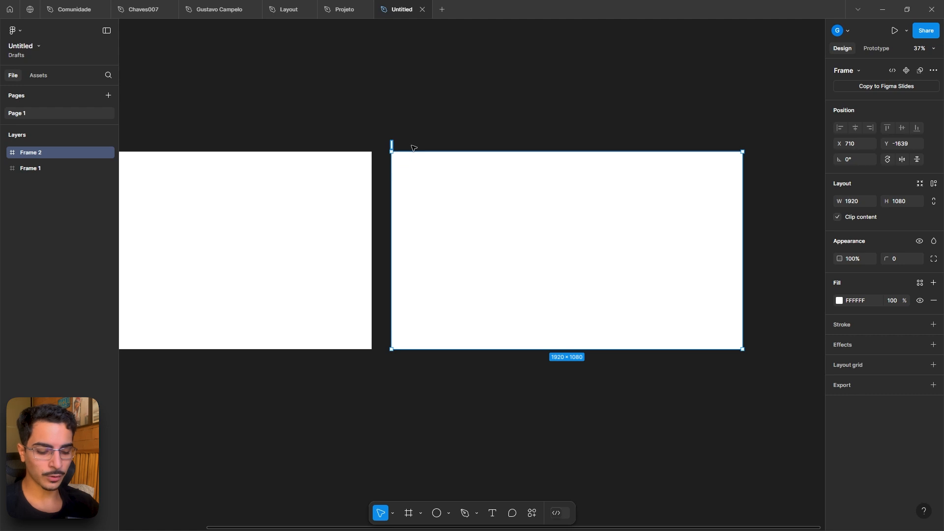
text(Notebook)
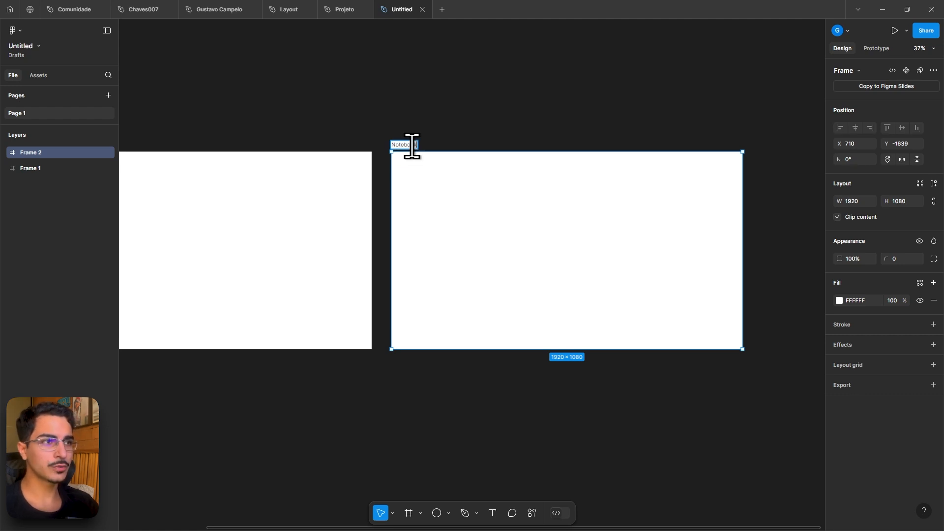
key(Return)
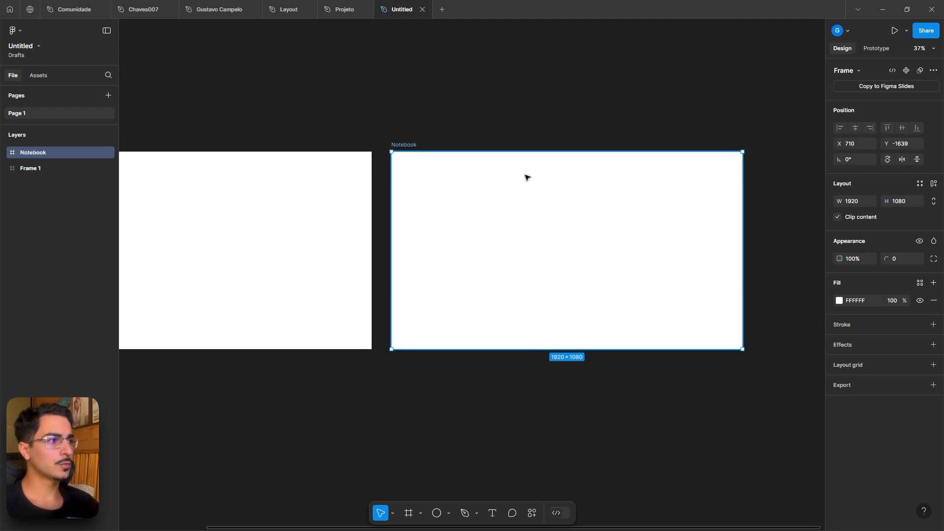
- Resize the Notebook frame to 1366 wide and about 849 tall
click(861, 202)
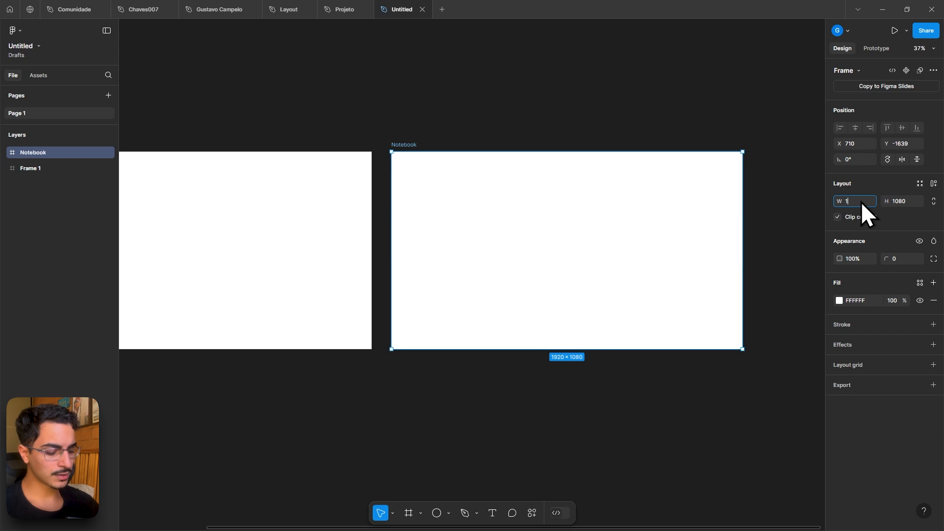
key(Return)
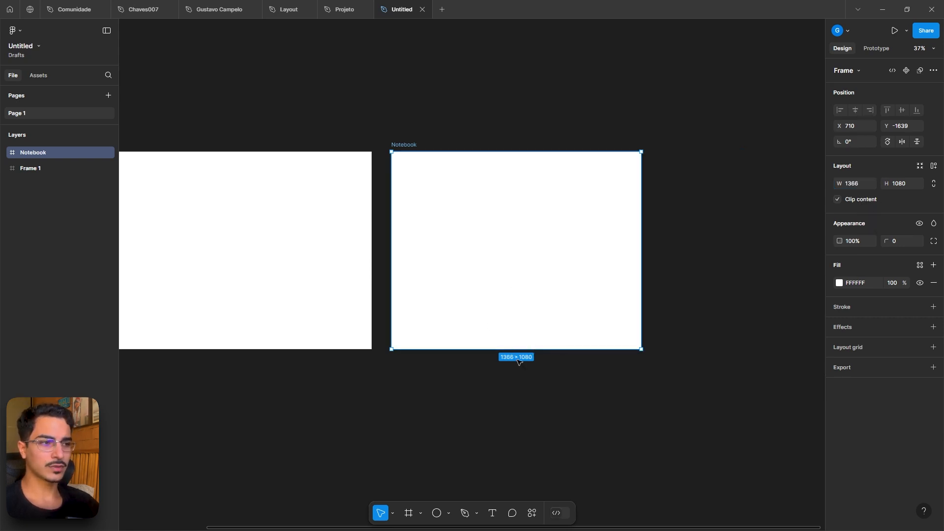
drag(543, 350, 537, 307)
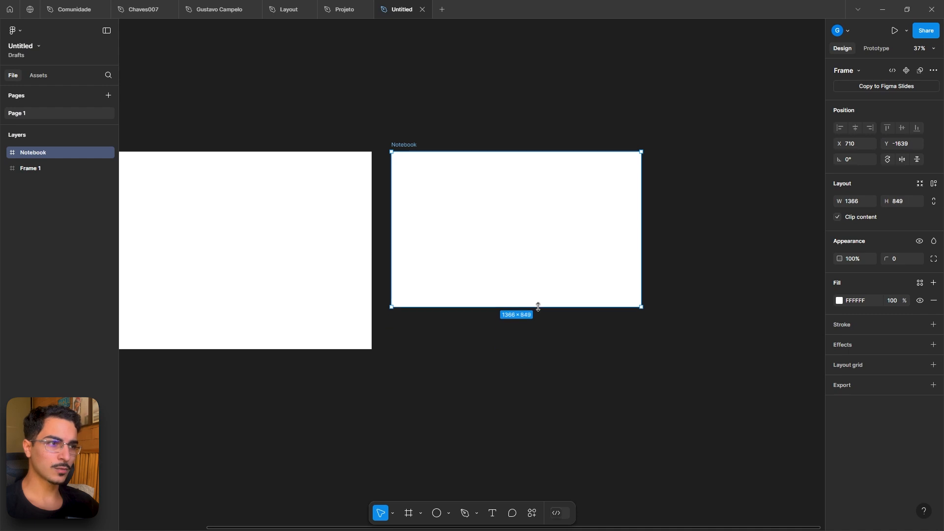
click(525, 336)
- Duplicate the Notebook frame to its right and rename the copy Tablet
scroll(535, 343, right, 4)
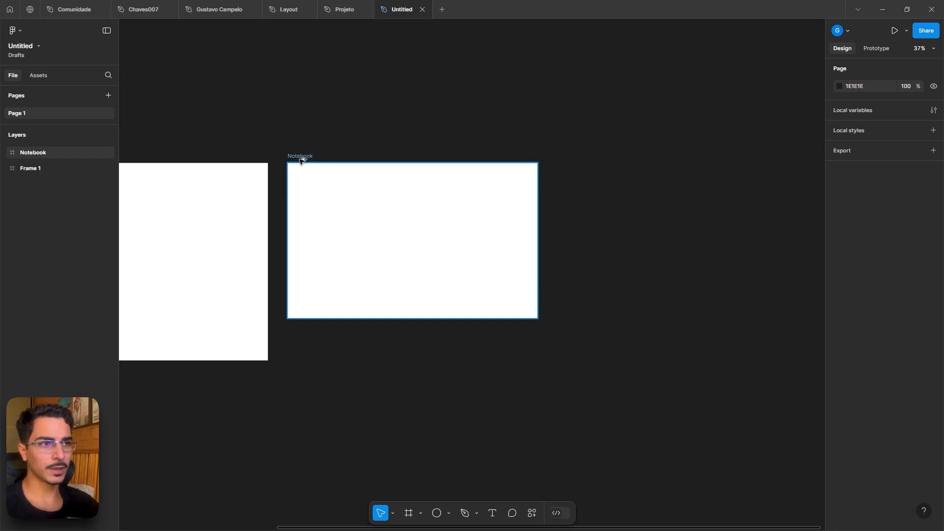
drag(301, 156, 589, 158)
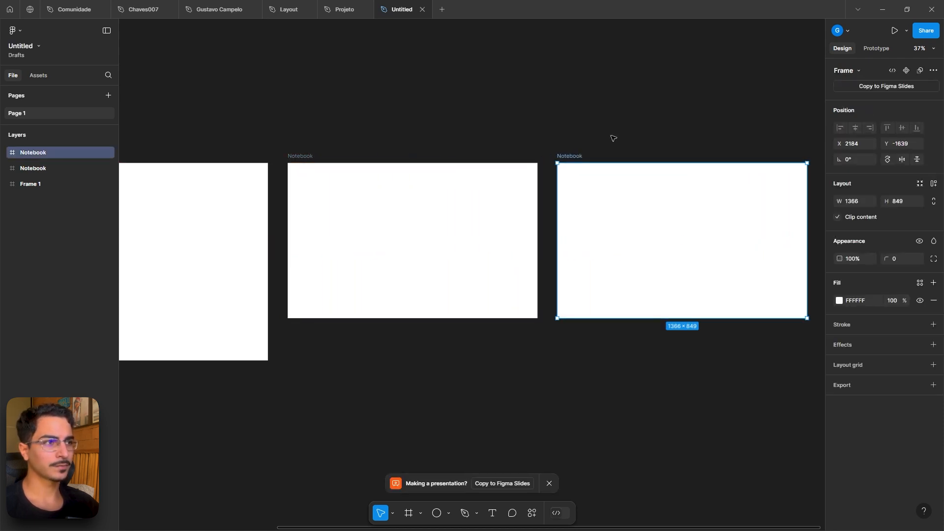
scroll(507, 164, right, 3)
double_click(507, 160)
text(T)
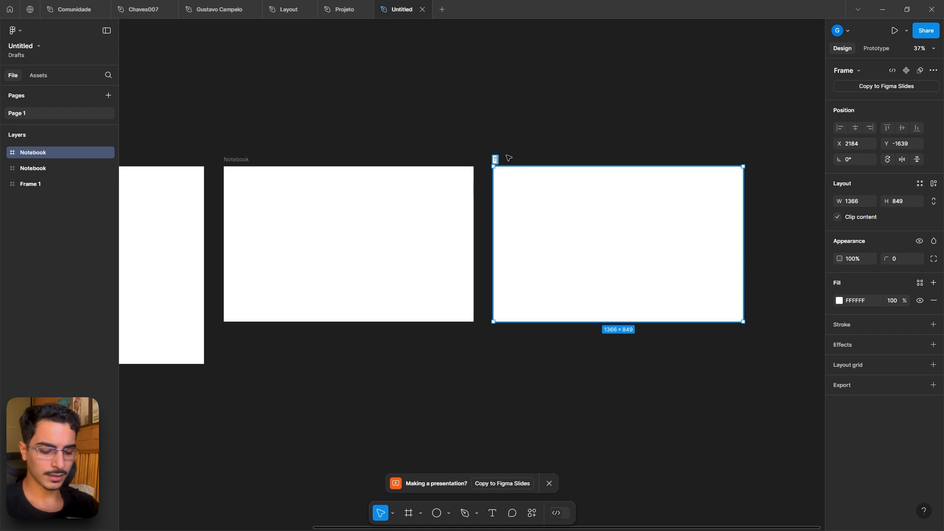
text(ablet)
key(Return)
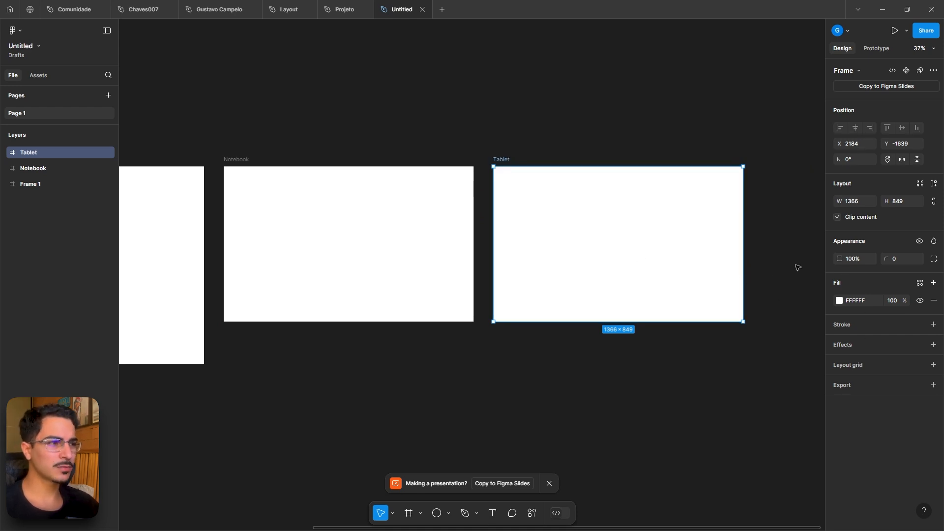
- Narrow the Tablet frame to a width of about 1160
drag(744, 276, 724, 252)
key(alt+shift)
click(637, 144)
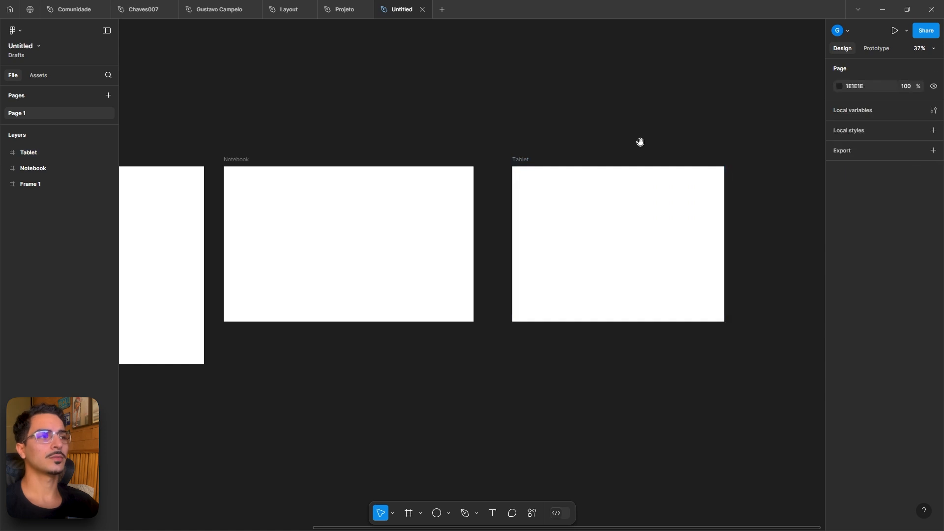
- Duplicate the Tablet frame beside the original
drag(639, 142, 528, 158)
drag(413, 178, 433, 175)
click(681, 147)
click(470, 190)
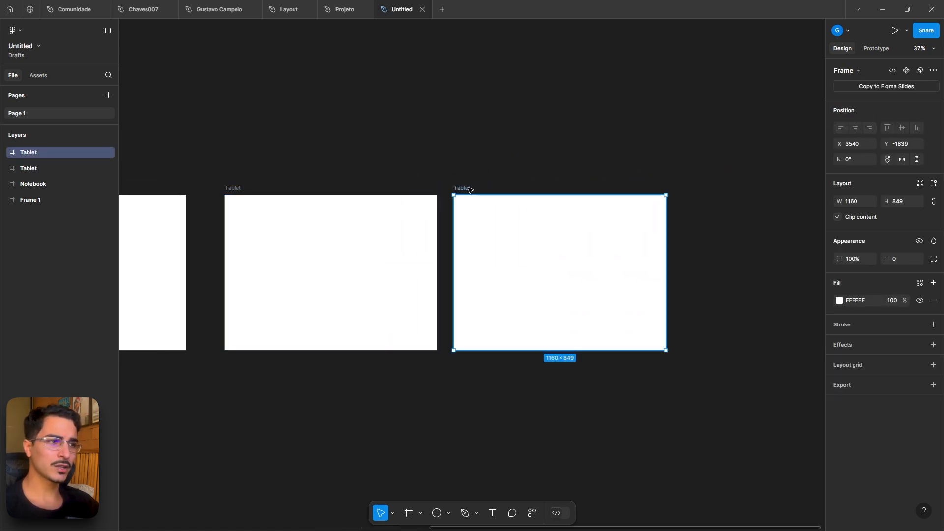
- Narrow the duplicated Tablet frame to a width of about 420
drag(667, 270, 531, 268)
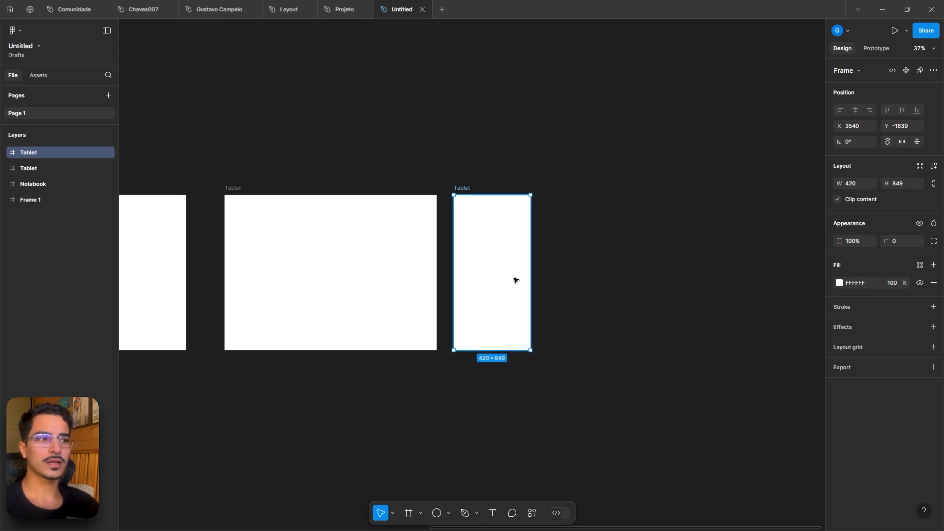
click(581, 272)
- Rename the original 1920 × 1080 frame as Desktop
scroll(580, 271, down, 3)
scroll(639, 381, left, 3)
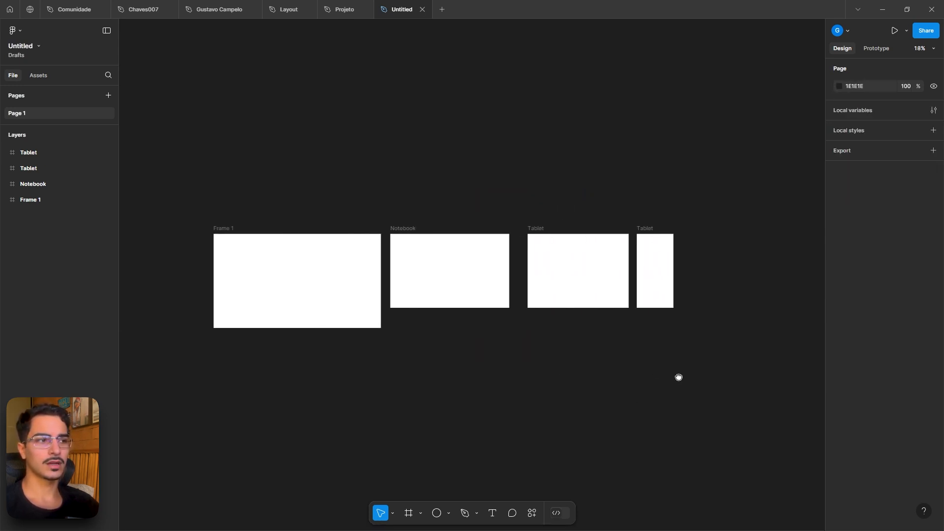
double_click(230, 230)
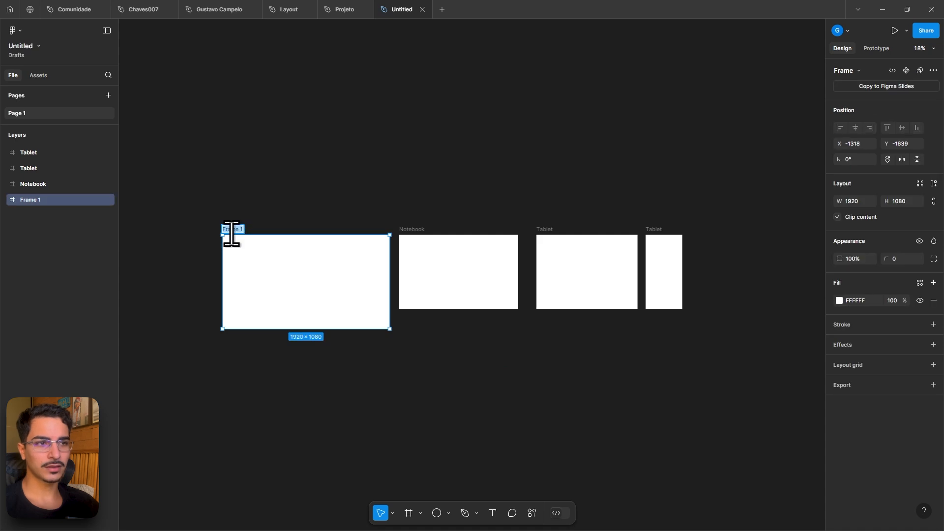
text(Desktop)
key(Return)
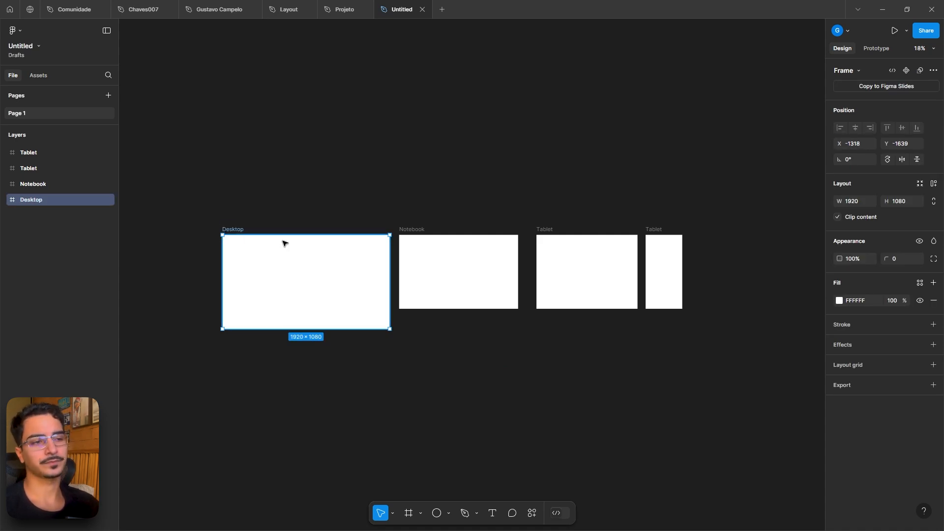
- Switch to the Projeto file and examine its main frame's column layout grid
scroll(285, 242, up, 3)
drag(285, 184, 402, 184)
scroll(403, 194, up, 2)
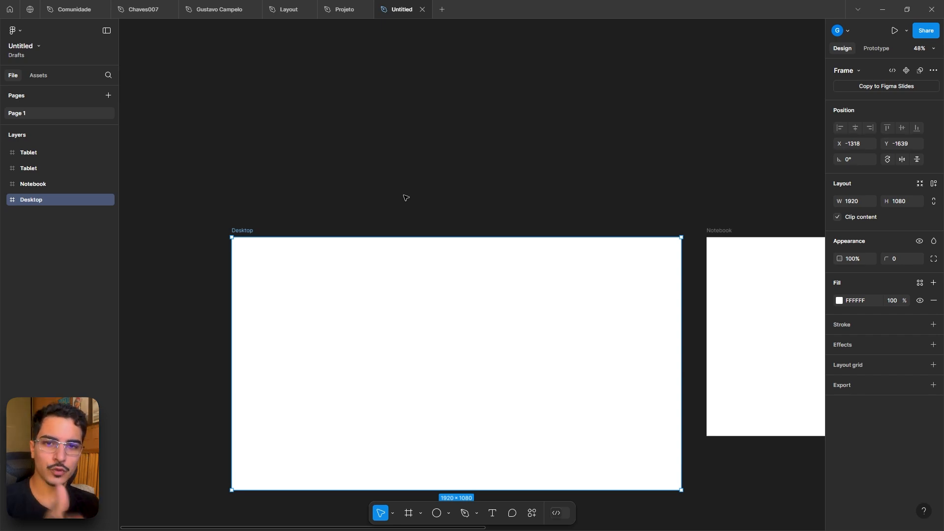
click(339, 9)
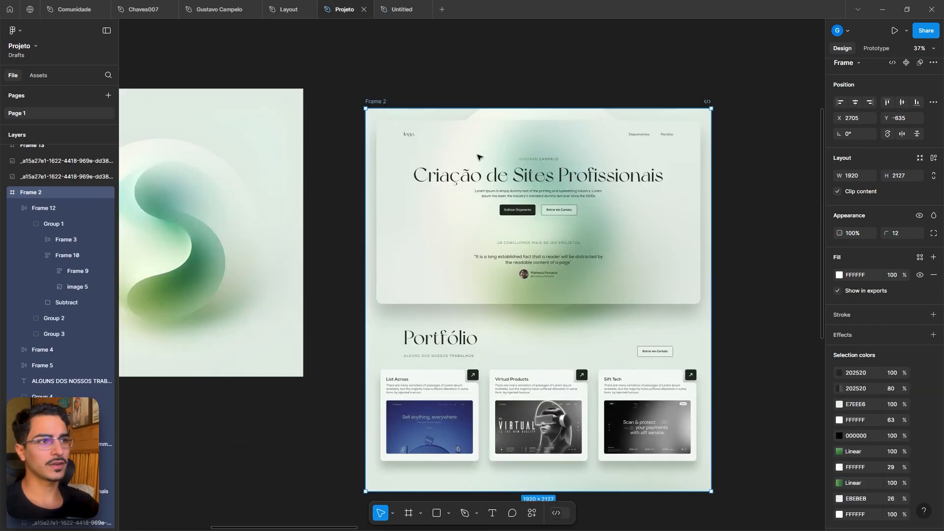
scroll(447, 224, up, 3)
scroll(577, 227, down, 3)
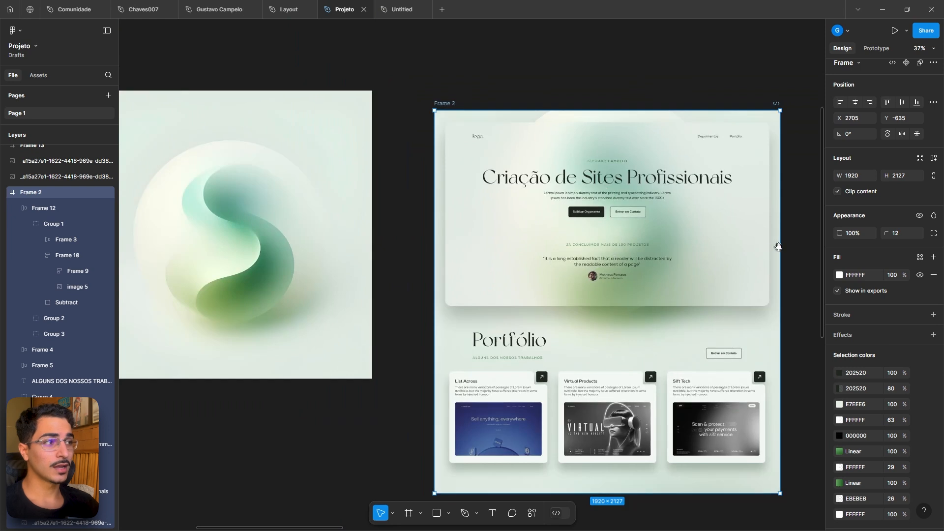
drag(778, 245, 709, 254)
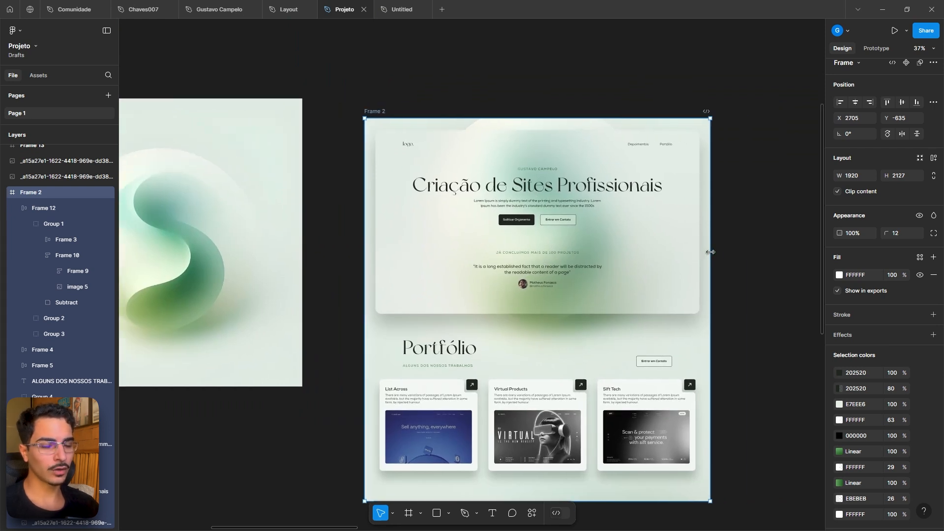
key(ctrl+shift+4)
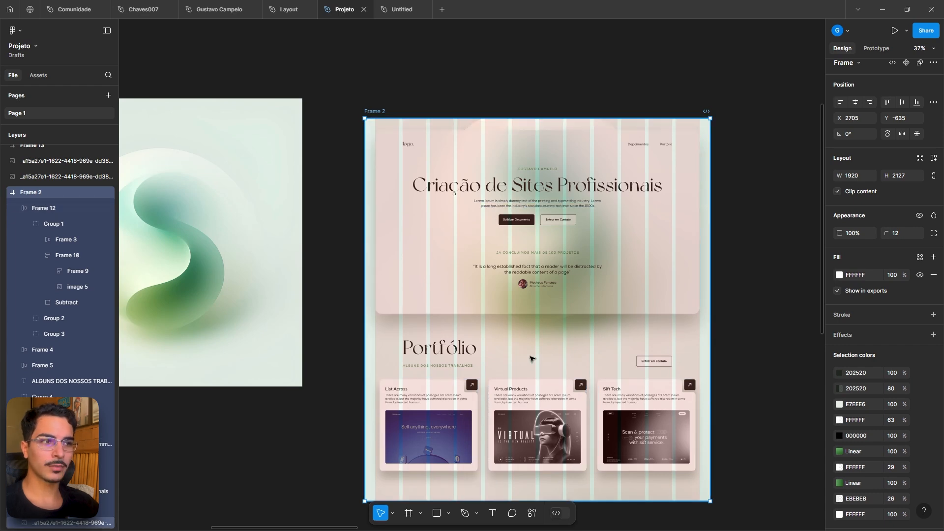
scroll(400, 353, up, 5)
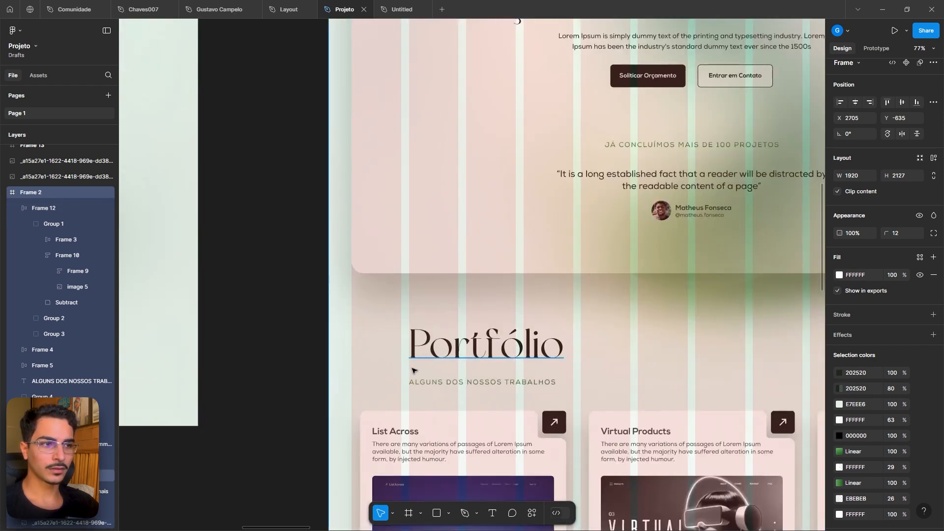
drag(495, 334, 273, 345)
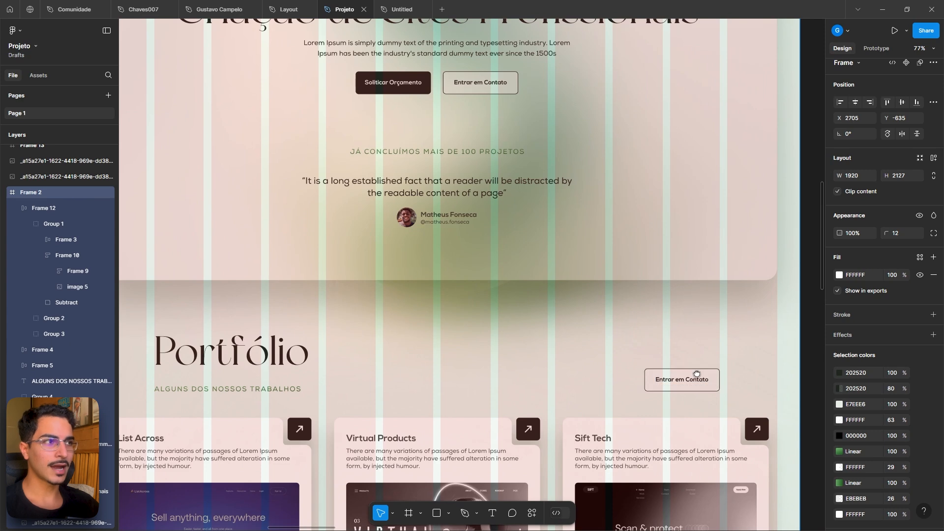
drag(697, 375, 726, 487)
scroll(712, 403, down, 3)
scroll(315, 120, up, 4)
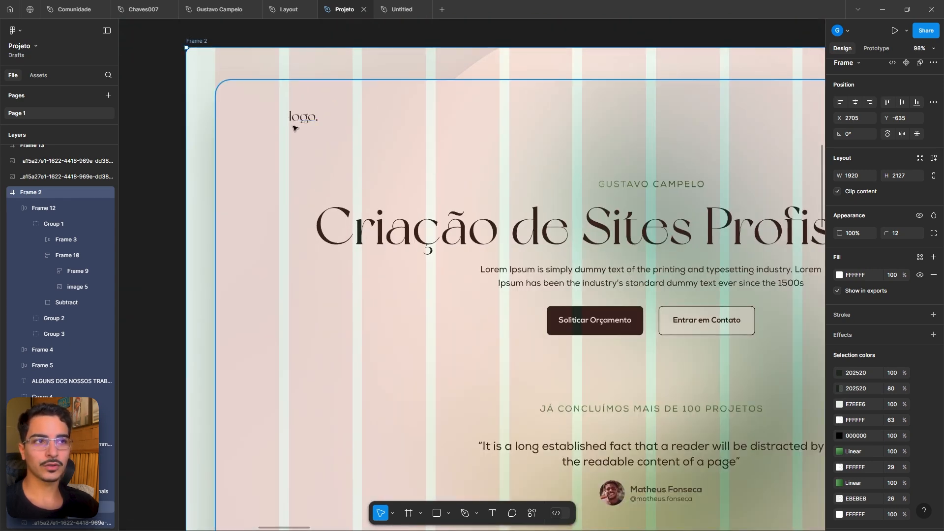
drag(627, 159, 205, 193)
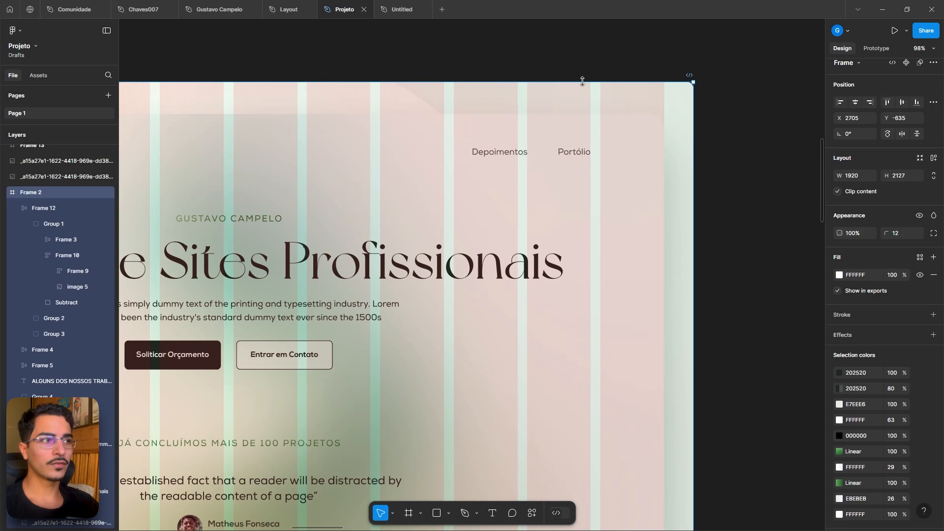
scroll(601, 151, down, 6)
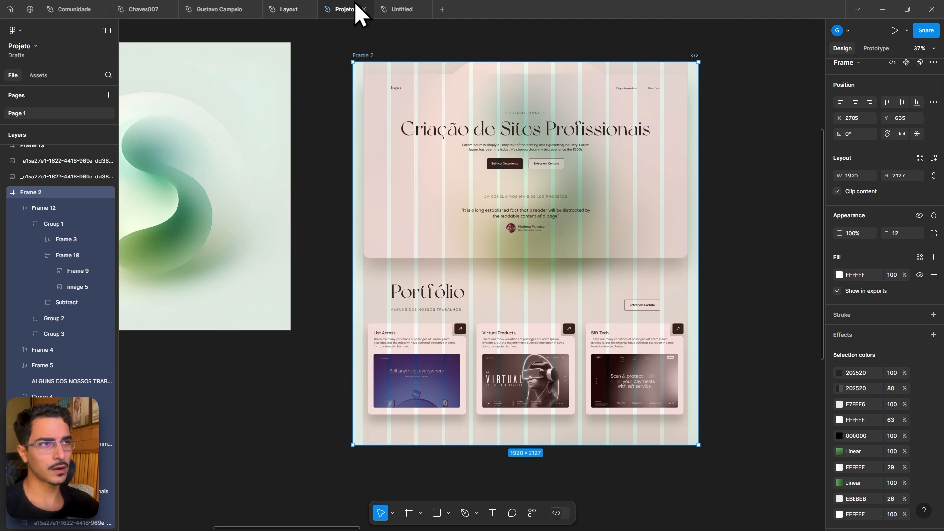
- Back in the new file, add a 12-column layout grid to the Desktop frame
click(402, 10)
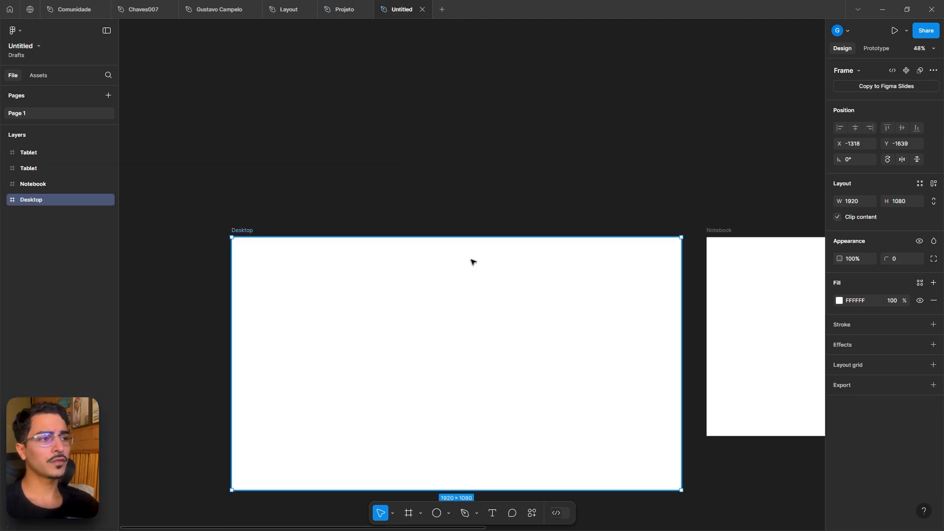
drag(441, 228, 432, 194)
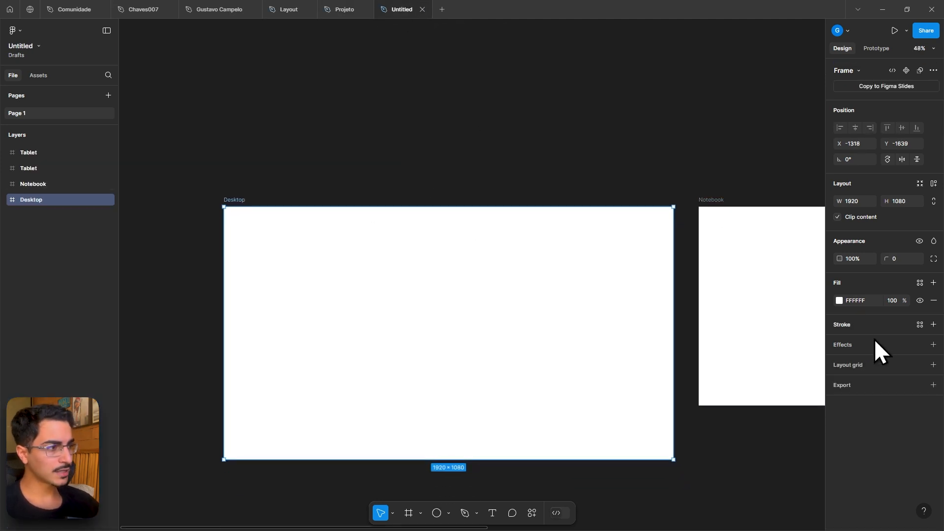
click(933, 364)
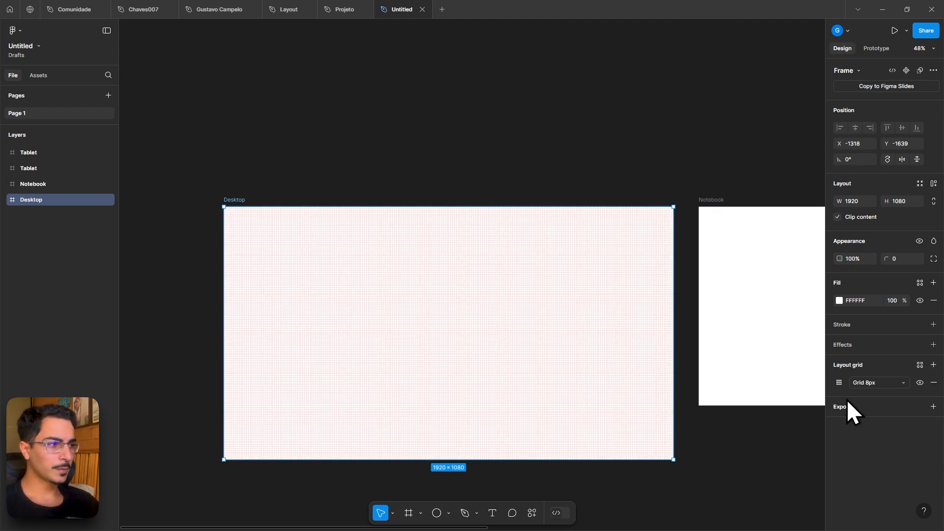
click(839, 383)
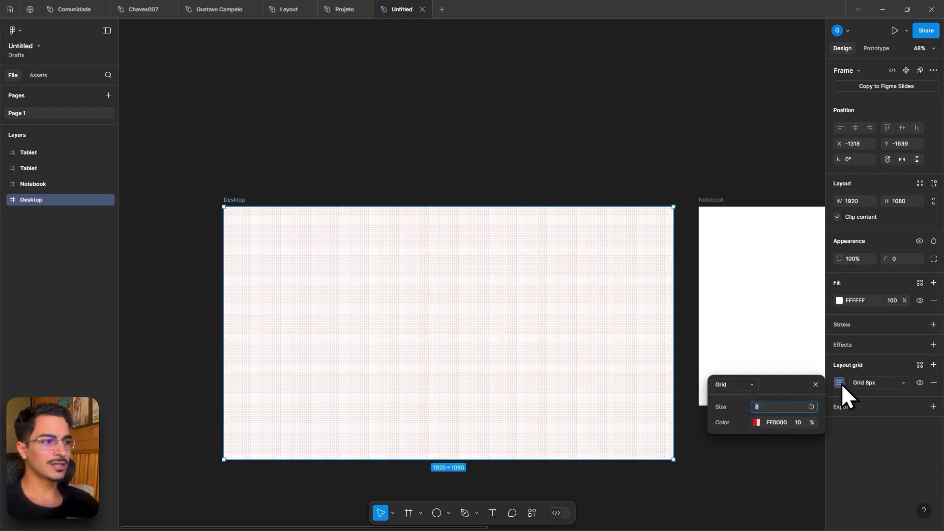
click(742, 382)
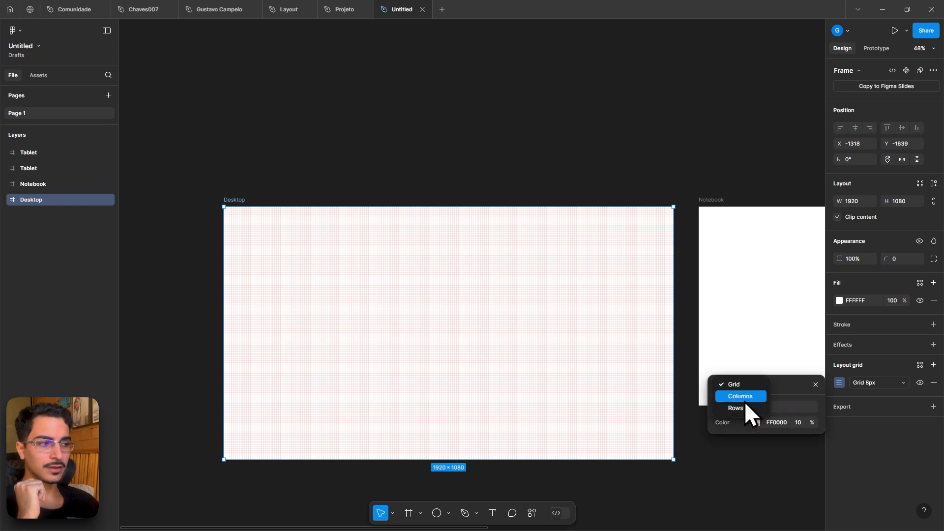
click(742, 397)
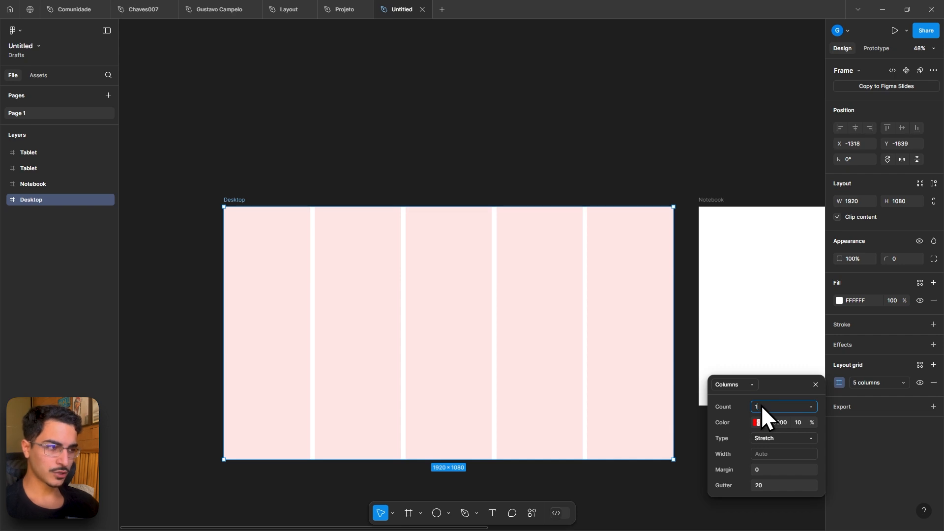
text(12)
key(Return)
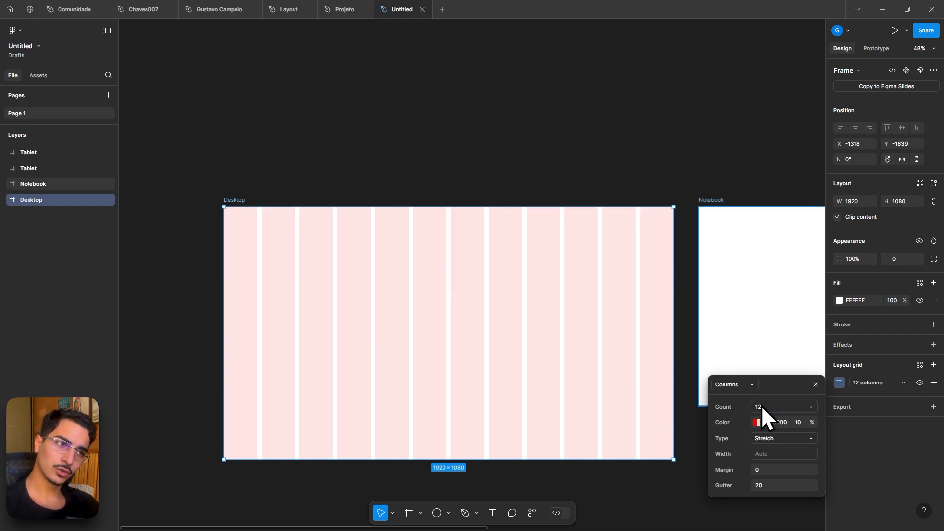
click(543, 78)
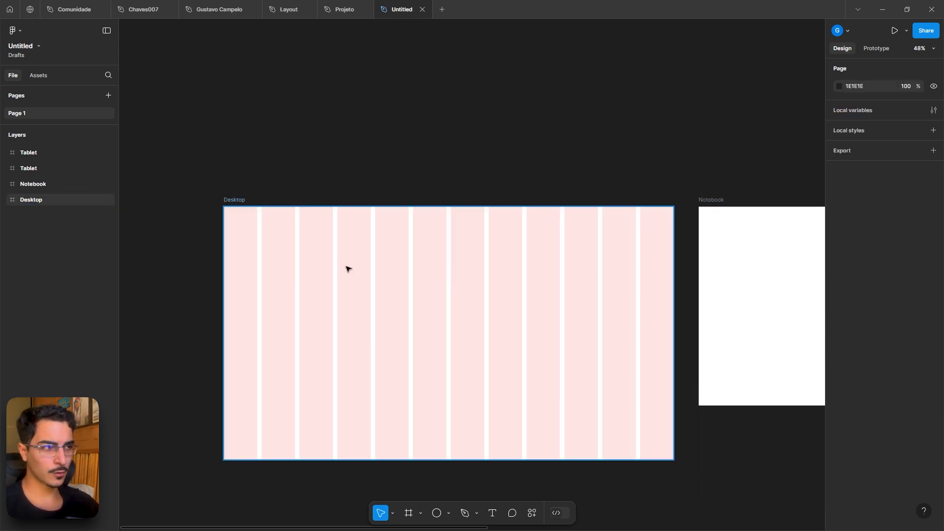
- Rename the narrow 420-wide duplicated Tablet frame as Celular
drag(486, 158, 120, 169)
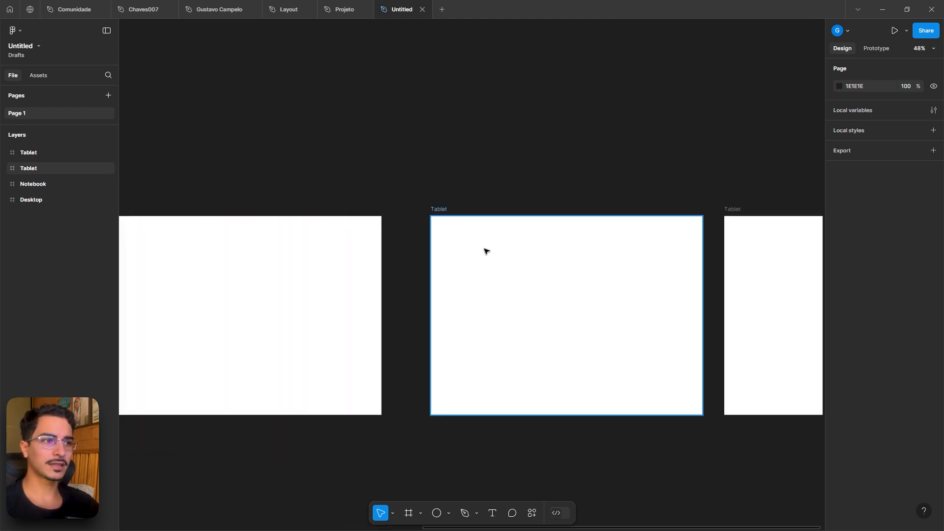
scroll(432, 153, right, 5)
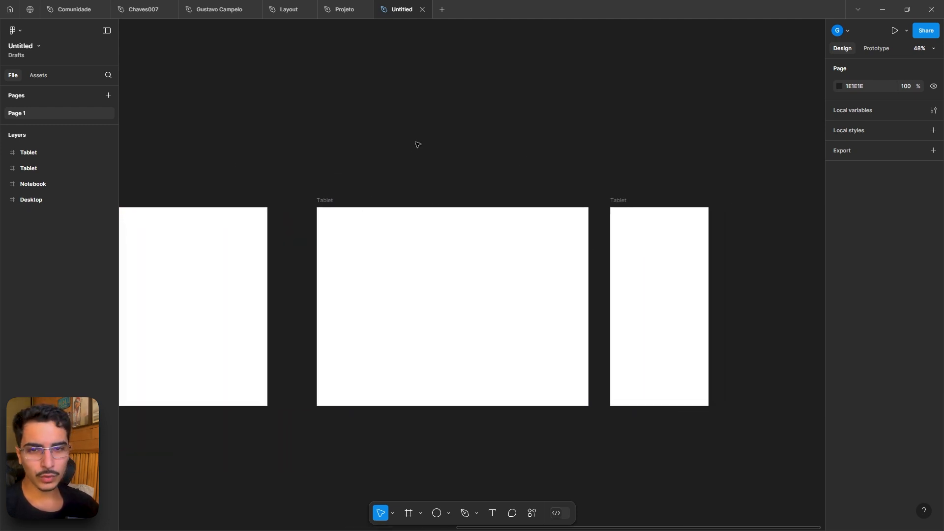
scroll(432, 143, right, 5)
double_click(495, 206)
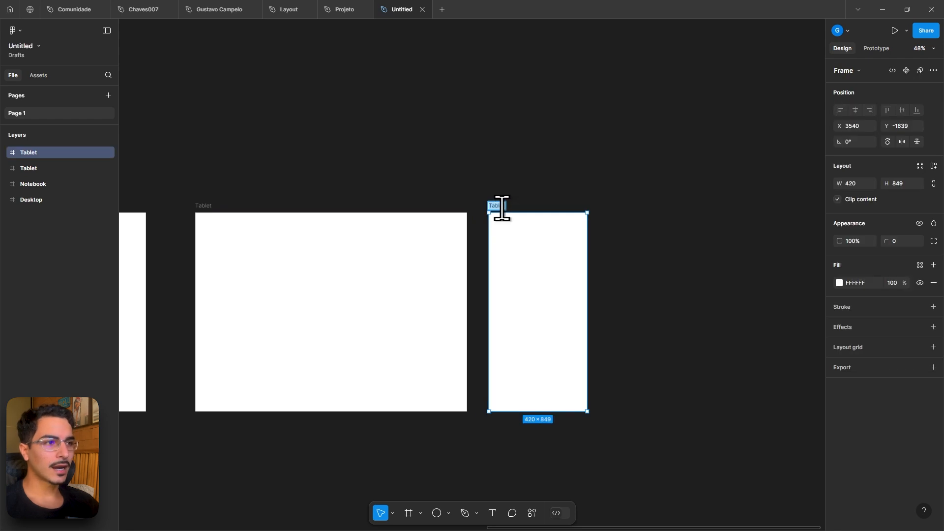
text(Celu)
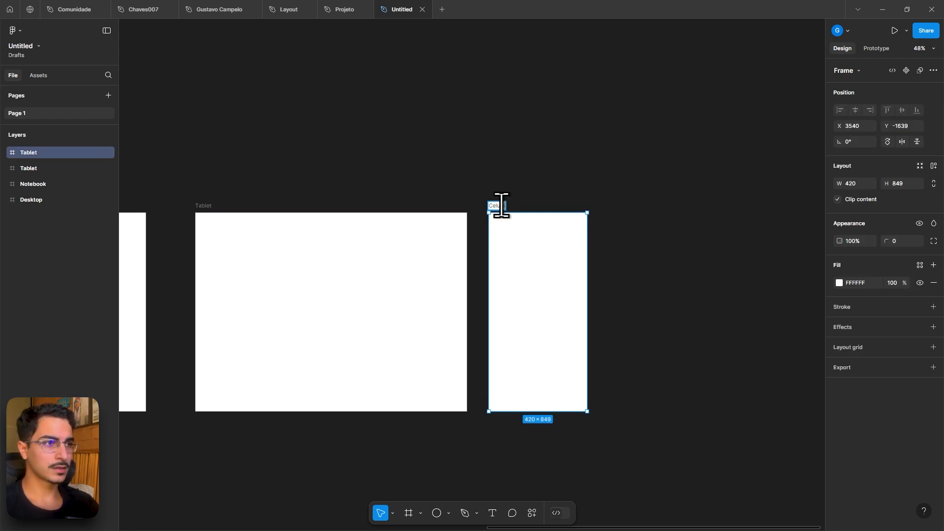
text(lar)
key(Return)
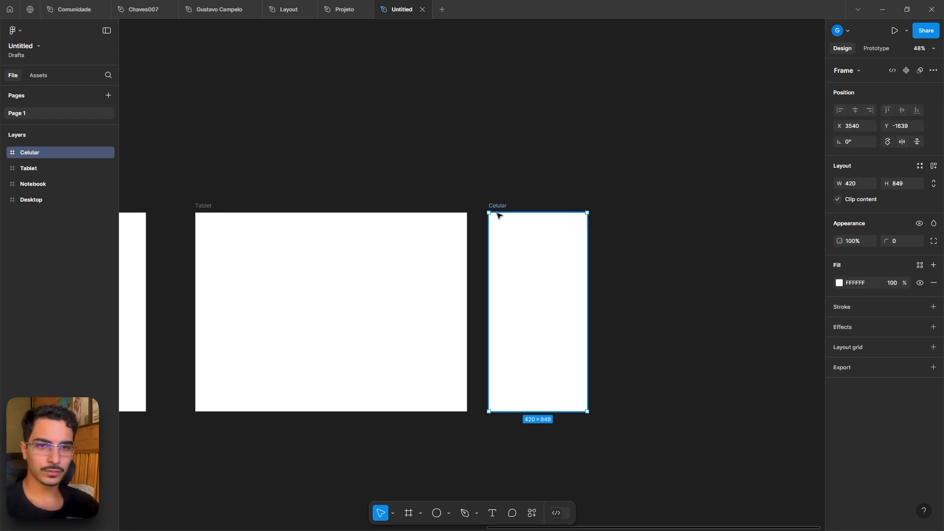
- Copy the tall green S-shaped image from the Projeto file and paste it into the new file
scroll(497, 214, left, 20)
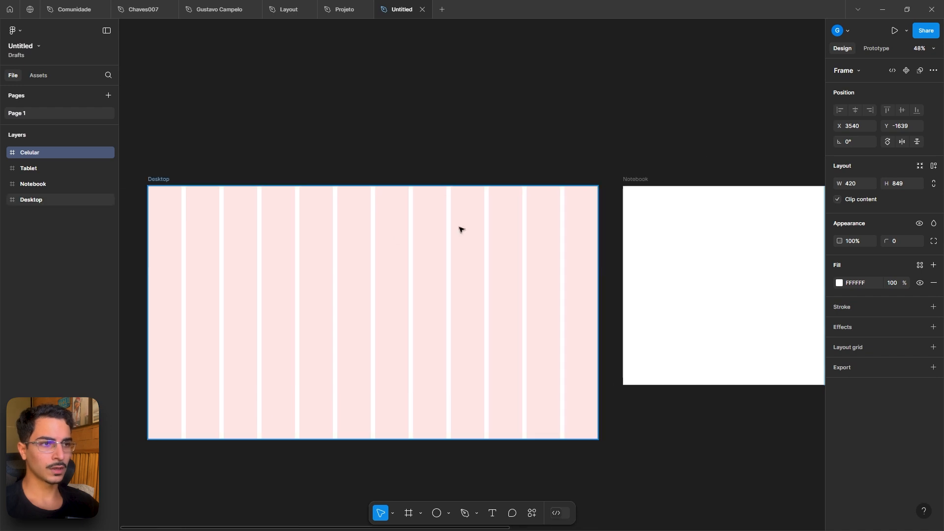
scroll(315, 108, left, 2)
click(349, 2)
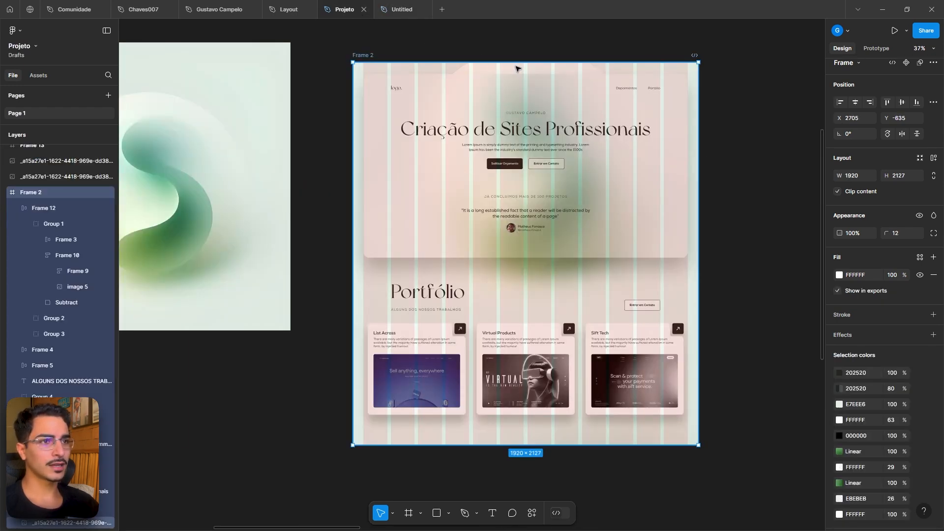
scroll(386, 261, down, 5)
scroll(577, 320, left, 5)
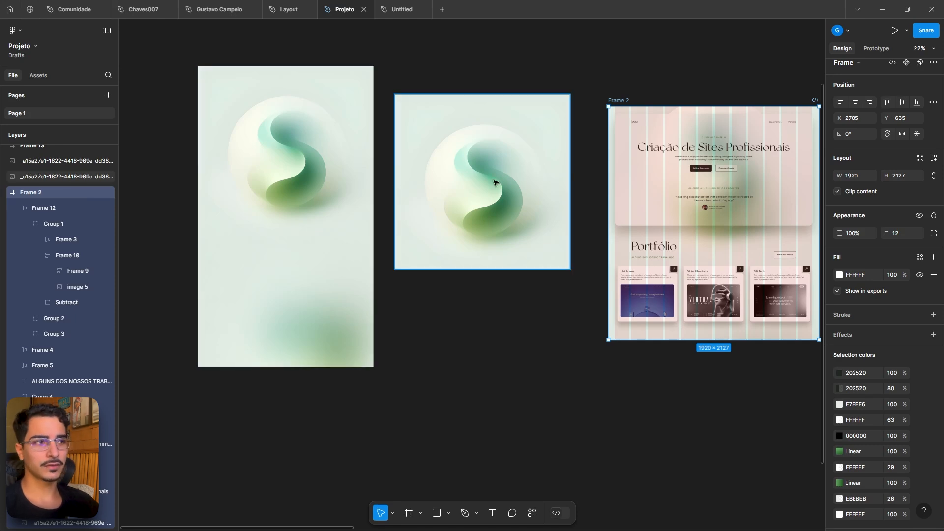
click(472, 177)
key(shift+2)
scroll(521, 157, down, 5)
scroll(459, 248, up, 2)
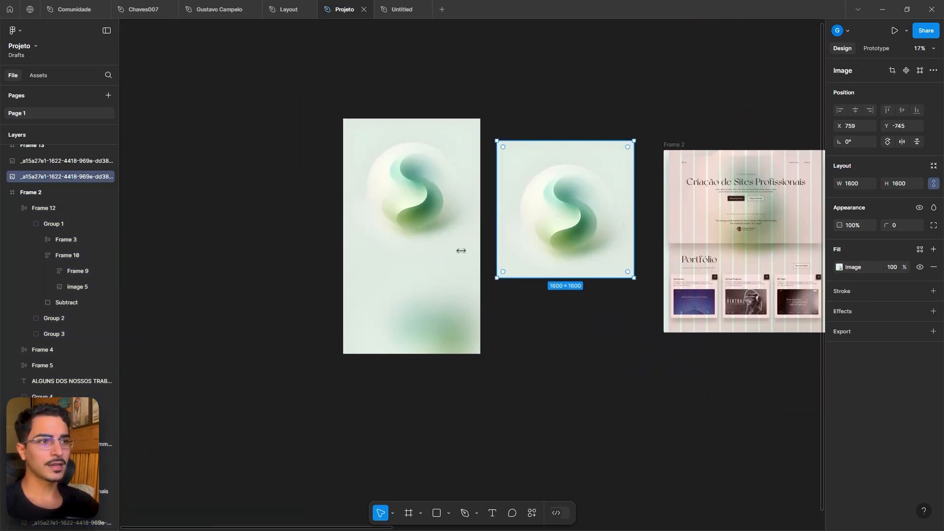
scroll(440, 202, up, 3)
drag(436, 128, 398, 190)
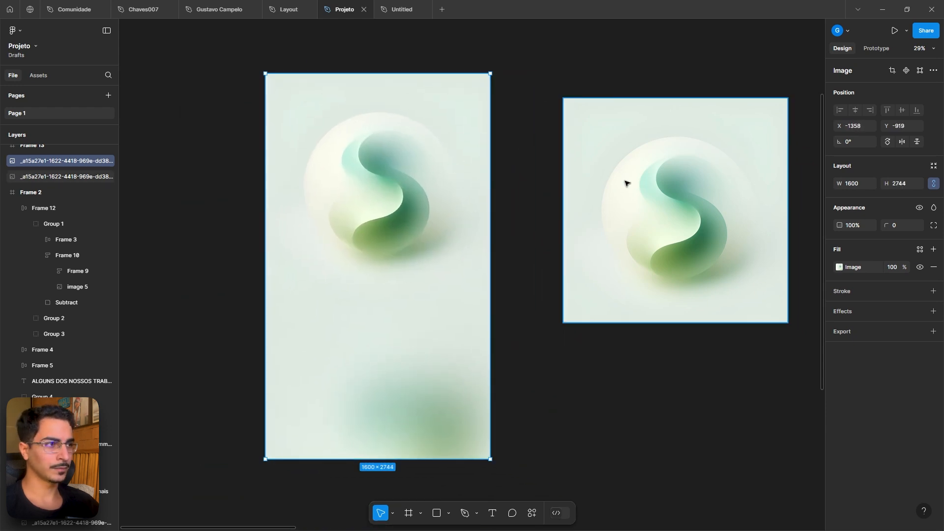
drag(625, 181, 701, 135)
drag(339, 196, 340, 171)
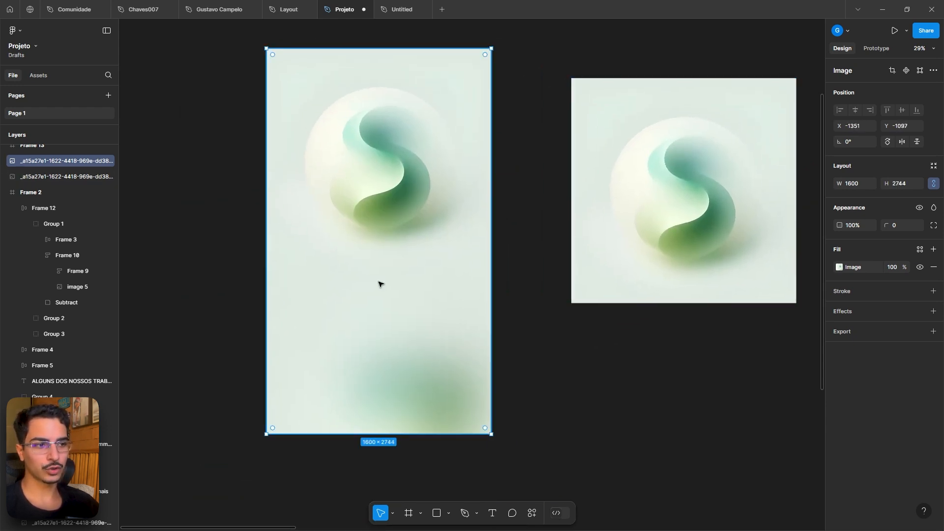
click(392, 6)
key(ctrl+v)
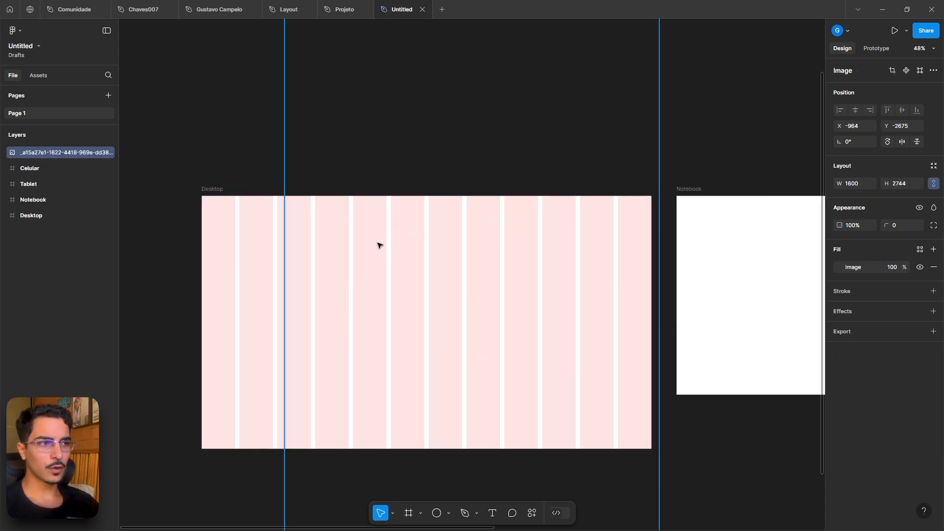
- Move the pasted image into the Desktop frame and stretch it to the frame's full 1920 width
key(shift+2)
drag(445, 160, 414, 299)
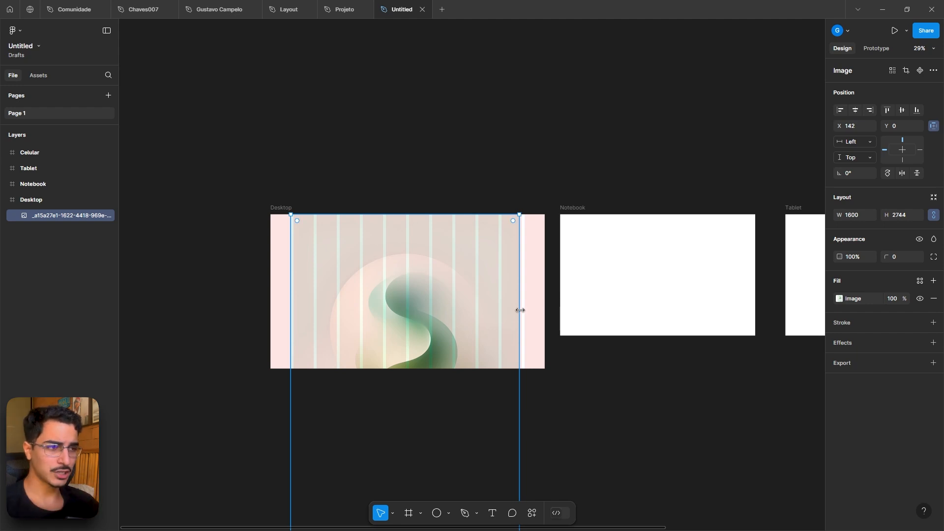
drag(522, 311, 544, 310)
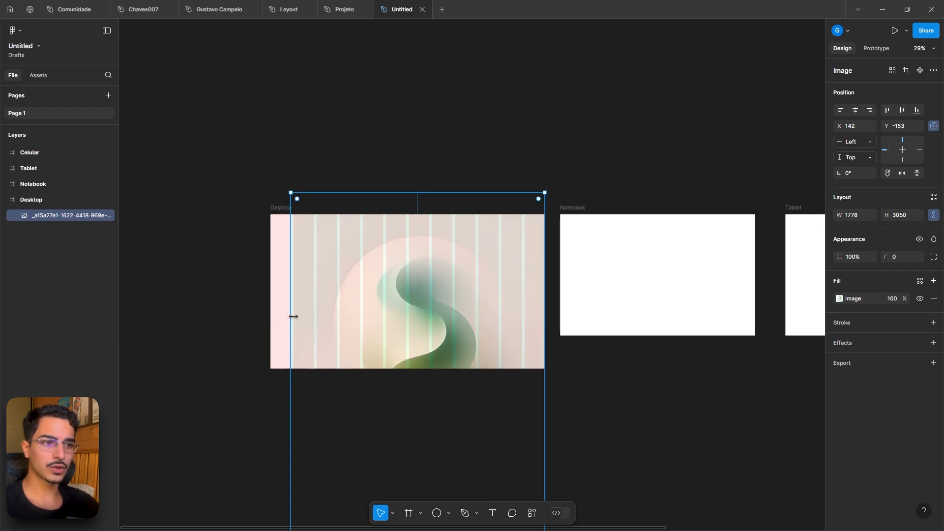
drag(290, 317, 270, 316)
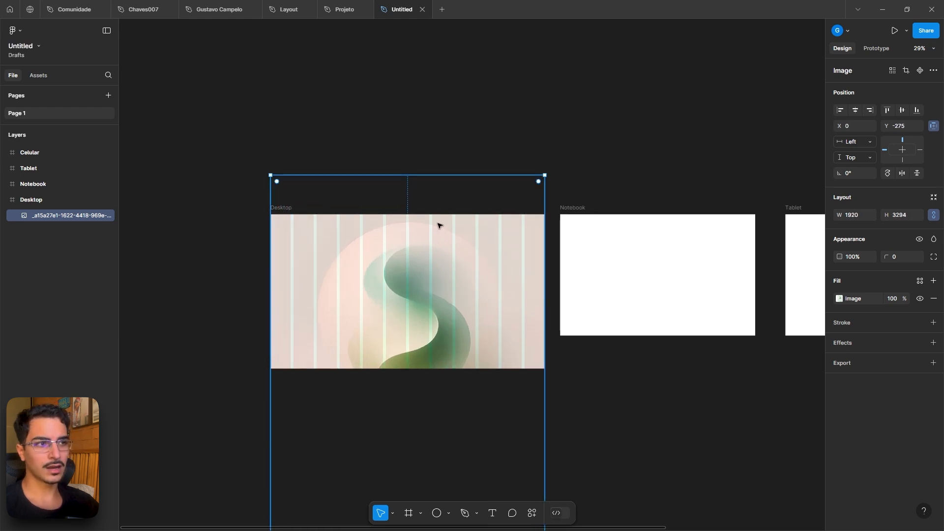
- Hide the layout grids to view the image inside the Desktop frame
click(457, 120)
key(ctrl+shift+4)
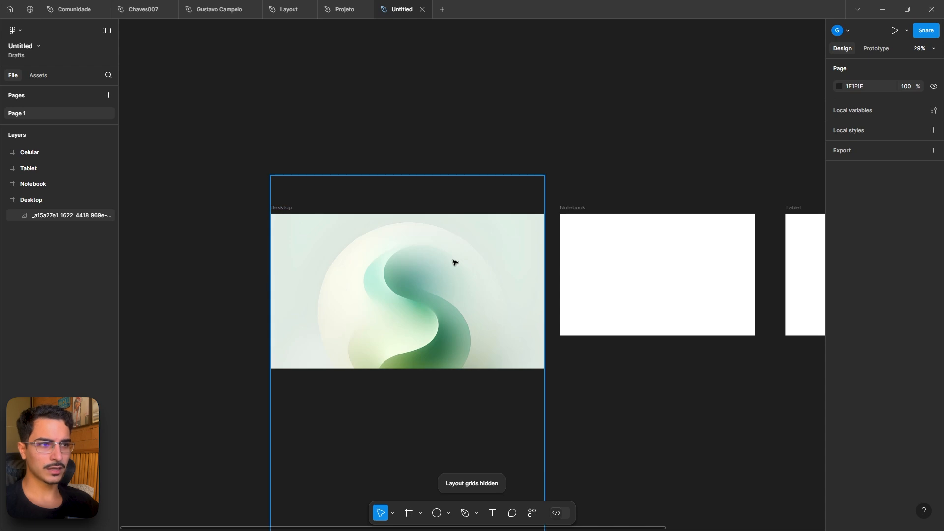
scroll(453, 261, up, 3)
scroll(433, 262, down, 2)
scroll(433, 263, left, 2)
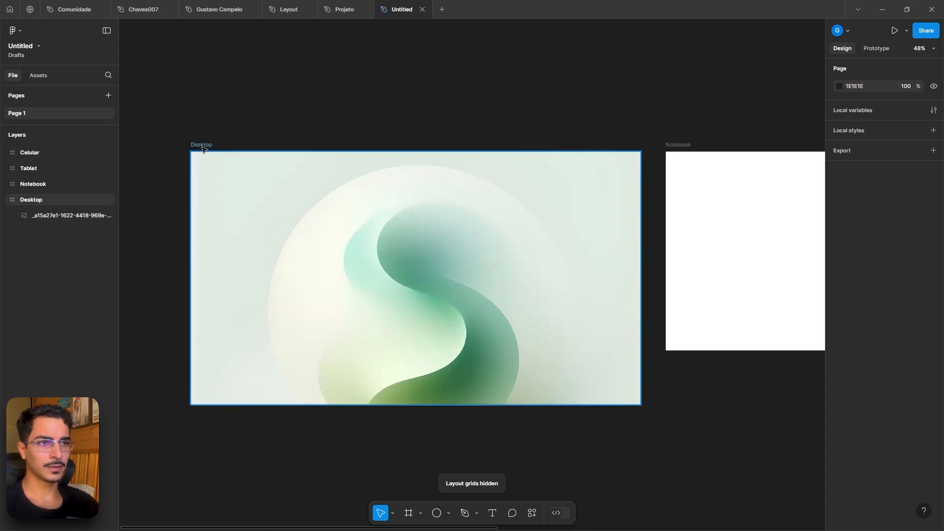
- Extend the Desktop frame's height to about 2825 so the image fits
click(301, 214)
scroll(307, 219, down, 3)
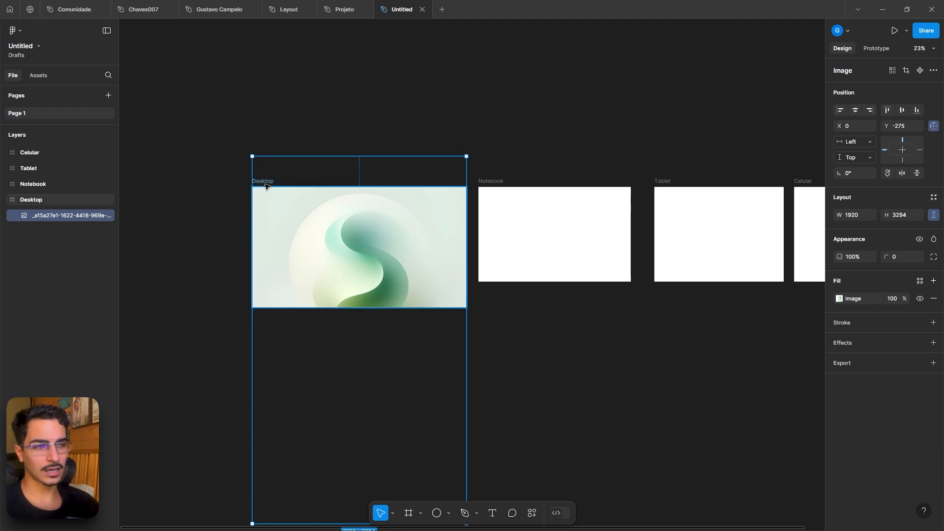
click(265, 182)
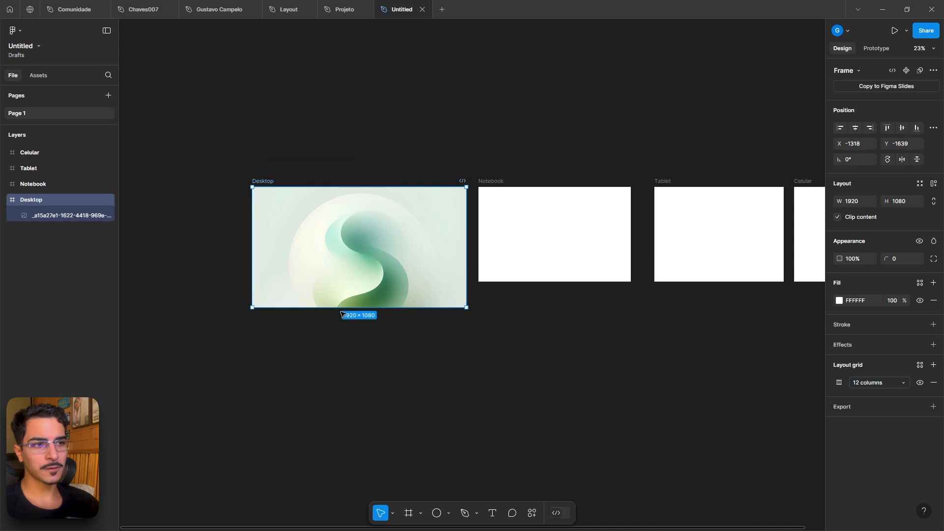
drag(339, 311, 330, 497)
key(shift)
scroll(334, 253, up, 5)
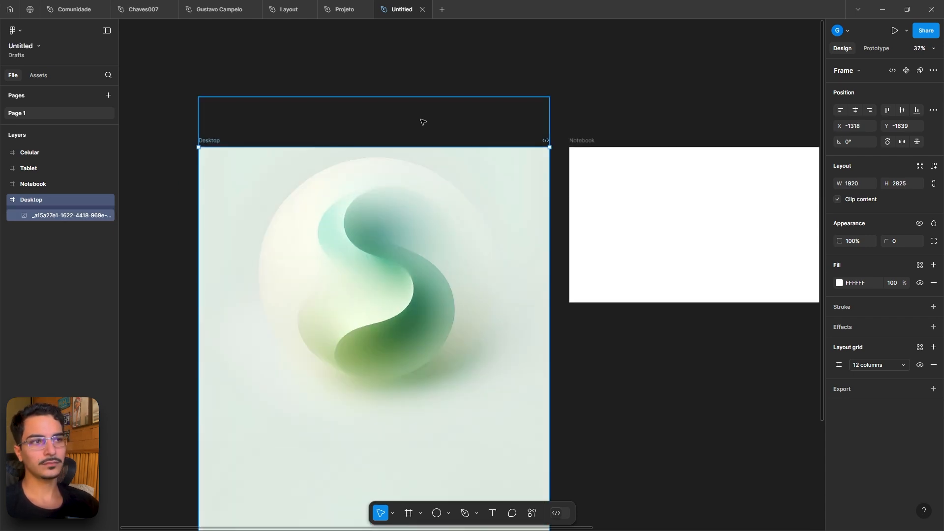
- Switch to the Projeto file and inspect the hero section's translucent card rectangle
click(507, 64)
scroll(414, 224, up, 3)
click(344, 9)
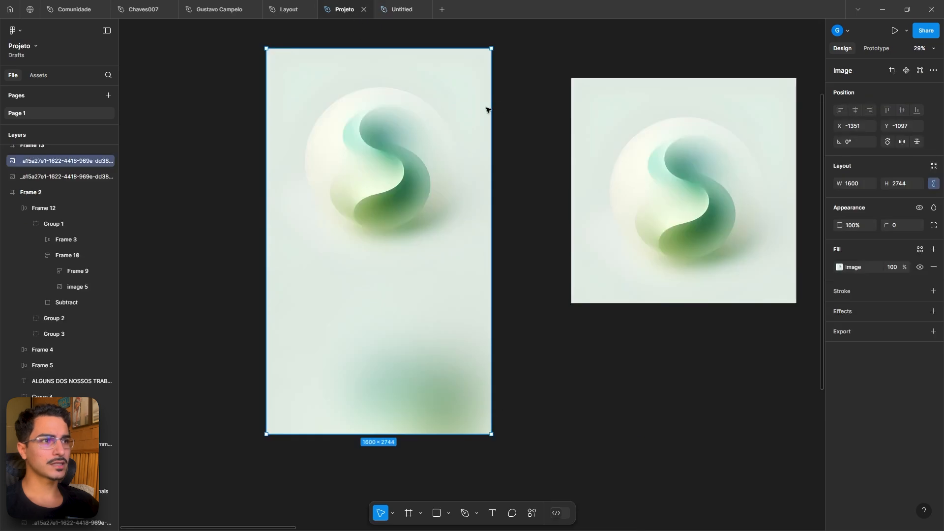
click(281, 2)
click(339, 2)
scroll(384, 236, right, 8)
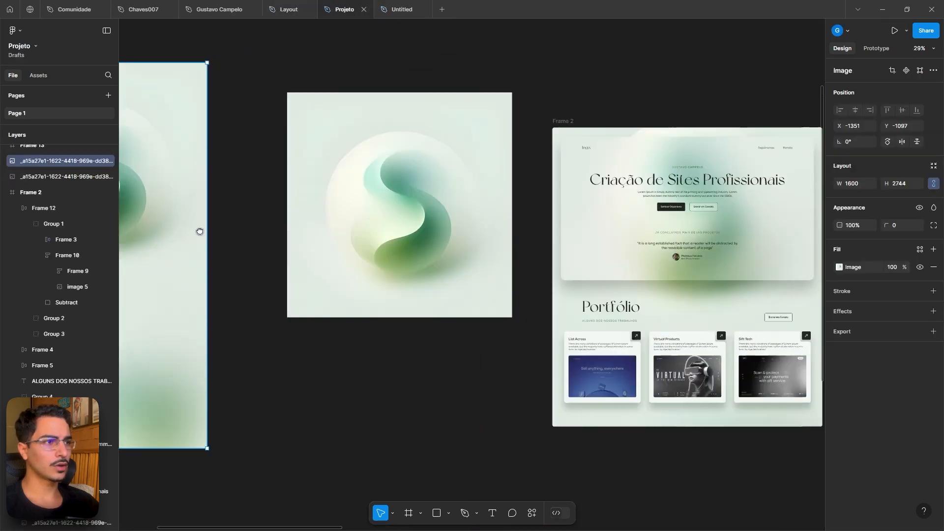
scroll(614, 172, up, 5)
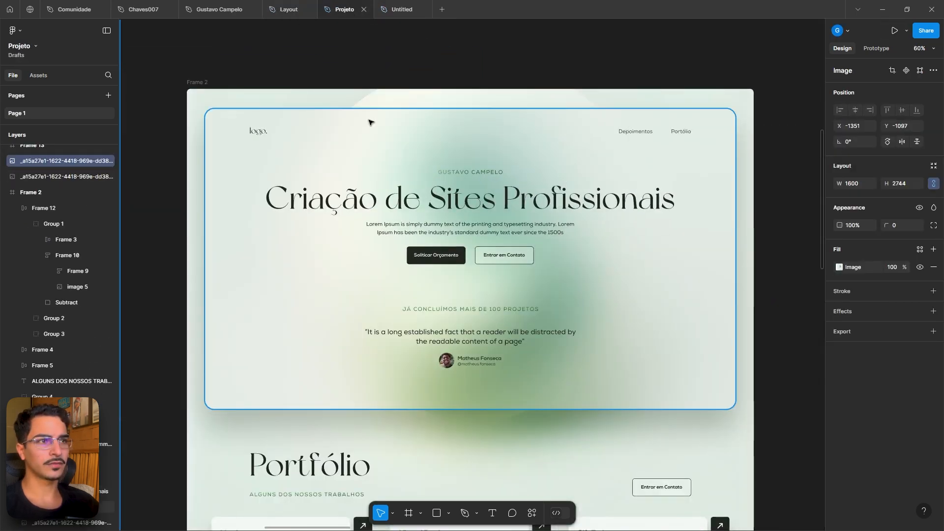
click(324, 154)
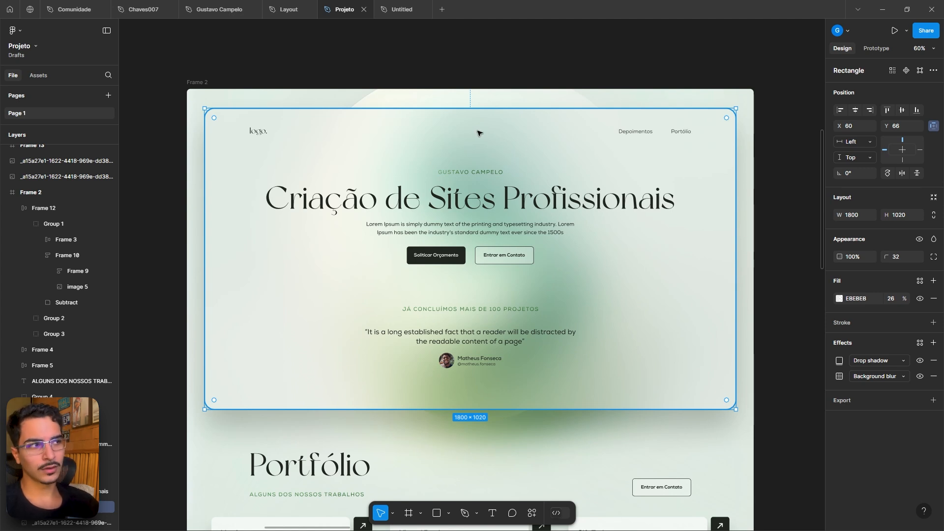
click(402, 9)
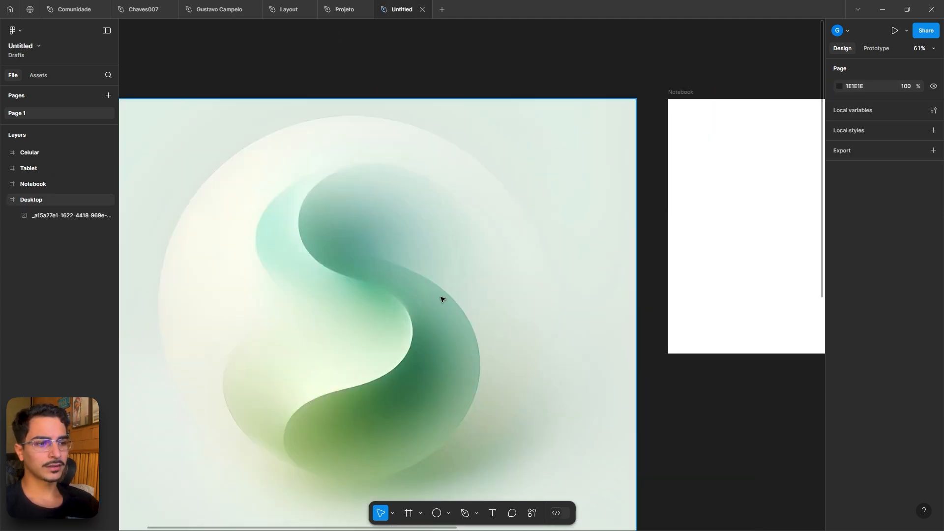
- Draw a rectangle about 1680 × 1027 near the top of the Desktop frame and show the layout grids again
drag(420, 325, 491, 297)
scroll(494, 302, down, 3)
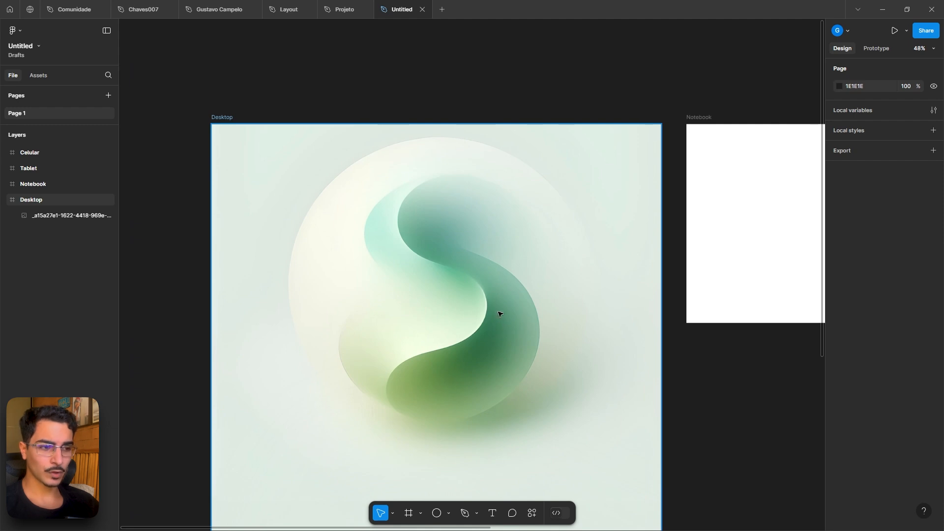
click(449, 513)
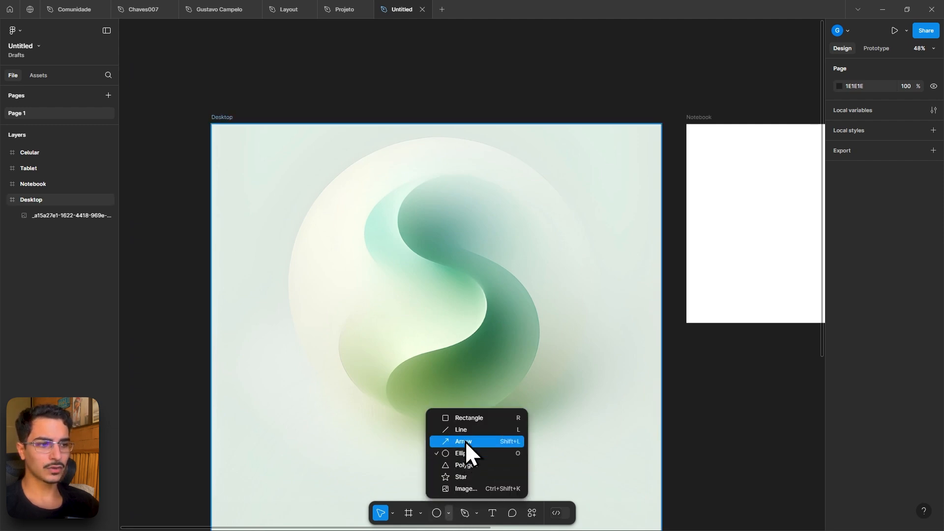
click(469, 418)
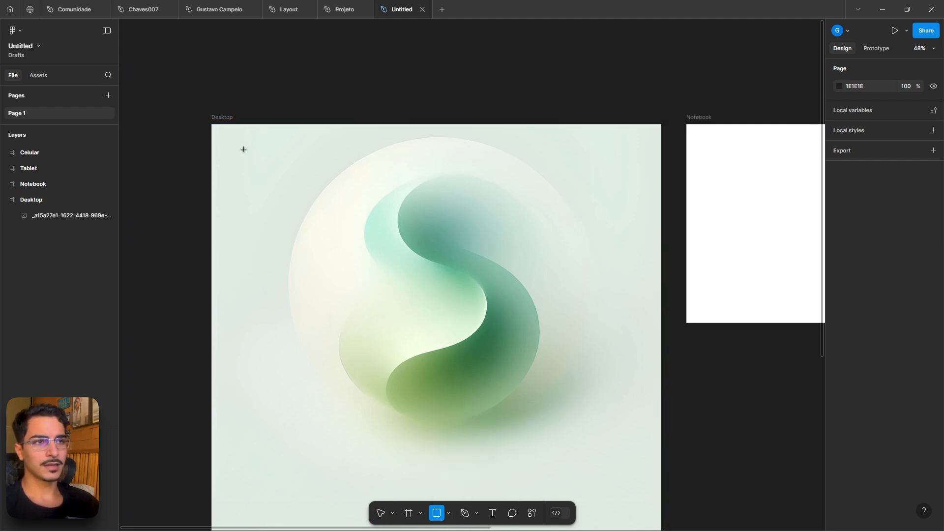
drag(244, 149, 638, 390)
key(ctrl+shift+4)
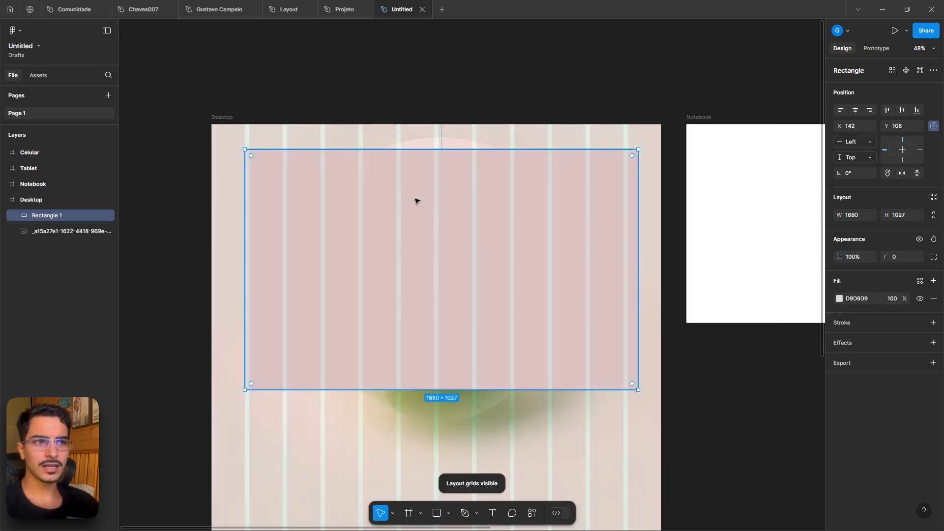
- Compare the card's margins against the column grid in the Projeto file
click(346, 5)
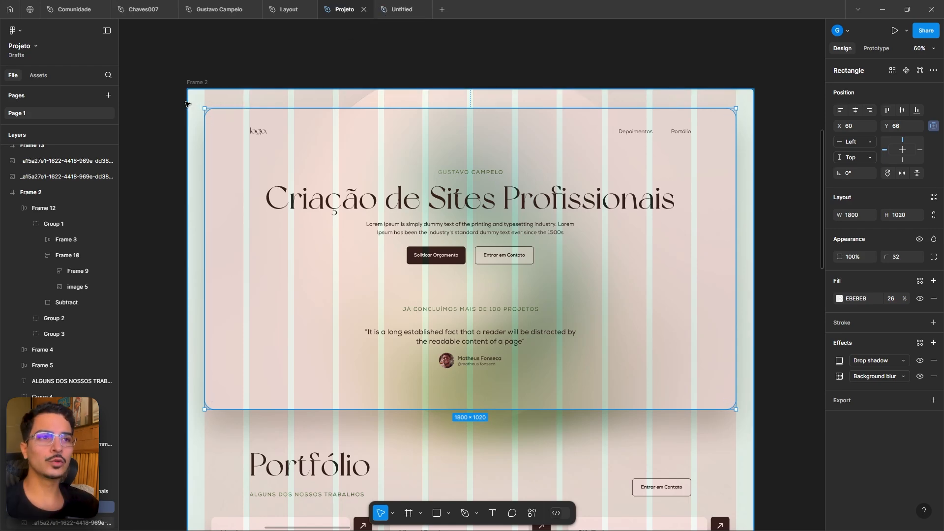
scroll(185, 104, up, 5)
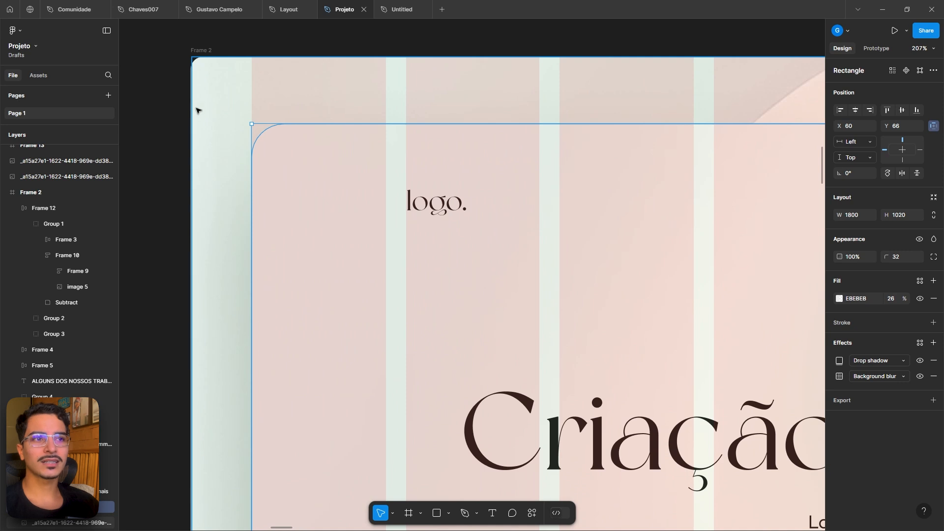
click(423, 6)
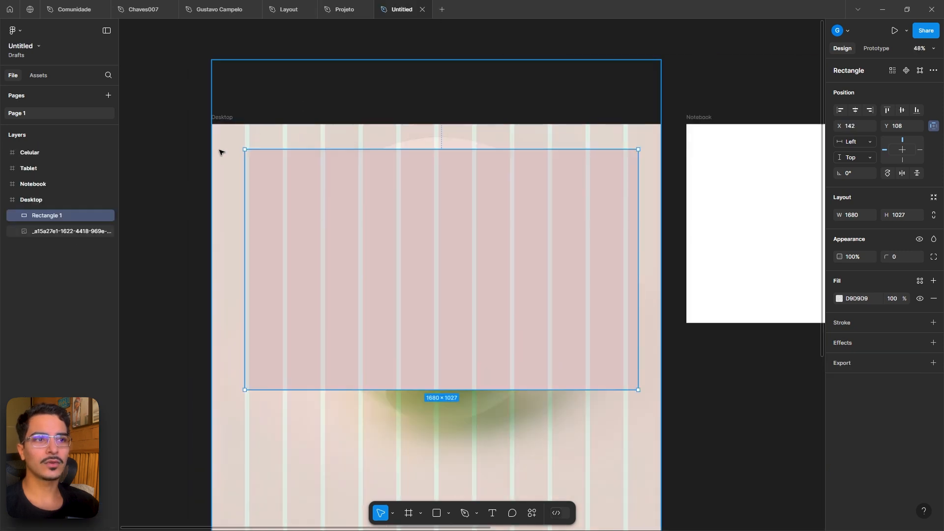
- Change the Desktop frame's column grid colour to blue 003CFF at 10%
scroll(224, 145, up, 3)
click(219, 99)
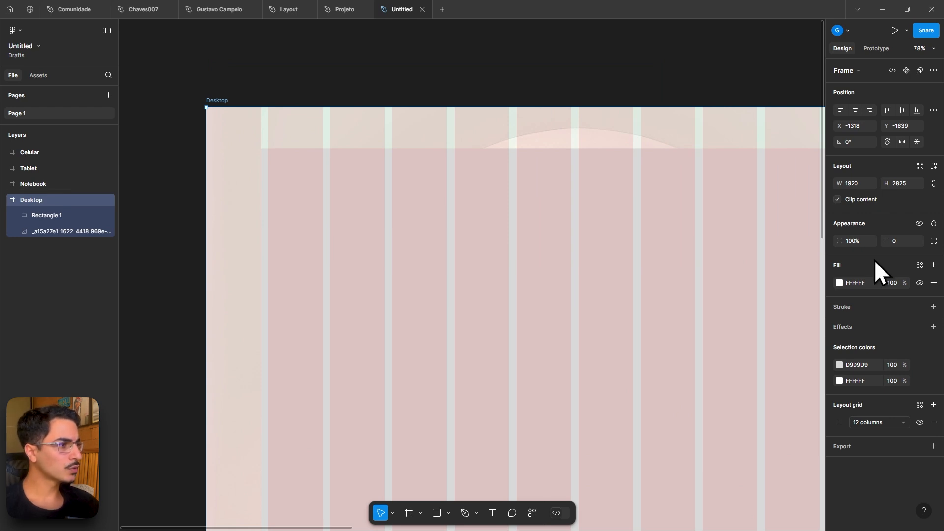
click(839, 422)
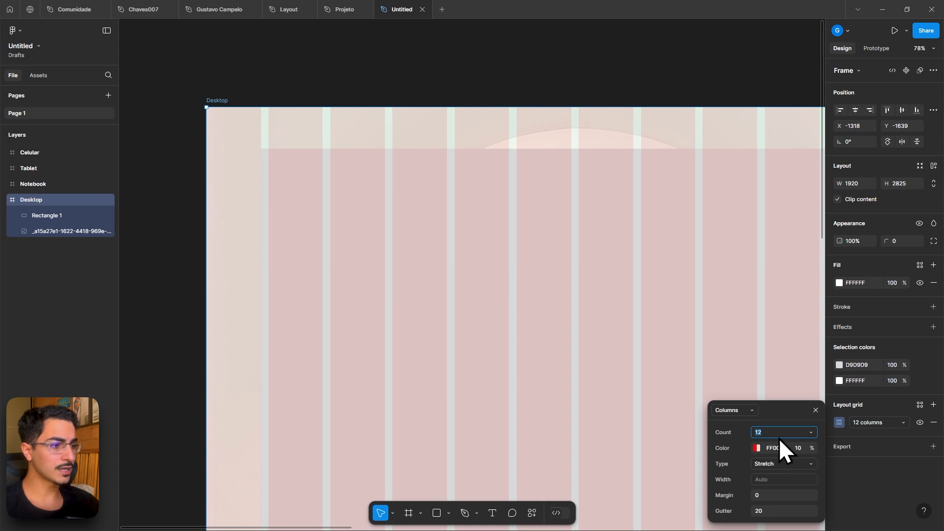
click(756, 448)
drag(685, 300, 710, 281)
click(667, 414)
drag(666, 306, 710, 281)
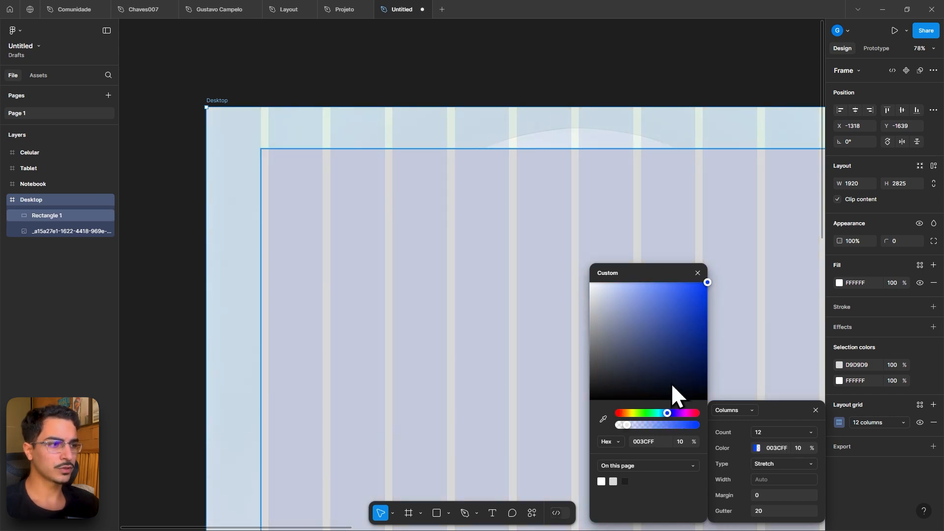
- Set the Desktop column grid colour opacity to 18% and its margin to 60, checking the Projeto file
drag(626, 424, 633, 424)
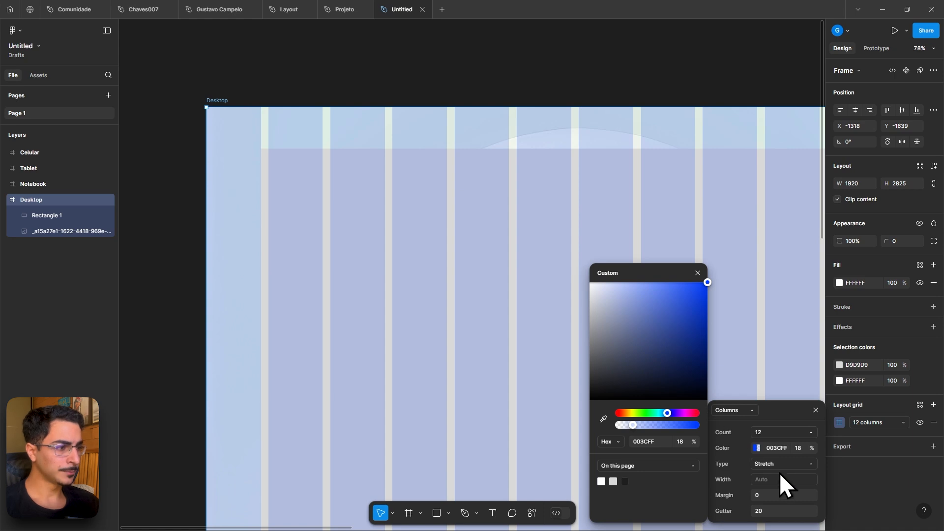
click(349, 10)
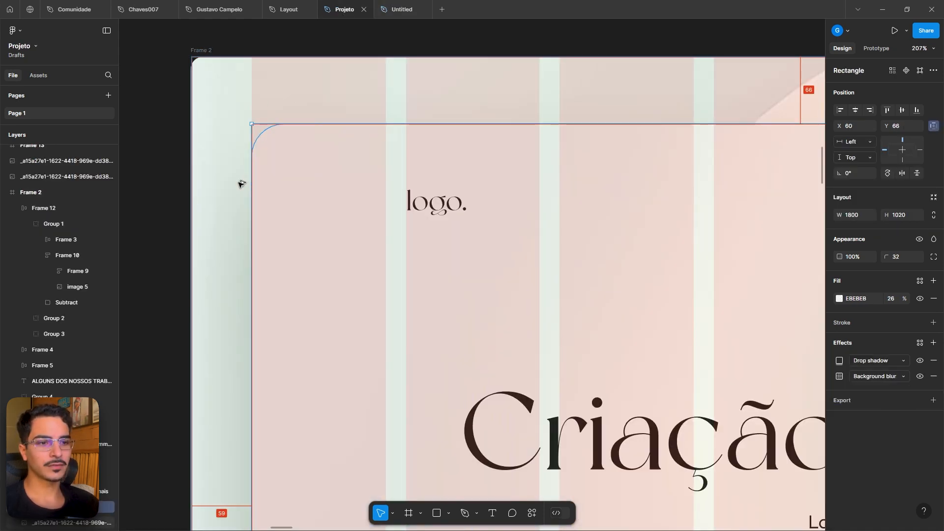
click(388, 9)
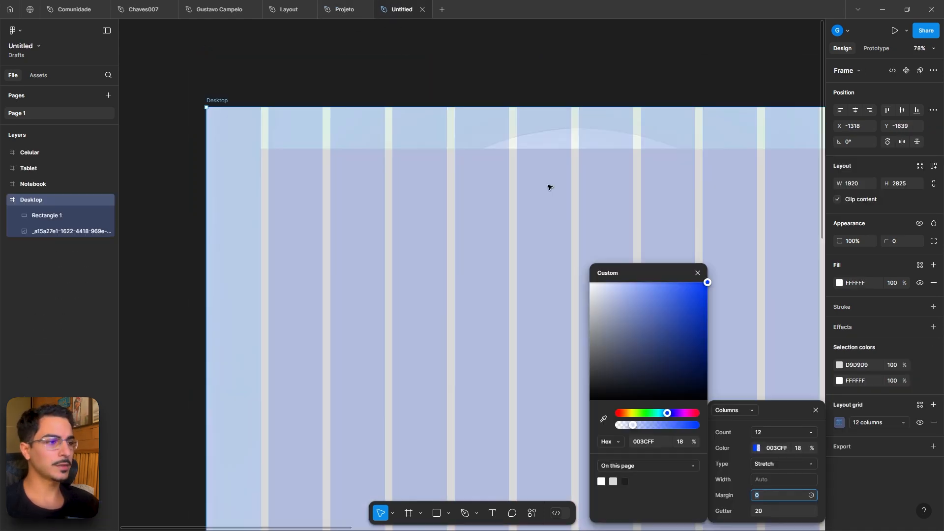
click(765, 494)
text(60)
key(Return)
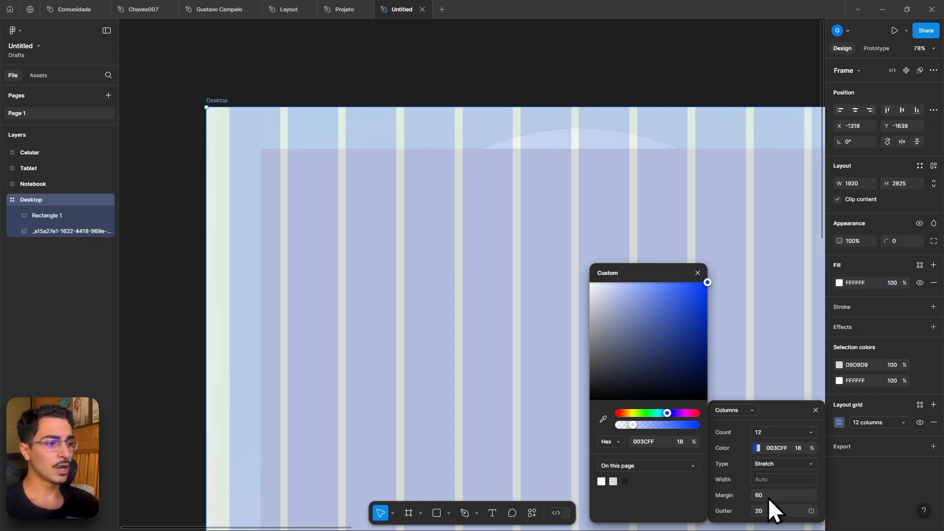
- Try gutter widths of 44 and 20 for the Desktop column grid
click(787, 514)
key(shift+Up)
key(shift+Up)
key(shift+Up)
key(shift+Up)
key(shift+Up)
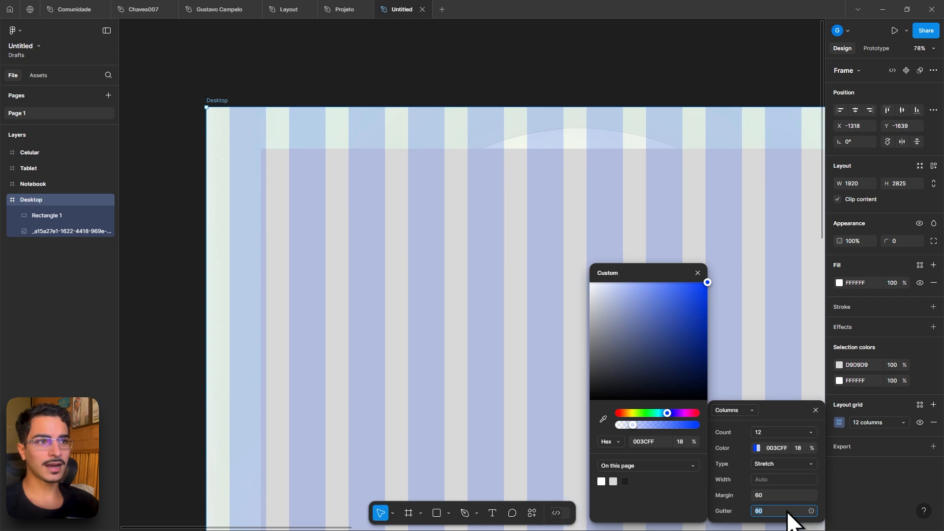
key(shift+Down)
key(shift+Down)
key(shift+Down)
key(shift+Down)
text(44)
key(Return)
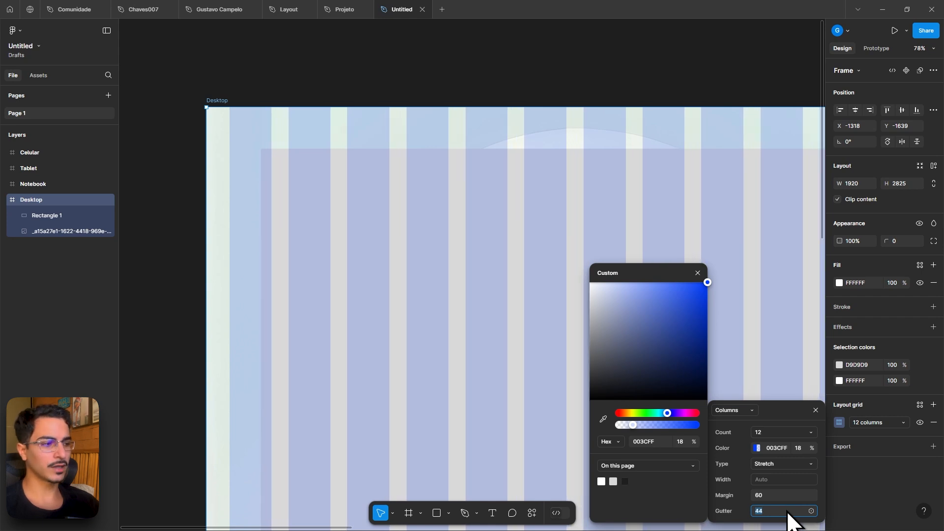
text(20)
key(Return)
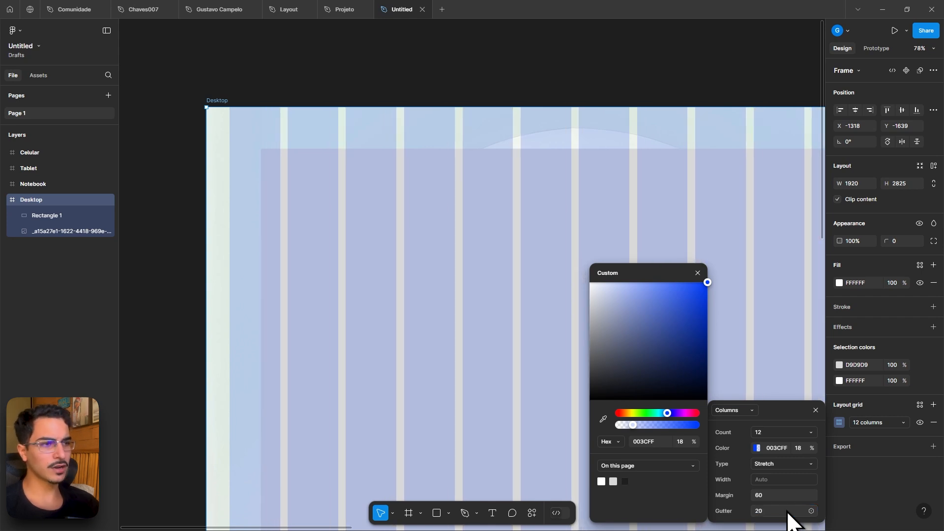
- Resize the card rectangle to start at x 60 and span 1800 wide between the grid margins
click(616, 76)
scroll(614, 79, down, 3)
scroll(548, 89, right, 2)
click(557, 213)
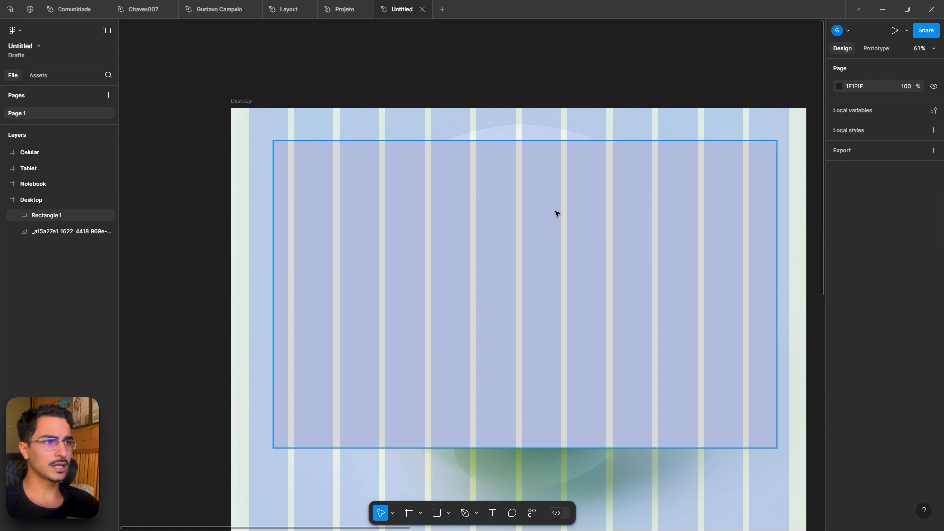
drag(271, 209, 250, 209)
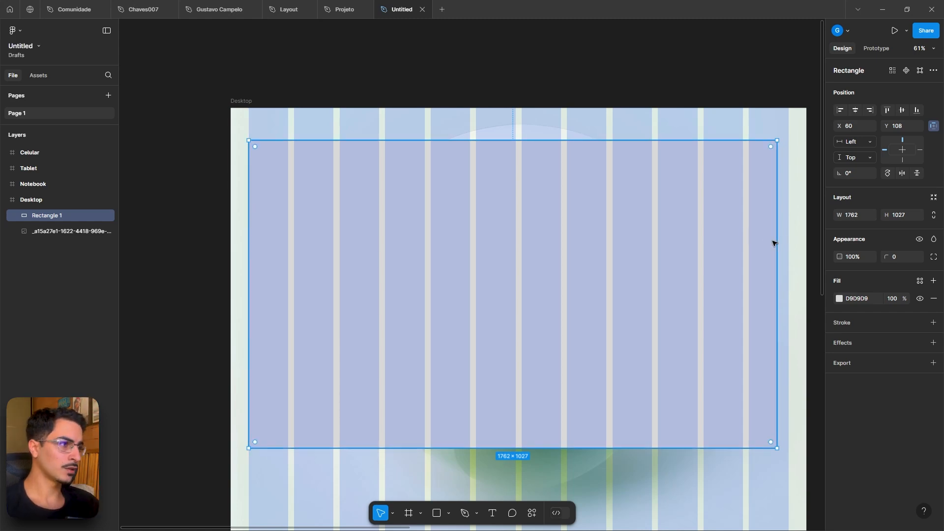
drag(775, 240, 788, 244)
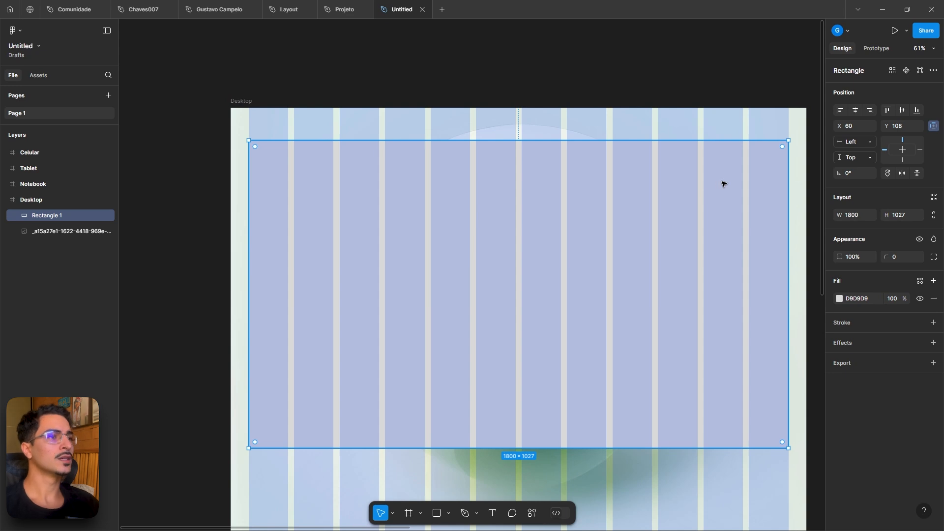
- Set the card rectangle's corner radius to 32, matching the Projeto card
click(338, 10)
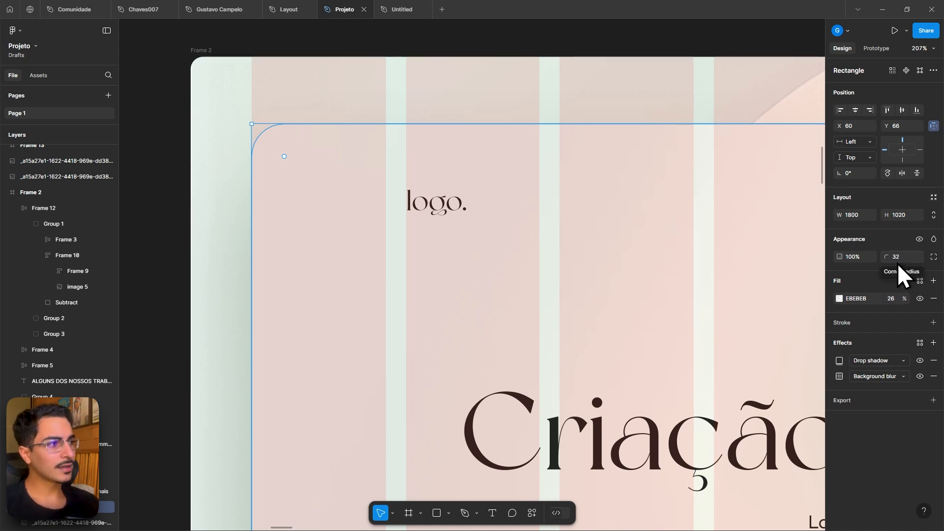
click(385, 7)
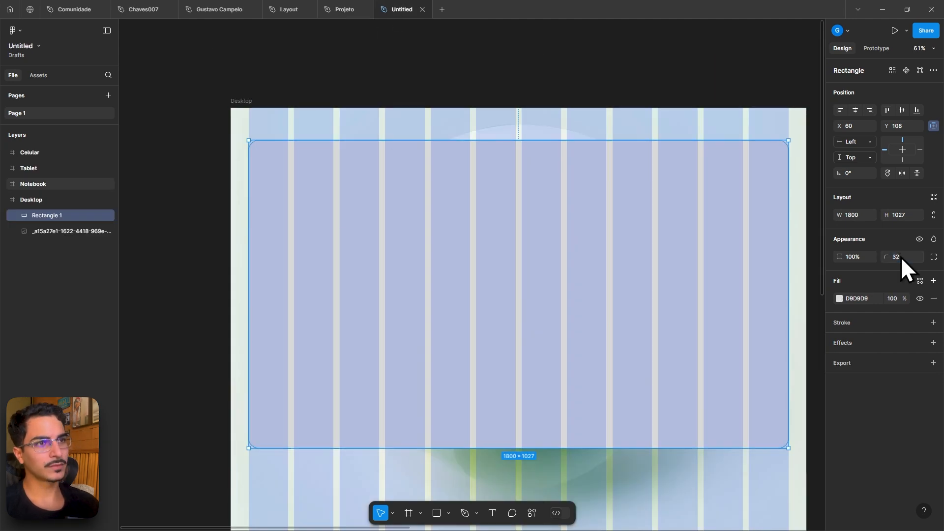
text(32)
key(Return)
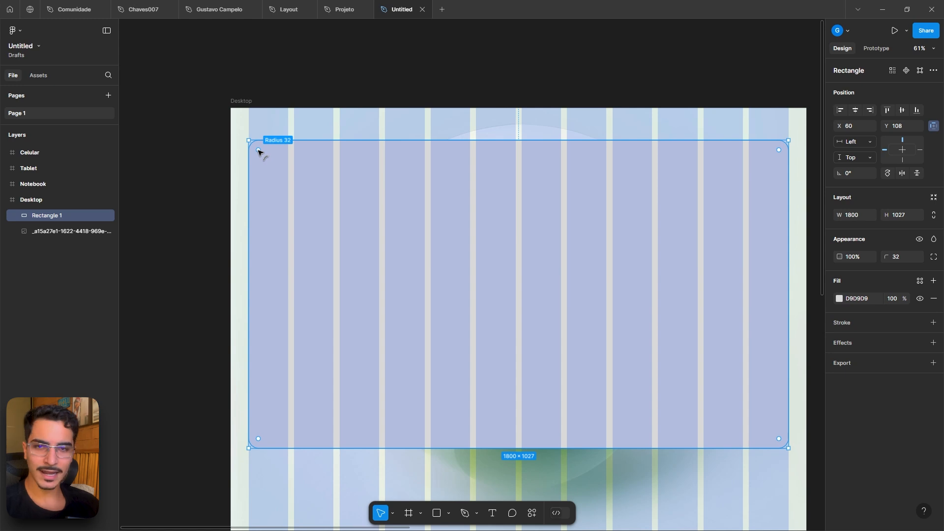
drag(259, 152, 359, 196)
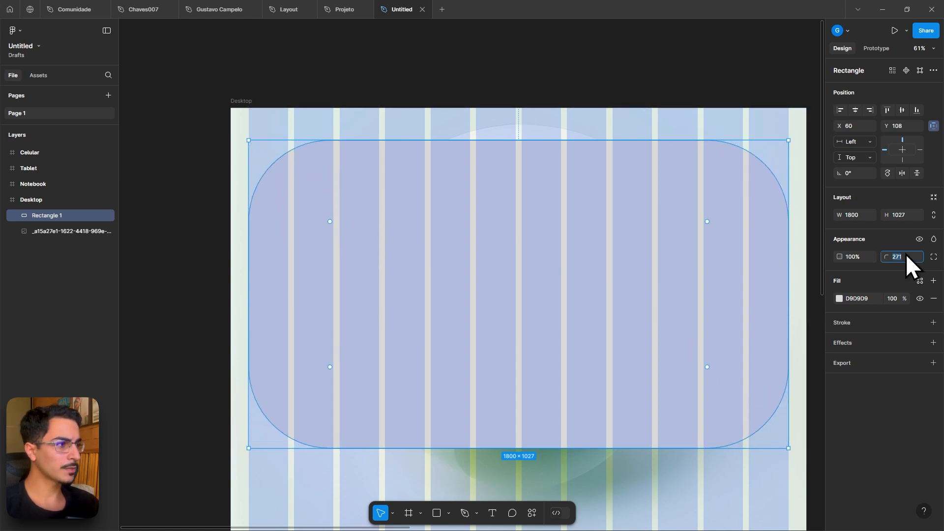
text(32)
key(Return)
click(669, 94)
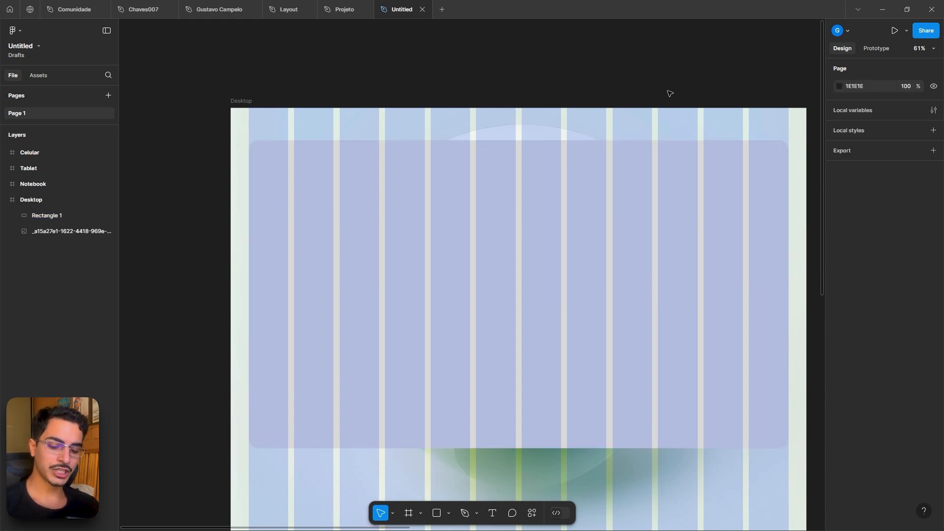
- Hide the layout grids
key(ctrl+shift+4)
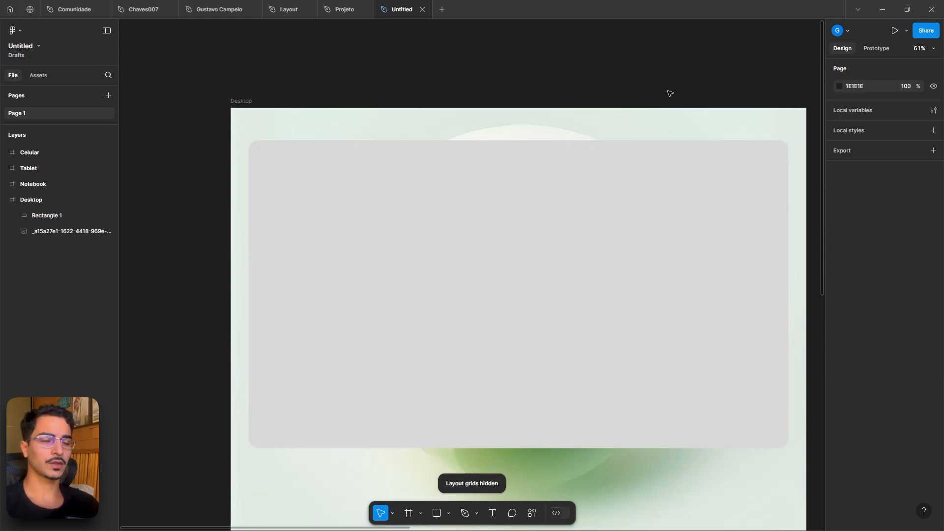
key(ctrl+shift+4)
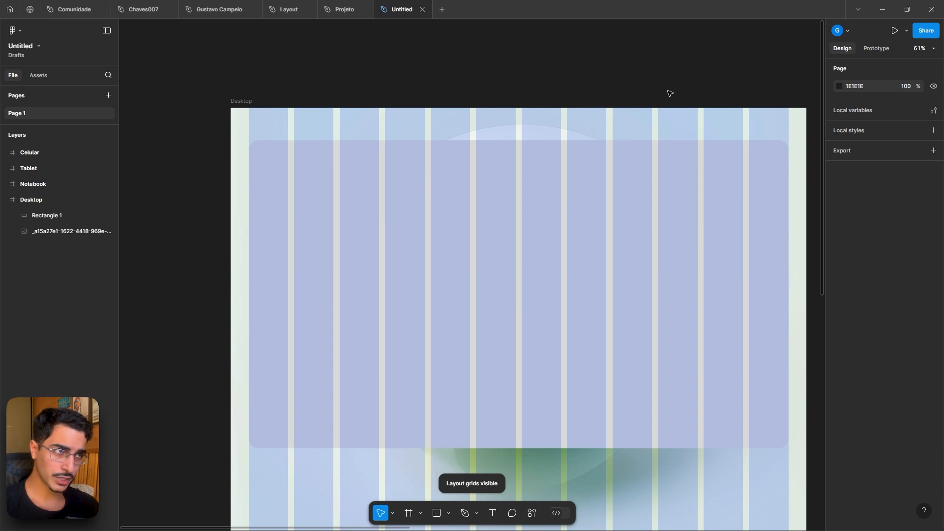
key(ctrl+shift+4)
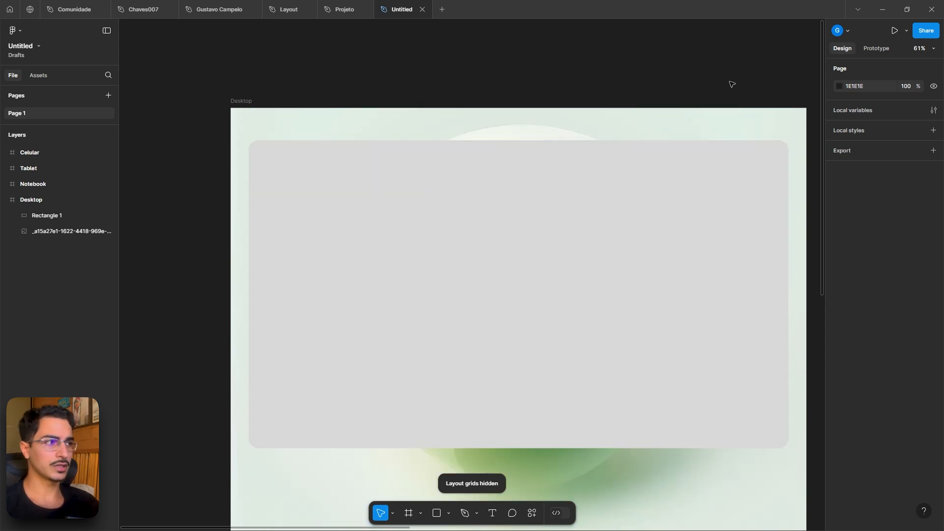
- Fill the card rectangle with red FF0303
click(465, 195)
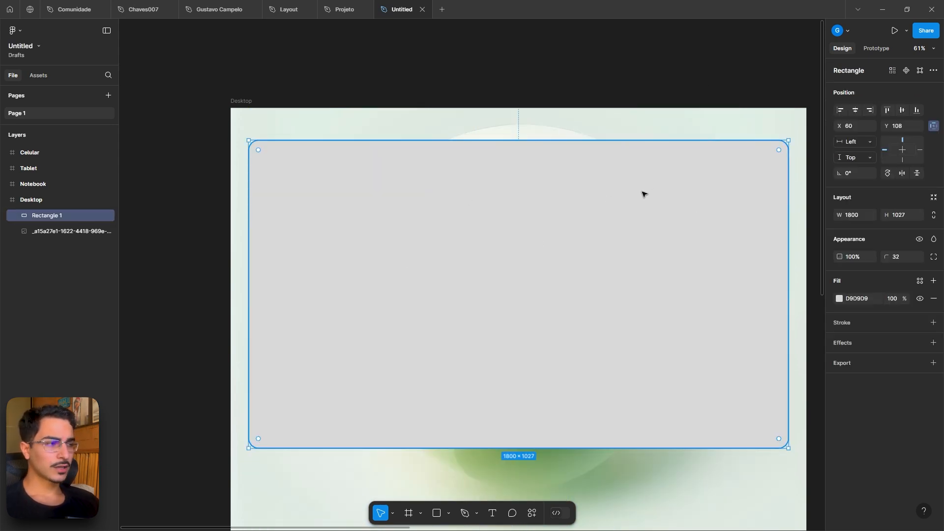
click(838, 298)
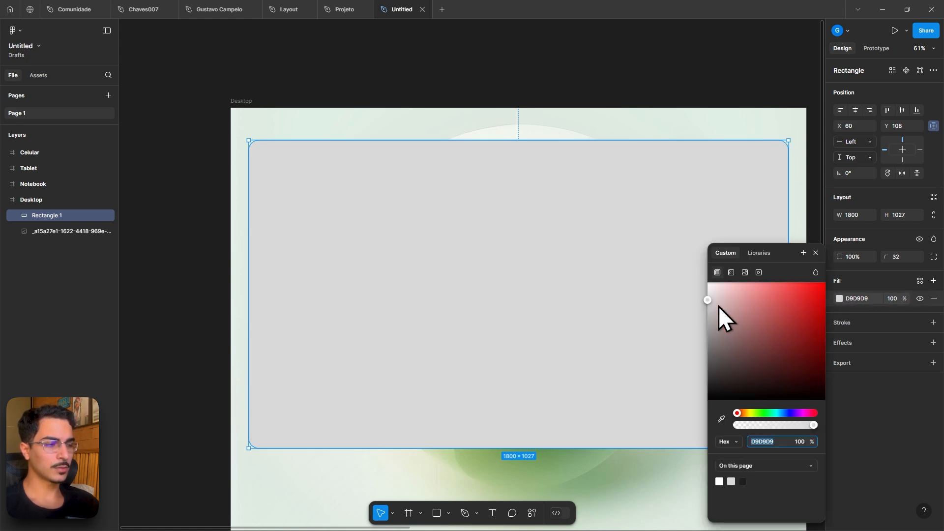
drag(719, 306, 824, 286)
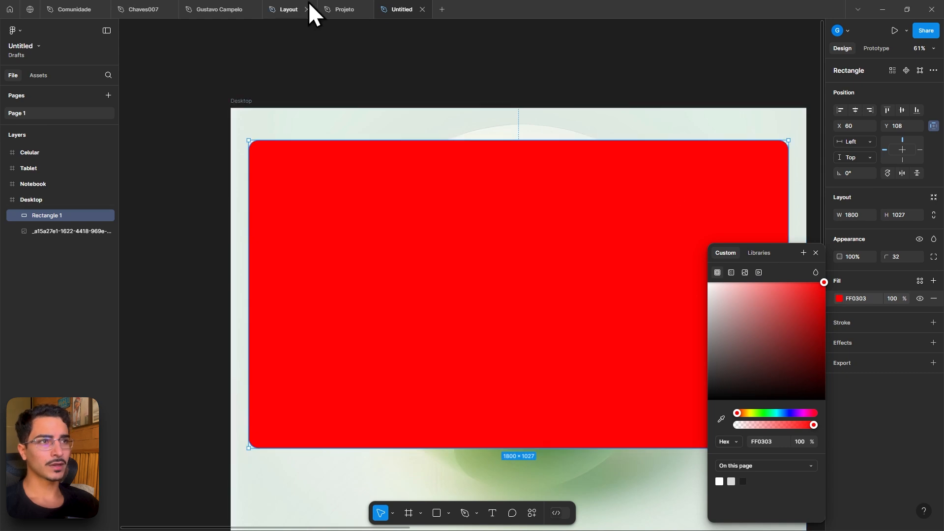
- Examine the hero card in the Projeto file
click(343, 2)
scroll(484, 194, down, 4)
click(627, 126)
drag(622, 122, 425, 114)
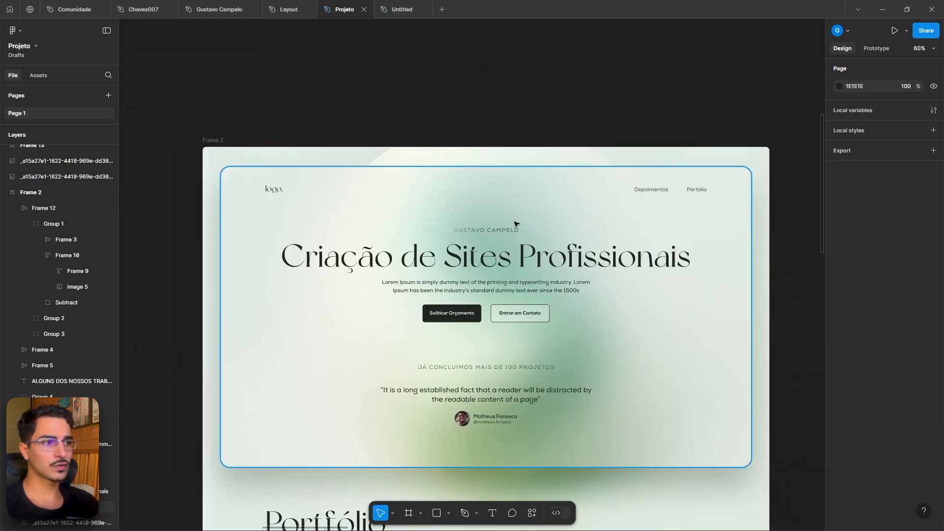
click(396, 9)
scroll(543, 169, down, 5)
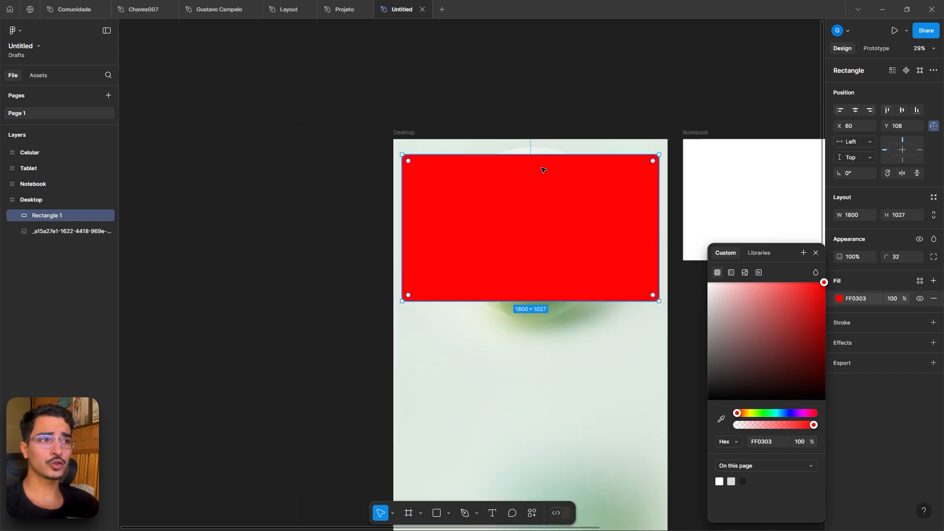
scroll(542, 169, up, 4)
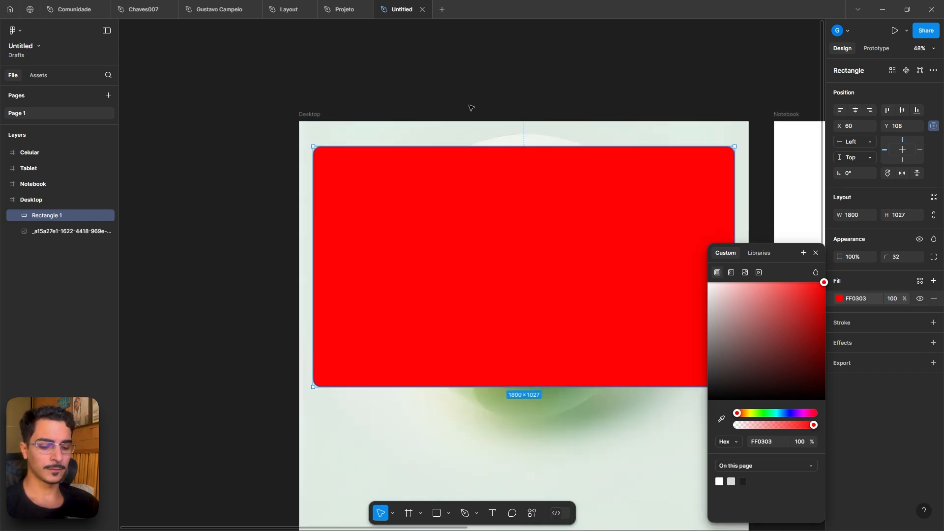
drag(347, 99, 259, 103)
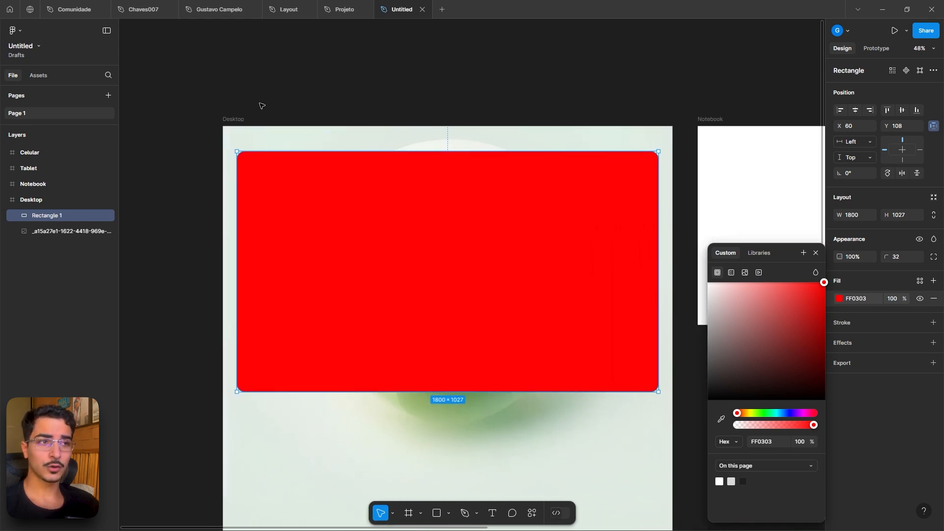
ctrl+scroll(261, 106, up, 10)
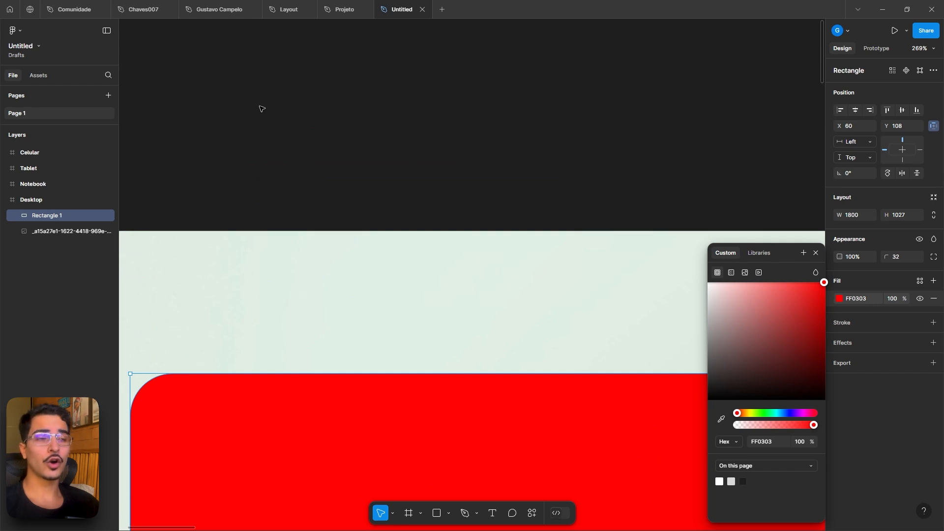
ctrl+scroll(261, 108, down, 10)
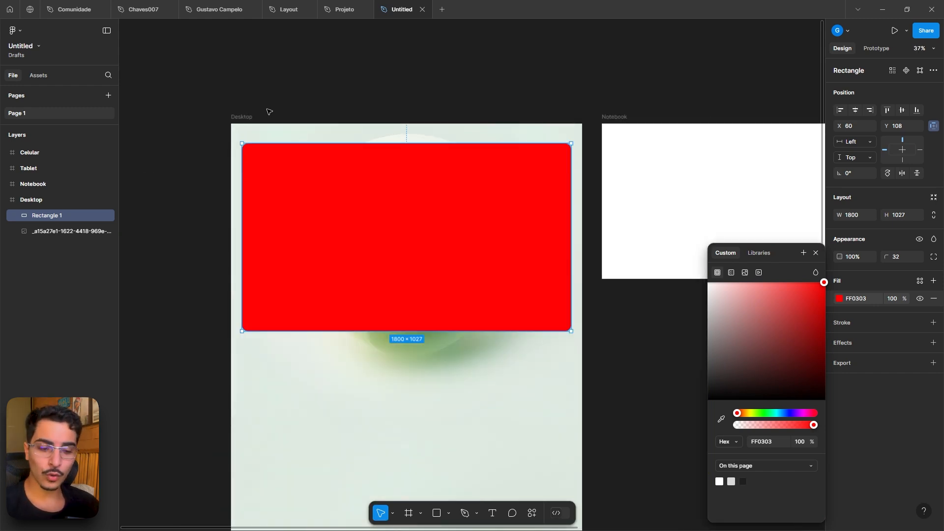
ctrl+scroll(269, 112, up, 3)
ctrl+scroll(267, 110, down, 4)
ctrl+scroll(267, 110, up, 3)
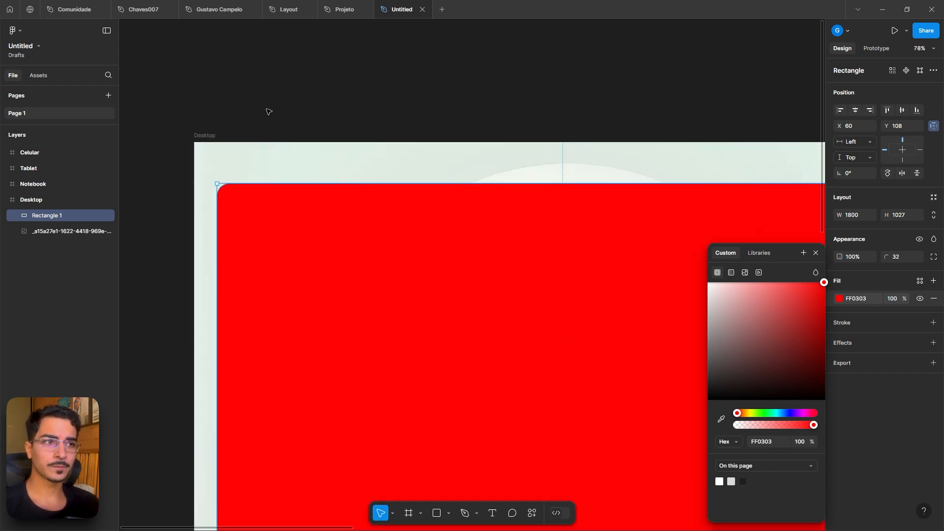
ctrl+scroll(268, 118, down, 3)
ctrl+scroll(268, 121, up, 2)
ctrl+scroll(270, 118, down, 5)
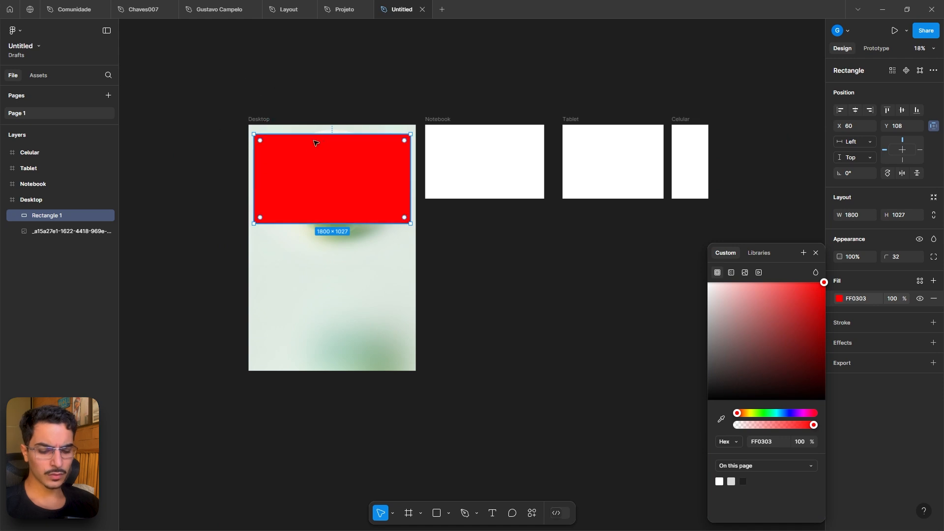
scroll(337, 144, up, 3)
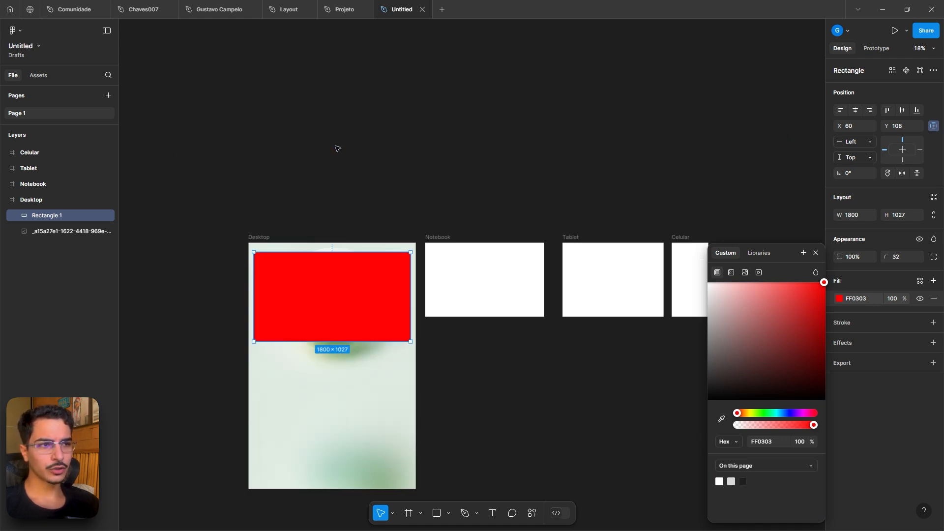
scroll(336, 148, down, 2)
ctrl+scroll(311, 151, up, 4)
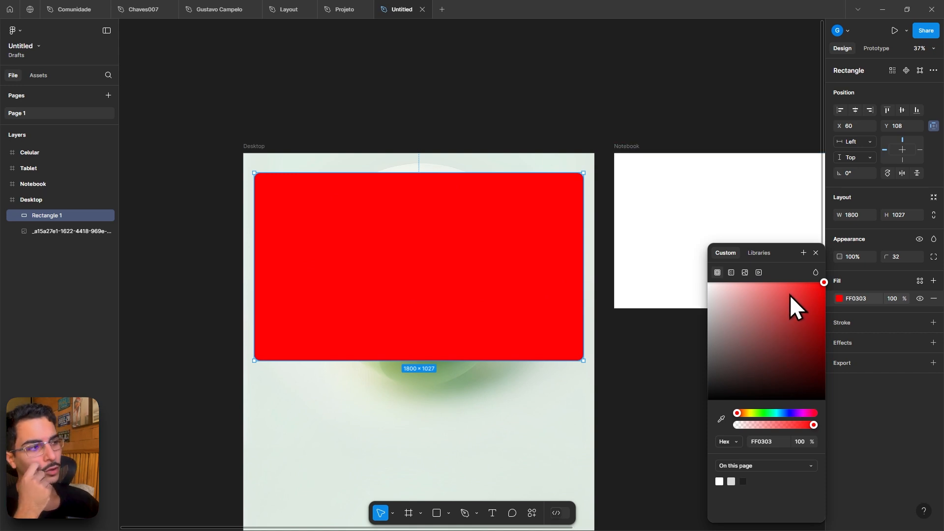
- Set the card's fill to white FFFFFF at 29% opacity and add a drop shadow effect
drag(790, 295, 677, 271)
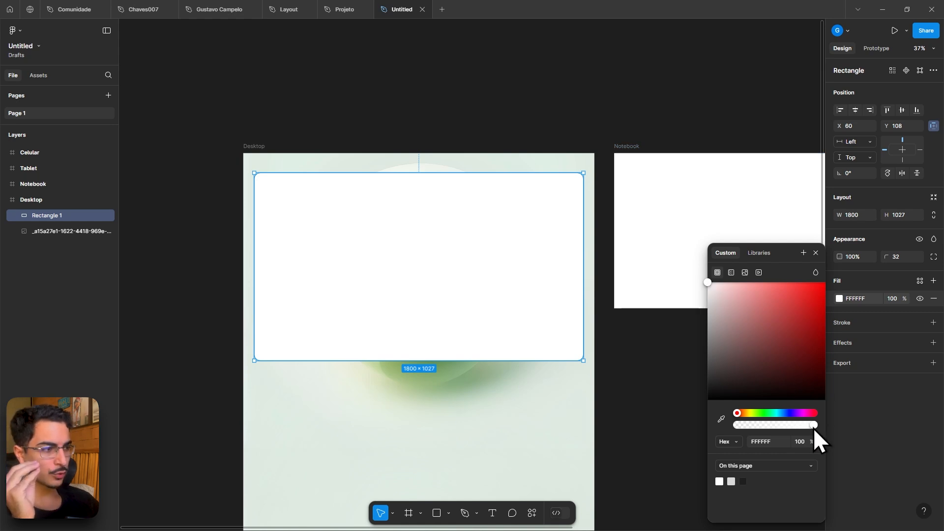
drag(813, 427, 735, 422)
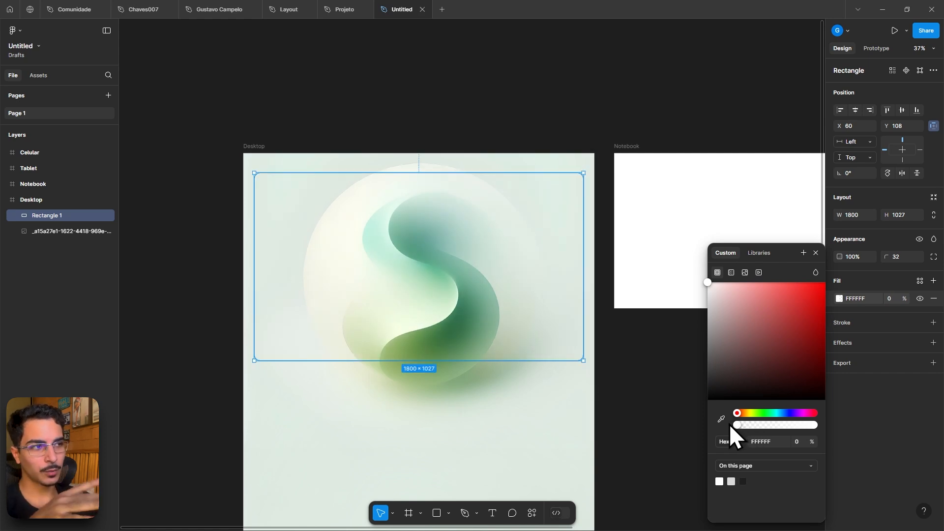
drag(739, 425, 759, 428)
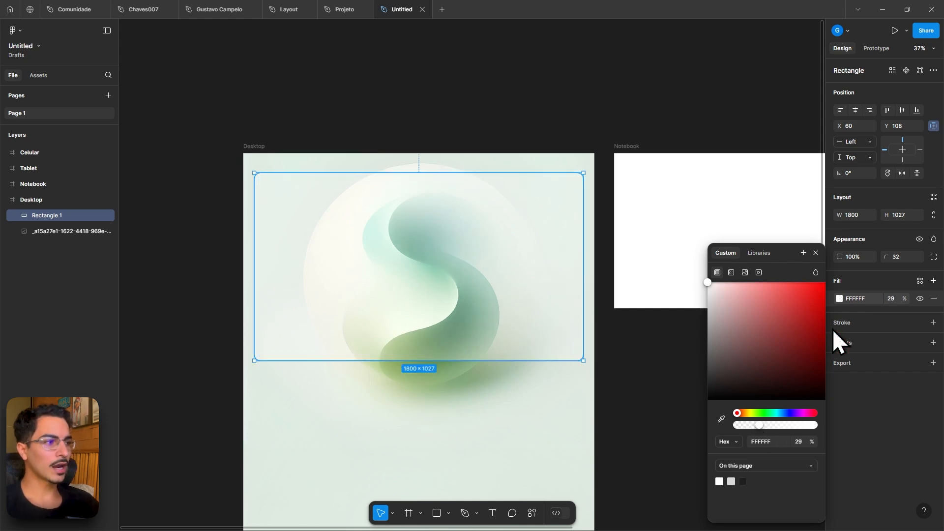
click(933, 343)
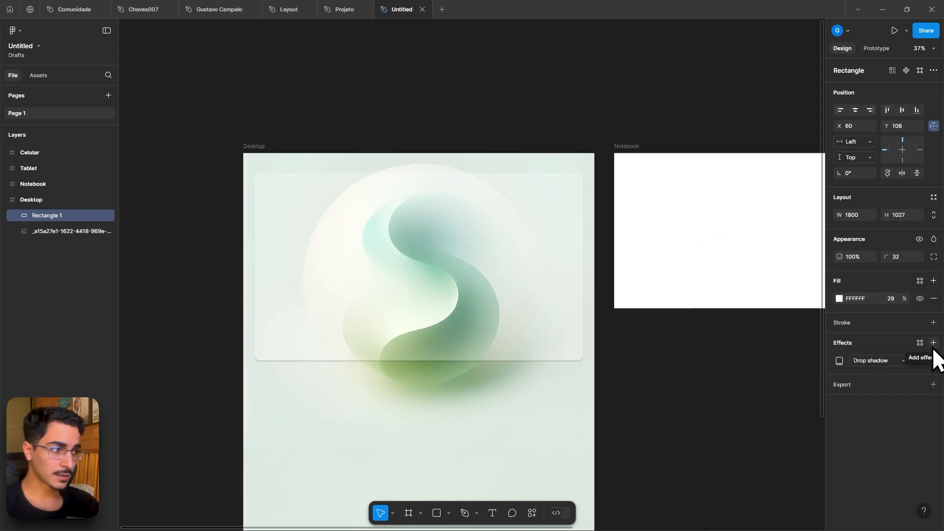
- Try a layer blur of about 37 on the card instead of the drop shadow, then delete the effect
click(877, 361)
click(891, 383)
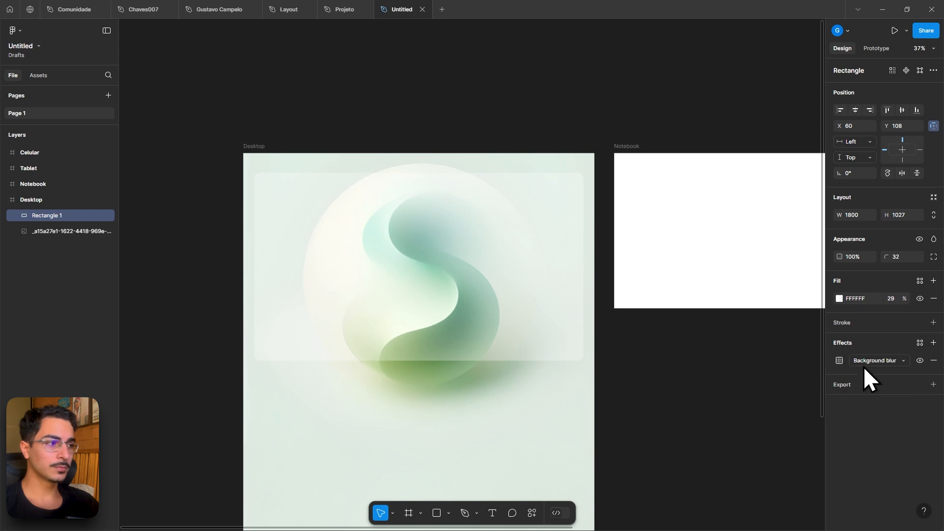
click(839, 361)
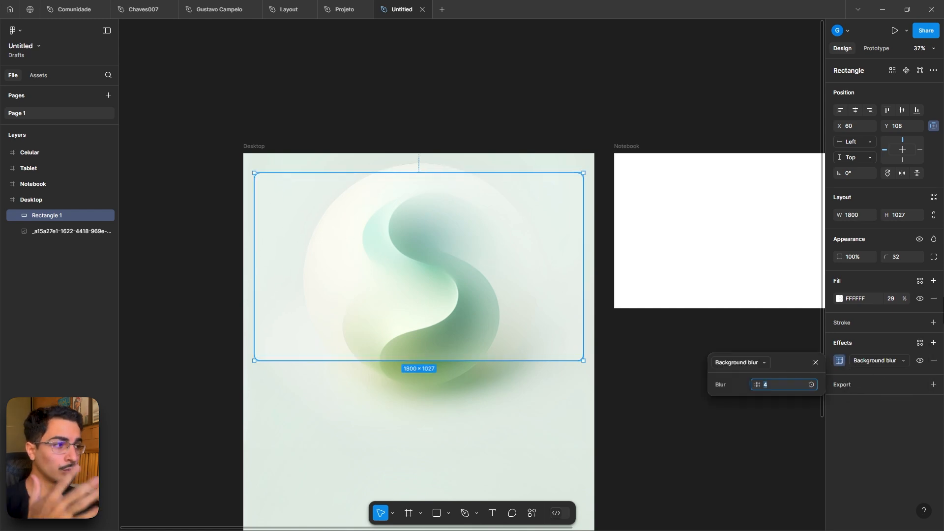
click(874, 362)
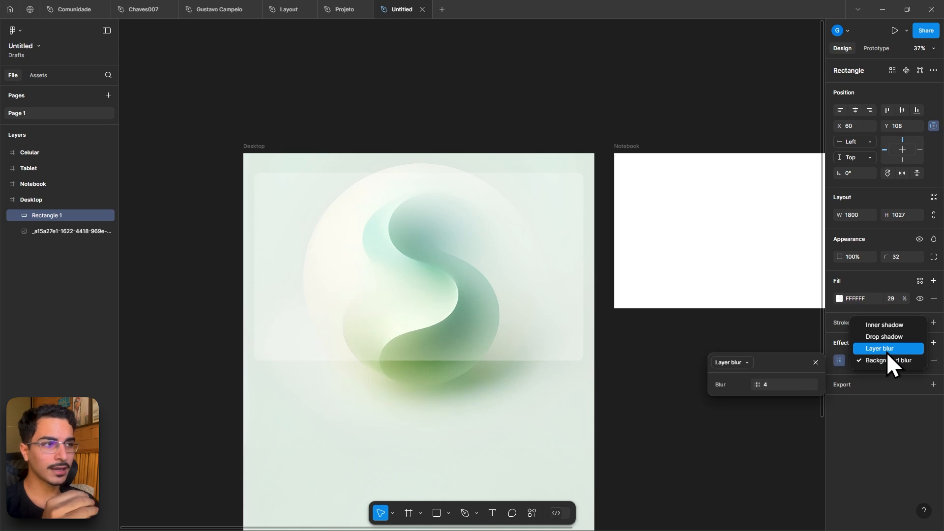
click(886, 352)
drag(765, 384, 147, 362)
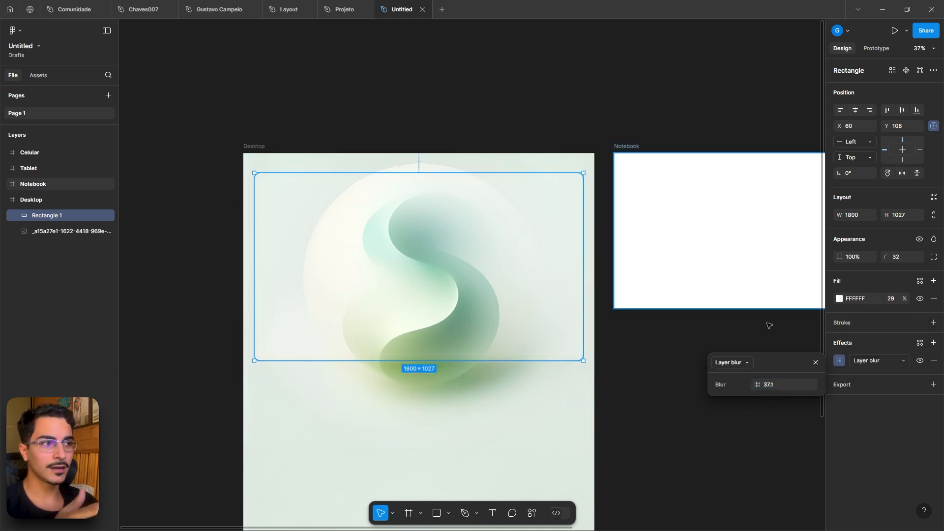
click(934, 361)
- Add a background blur effect to the card and set its blur to 98.8
click(933, 343)
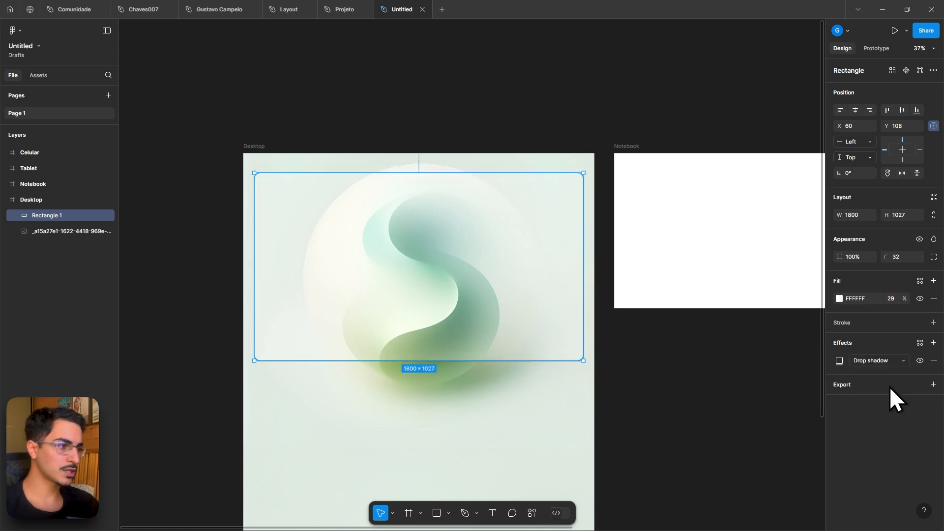
click(886, 360)
click(878, 382)
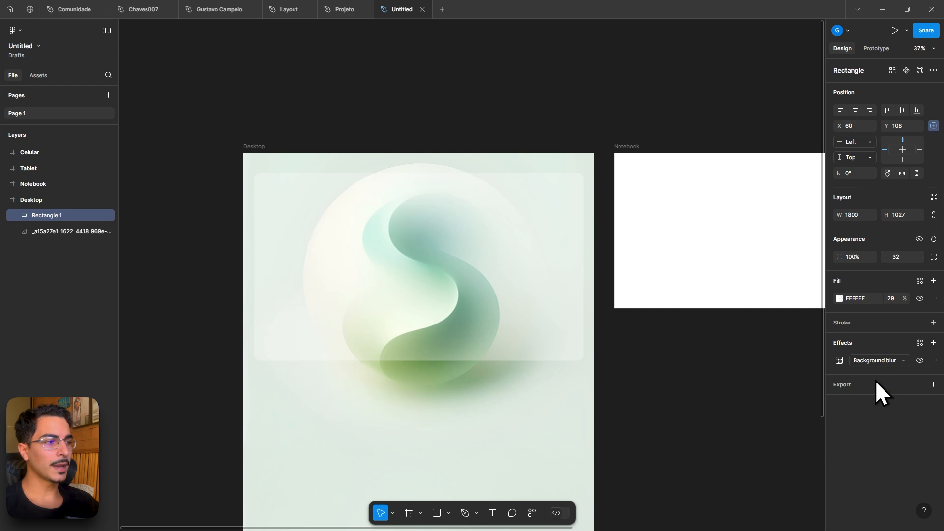
click(839, 360)
click(755, 384)
mouse_move(755, 383)
mouse_down()
mouse_move(938, 376)
mouse_move(113, 376)
mouse_move(746, 384)
mouse_up()
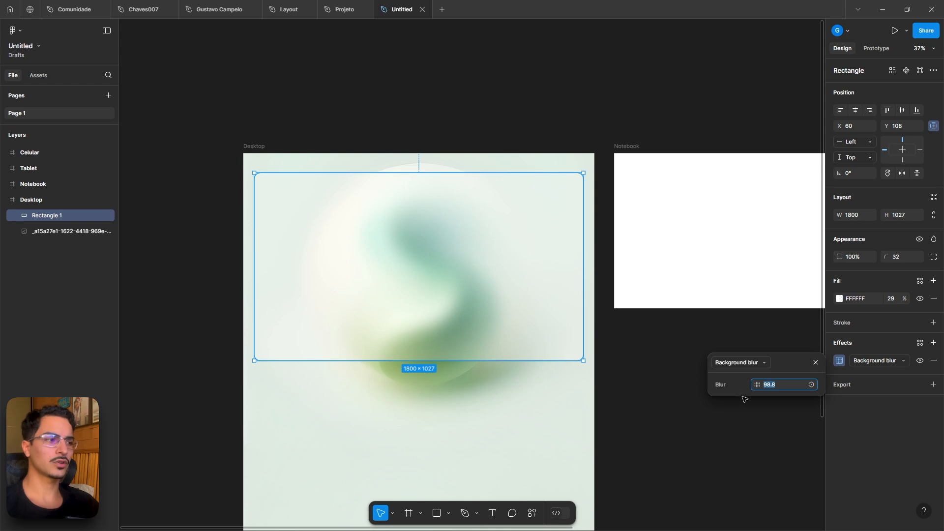
click(663, 313)
click(451, 279)
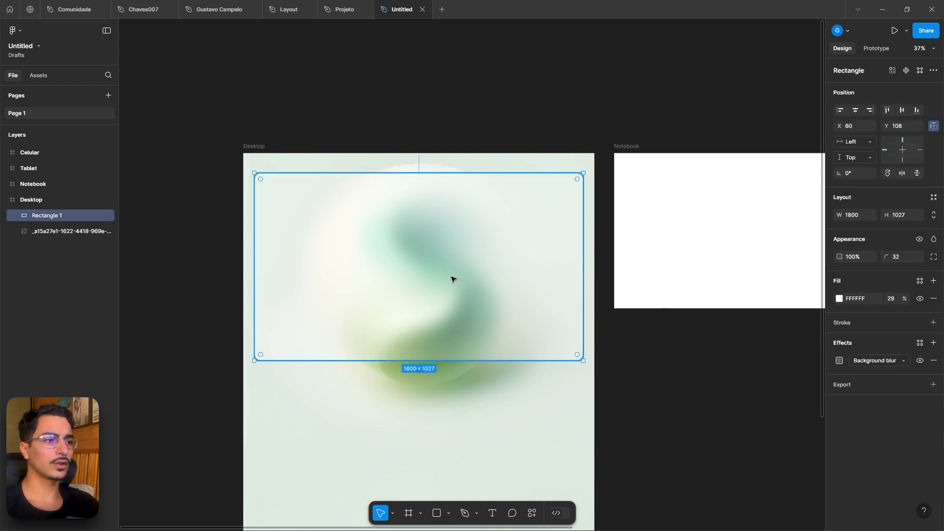
- Examine the reference hero card's fill and effects in the Projeto file, then return to the Untitled file
click(340, 6)
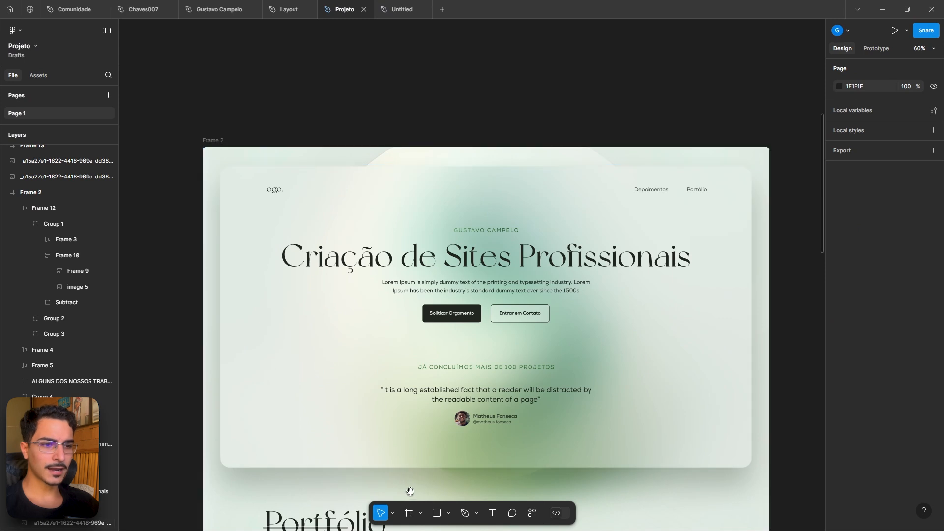
scroll(410, 491, down, 3)
click(249, 388)
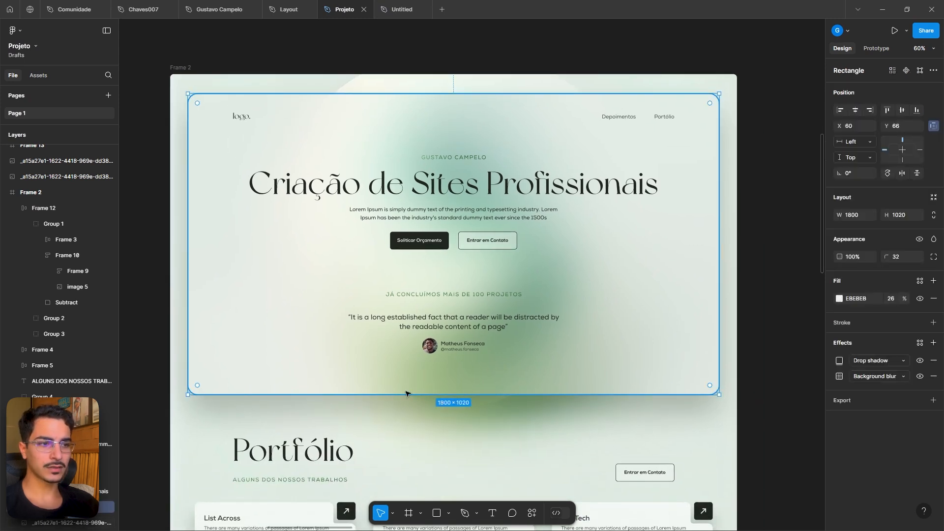
click(381, 419)
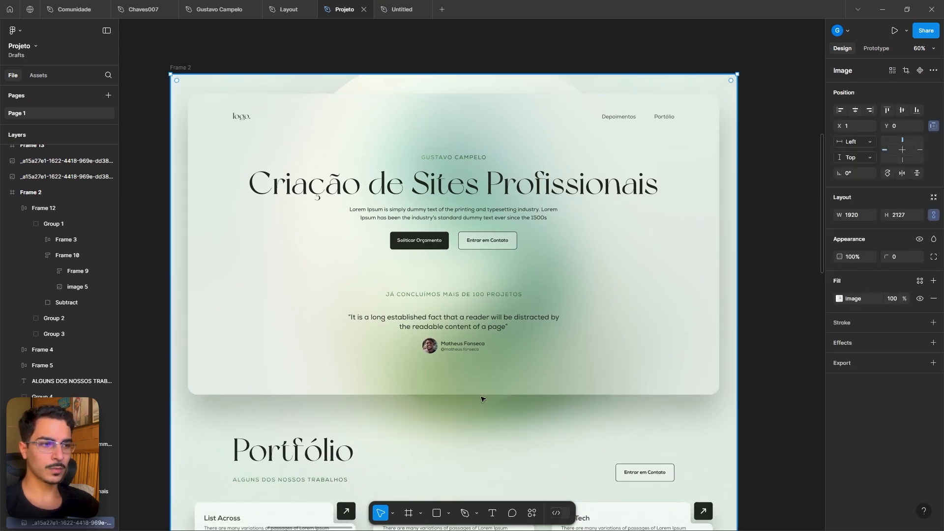
click(410, 10)
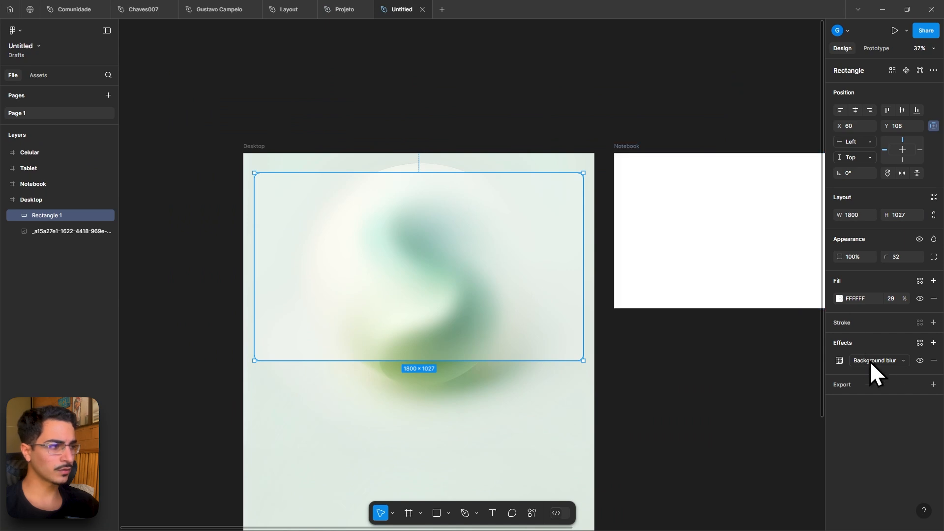
- Add a drop shadow to the card with X 0, Y 80 and blur 98.8
click(933, 343)
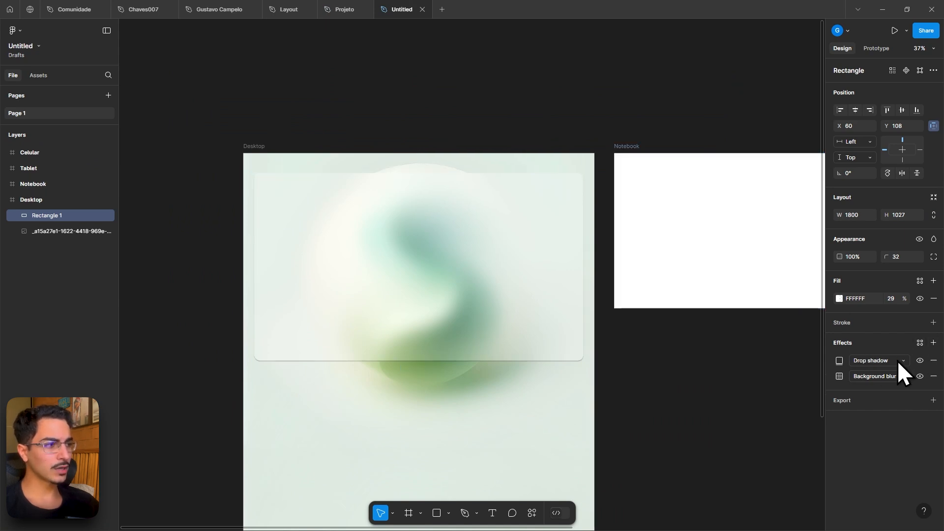
click(839, 361)
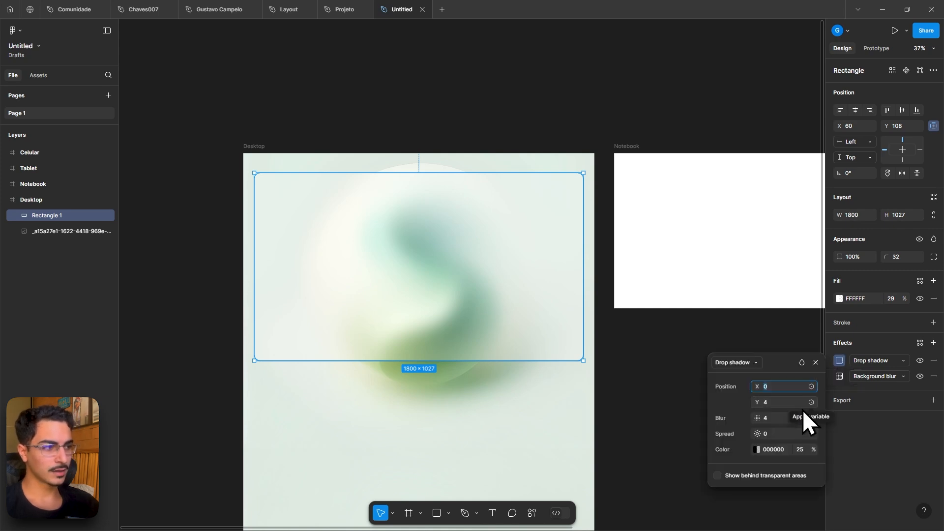
drag(756, 383, 811, 400)
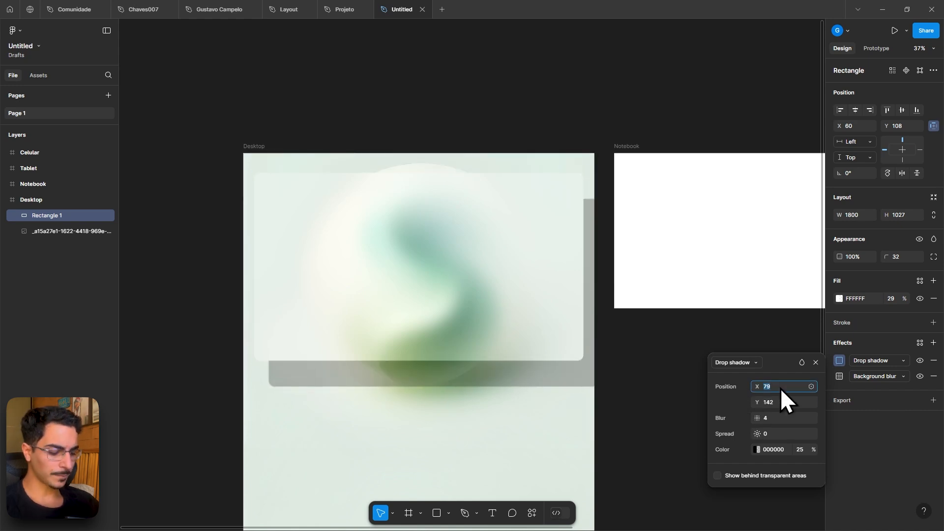
text(0)
key(Return)
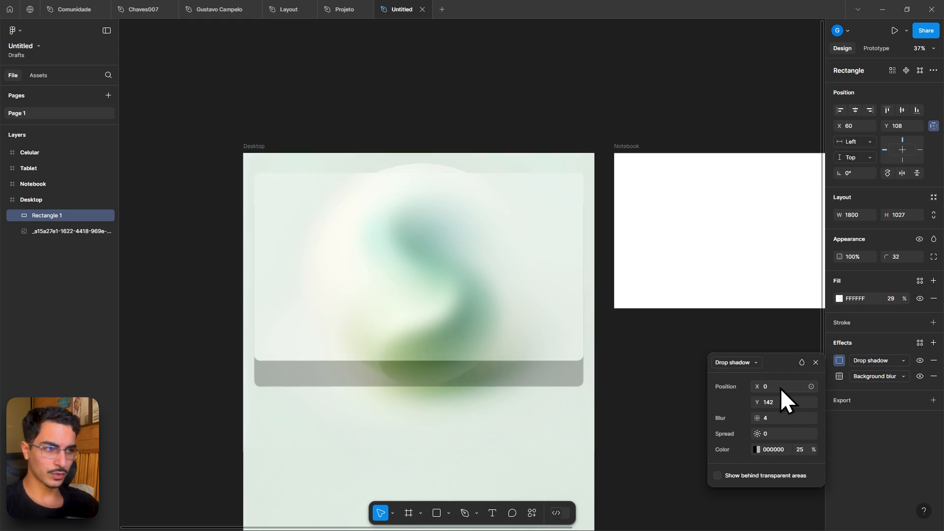
drag(758, 401, 899, 420)
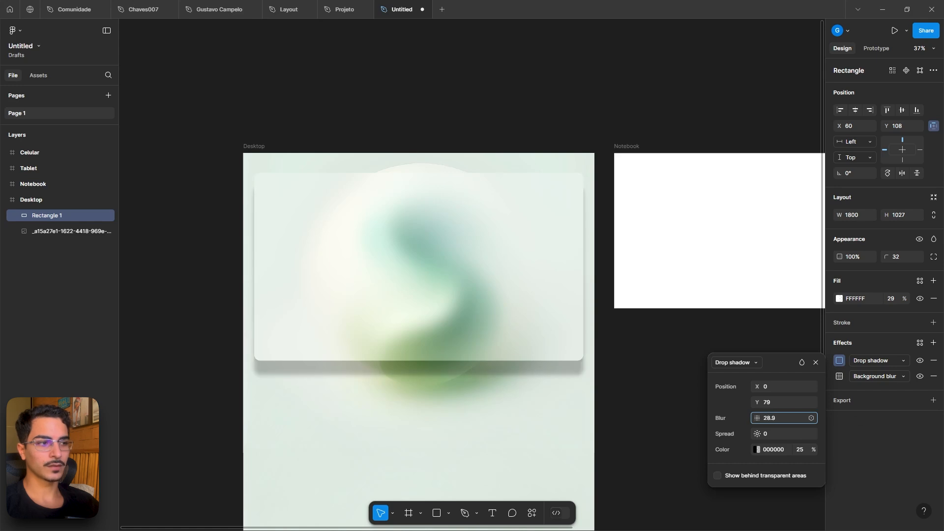
drag(161, 424, 746, 418)
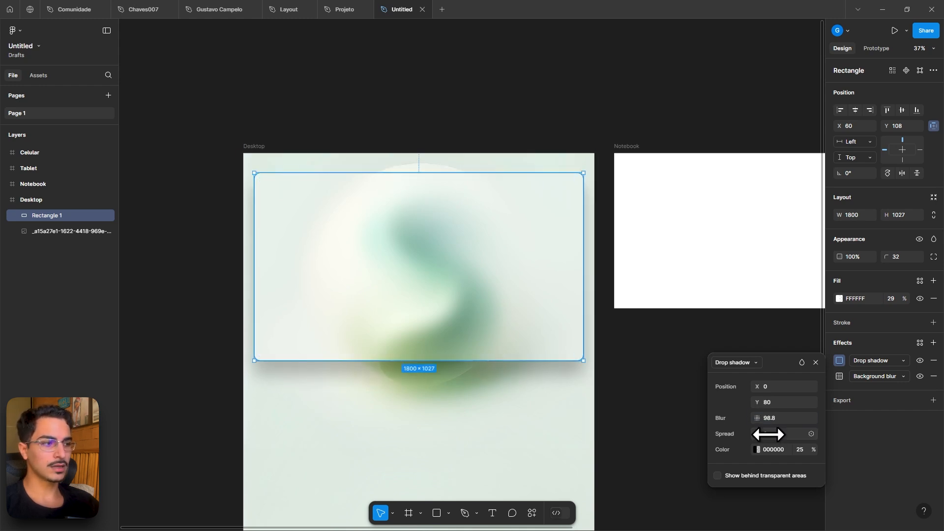
- Set the drop shadow color to dark green 181017 using the eyedropper and color picker
click(755, 449)
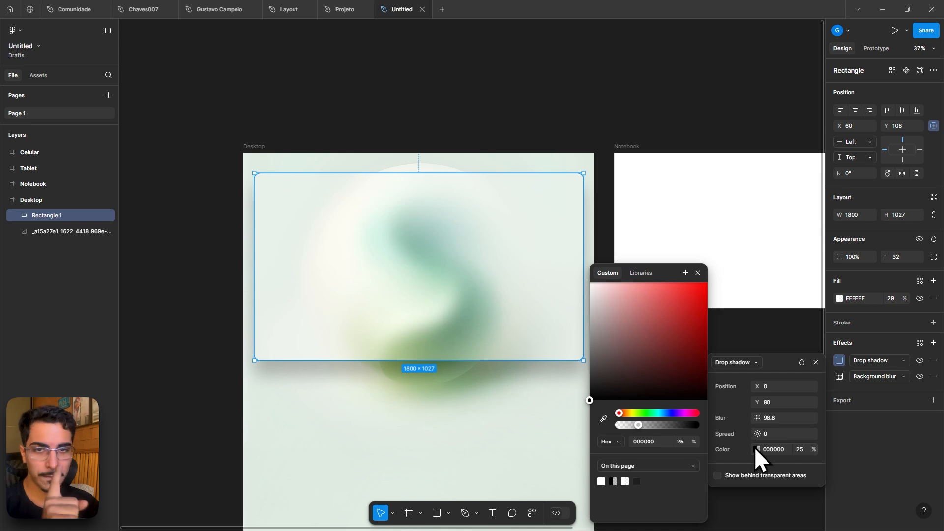
click(603, 419)
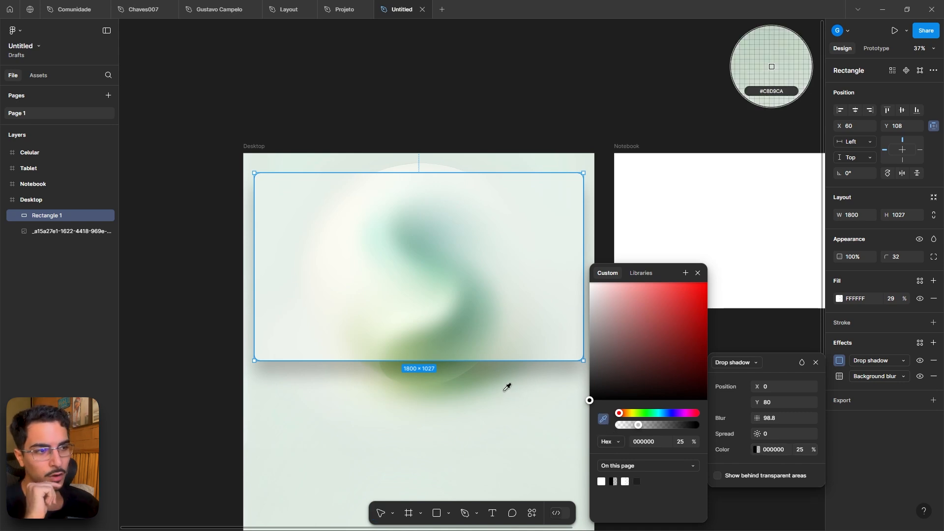
click(452, 363)
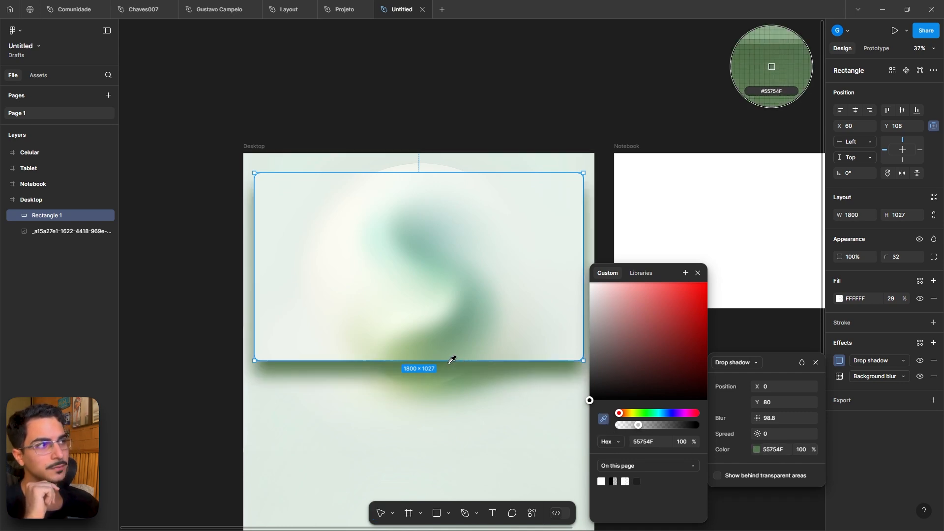
drag(639, 370, 609, 391)
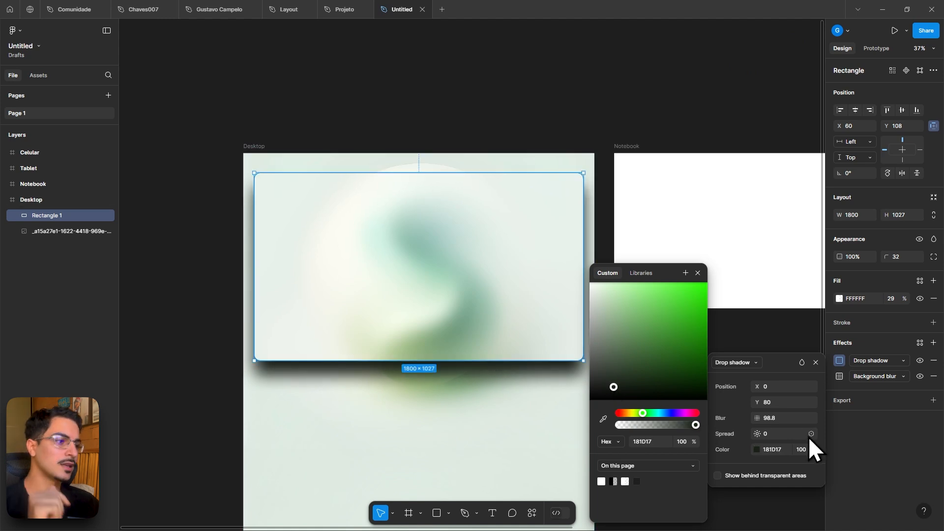
- Set the drop shadow color's opacity to 30% and deselect the card
click(803, 448)
text(90)
key(Return)
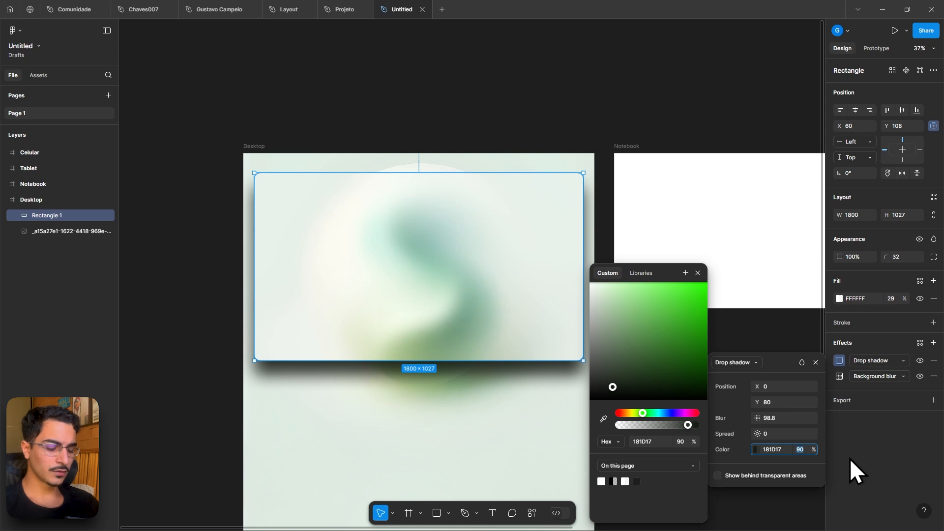
key(Down)
key(Down)
key(Down)
key(Down)
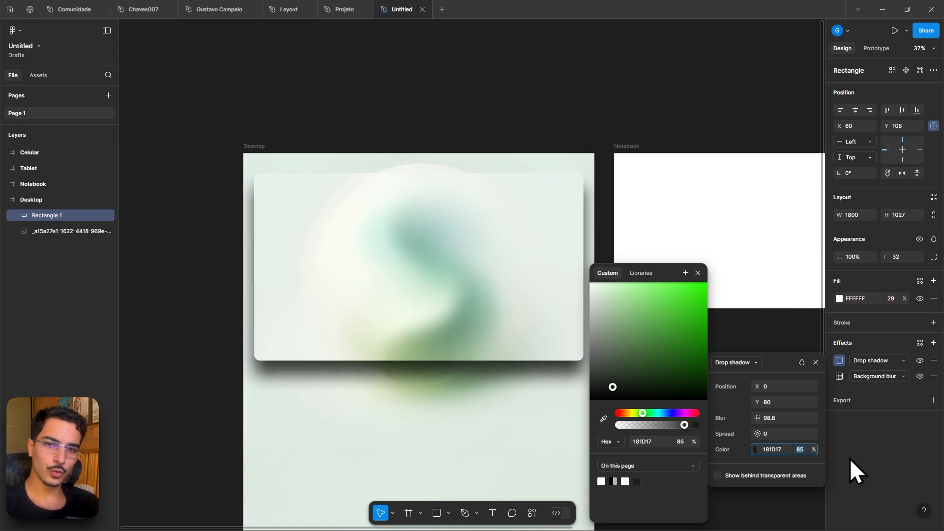
key(Down)
key(Down)
key(Down)
key(Down)
key(Down)
key(Down)
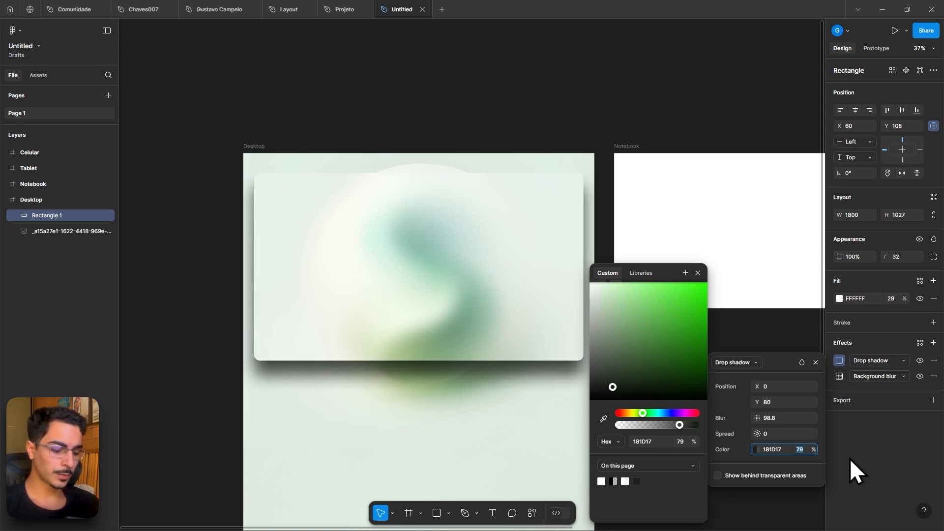
text(20)
key(Return)
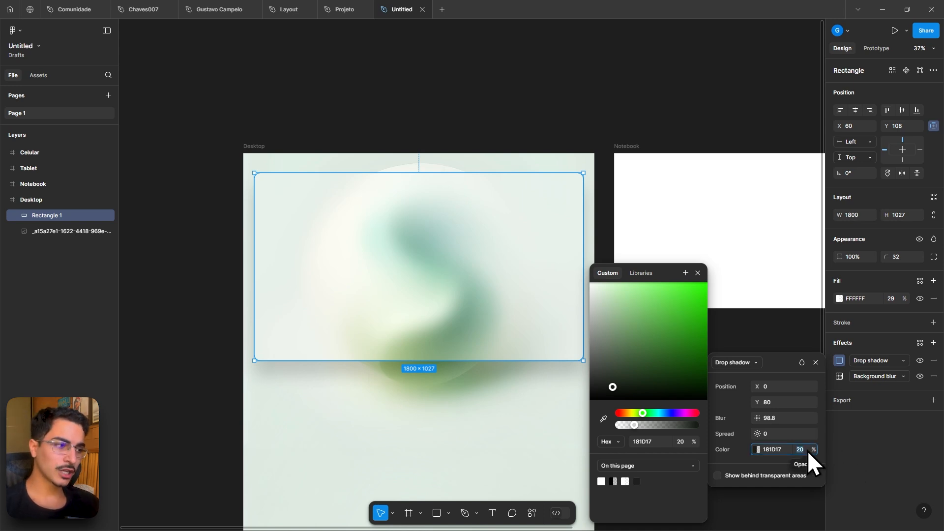
key(Up)
key(Up)
key(Up)
key(Up)
key(Up)
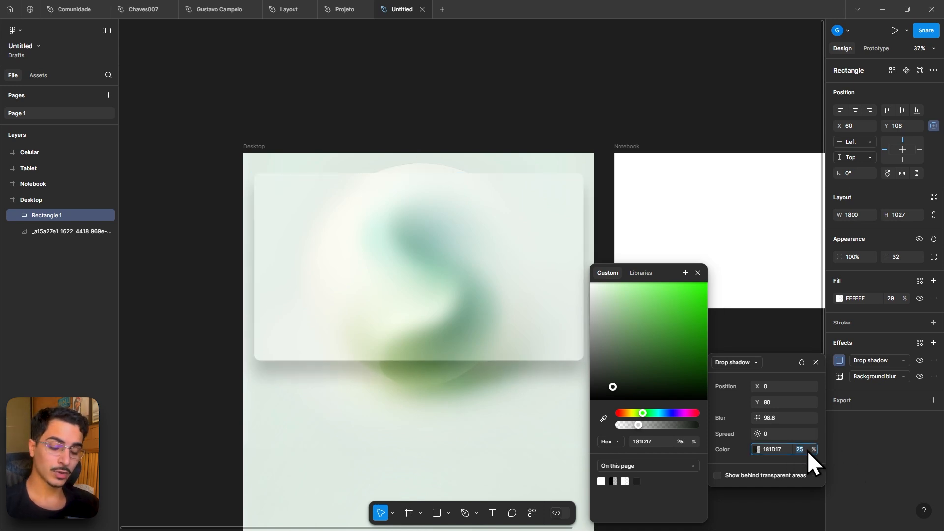
key(shift+Up)
key(shift+Up)
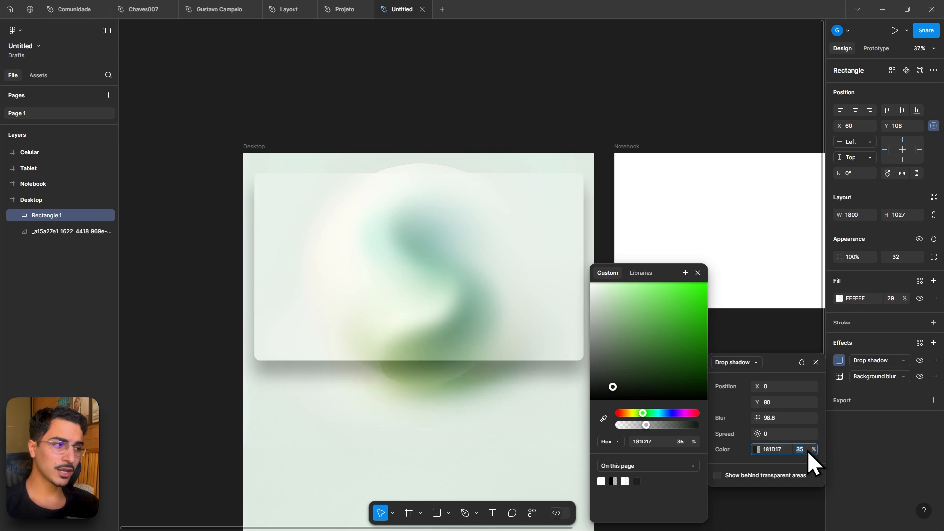
key(shift+Down)
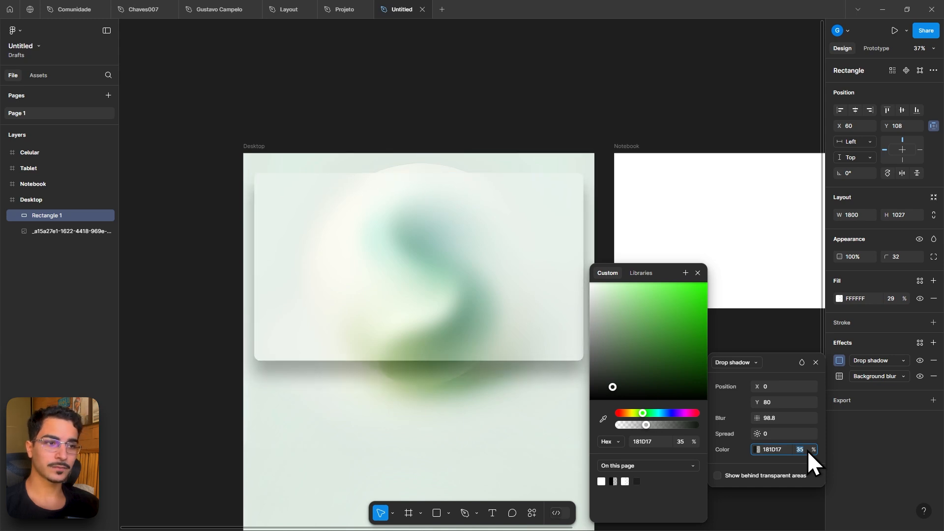
key(Down)
key(Down)
key(Down)
key(Down)
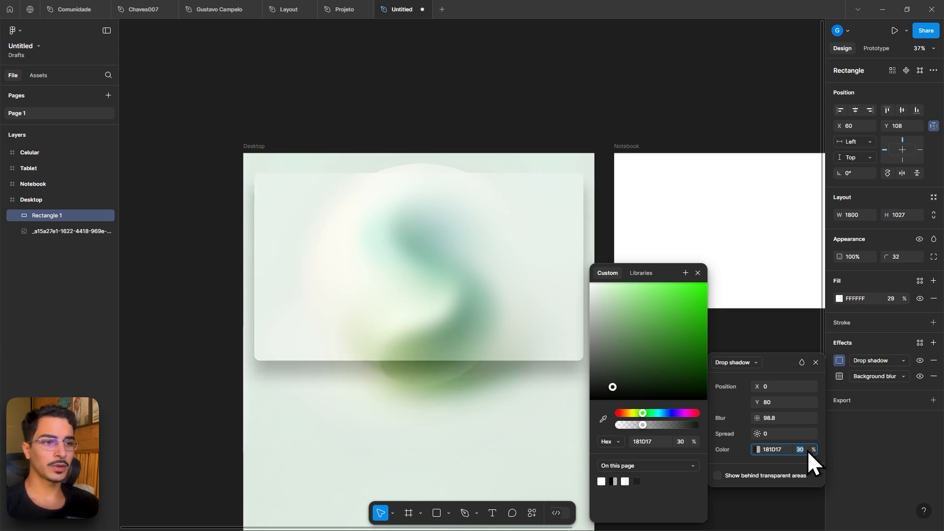
drag(757, 418, 789, 415)
click(583, 51)
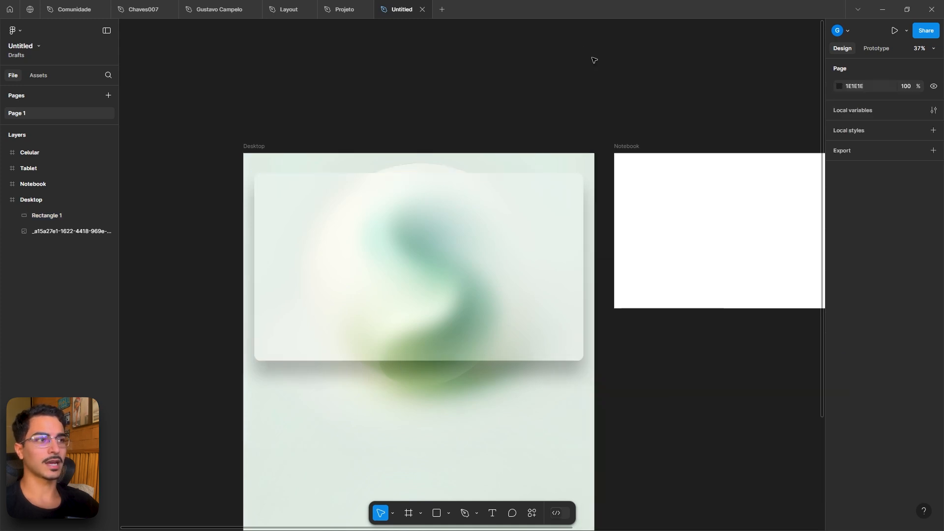
- Compare the card with its drop shadow toggled off and on, then against the Projeto reference
click(513, 287)
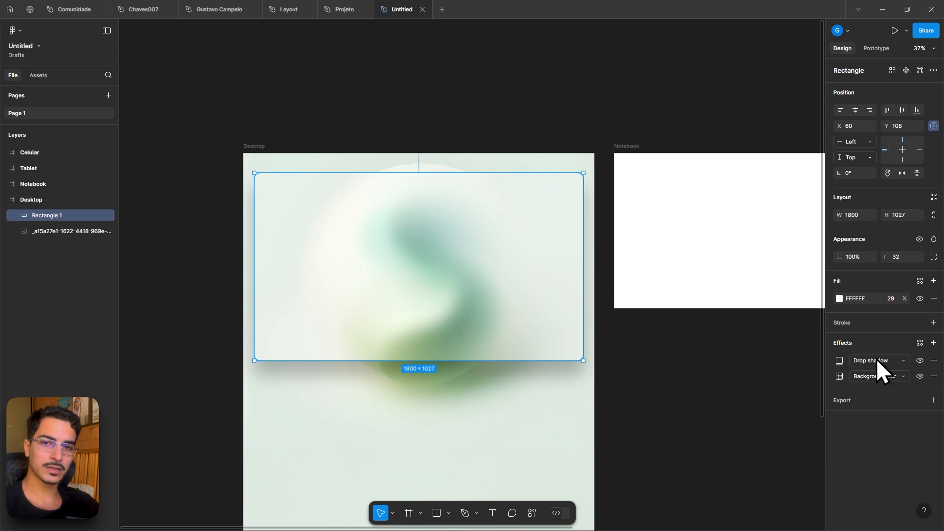
click(919, 360)
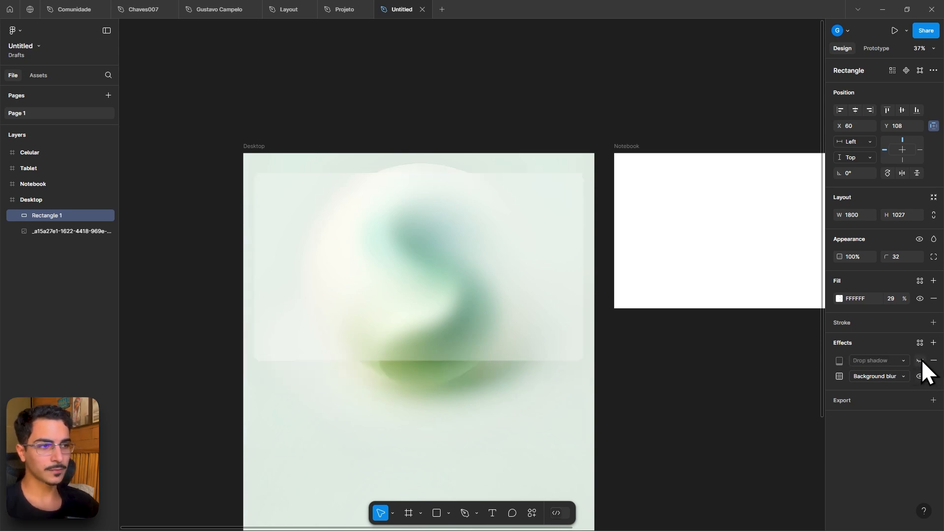
click(919, 361)
click(920, 361)
click(920, 361)
click(920, 361)
click(920, 361)
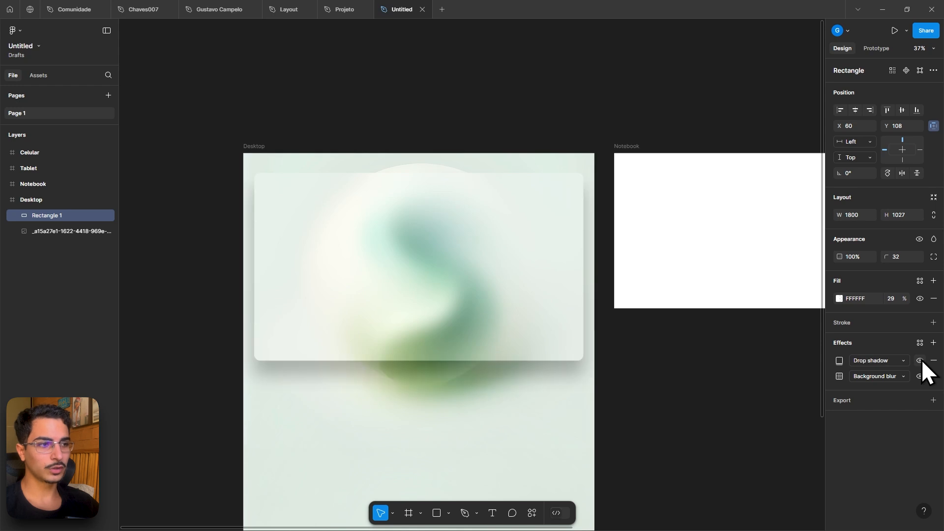
click(333, 7)
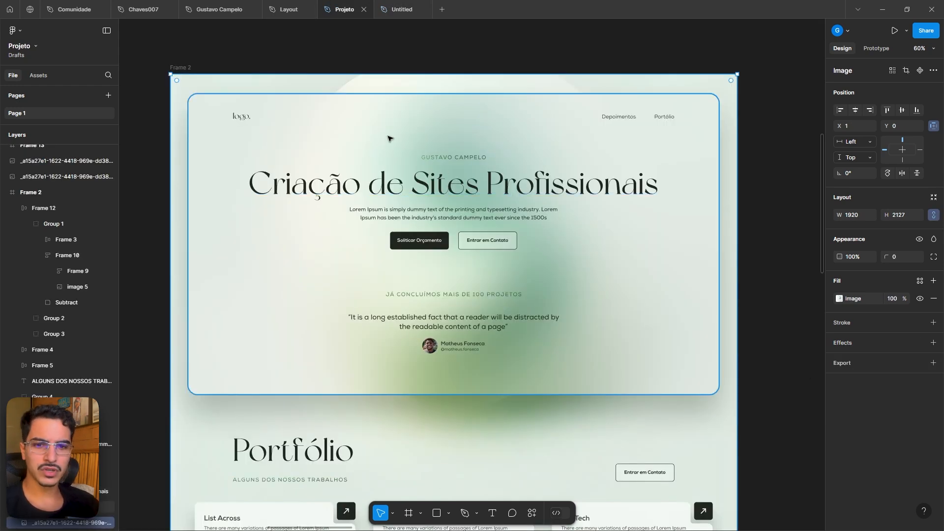
- Add a text layer reading "logo." near the upper-left corner of the frosted card in the Desktop frame
scroll(241, 114, up, 3)
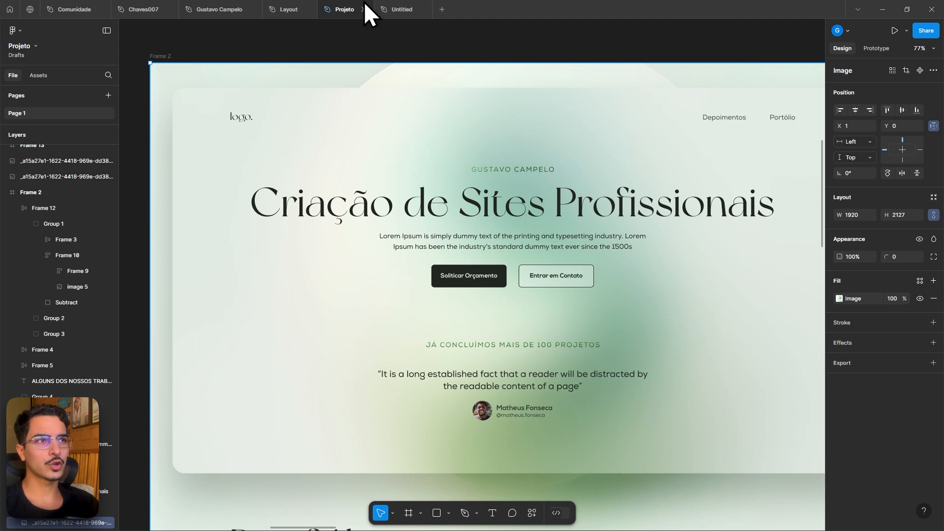
click(396, 10)
scroll(322, 181, up, 3)
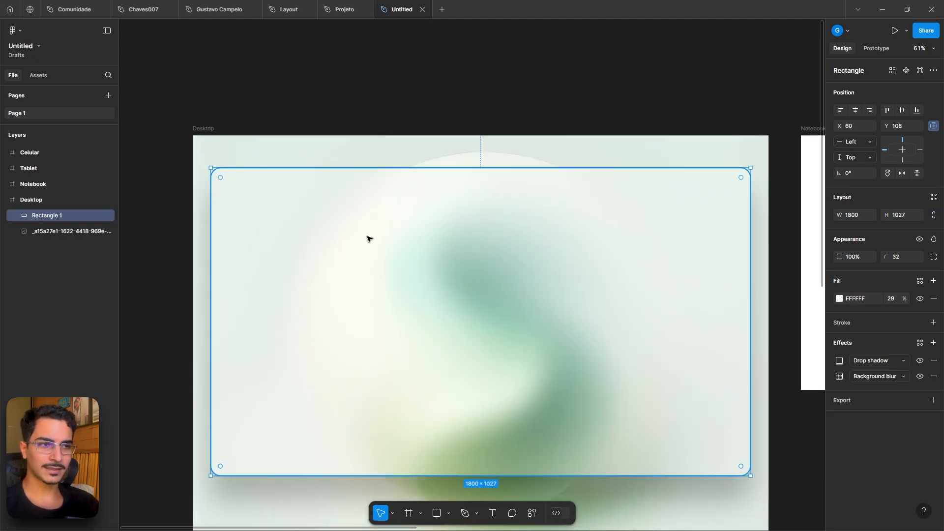
key(t)
click(339, 235)
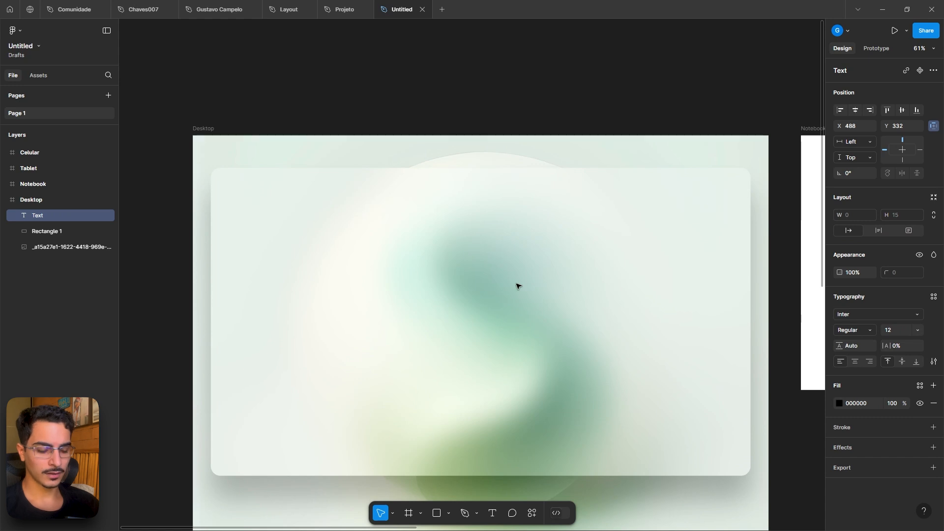
scroll(303, 234, up, 5)
text(l)
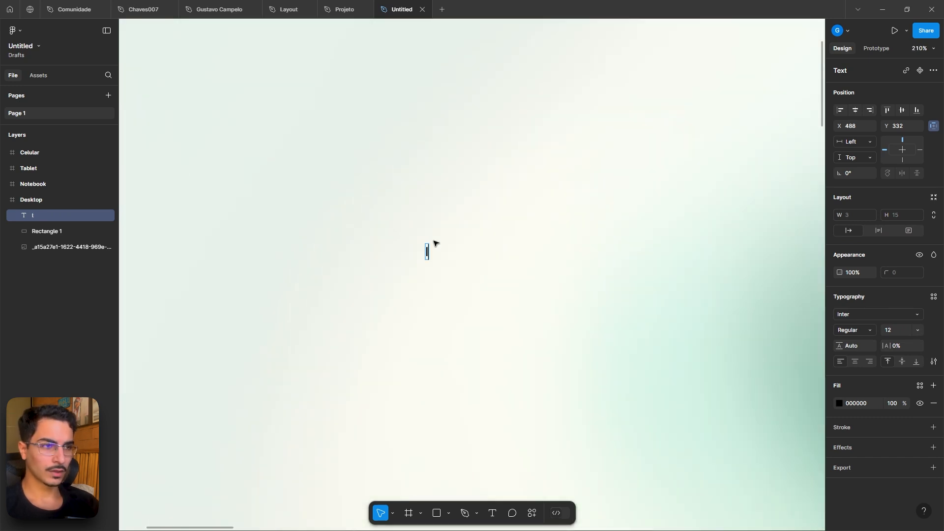
text(ogo.)
key(Escape)
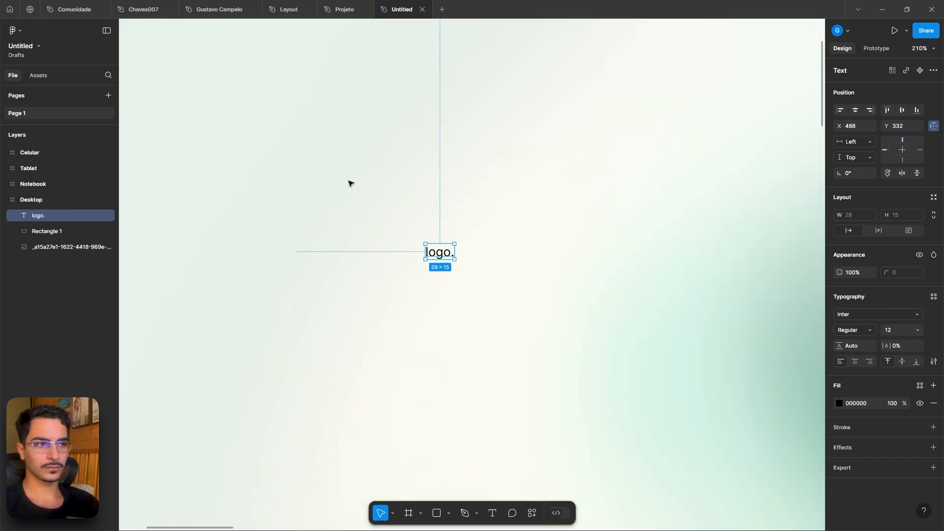
- Check the heading font in the Projeto reference, then set the logo text's font to NewYork
scroll(384, 185, down, 5)
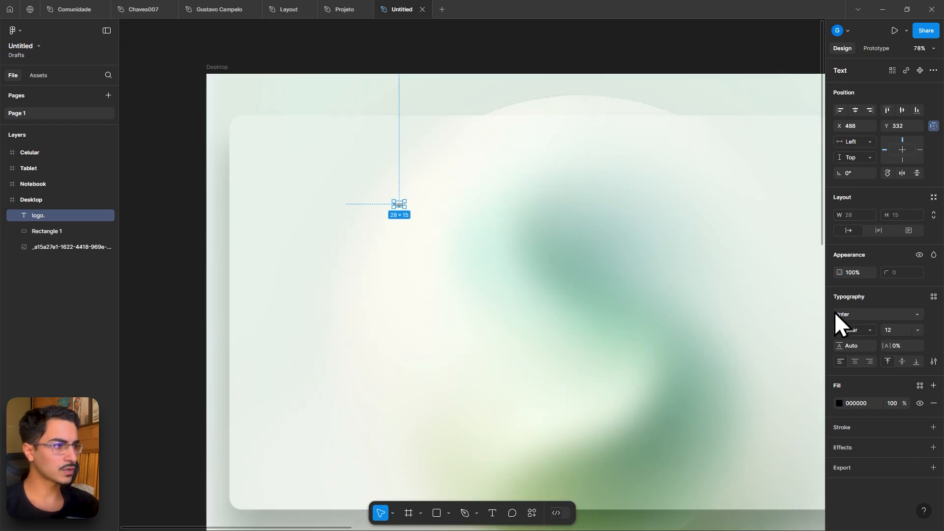
click(849, 314)
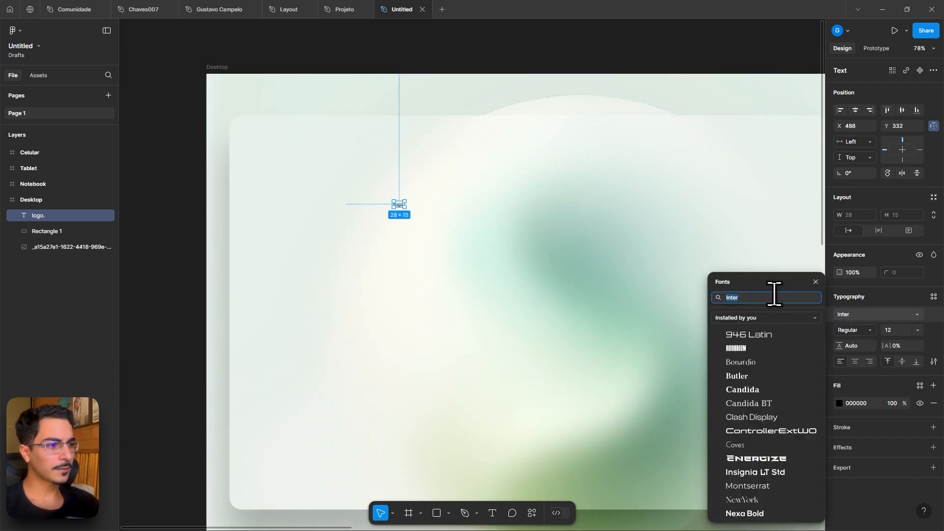
click(338, 9)
click(501, 222)
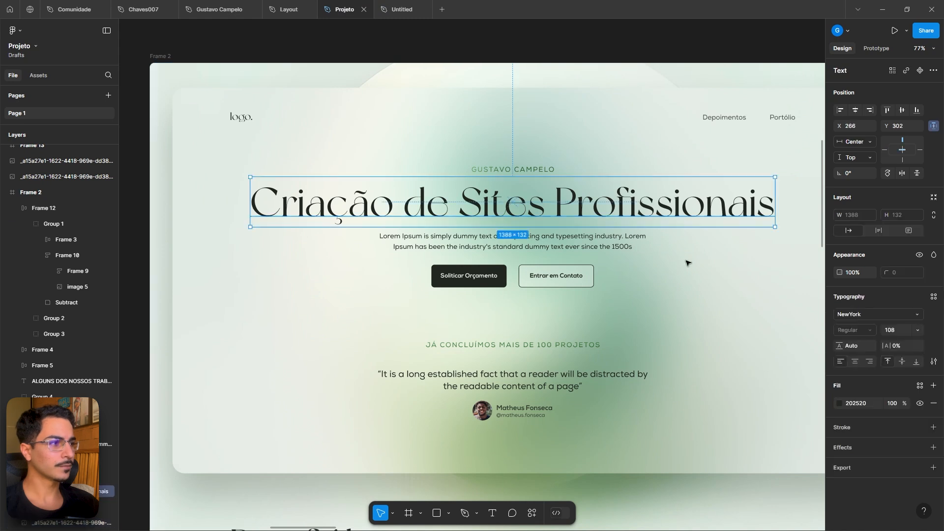
click(422, 9)
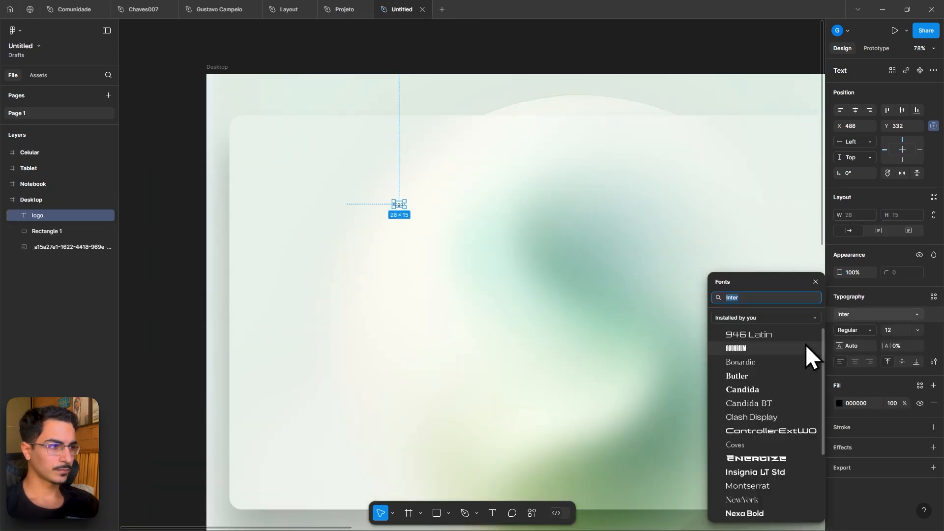
text(new)
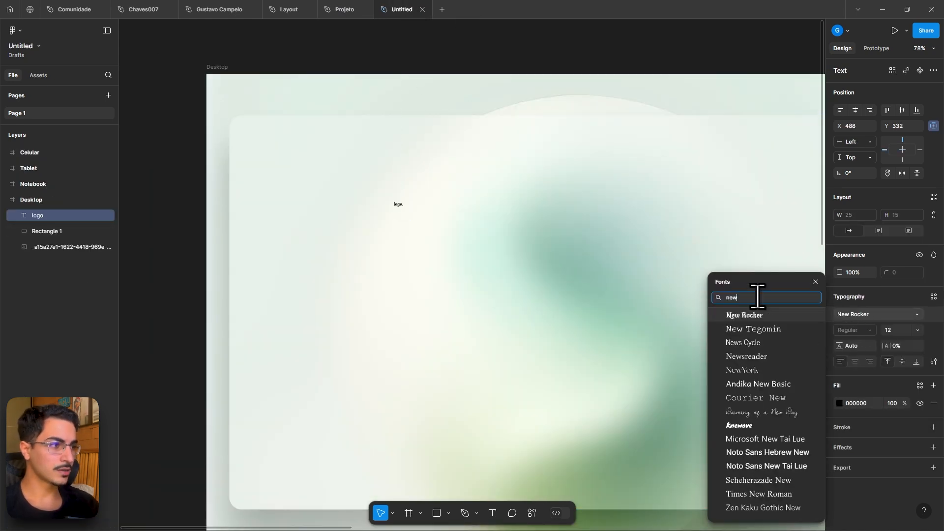
text(d)
key(BackSpace)
text(y)
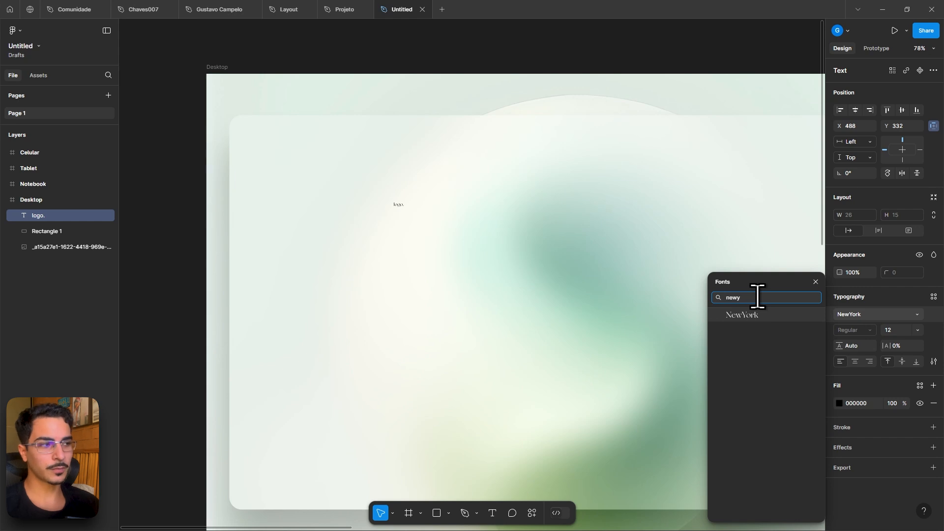
click(761, 316)
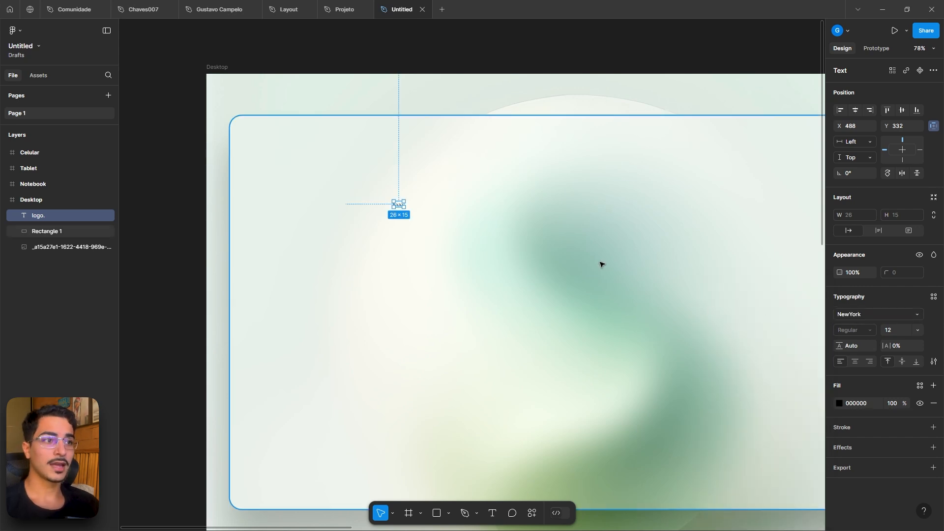
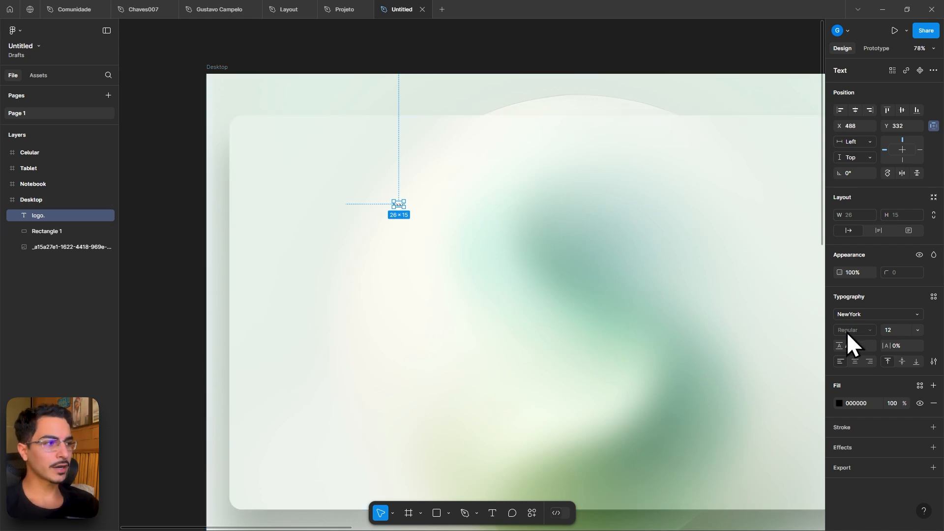
- Set the logo text's font size to 44
text(28)
key(Return)
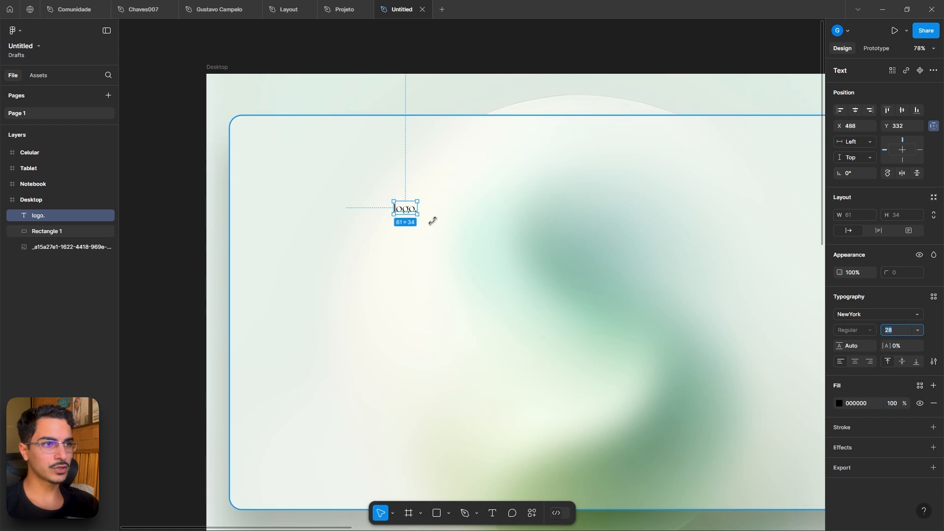
text(36)
key(Return)
text(44)
key(Return)
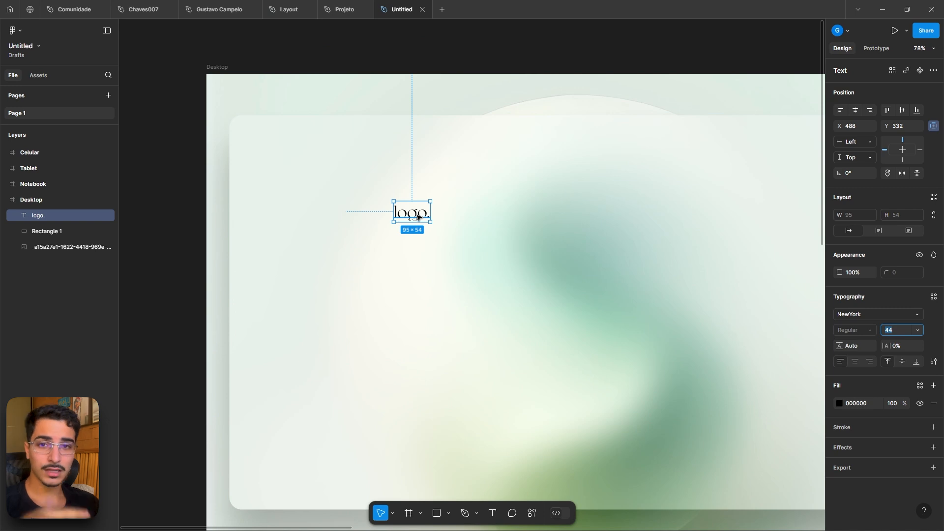
- Show the layout grids and move the logo text to the card's upper-left corner, aligned with a grid column
drag(417, 216, 298, 149)
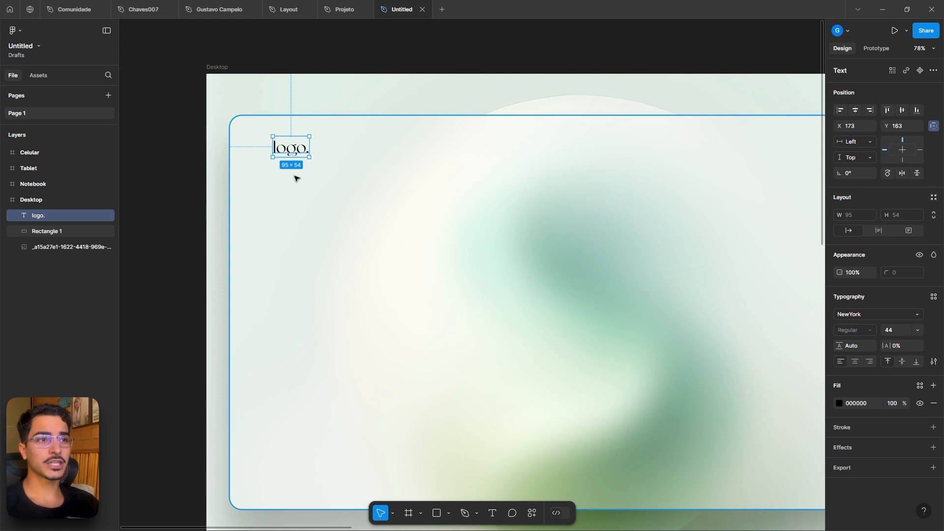
key(ctrl+shift+4)
drag(281, 153, 296, 151)
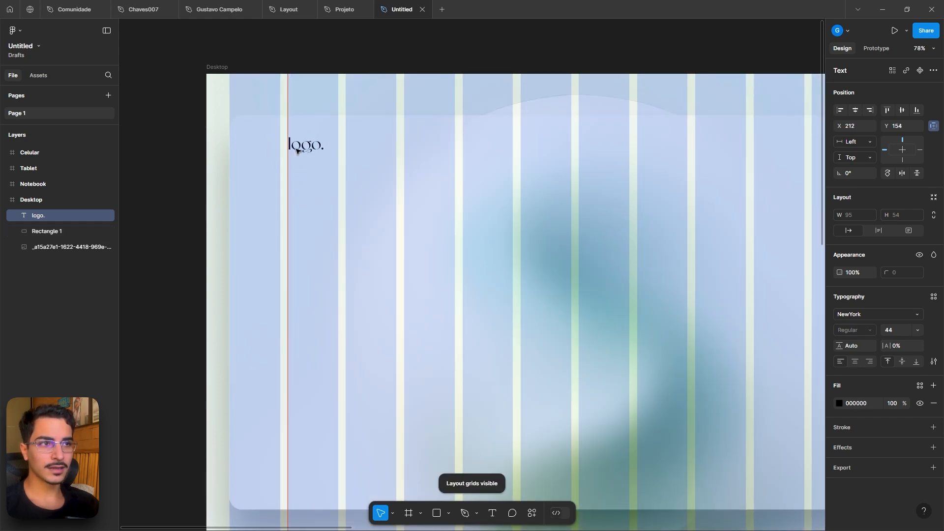
click(459, 188)
- Examine the navigation links and hero layout in the Projeto reference file, then return to the Untitled file
click(335, 9)
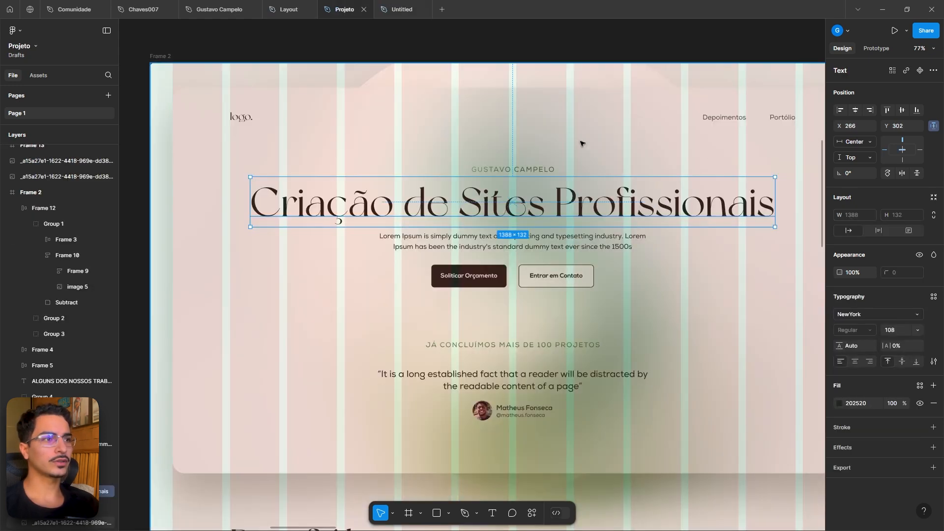
click(731, 120)
scroll(693, 121, right, 2)
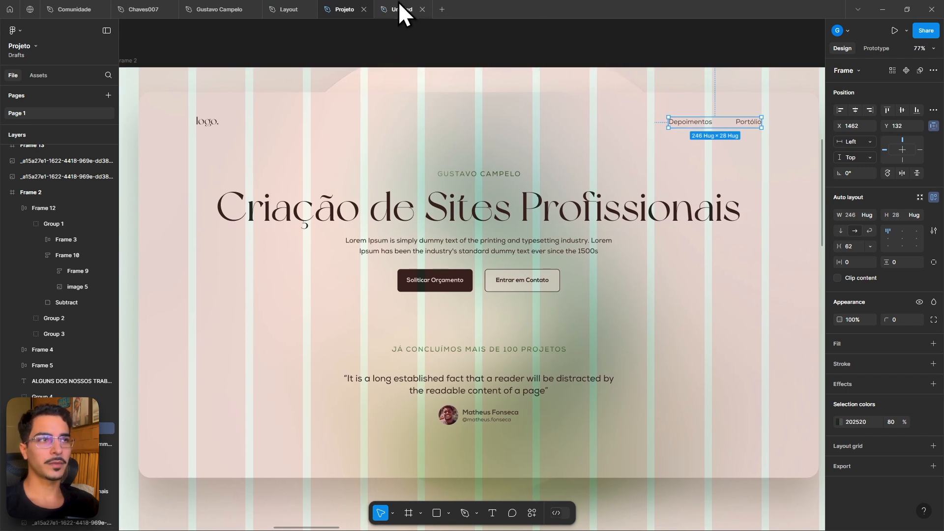
scroll(536, 389, down, 4)
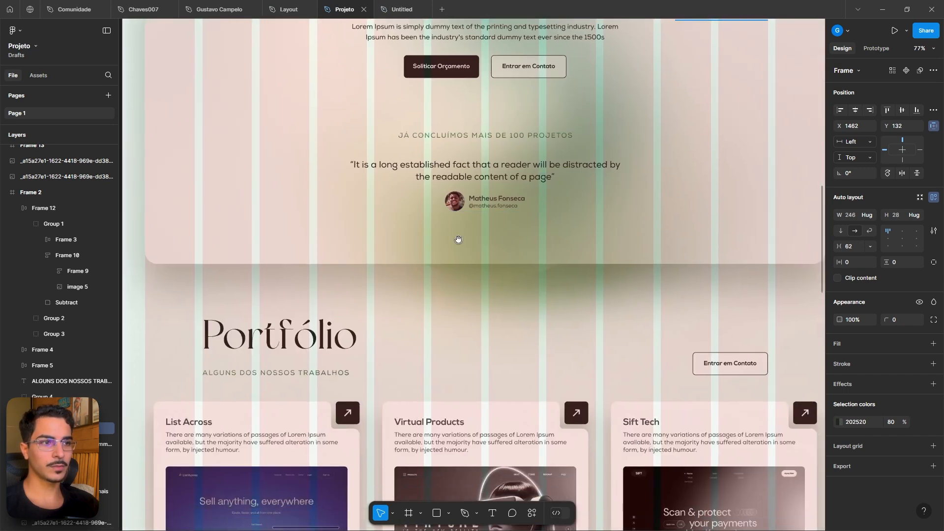
scroll(458, 239, down, 2)
click(418, 6)
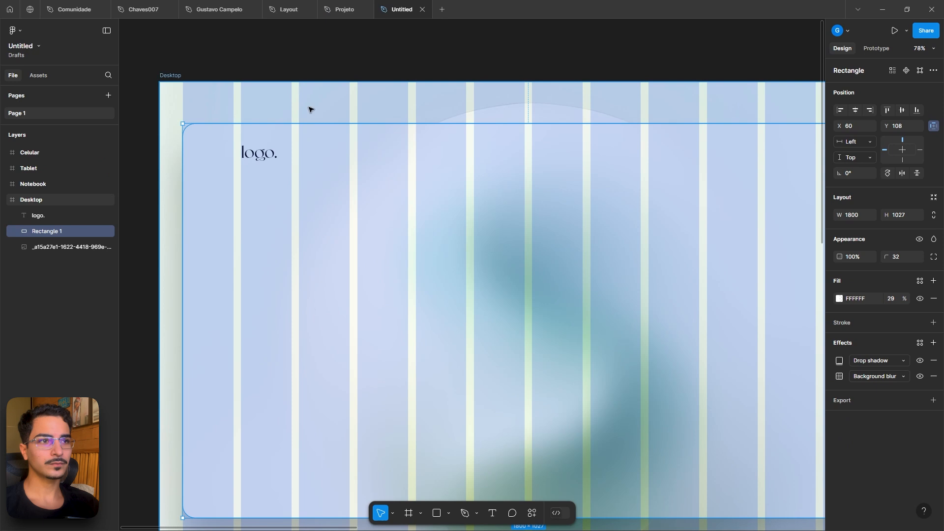
- Duplicate the logo text to the card's upper-right area and change its content to Depoimento
click(261, 156)
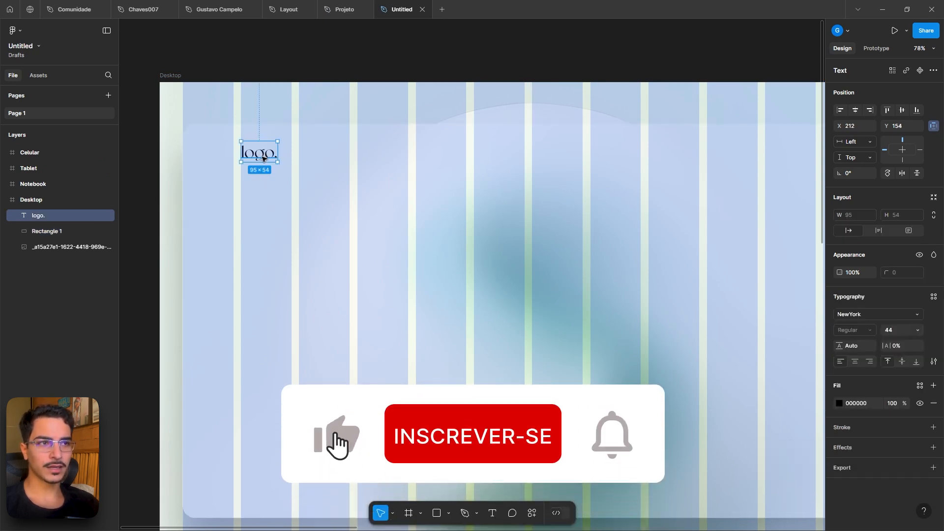
alt+drag(263, 156, 642, 164)
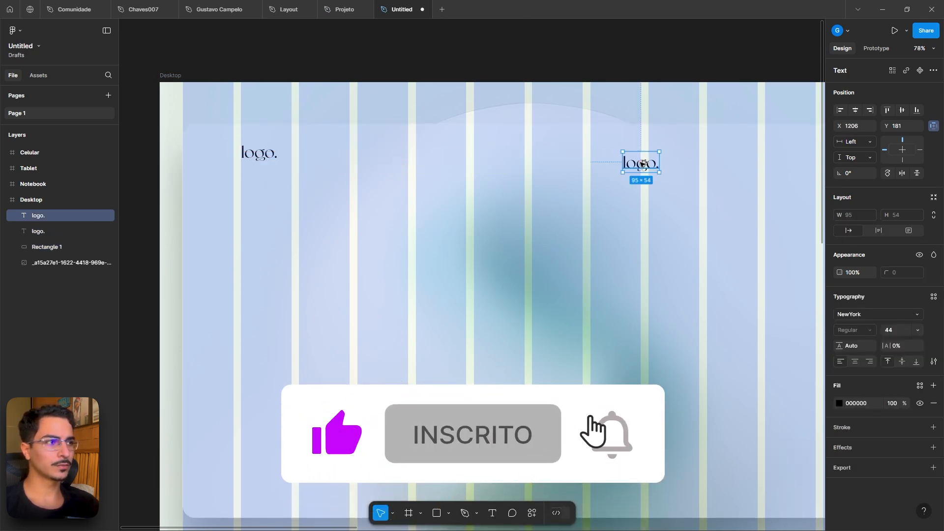
double_click(642, 164)
text(Depoimento)
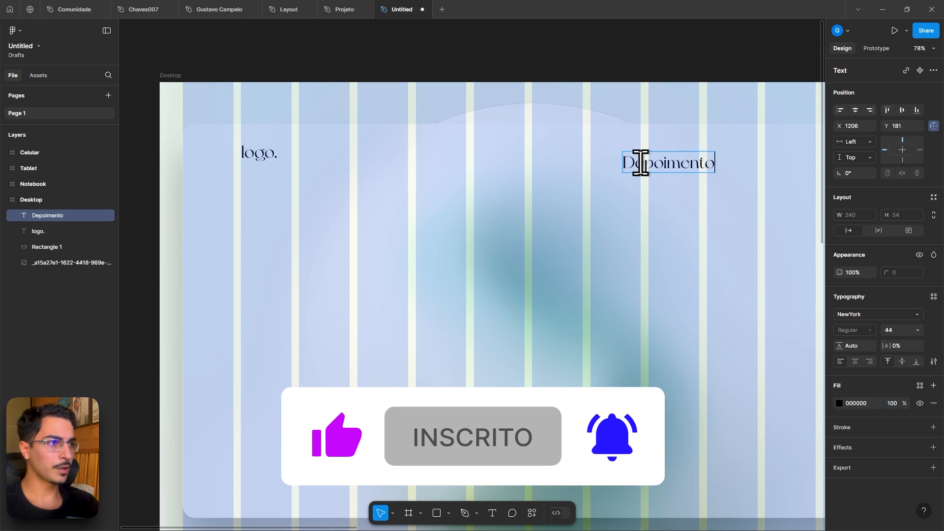
key(Escape)
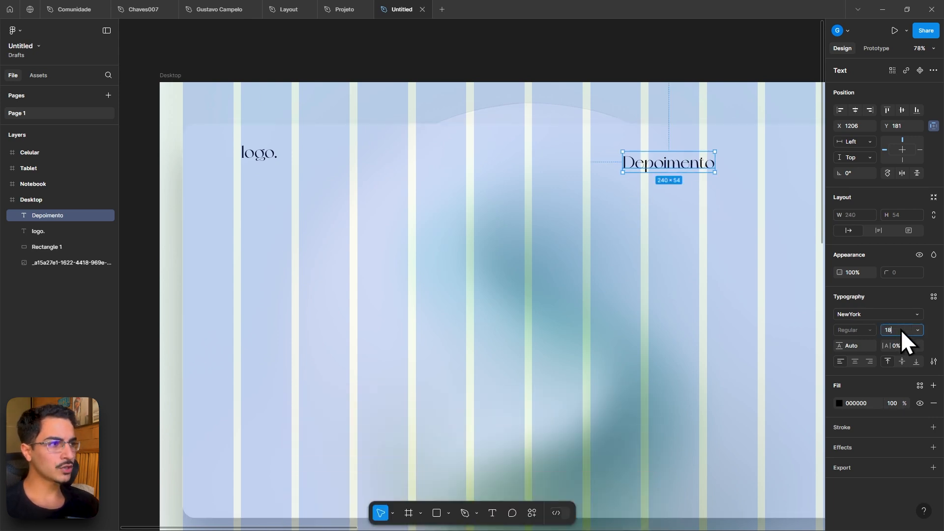
- Set the Depoimento text to 18 size in the Poppins font
click(900, 329)
text(18)
key(Return)
click(856, 317)
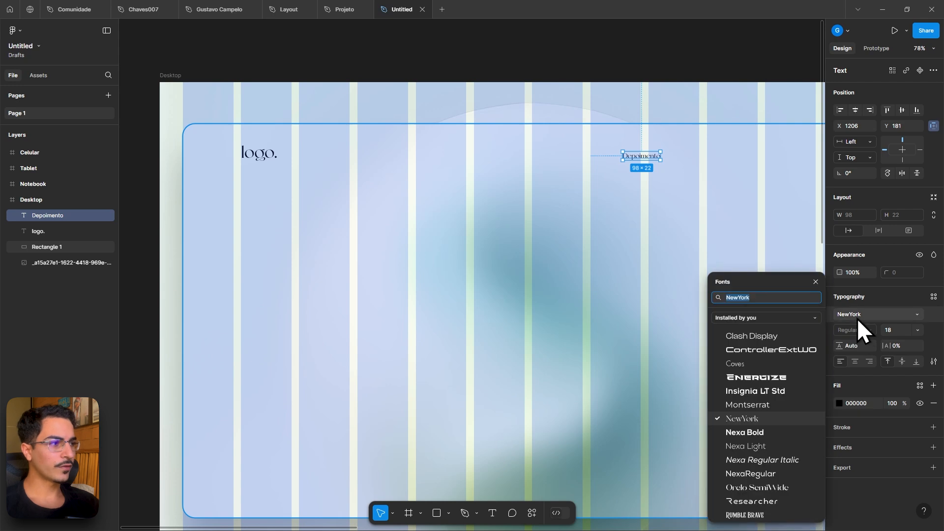
text(popp)
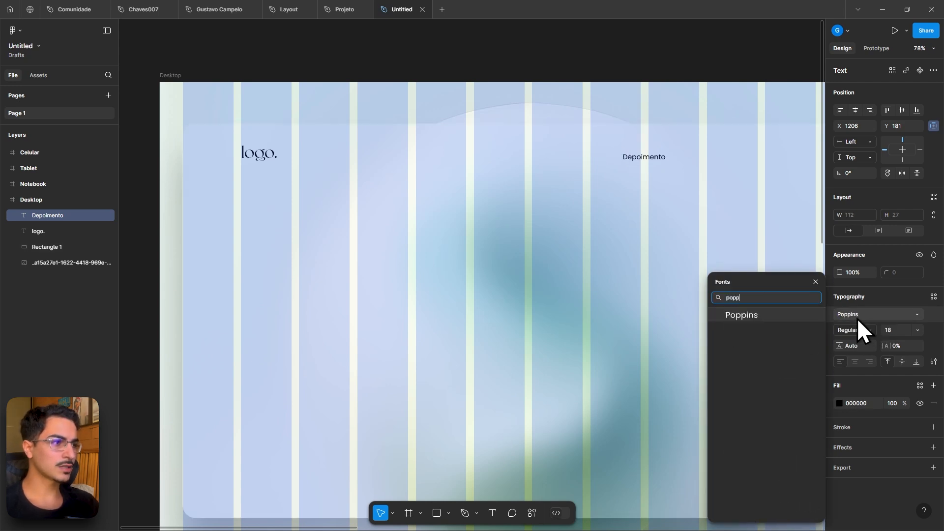
key(Return)
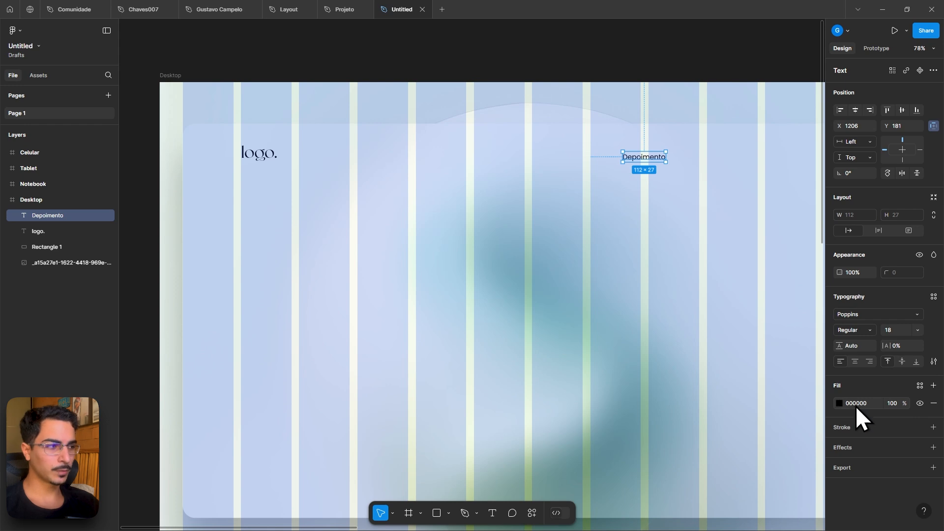
- Set the Depoimento text's fill opacity to 85%
click(896, 404)
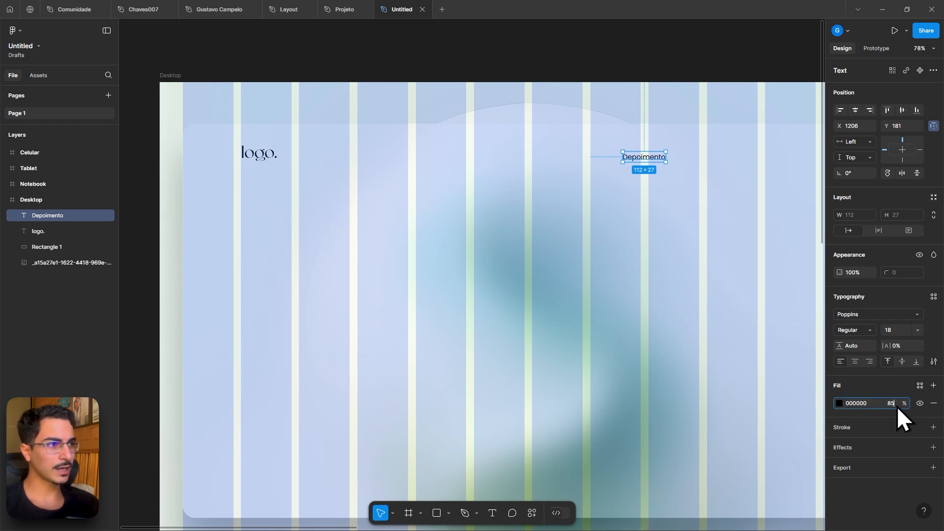
click(626, 341)
click(251, 151)
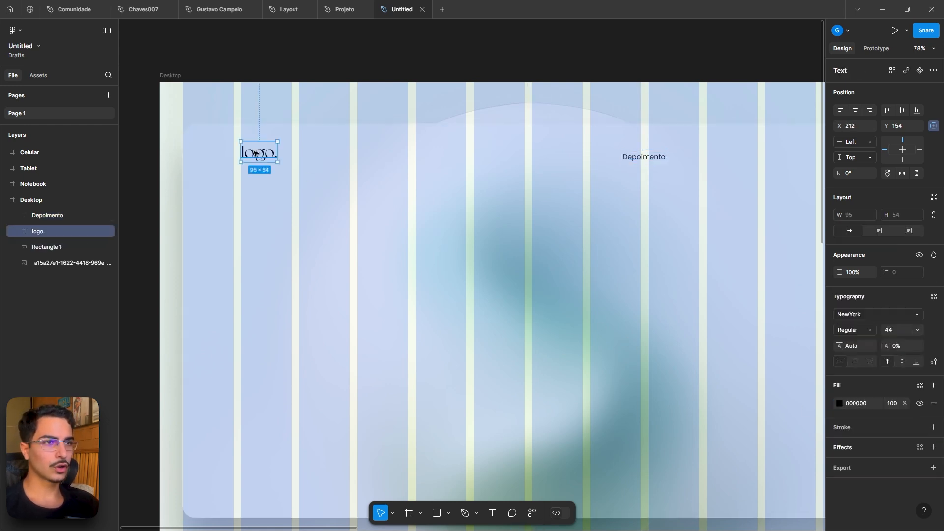
click(897, 404)
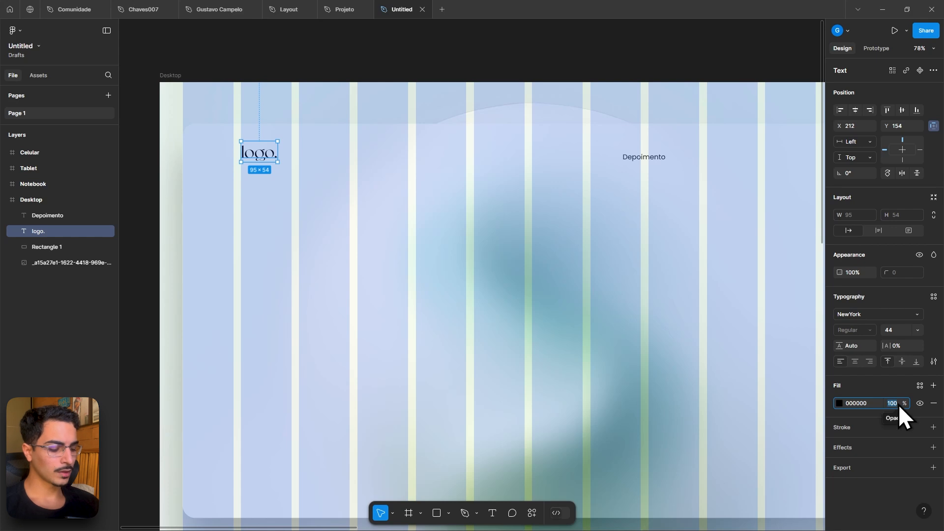
click(445, 264)
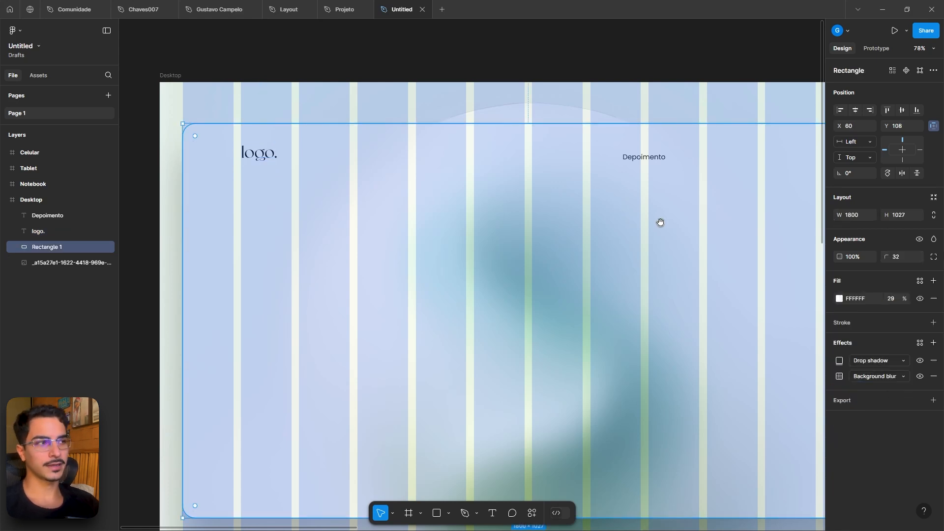
drag(660, 222, 544, 237)
drag(527, 175, 537, 179)
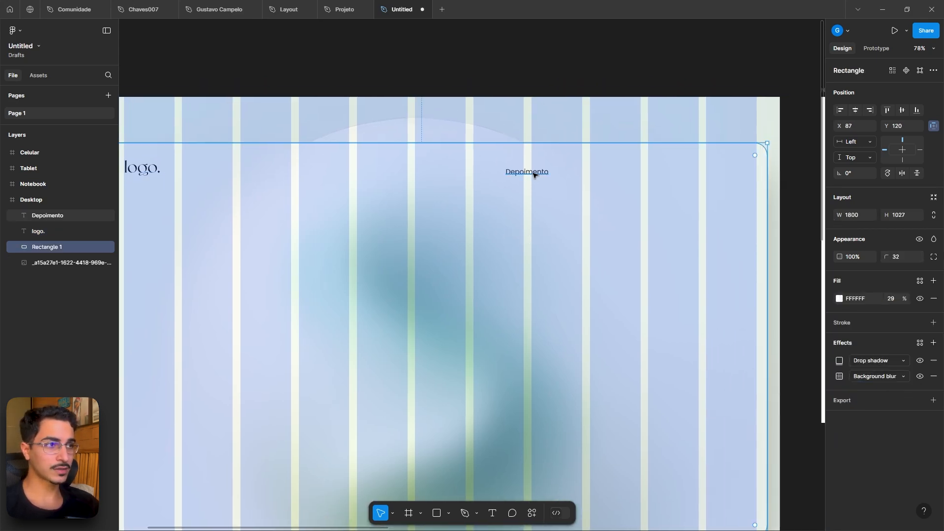
key(ctrl+z)
- Duplicate the Depoimento text just to its right and change its content to Portólio
click(536, 174)
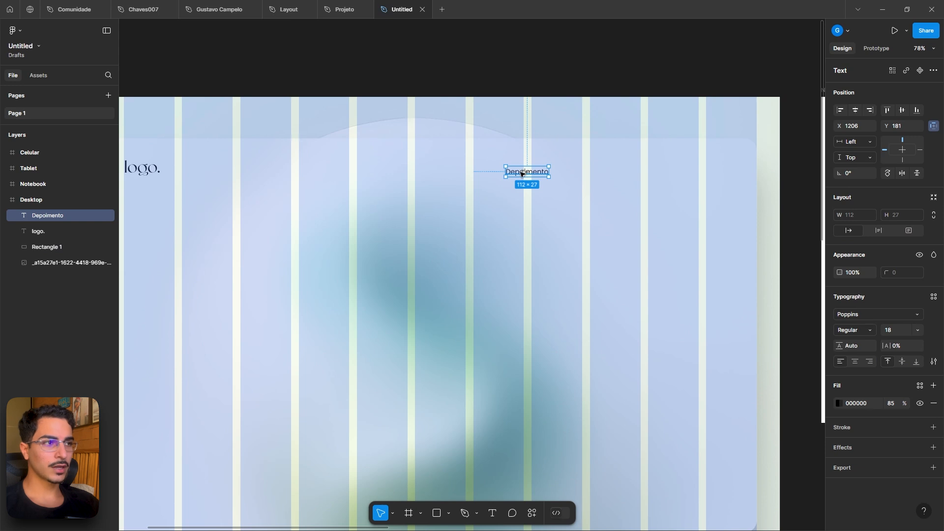
drag(521, 173, 572, 173)
double_click(582, 175)
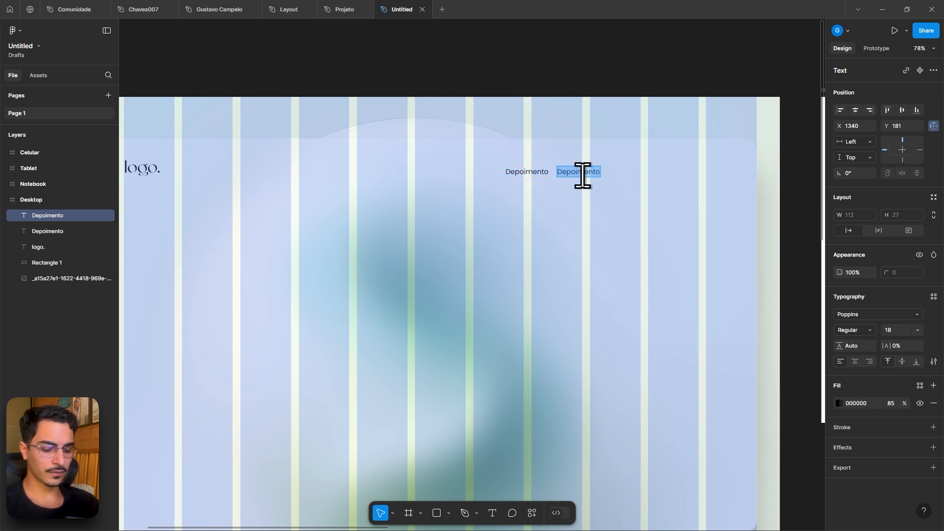
text(Portó)
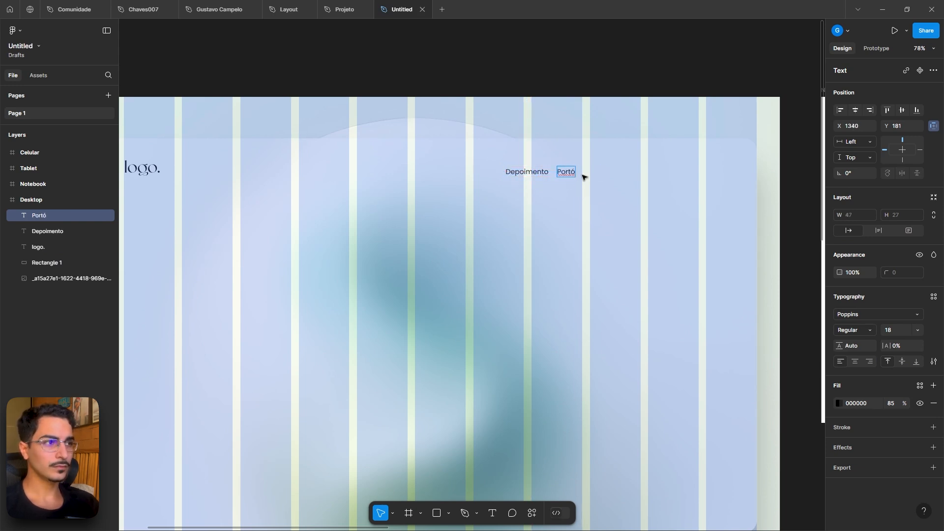
text(lio)
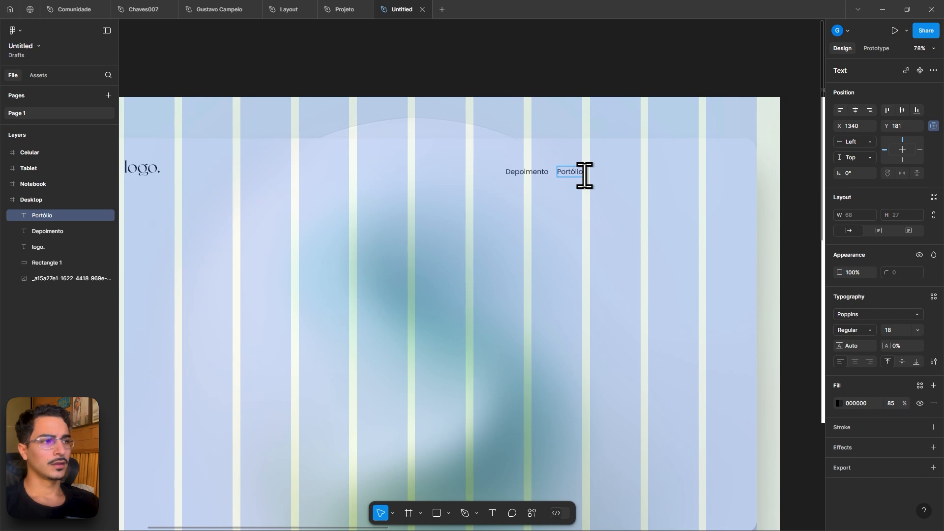
key(Escape)
- Hide the layout grids
scroll(733, 230, down, 2)
scroll(647, 192, up, 3)
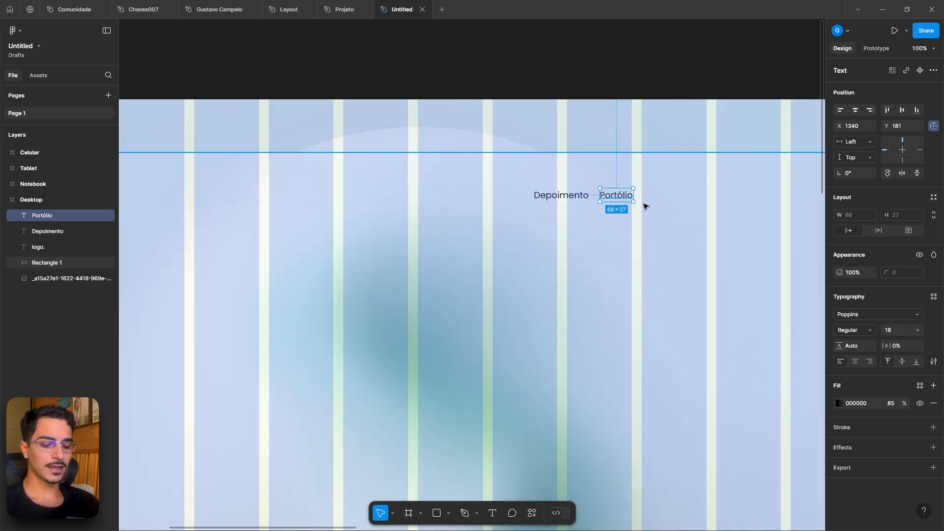
key(shift+g)
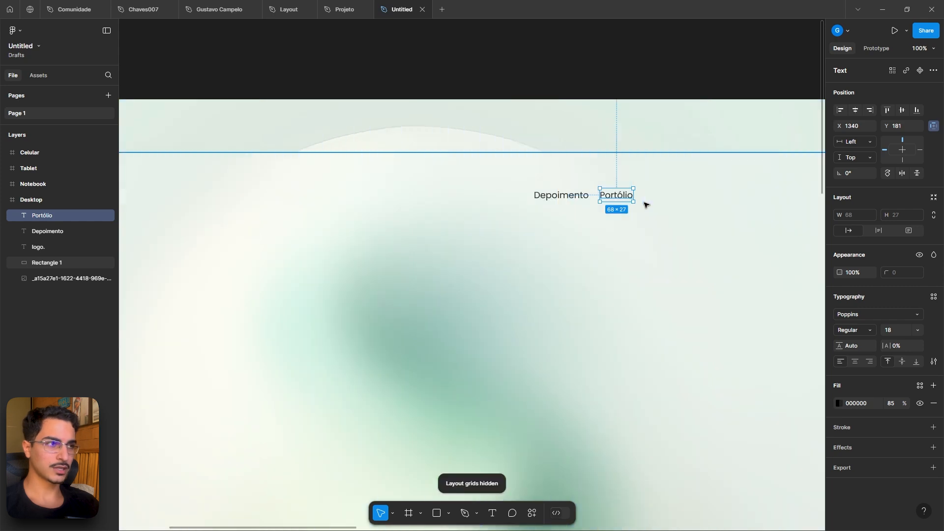
drag(680, 270, 529, 243)
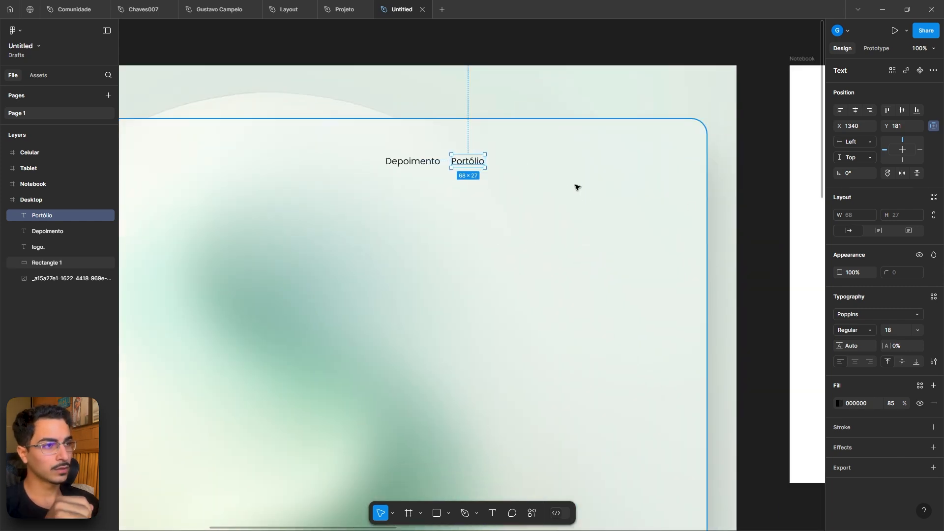
click(510, 185)
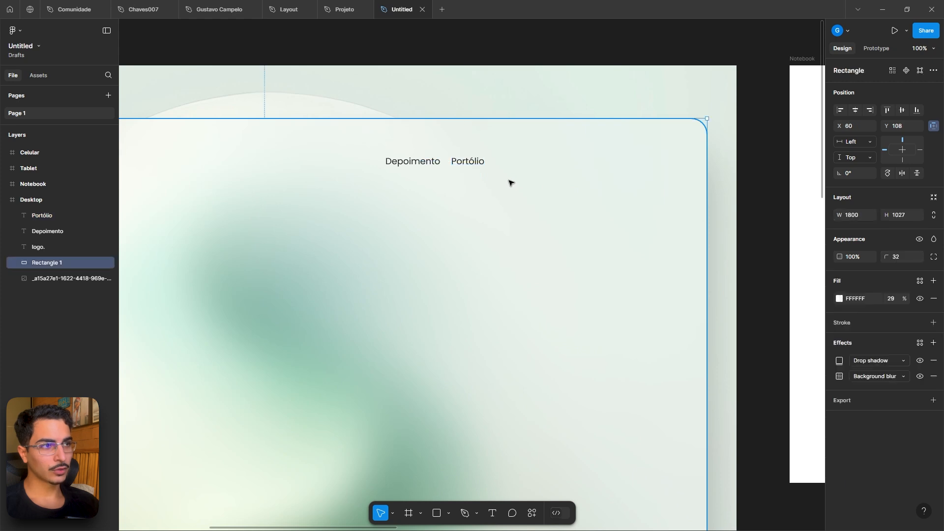
drag(525, 185, 528, 184)
scroll(528, 183, down, 5)
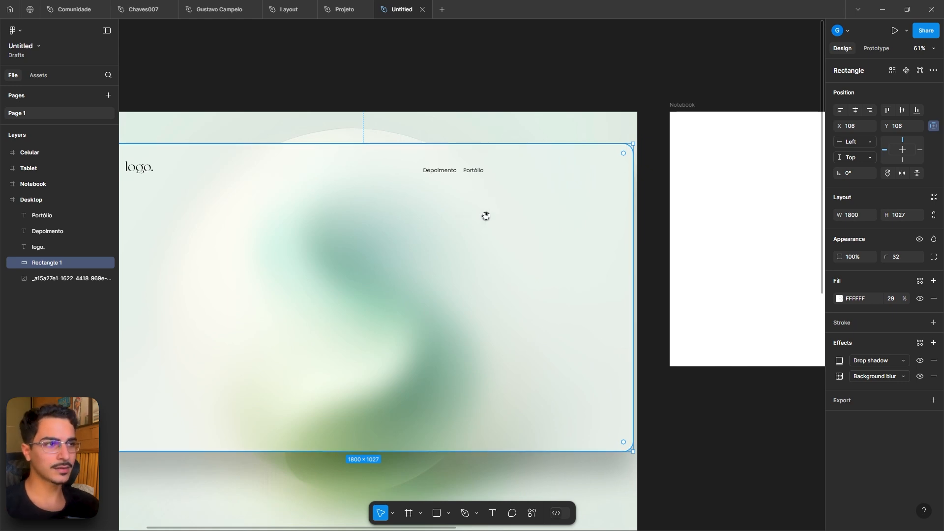
scroll(485, 215, left, 3)
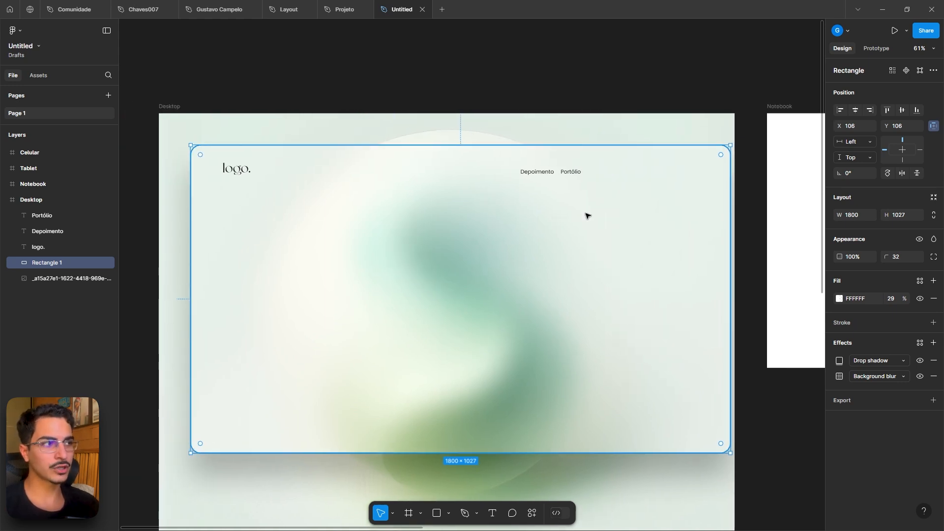
key(ctrl+z)
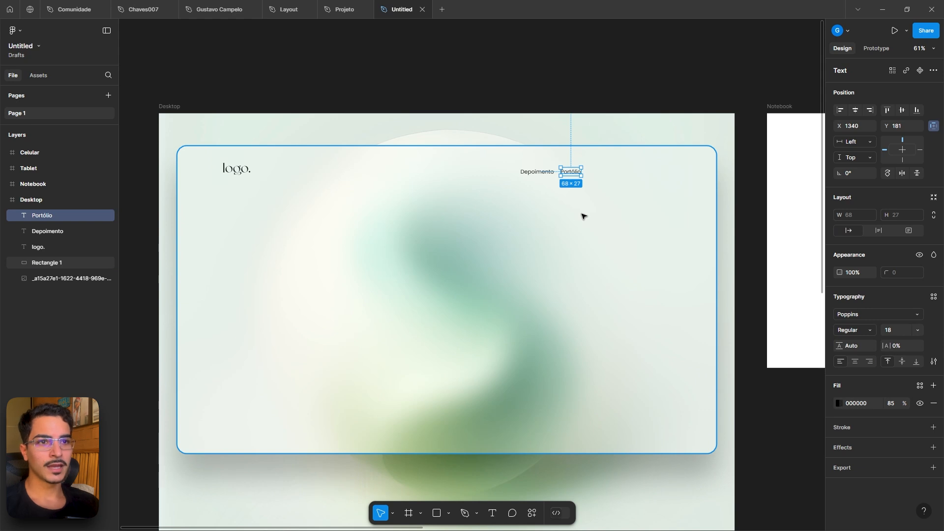
- Lock the frosted card rectangle layer in the Desktop frame
click(419, 205)
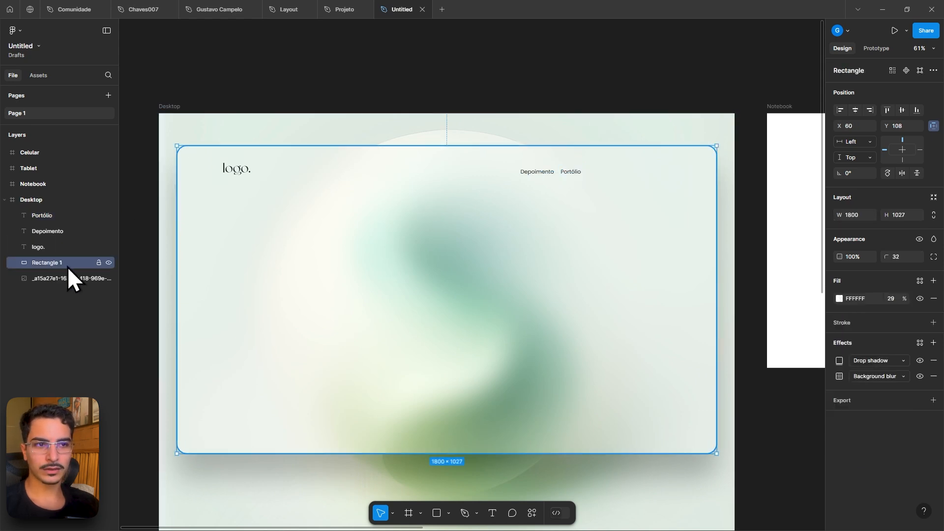
click(98, 263)
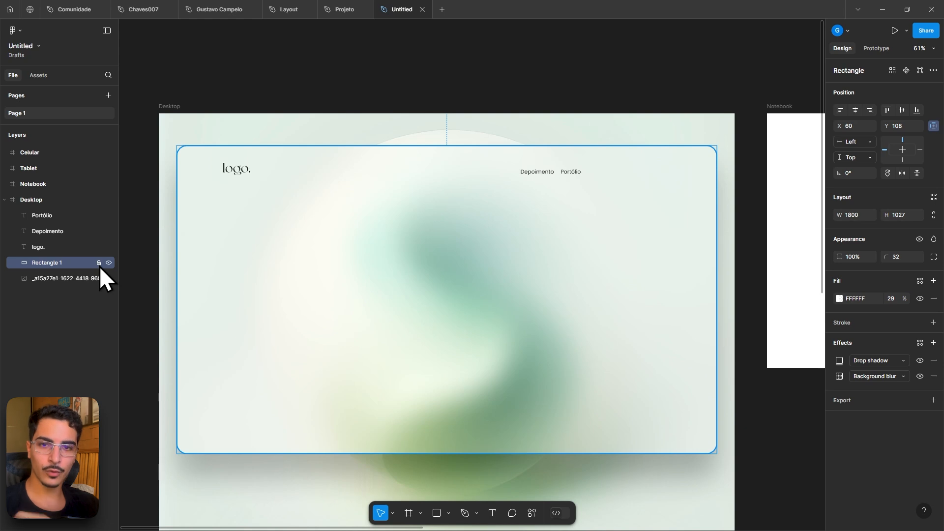
click(451, 238)
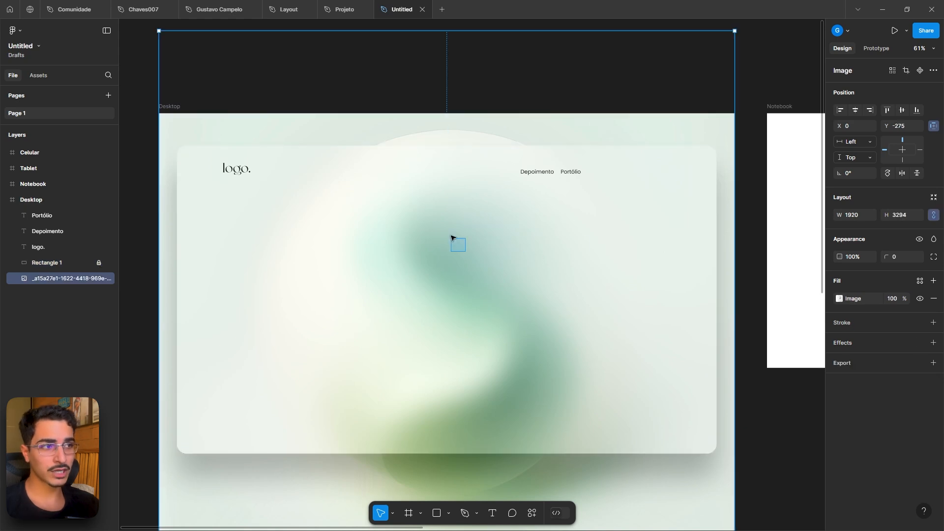
click(547, 38)
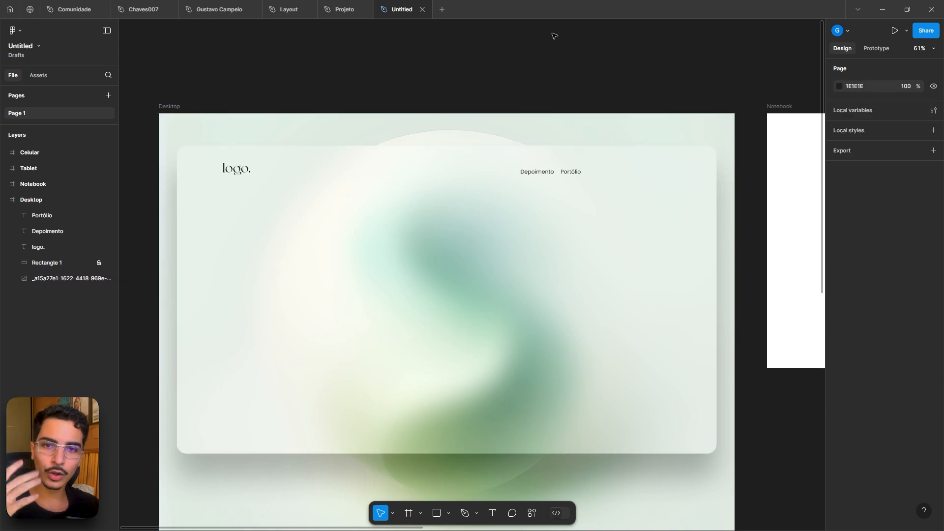
- Lock the background image layer in the Desktop frame
drag(558, 80, 560, 66)
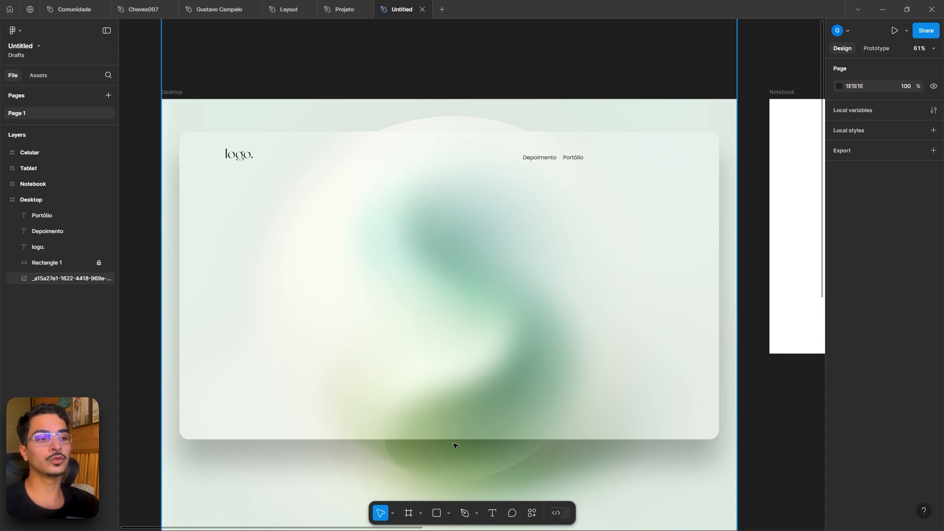
scroll(449, 445, down, 3)
drag(468, 456, 457, 352)
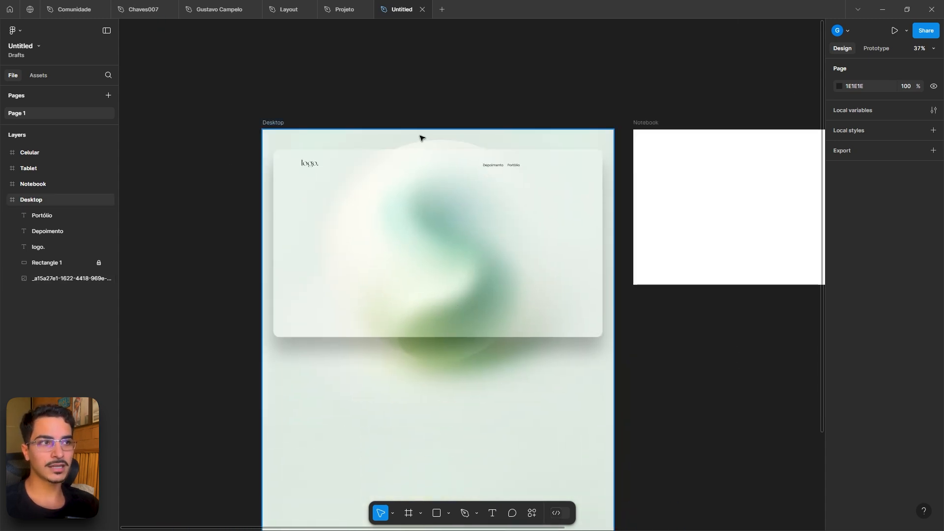
drag(421, 138, 433, 96)
click(440, 102)
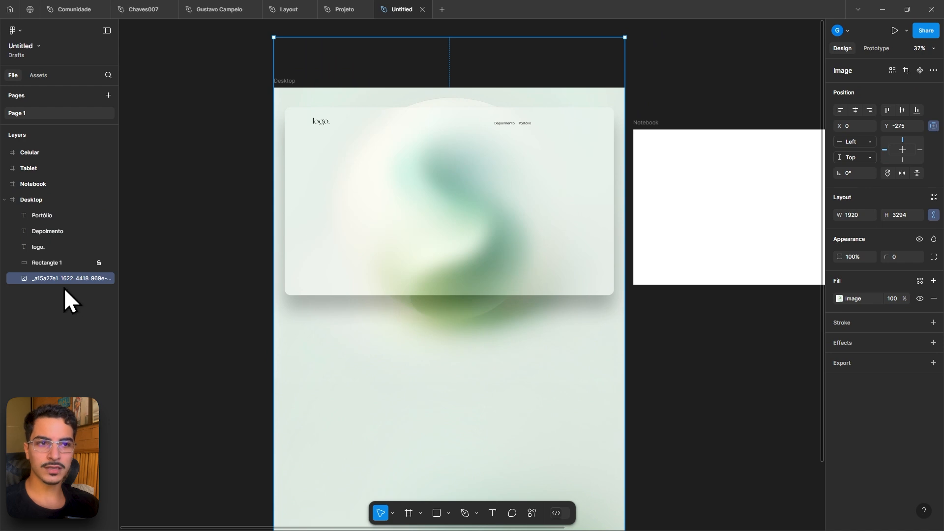
click(98, 278)
click(470, 368)
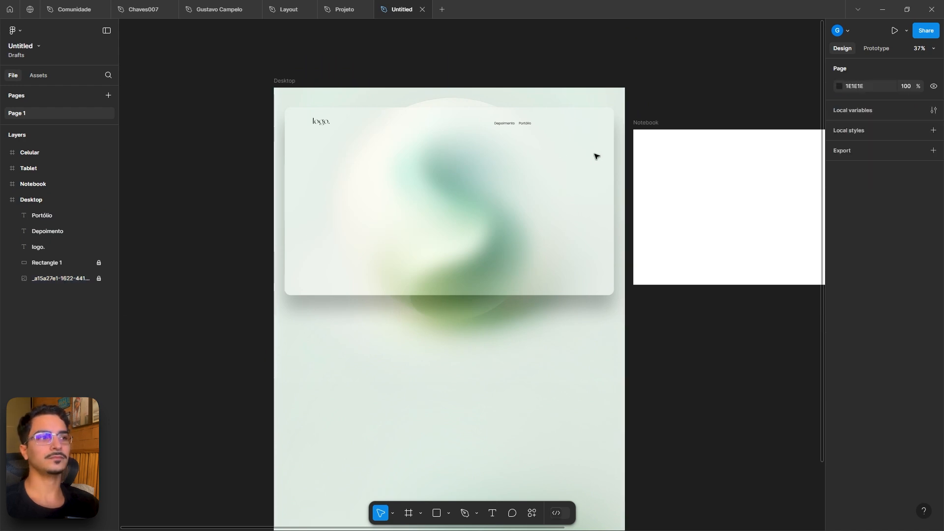
- Compare the navigation links with those in the reference Projeto file
scroll(556, 139, up, 5)
click(469, 108)
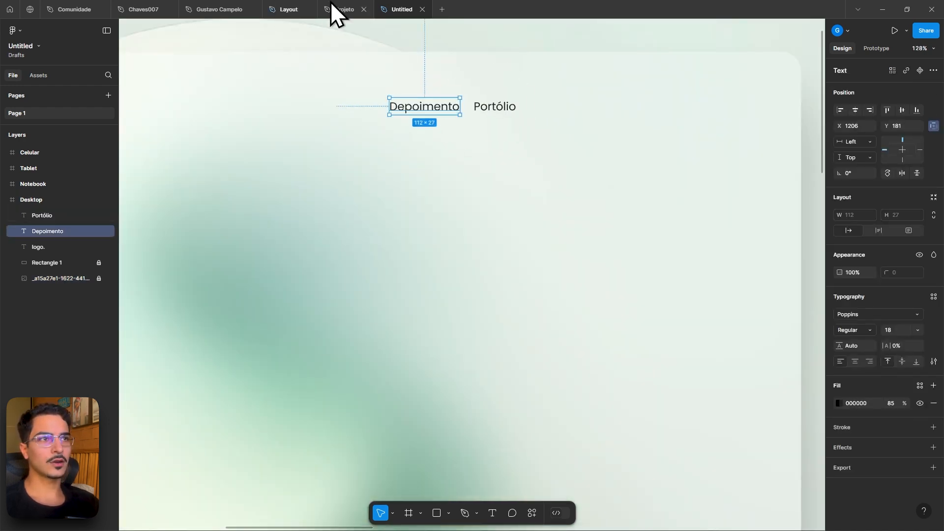
click(339, 9)
scroll(558, 229, up, 1)
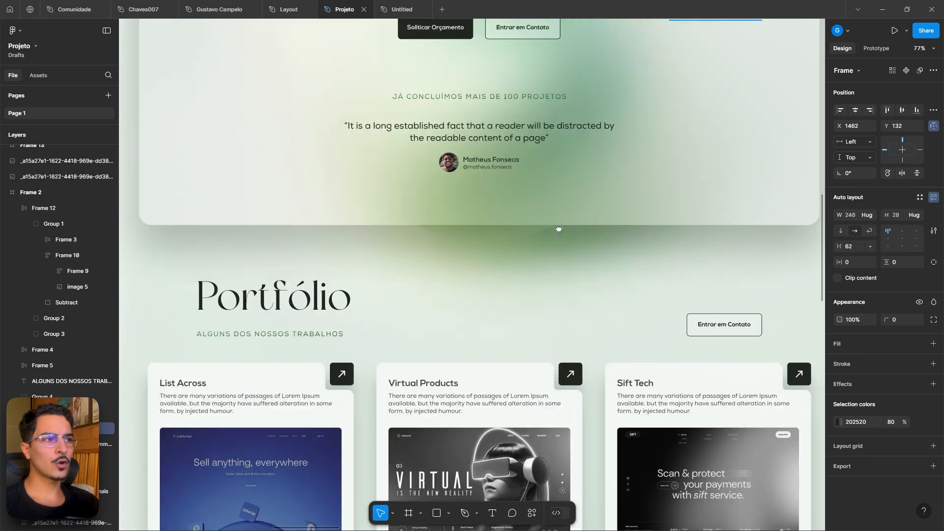
scroll(558, 228, up, 5)
scroll(619, 154, up, 5)
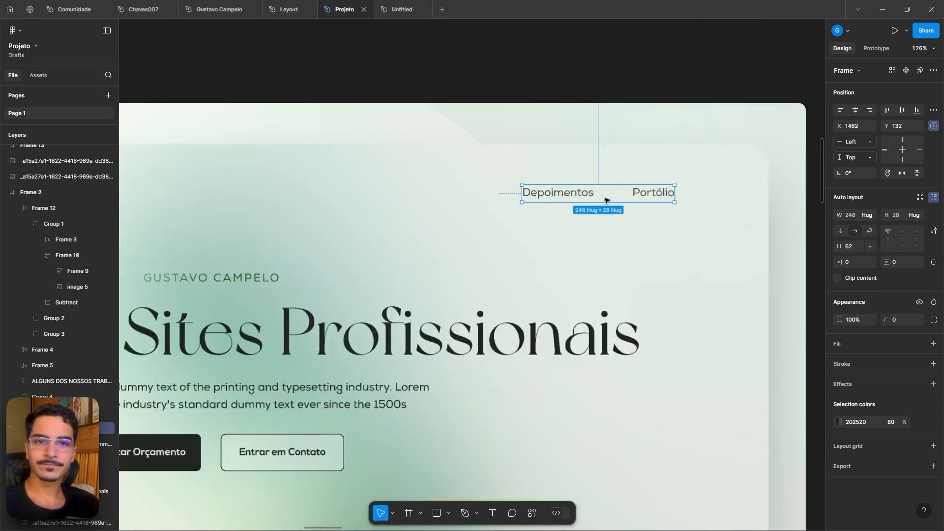
scroll(605, 200, up, 2)
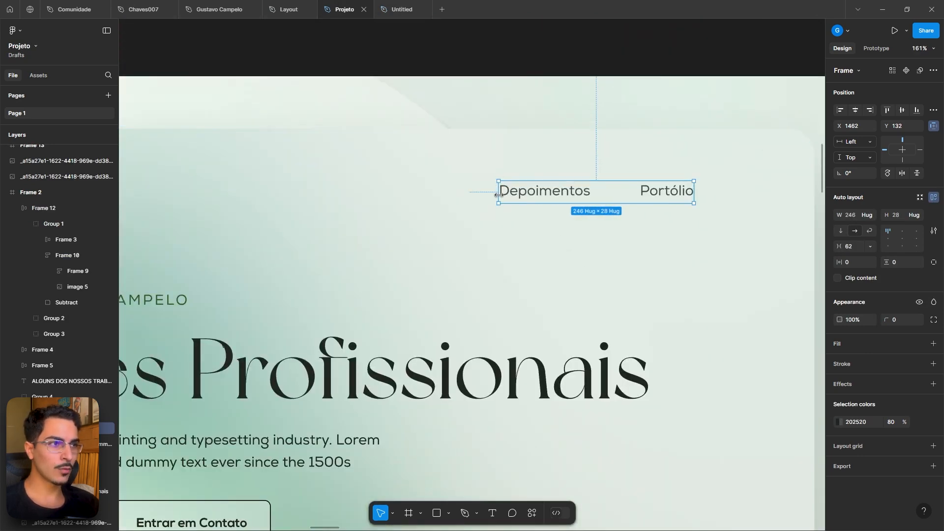
click(393, 10)
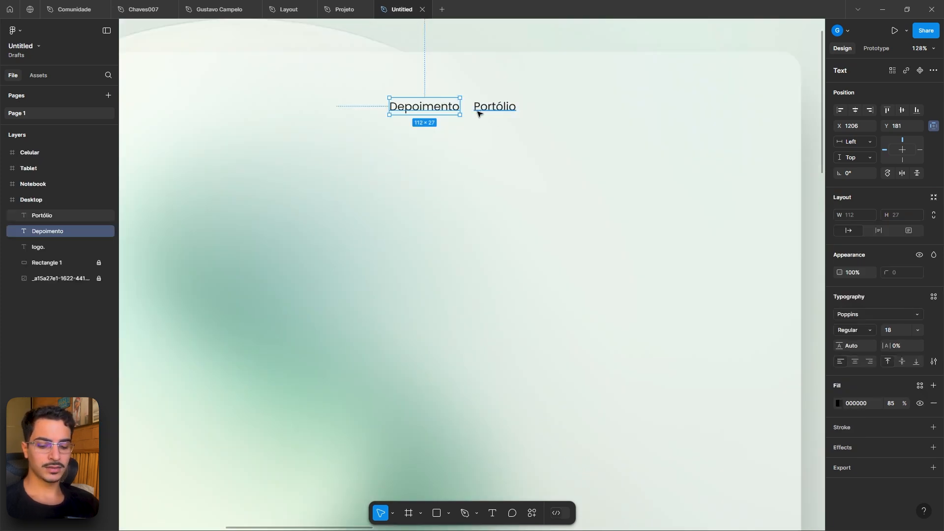
- Wrap the Depoimento and Portólio texts together in an auto layout frame
shift+click(503, 109)
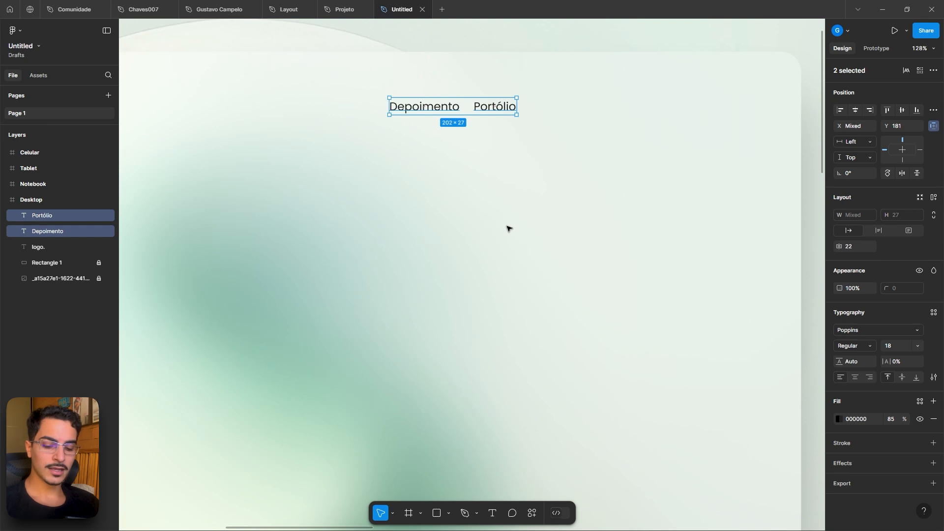
key(shift+a)
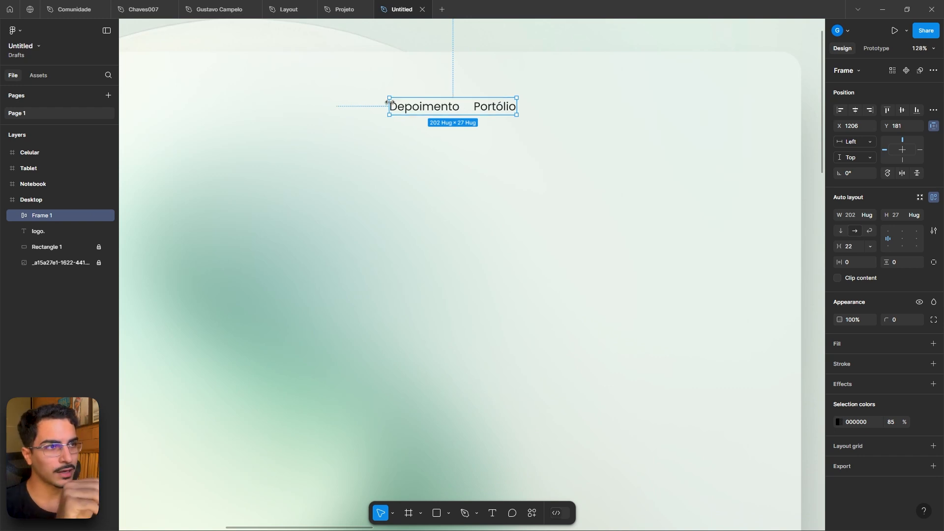
click(13, 216)
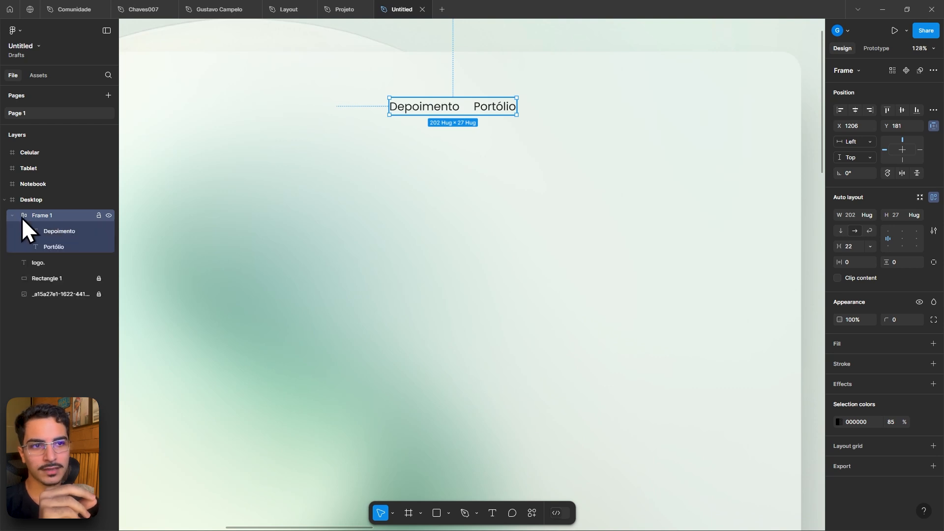
click(48, 230)
click(58, 242)
click(58, 229)
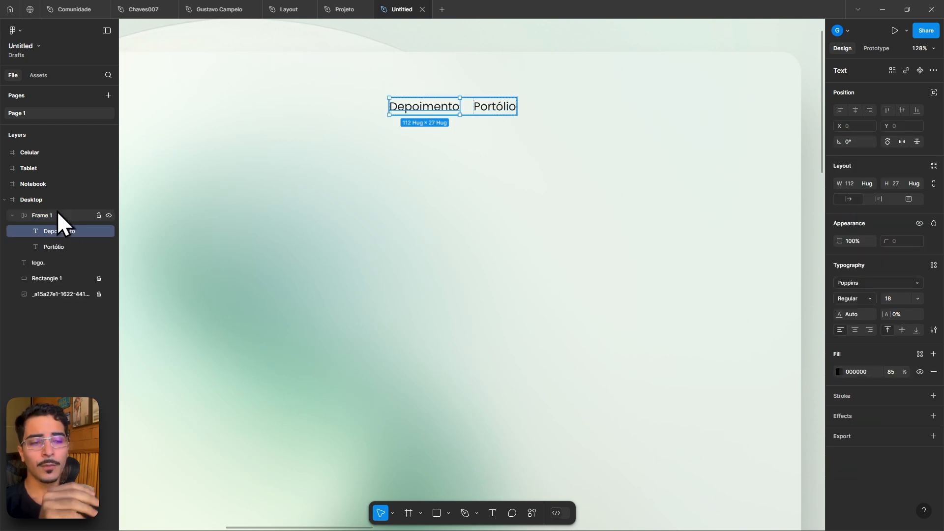
click(57, 213)
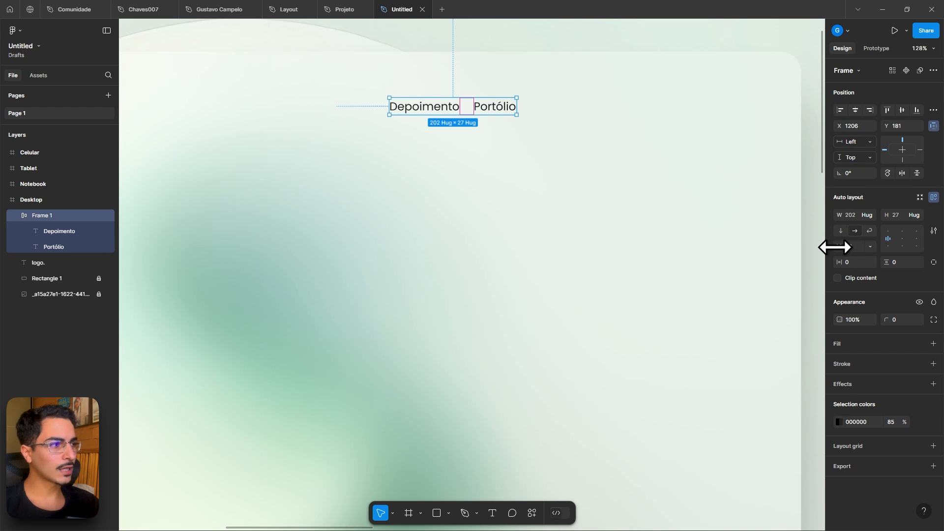
- Widen the navigation auto layout frame to about 502 px with the layout grids shown
mouse_move(836, 246)
mouse_down()
mouse_move(816, 248)
mouse_move(844, 248)
mouse_up()
key(ctrl+shift+4)
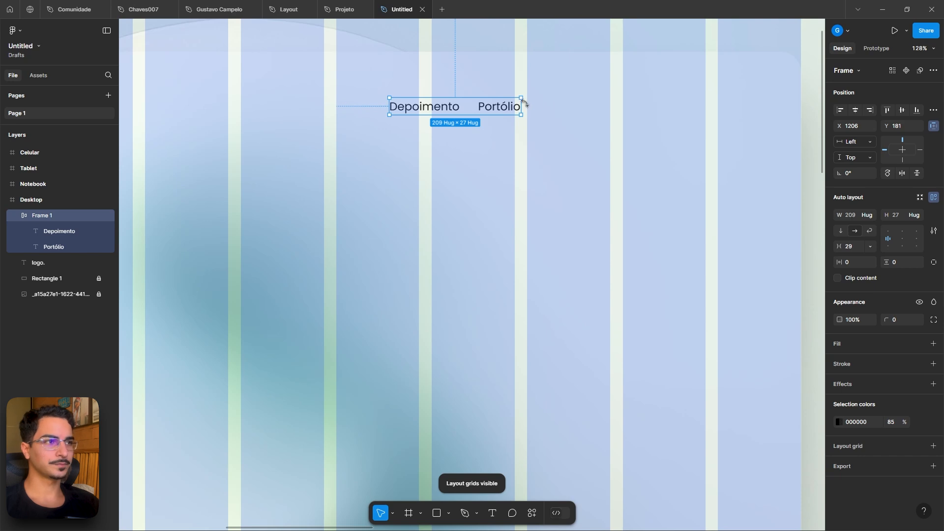
drag(521, 105, 705, 103)
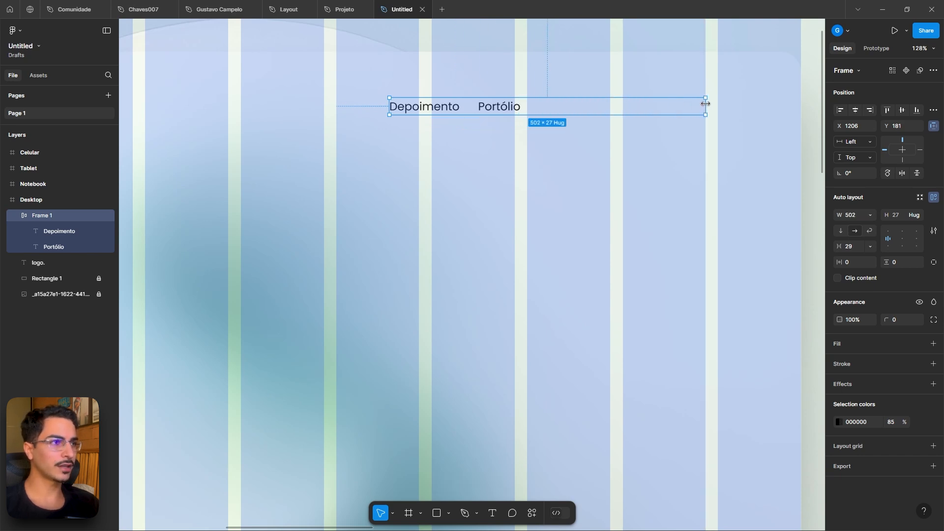
- Right-align the navigation links inside their frame, set the gap between them to 24, and hide the grids
click(916, 239)
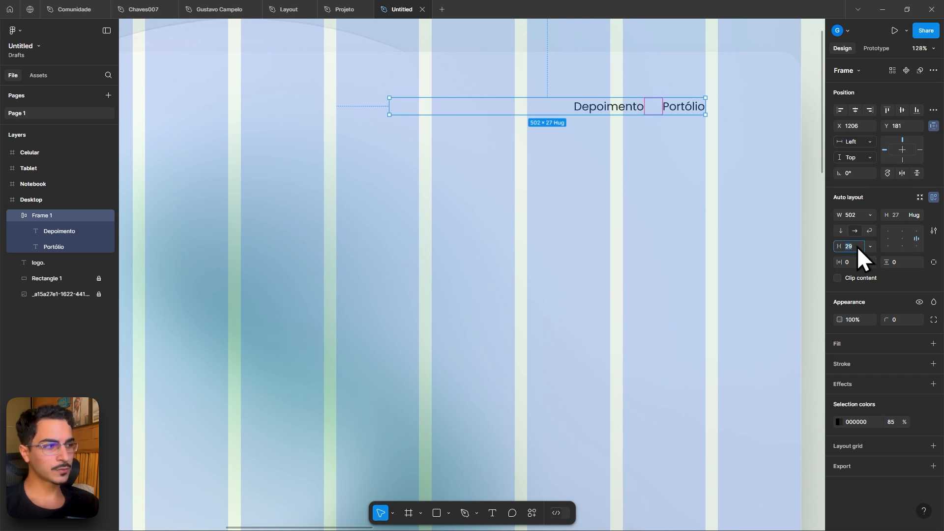
key(Return)
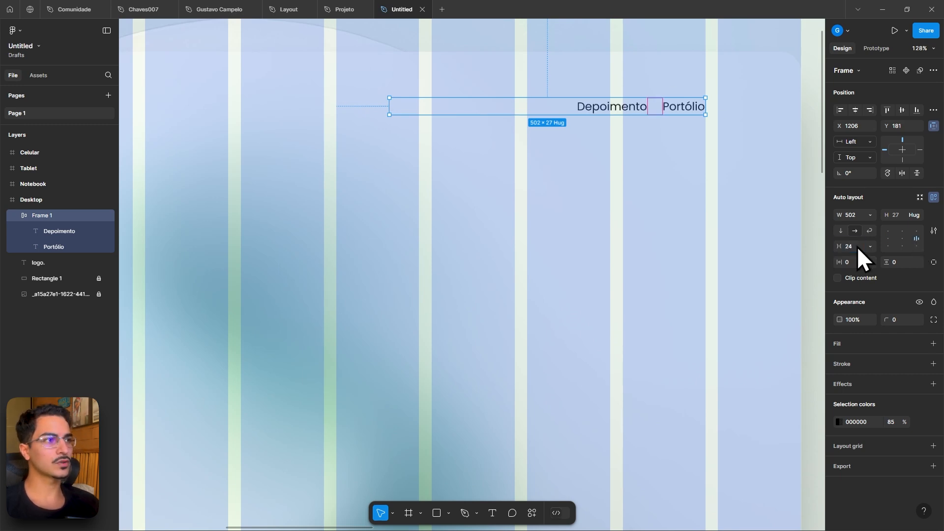
key(Escape)
key(ctrl+shift+4)
- Duplicate the logo text onto the card center and change its content to Criação de Sites Profissionais
scroll(780, 248, down, 10)
scroll(781, 248, up, 8)
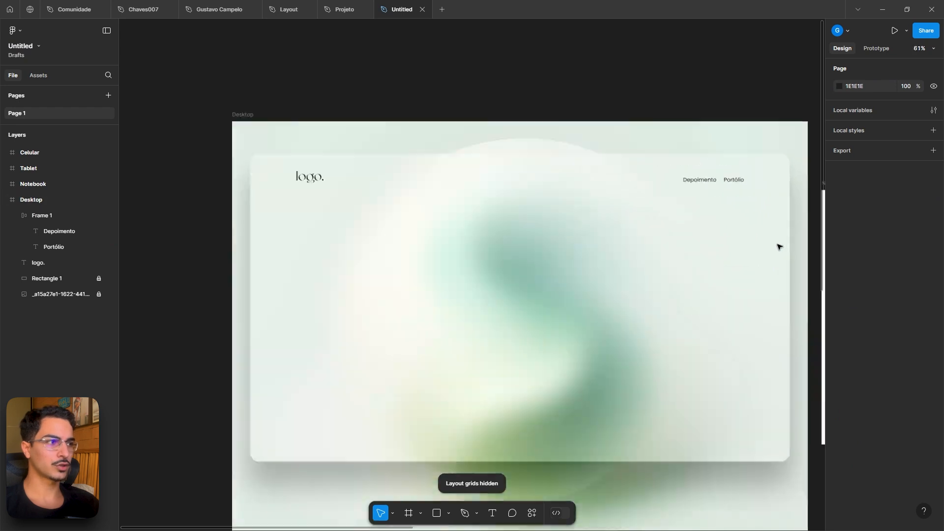
drag(633, 233, 713, 181)
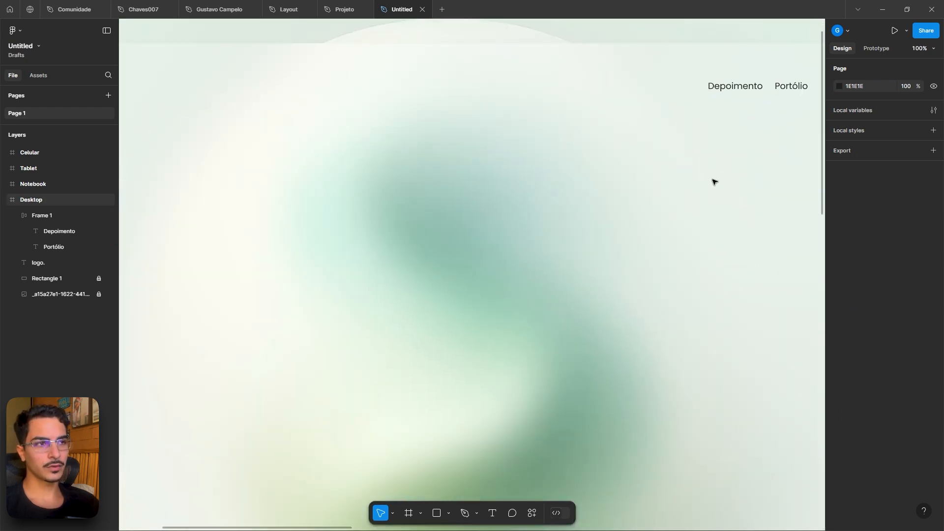
scroll(712, 181, down, 4)
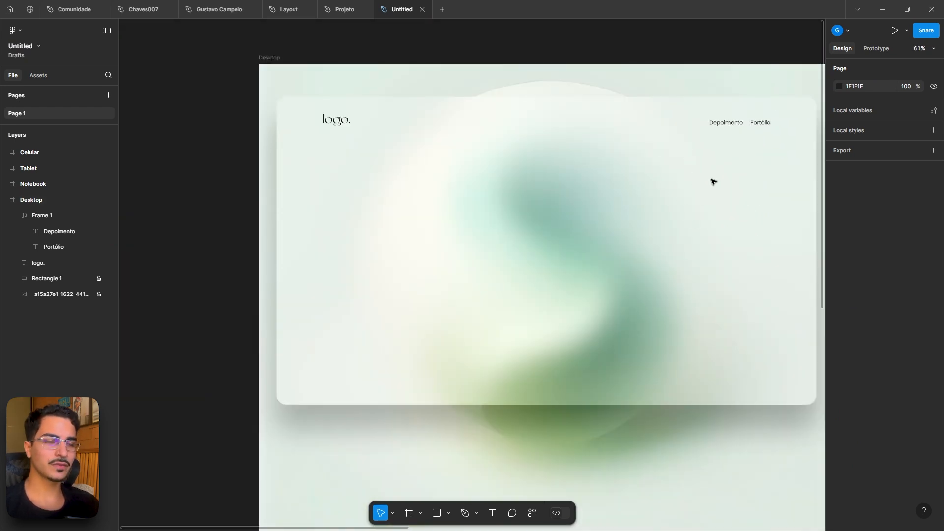
drag(712, 179, 666, 191)
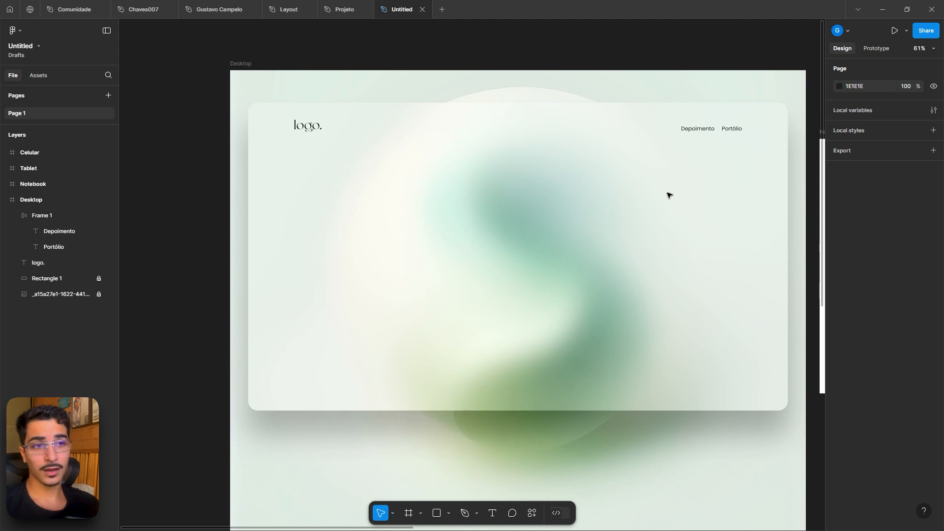
drag(307, 126, 537, 218)
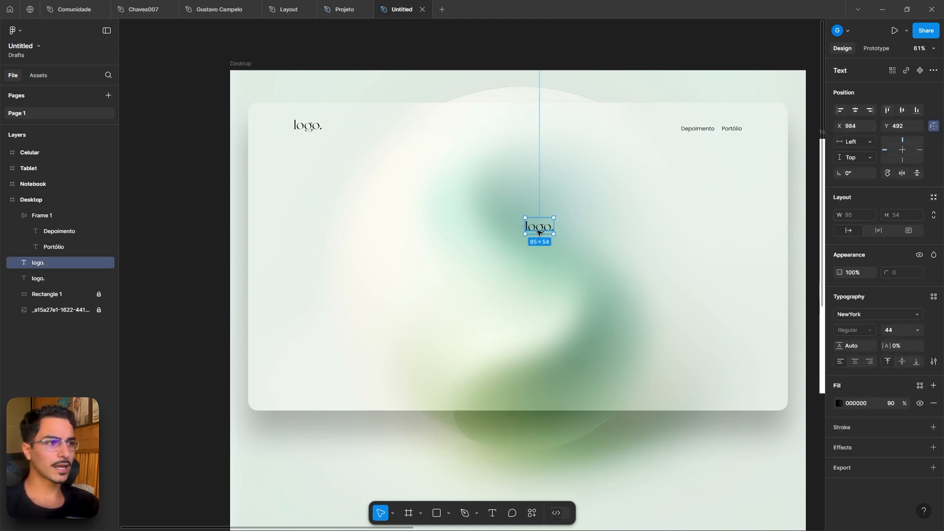
double_click(538, 231)
text(Criação de)
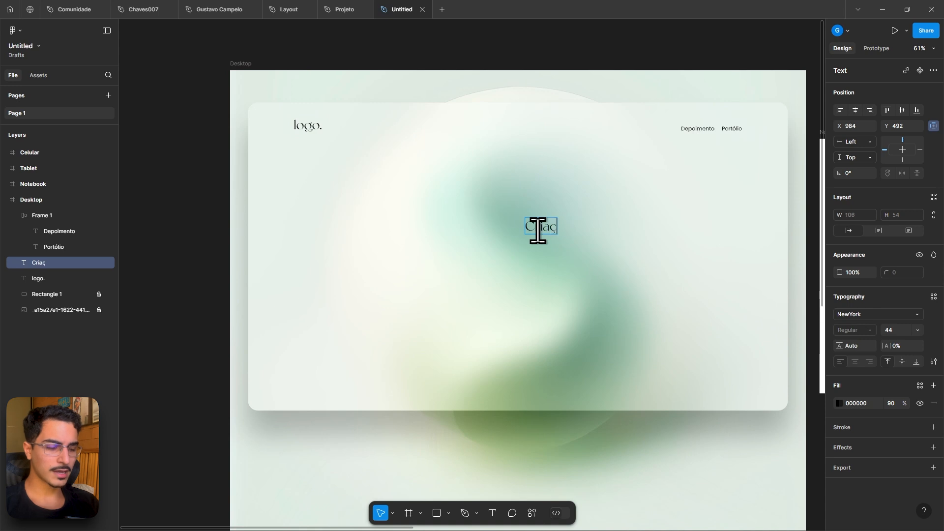
text(ite)
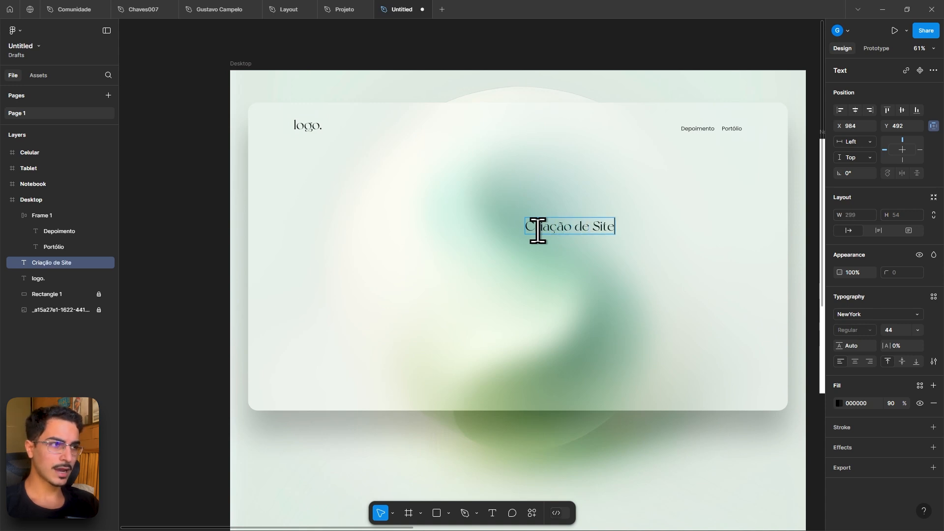
text(s Profissionais)
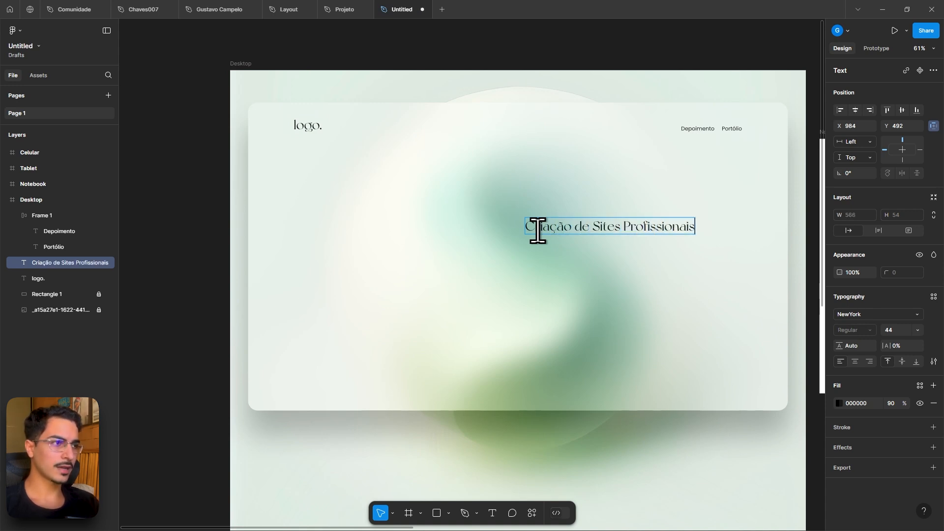
key(Escape)
- Center the headline horizontally and vertically within the Desktop frame
drag(598, 230, 505, 225)
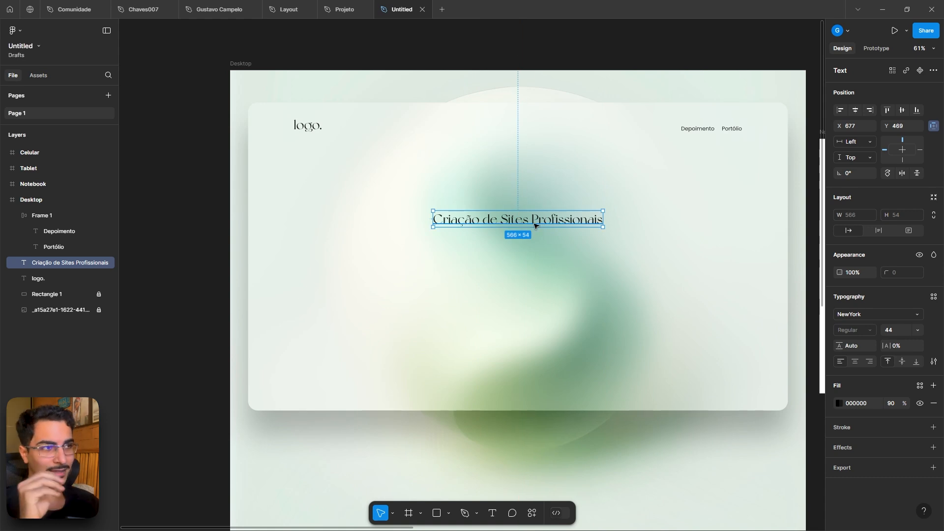
mouse_move(508, 223)
mouse_down()
mouse_move(390, 227)
mouse_move(562, 219)
mouse_move(497, 205)
mouse_move(628, 202)
mouse_move(518, 194)
mouse_move(501, 207)
mouse_move(509, 218)
mouse_up()
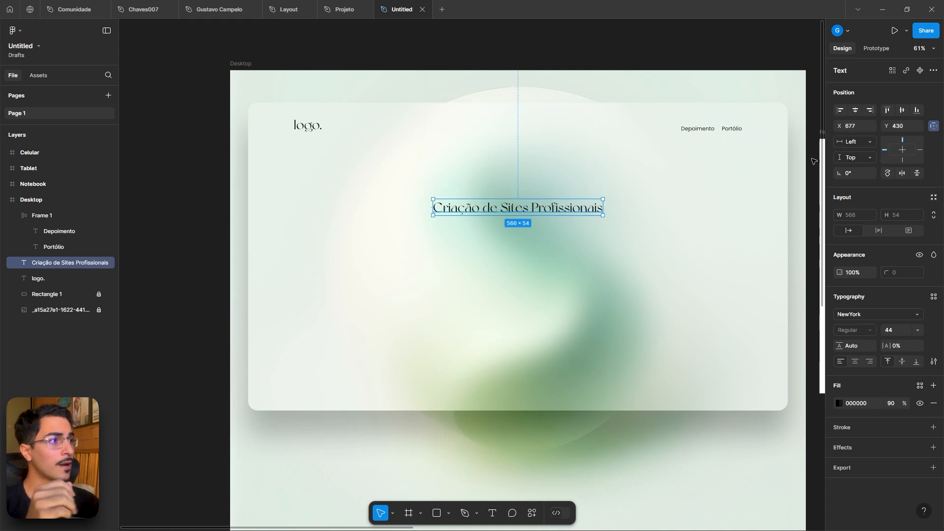
click(854, 110)
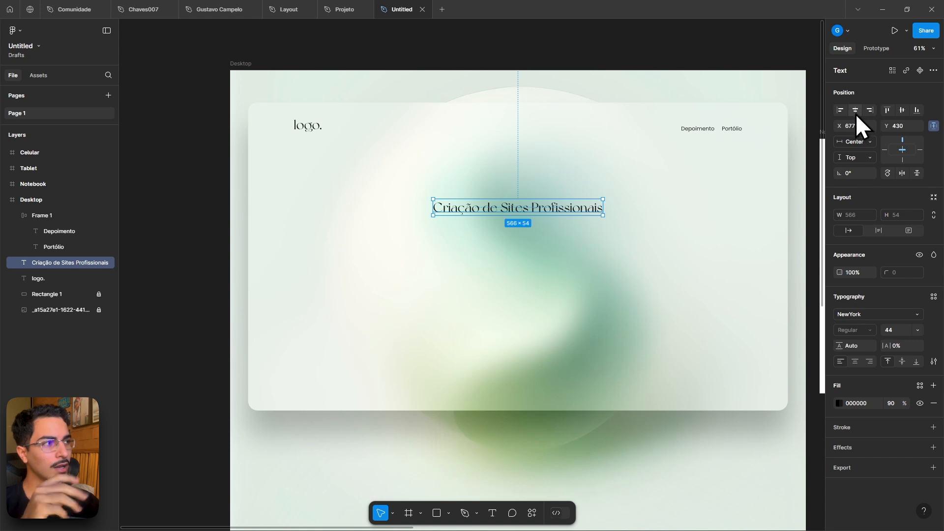
click(902, 111)
- Move the headline up onto the frosted card and set its font size to 76
scroll(733, 242, down, 5)
scroll(672, 377, right, 2)
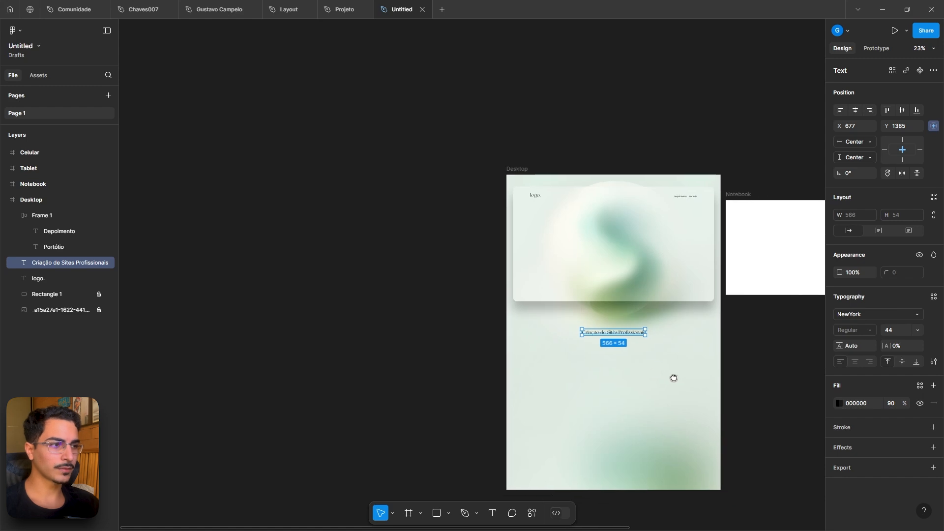
mouse_move(626, 333)
mouse_down()
mouse_move(626, 261)
mouse_move(618, 344)
mouse_move(621, 237)
mouse_move(619, 351)
mouse_up()
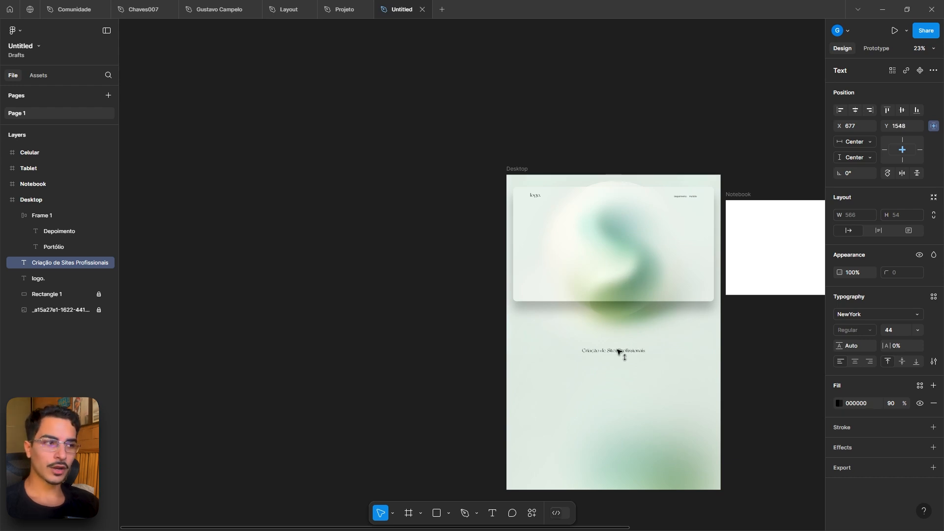
scroll(618, 351, up, 5)
drag(645, 354, 568, 162)
text(76)
key(Return)
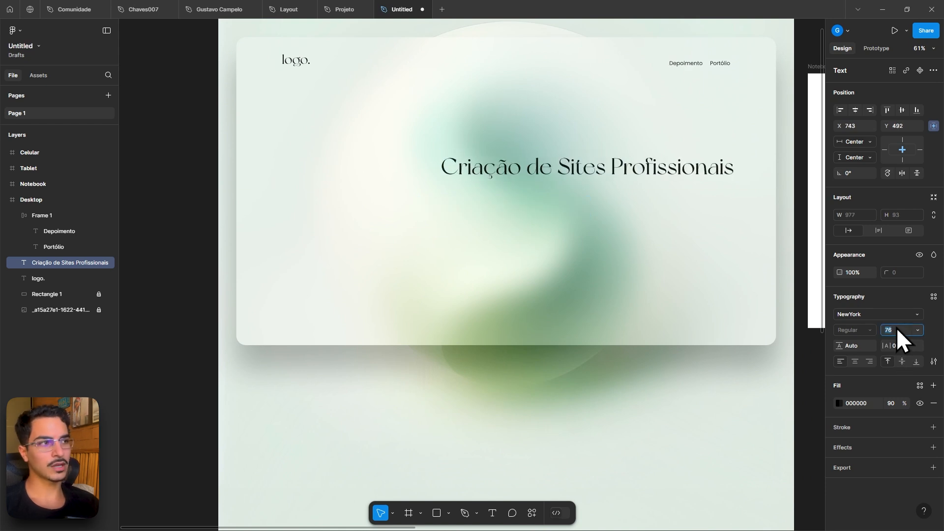
- Re-center the headline horizontally in the frame and nudge it slightly upward
double_click(599, 168)
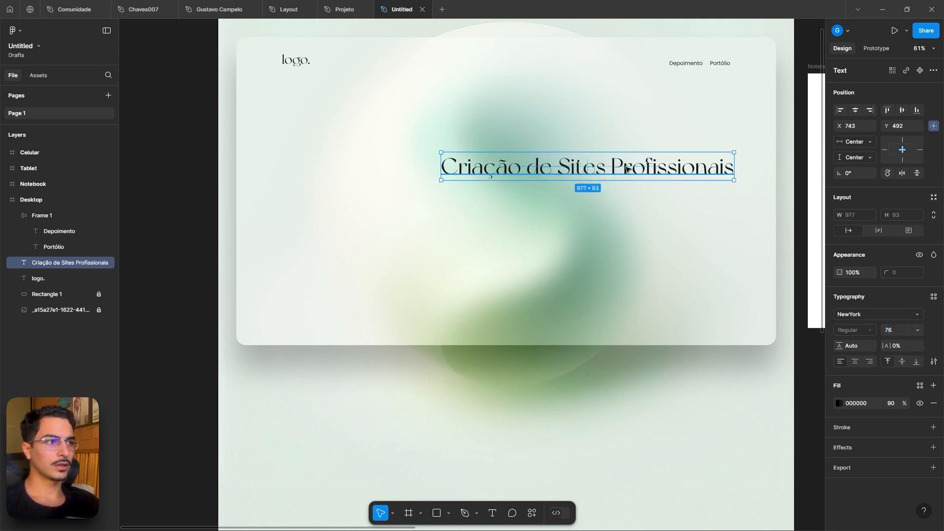
drag(628, 169, 543, 159)
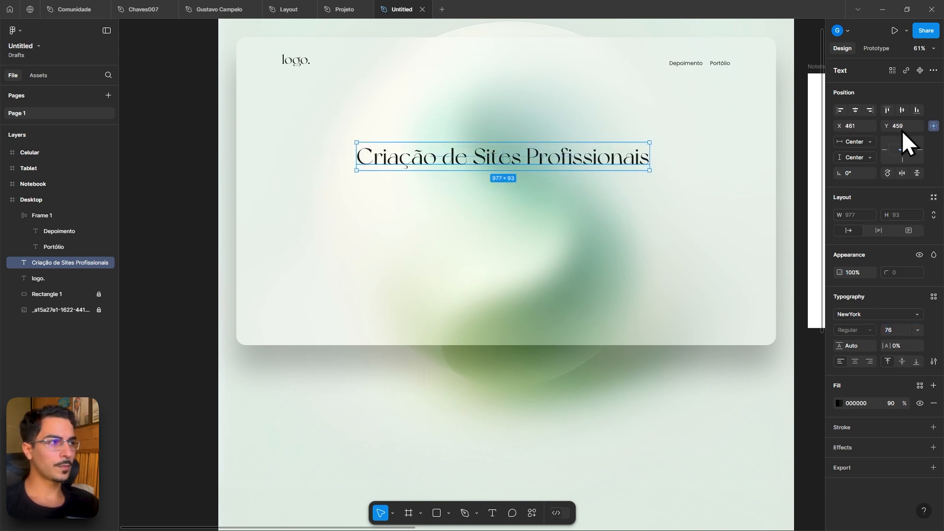
click(855, 110)
scroll(625, 246, up, 1)
drag(570, 189, 570, 171)
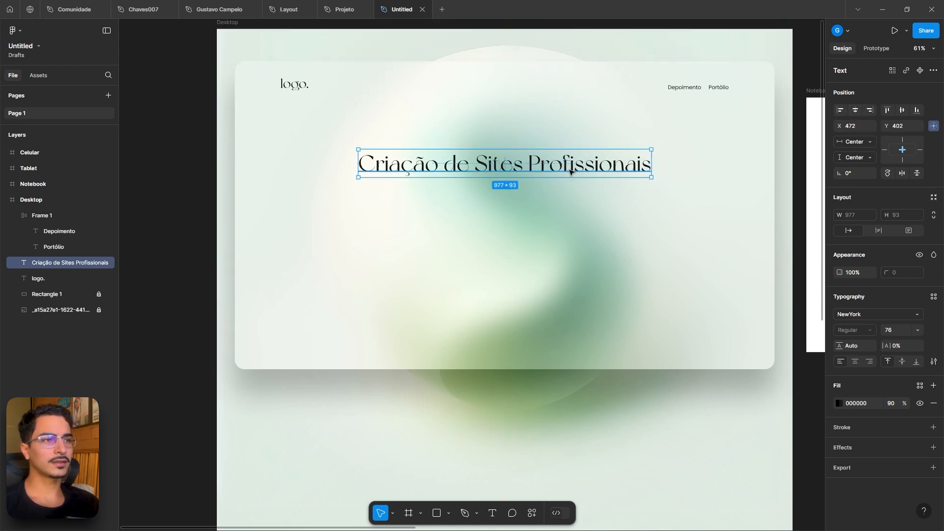
- Duplicate the Depoimento navigation link onto the center of the card
click(343, 10)
scroll(378, 413, down, 3)
scroll(378, 413, left, 4)
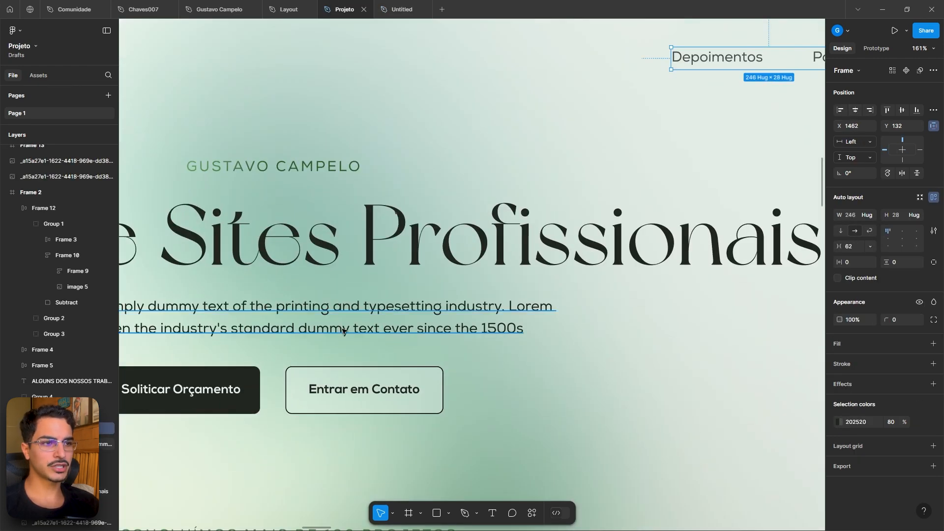
scroll(345, 331, down, 3)
drag(444, 344, 488, 327)
click(405, 9)
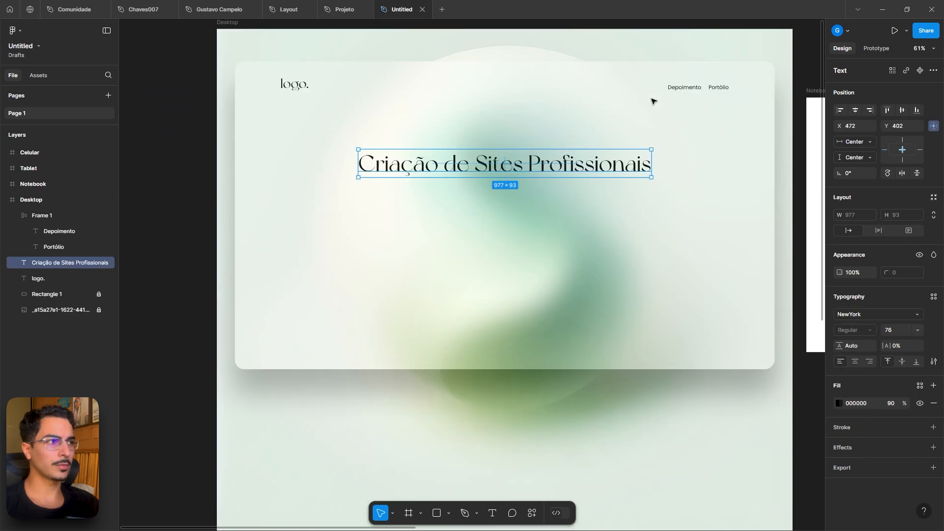
click(684, 88)
click(684, 89)
drag(684, 88, 488, 228)
click(694, 94)
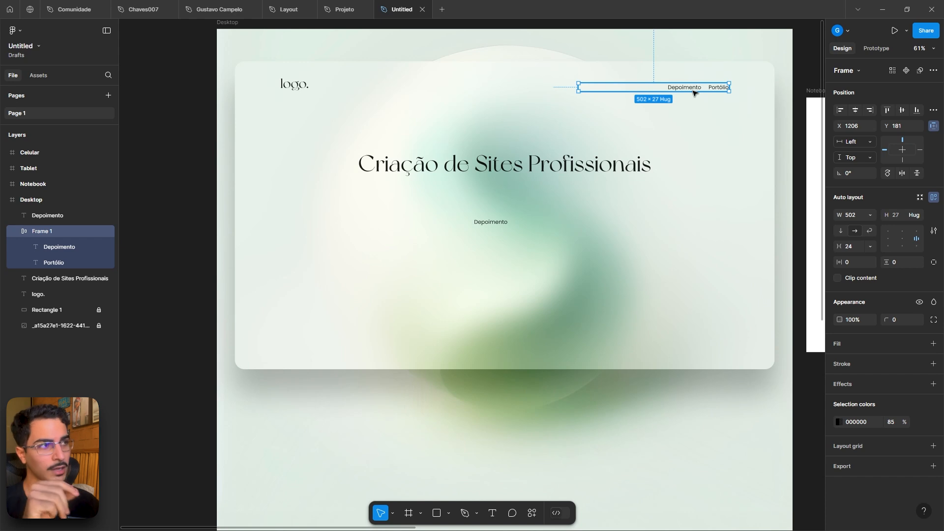
click(690, 89)
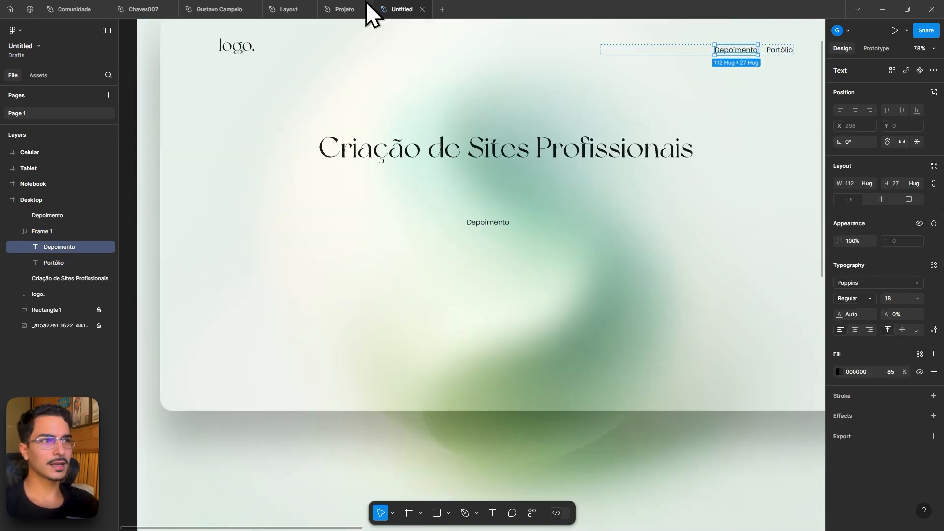
- Copy the Lorem Ipsum paragraph from the Projeto file and paste it into the duplicated text on the card
click(368, 9)
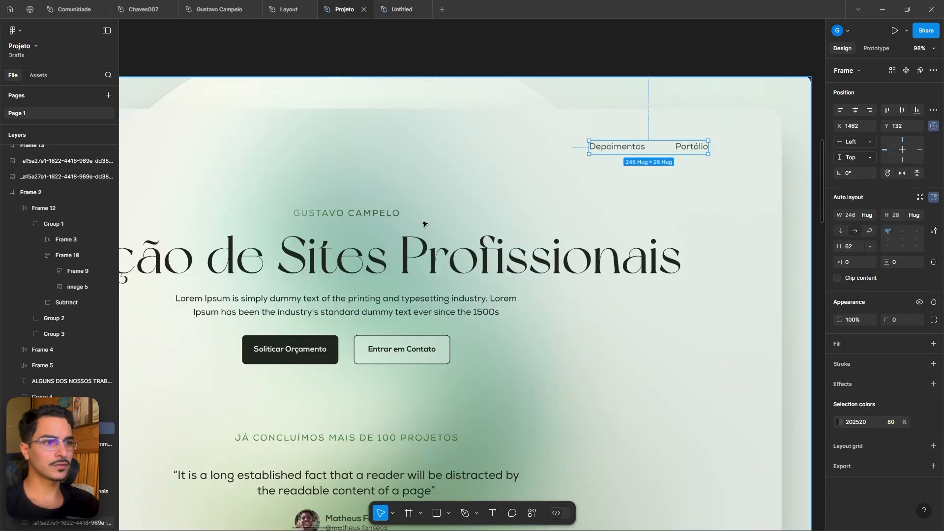
double_click(335, 317)
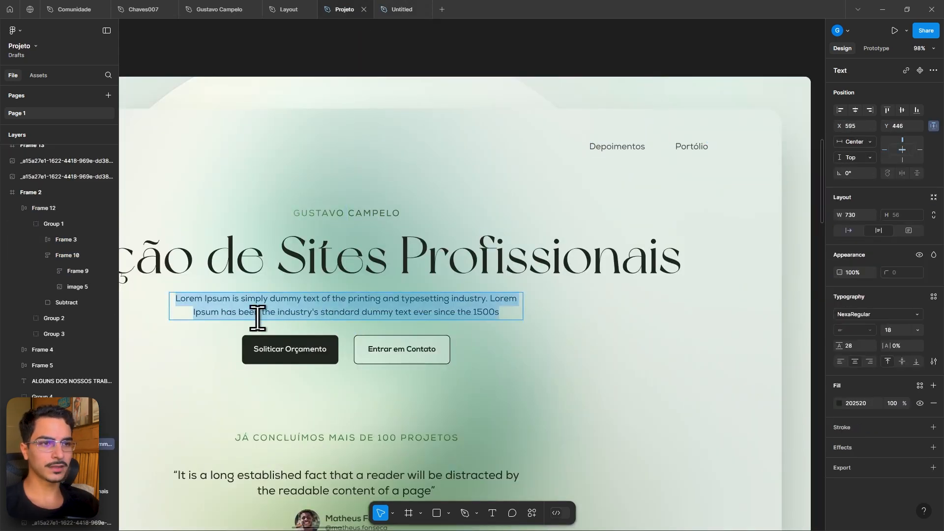
click(418, 10)
click(505, 225)
double_click(504, 224)
key(ctrl+v)
click(589, 248)
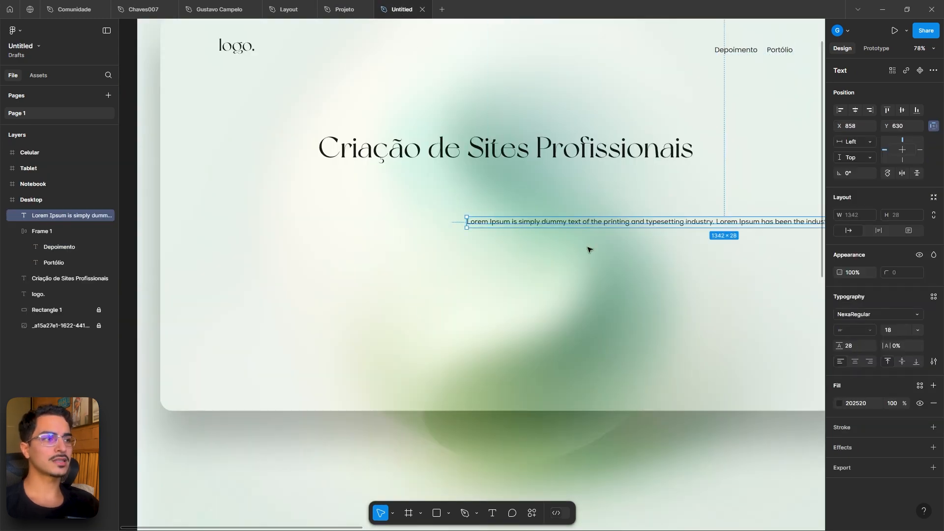
- Resize the paragraph to about 701 px wide so it wraps into two lines
scroll(590, 249, down, 1)
drag(592, 252, 506, 268)
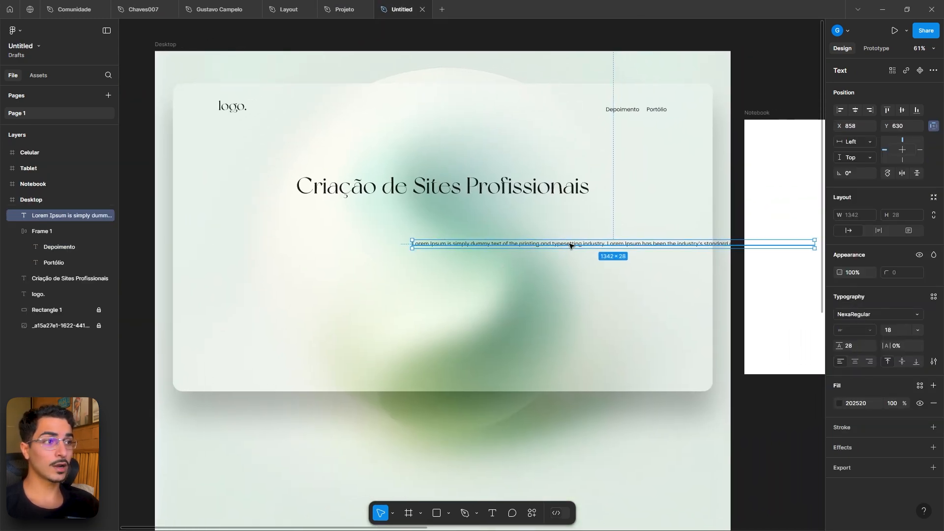
drag(569, 246, 401, 243)
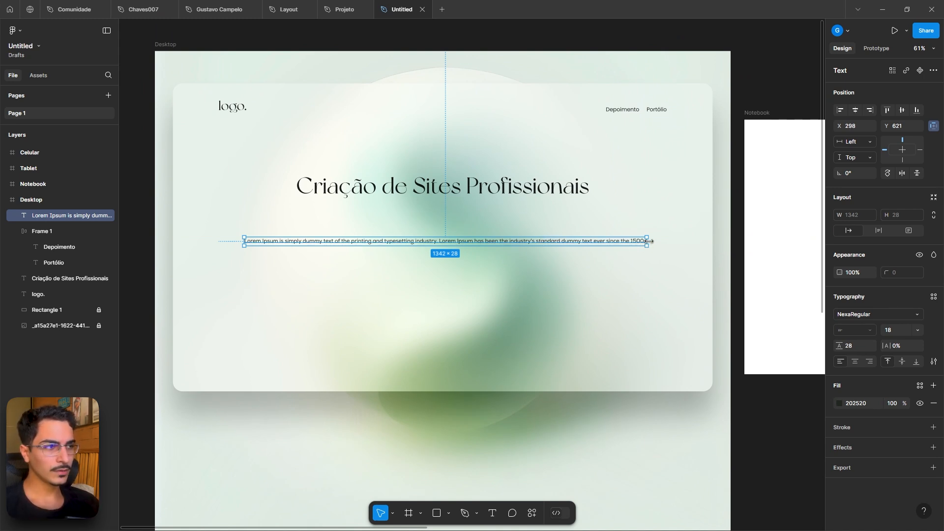
drag(647, 240, 454, 239)
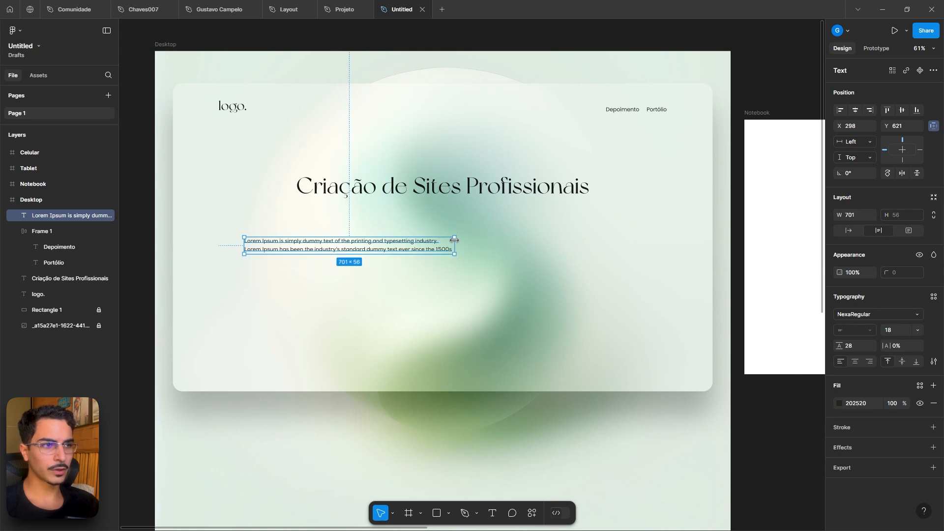
click(478, 270)
- Center-align the paragraph's text and center the paragraph horizontally in the Desktop frame
scroll(373, 267, up, 5)
click(374, 226)
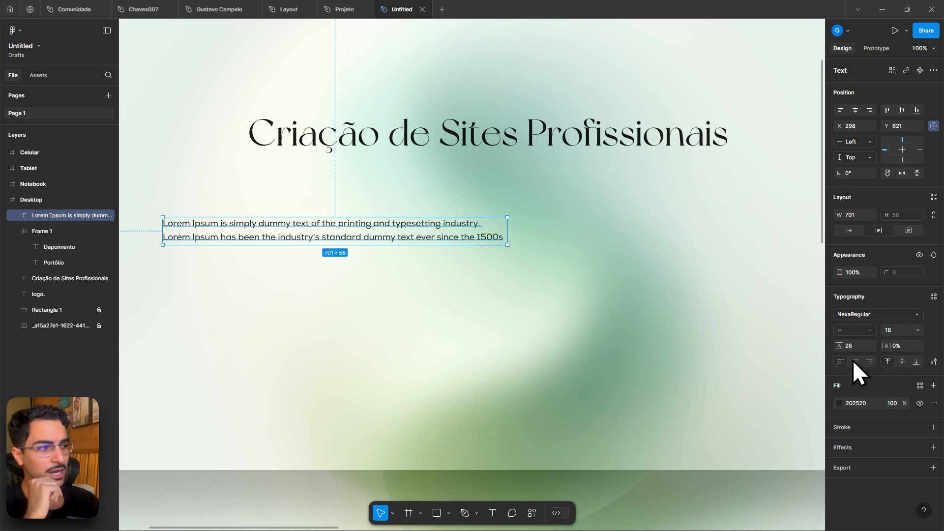
click(869, 362)
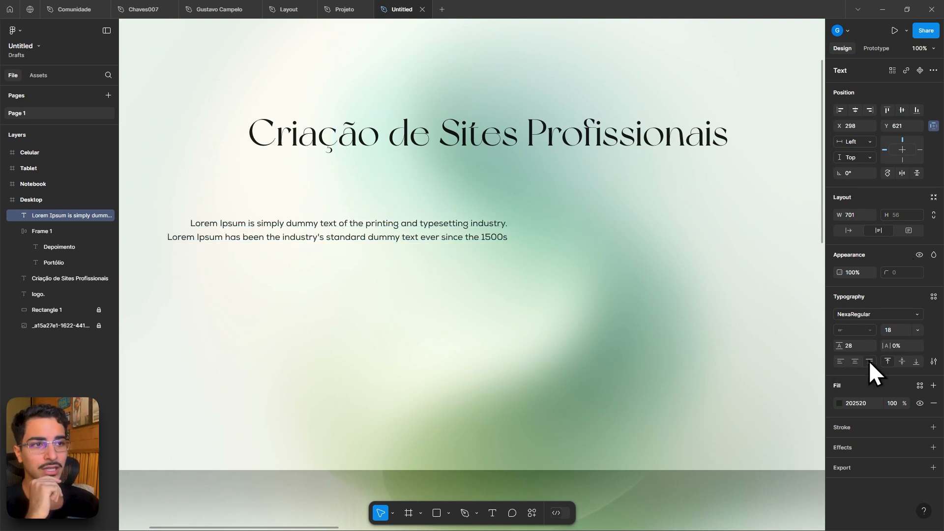
click(859, 361)
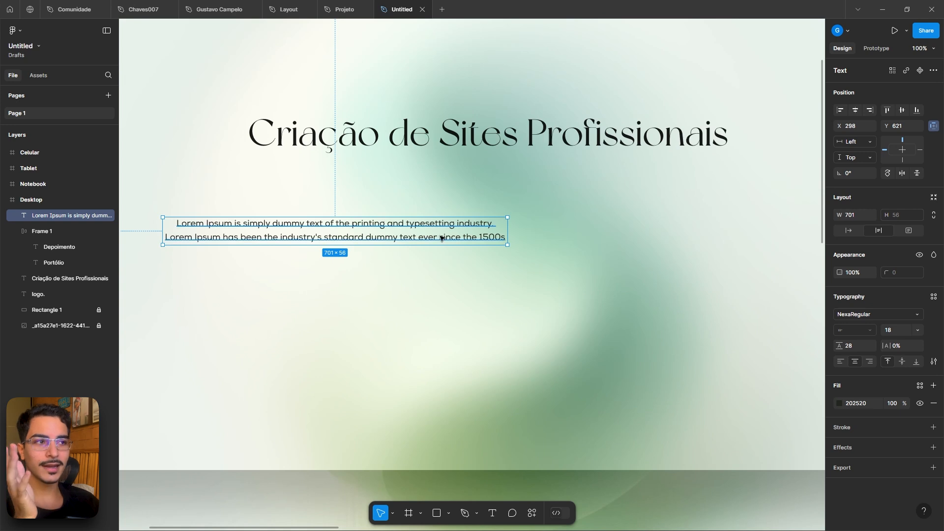
click(855, 109)
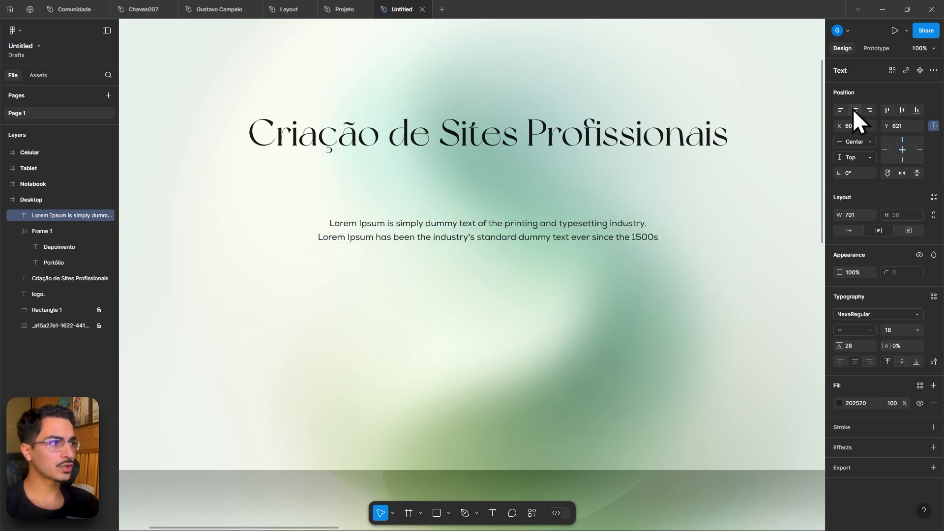
- Move the paragraph up to sit just below the headline
drag(552, 234, 494, 183)
scroll(494, 148, up, 5)
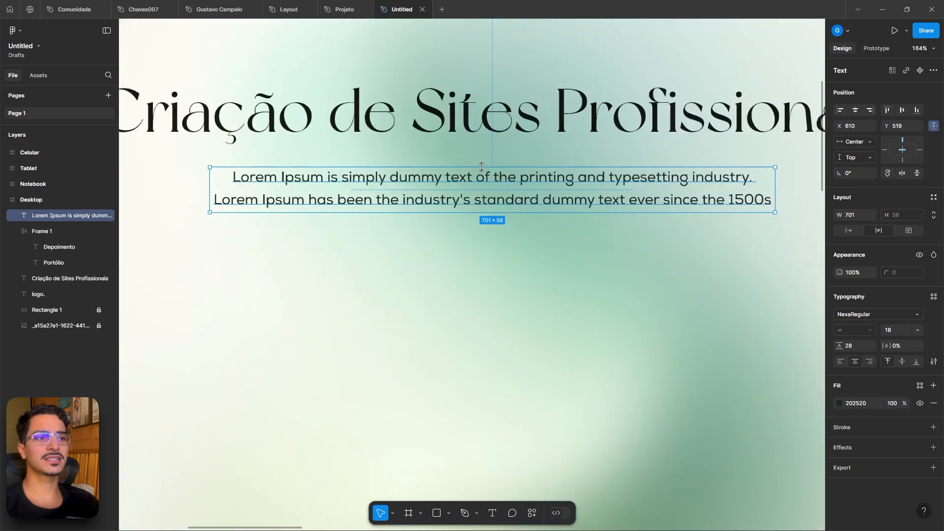
scroll(490, 172, up, 1)
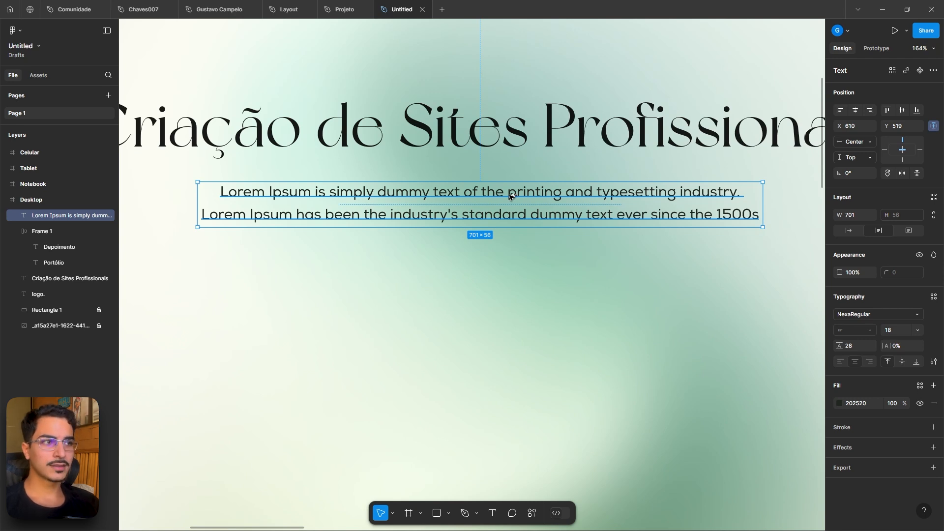
key(alt)
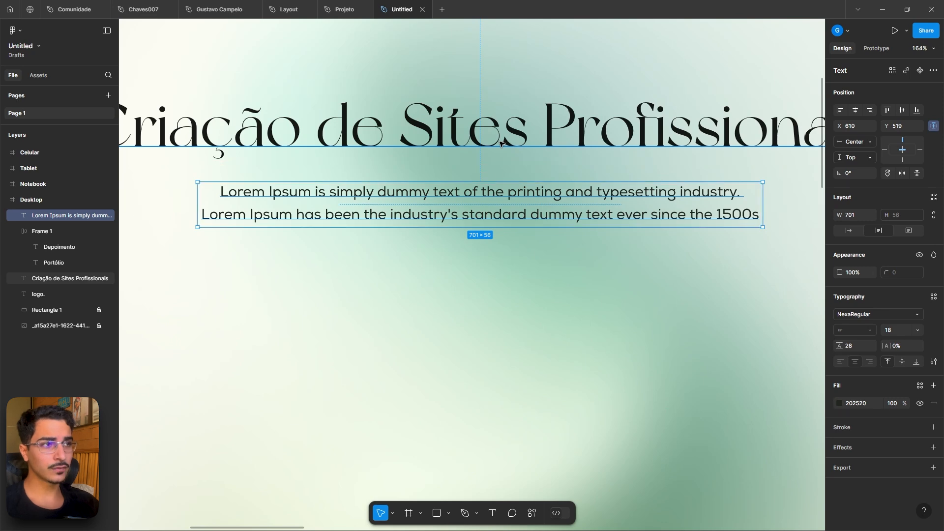
scroll(499, 147, down, 2)
click(556, 236)
scroll(556, 236, down, 2)
drag(556, 236, 555, 249)
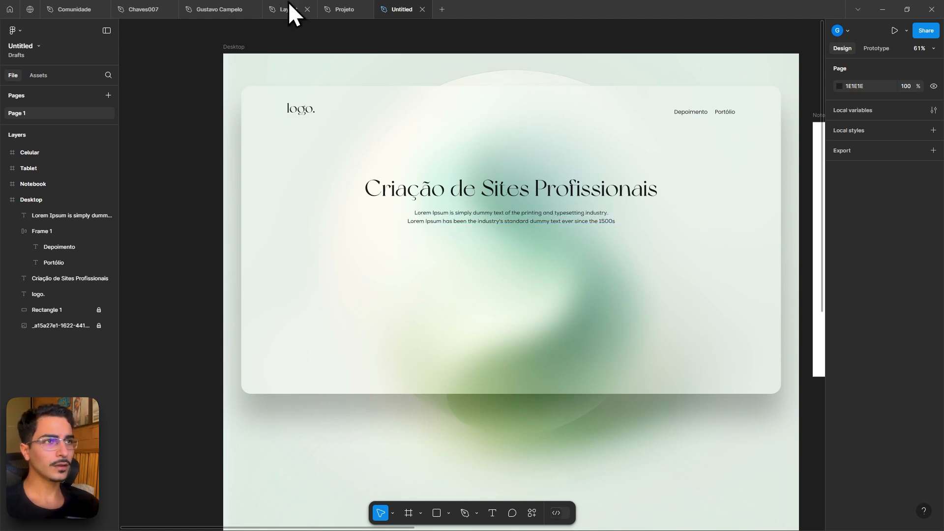
- Duplicate the Depoimento link to a spot below the paragraph
click(342, 4)
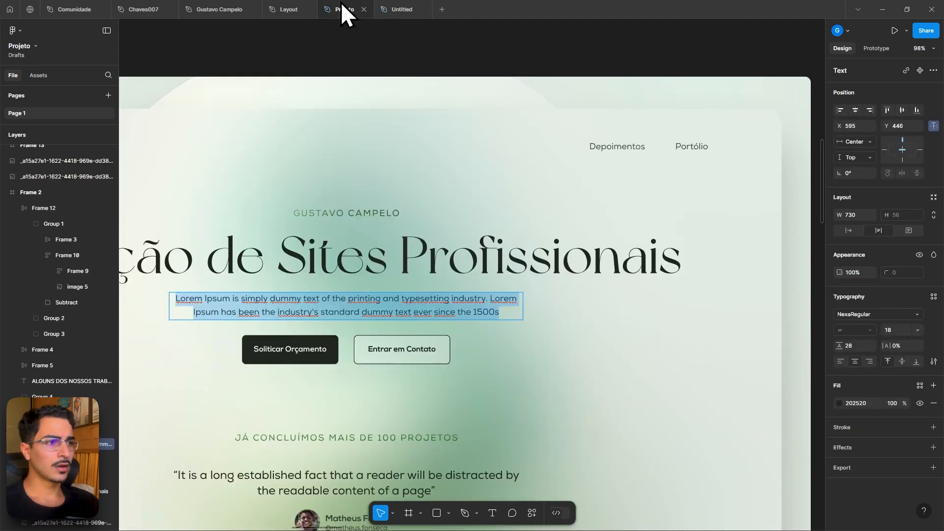
click(381, 7)
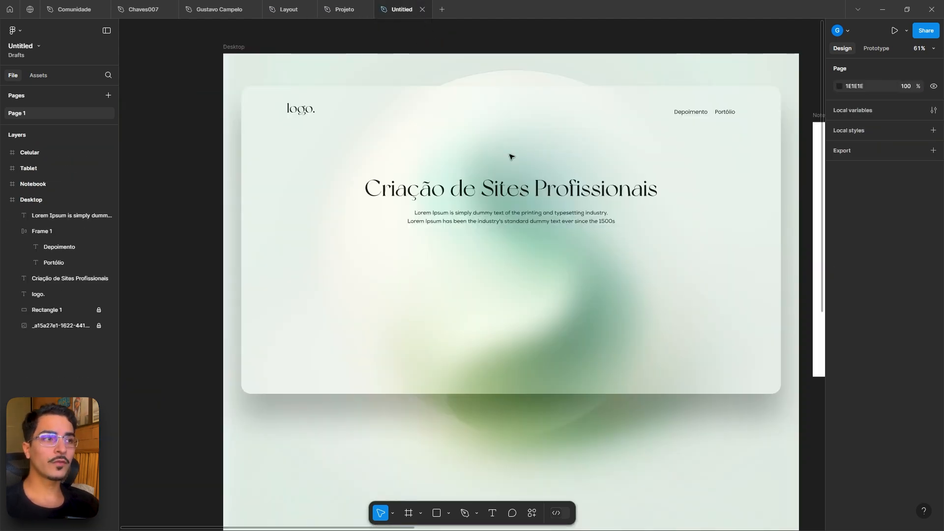
click(694, 113)
click(690, 114)
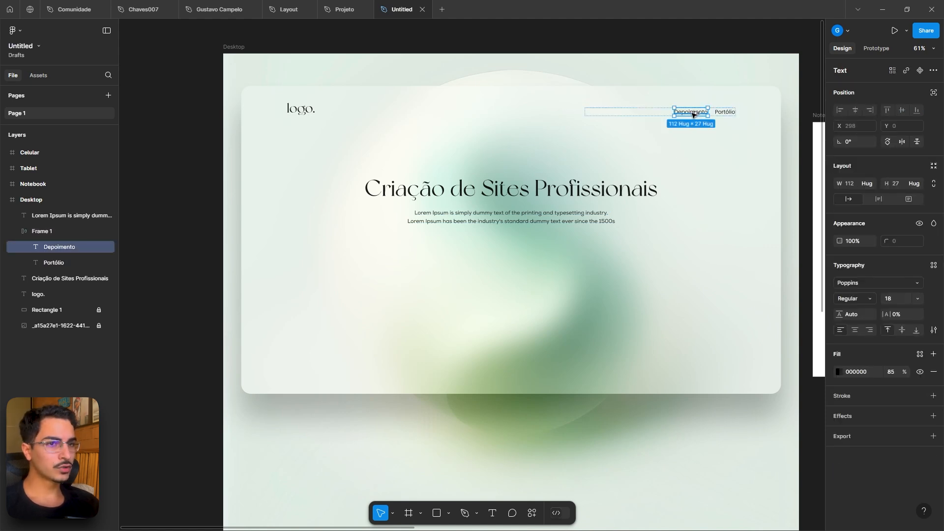
drag(692, 114, 461, 274)
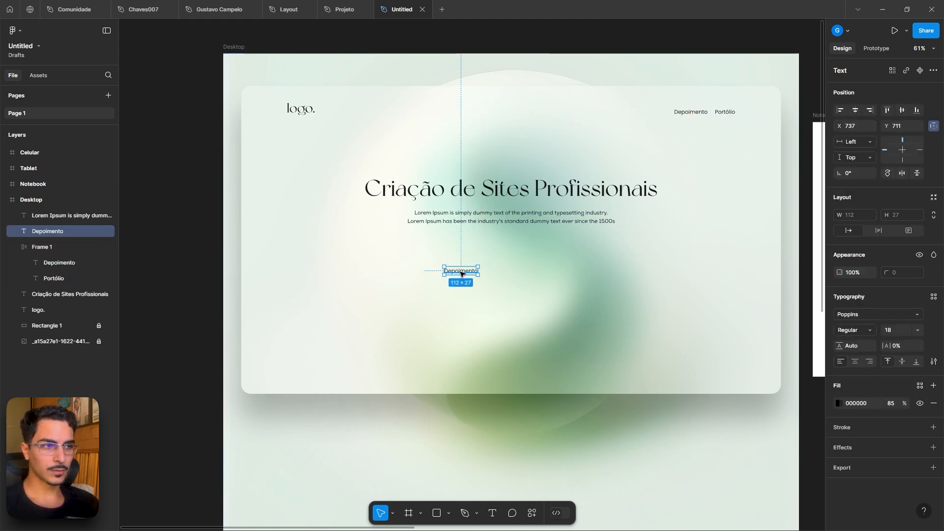
key(shift+0)
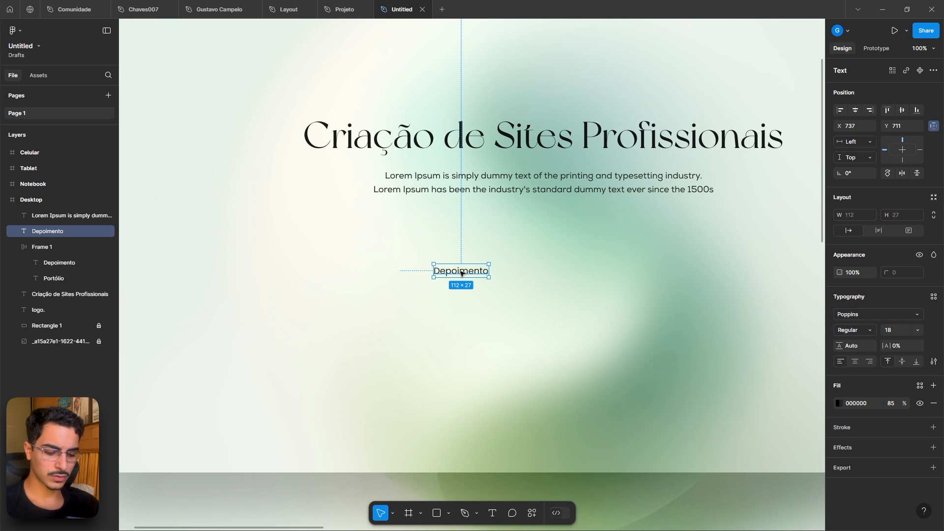
- Change the duplicated link's text to Solicitar Orçamento
key(Return)
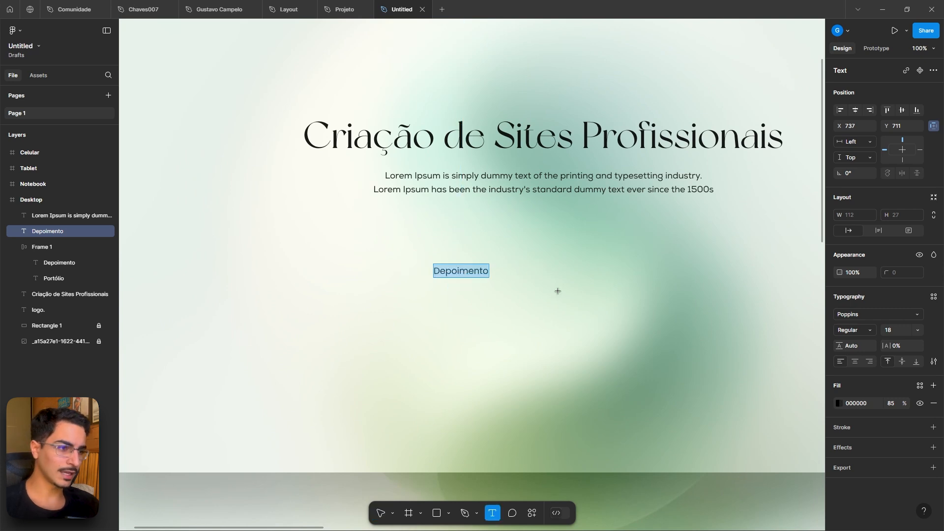
key(Escape)
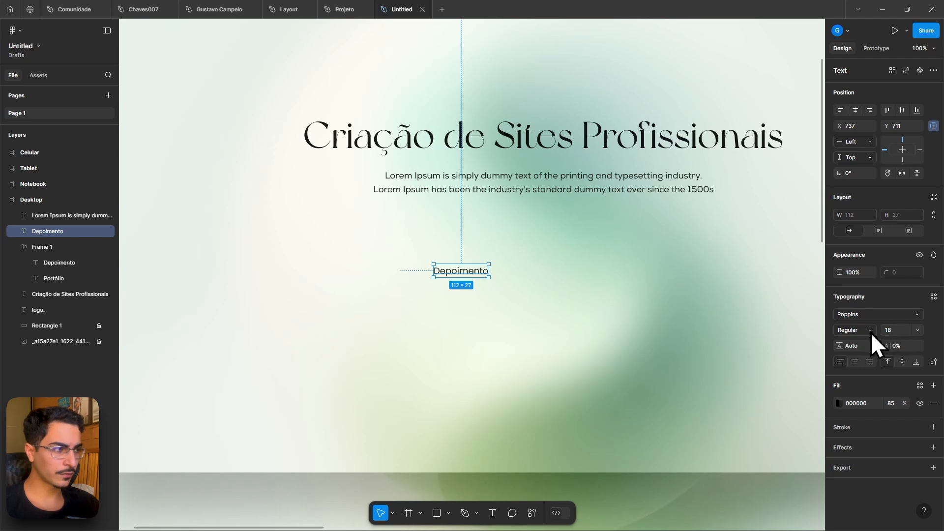
scroll(506, 273, up, 5)
double_click(467, 276)
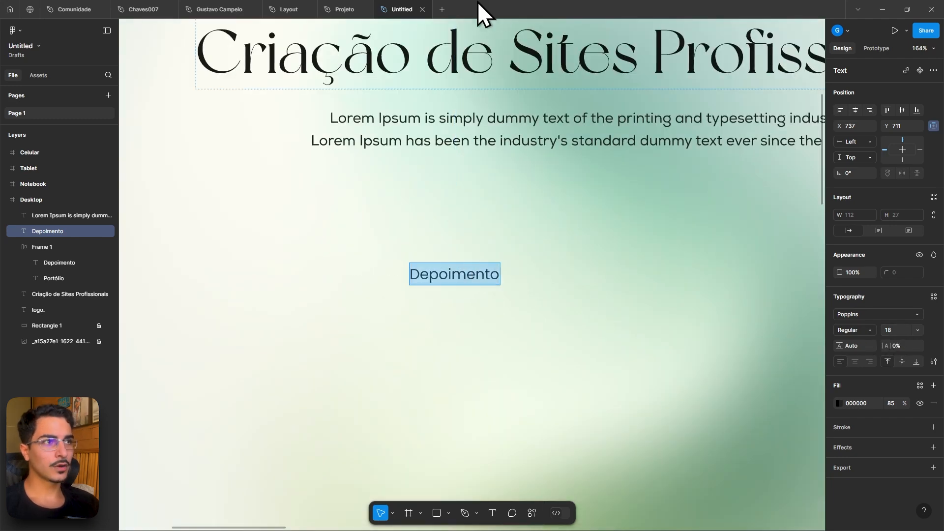
click(330, 5)
click(412, 4)
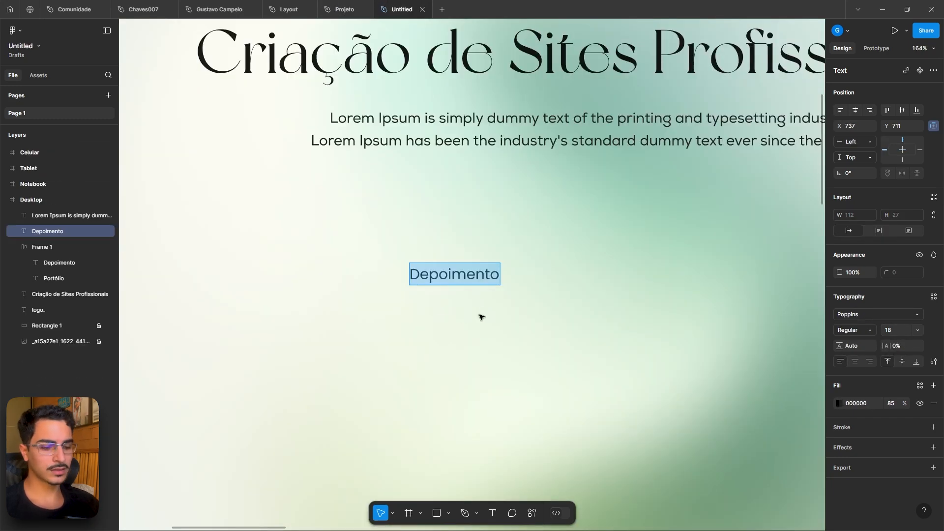
text(Solicitar )
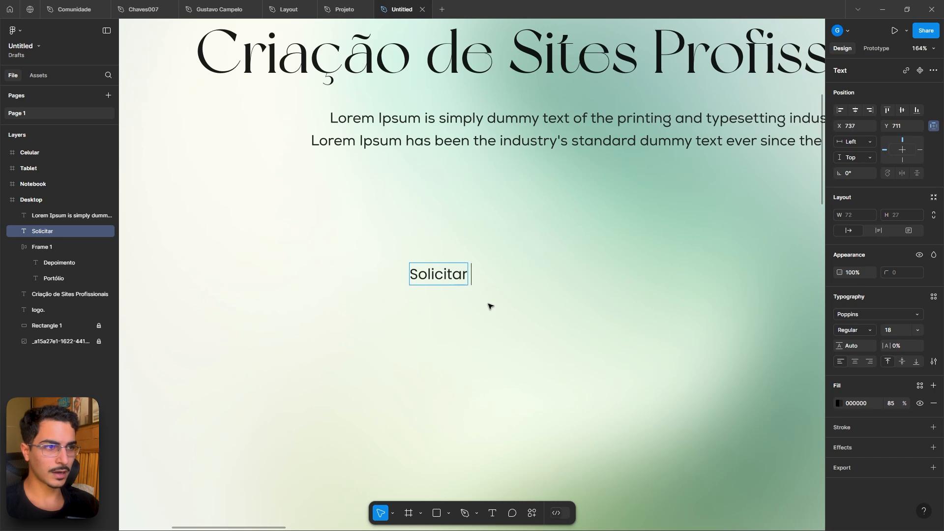
text(Orçamento)
key(Escape)
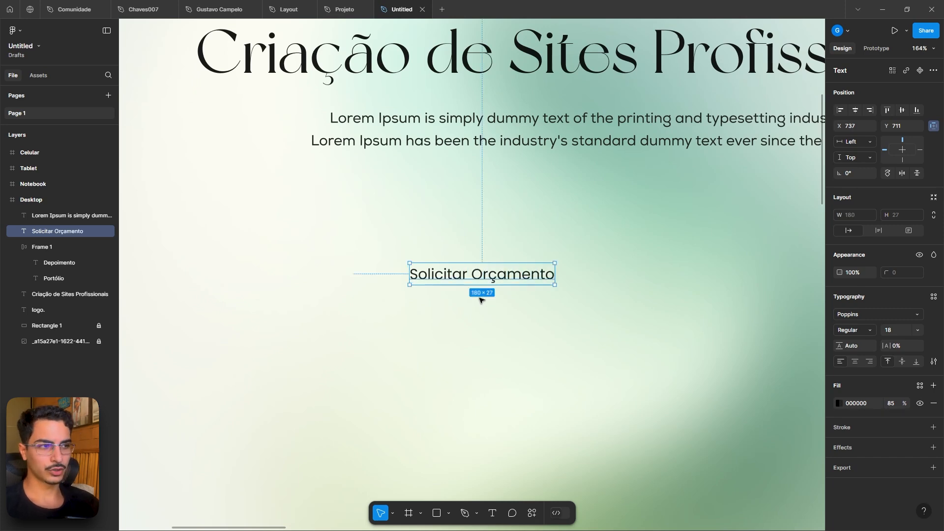
- Wrap the Solicitar Orçamento text in an auto layout frame and give the frame a white fill
click(349, 4)
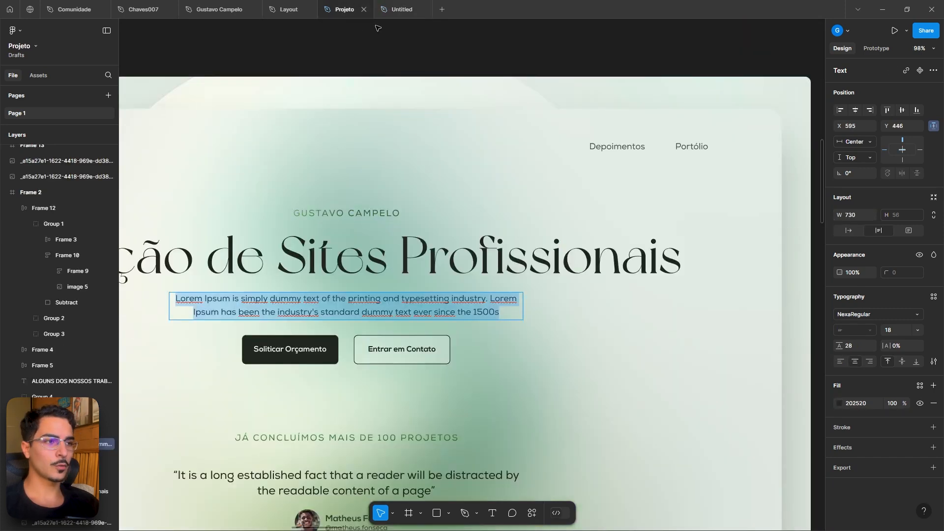
scroll(285, 350, up, 3)
scroll(285, 350, up, 3)
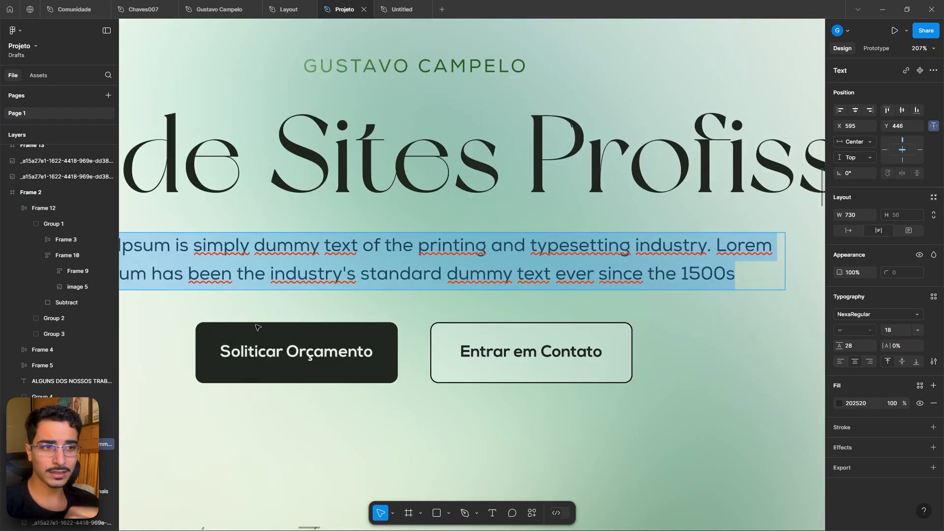
scroll(195, 337, up, 3)
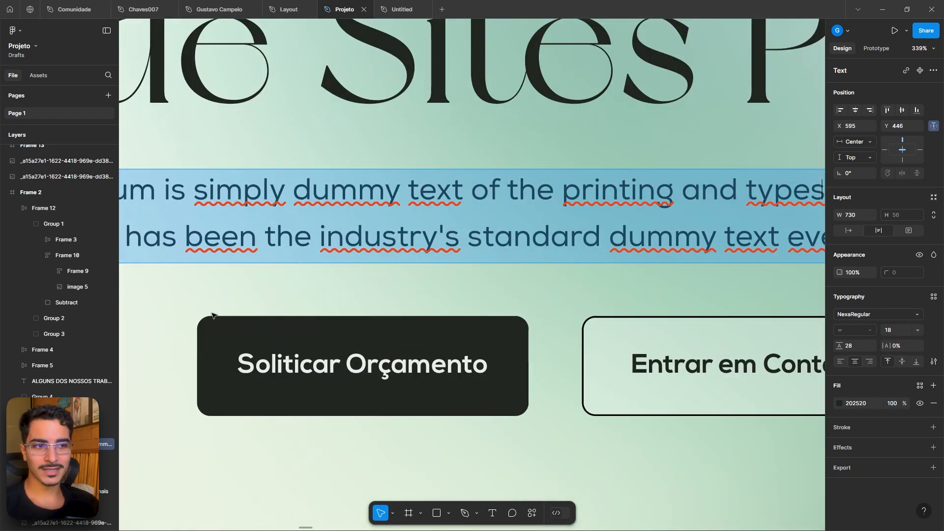
click(409, 6)
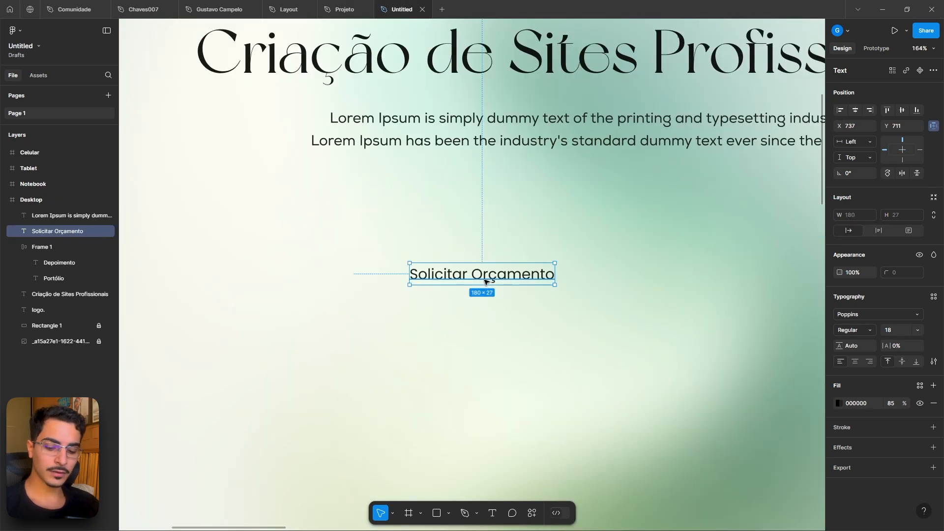
key(shift+a)
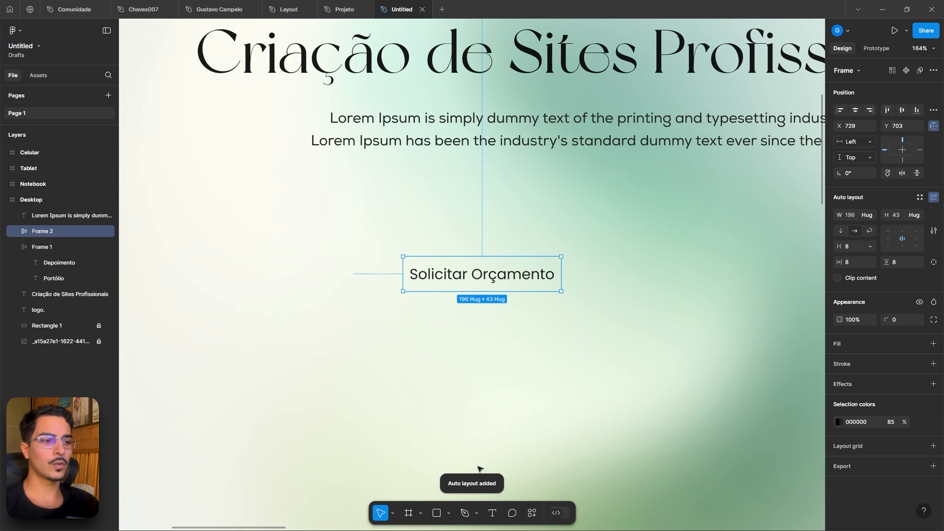
click(932, 344)
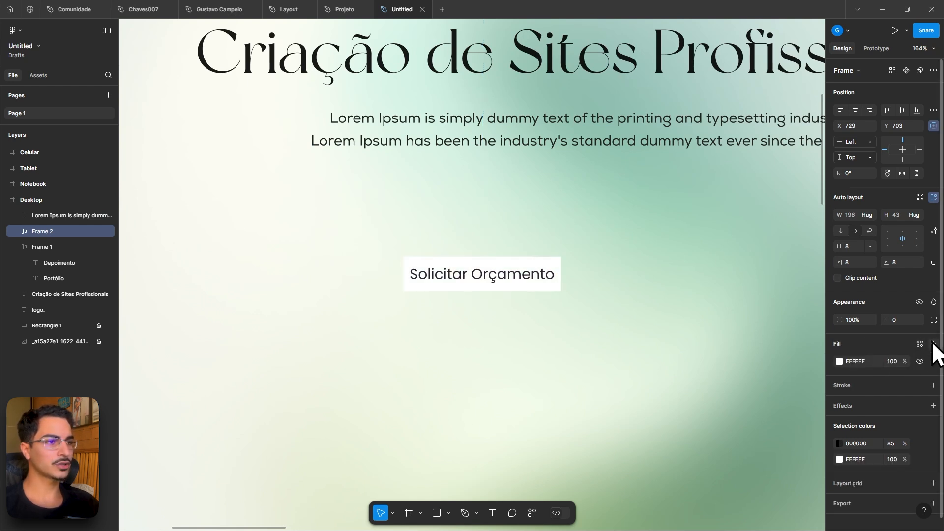
- Give the Solicitar Orçamento button frame a dark fill, sampling a canvas colour with the eyedropper first
click(839, 361)
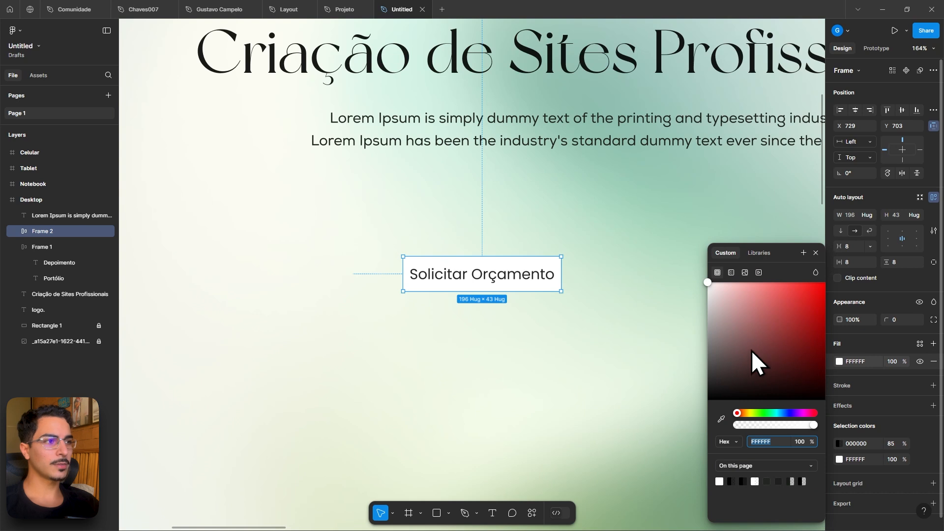
click(721, 417)
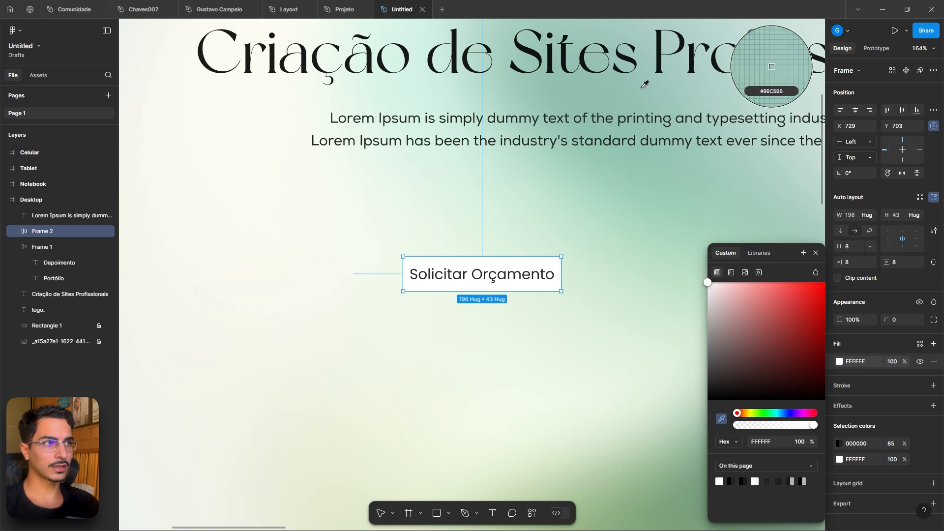
click(666, 497)
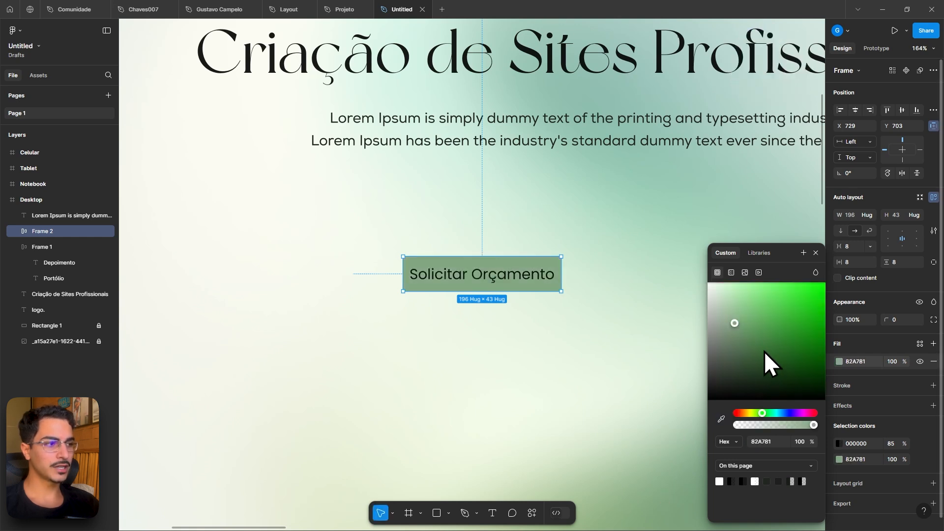
drag(764, 351, 727, 383)
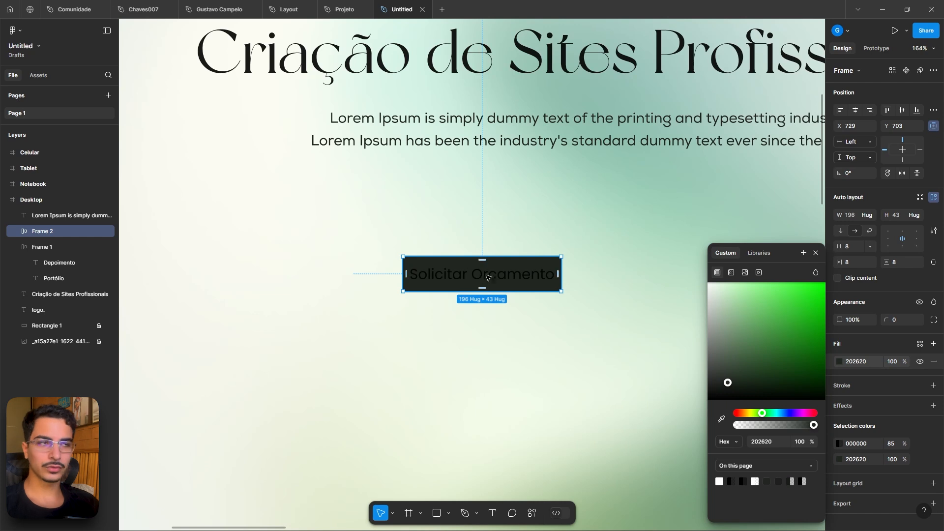
- Inspect the headline's fill colour and opacity
click(529, 52)
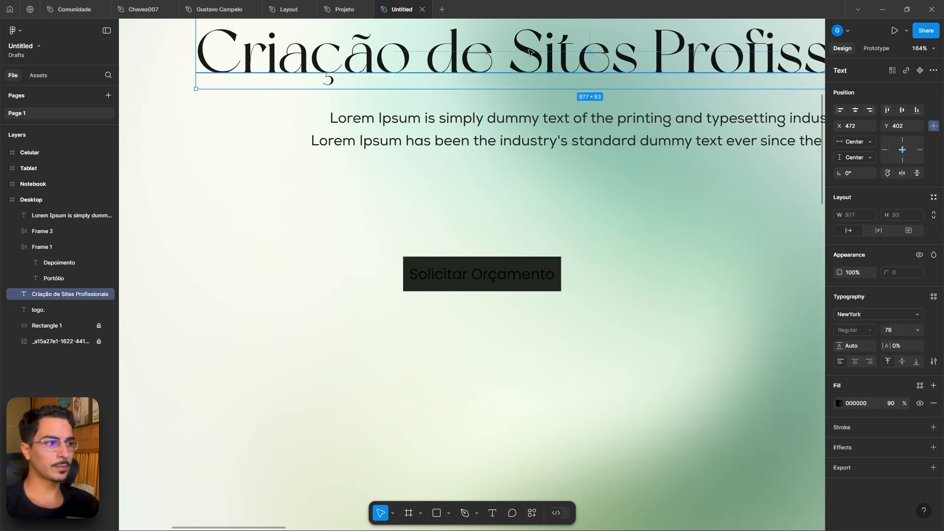
click(839, 403)
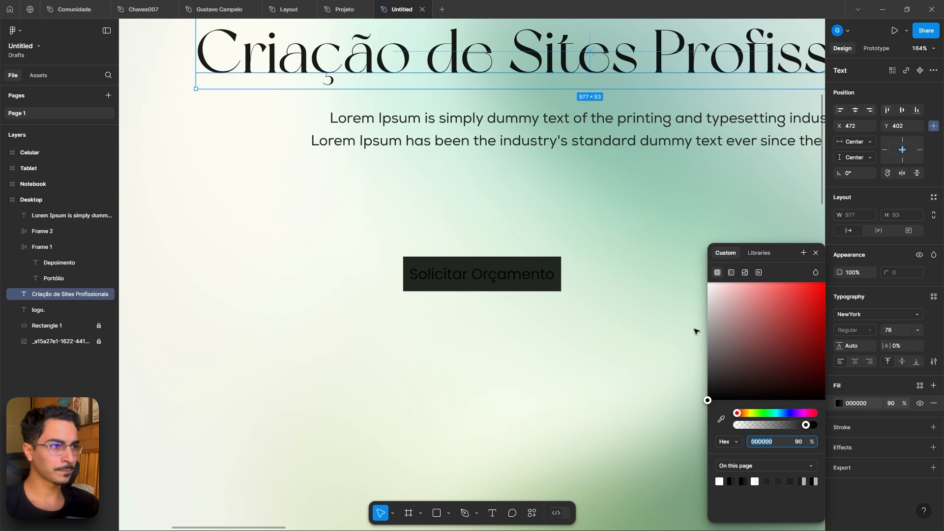
click(564, 250)
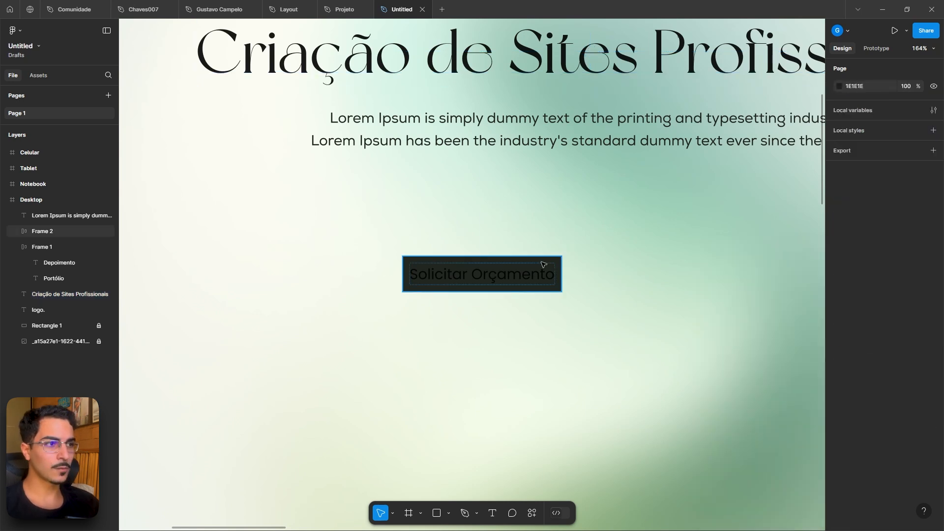
- Adjust the button frame's fill to the near-black green 181C18
click(544, 263)
click(839, 362)
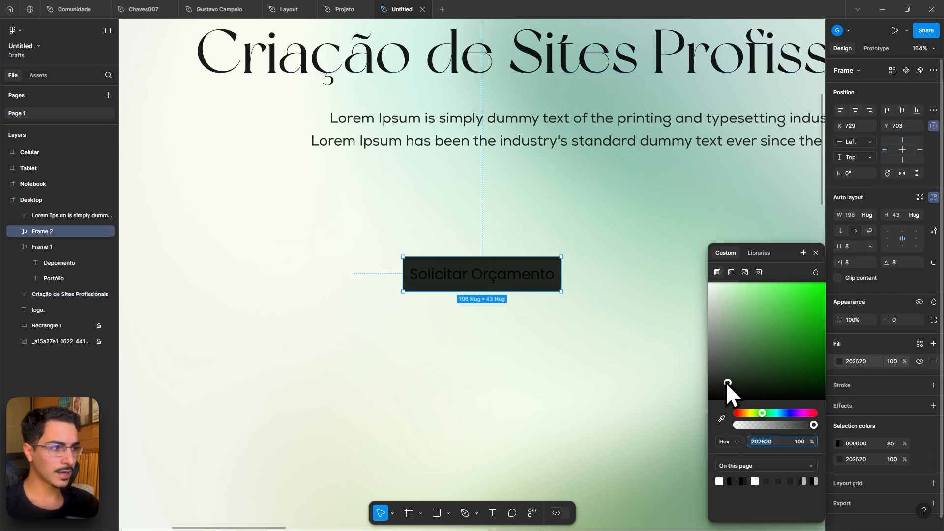
drag(727, 382, 701, 389)
drag(760, 412, 783, 413)
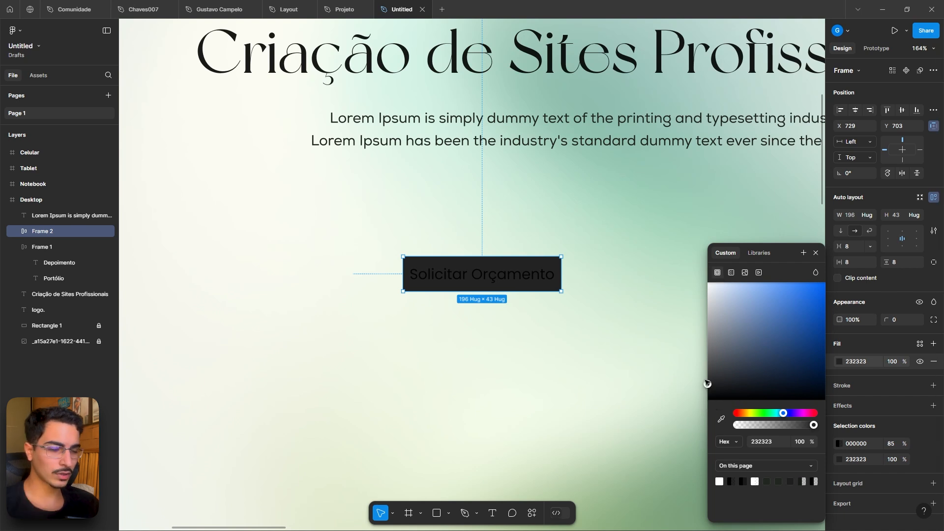
drag(707, 383, 723, 393)
- Set the button label's text fill to white FFFFFF
double_click(527, 281)
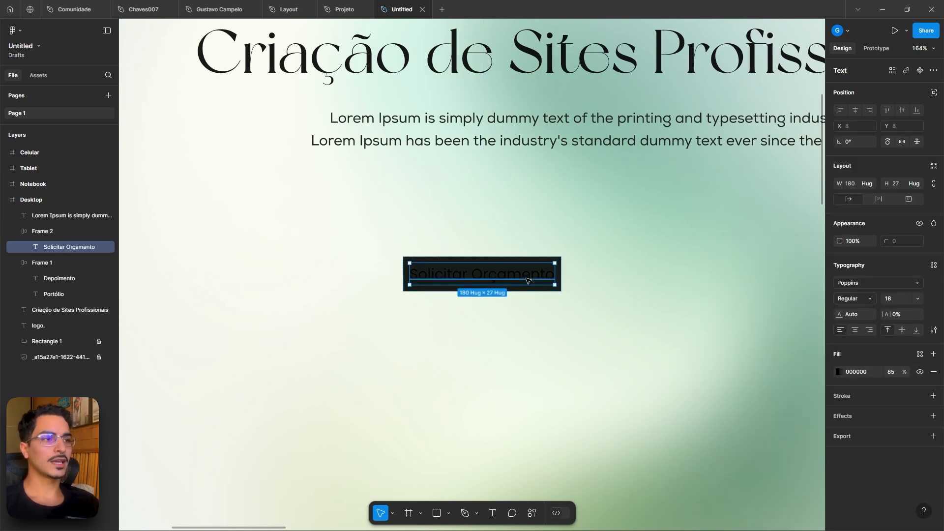
key(Escape)
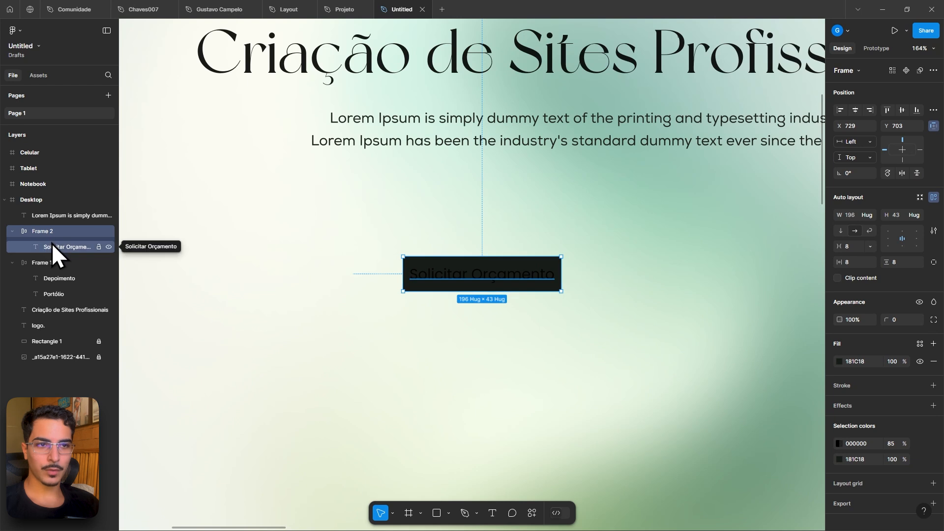
click(52, 243)
click(512, 242)
click(510, 267)
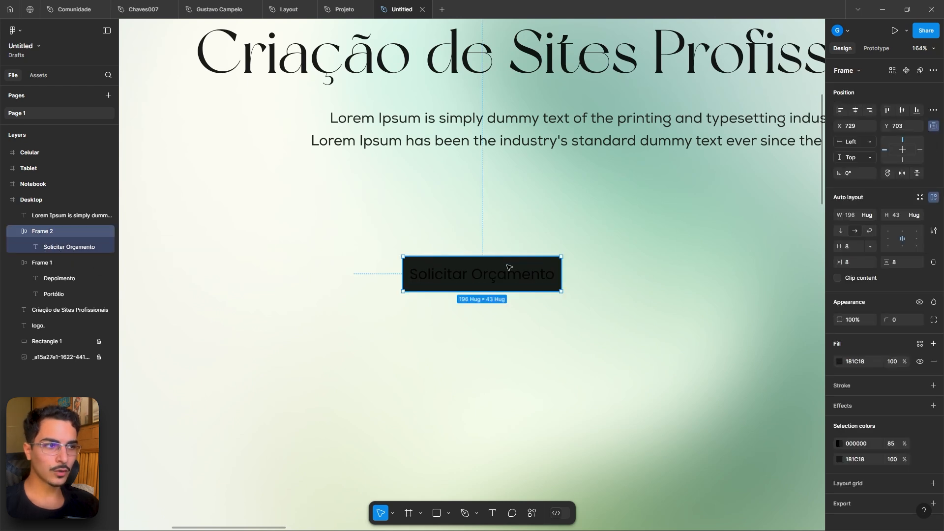
click(512, 279)
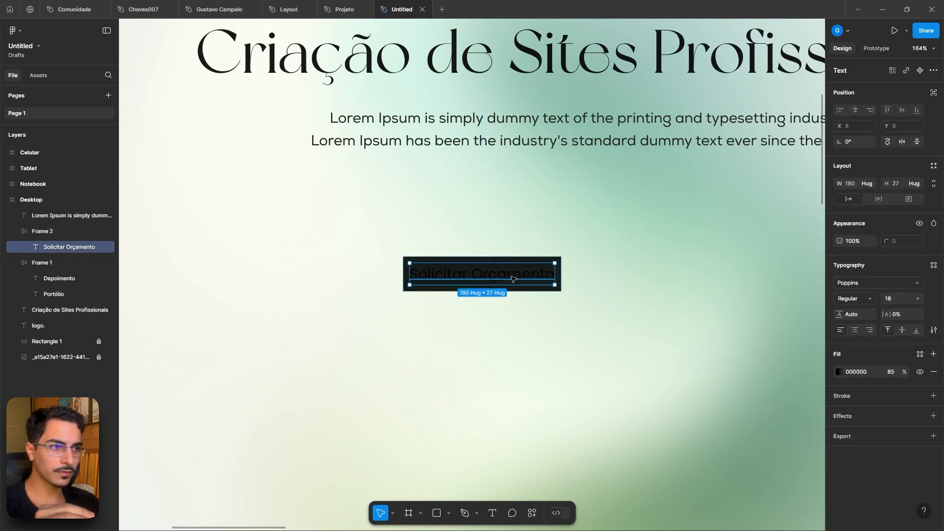
click(839, 372)
drag(738, 347, 661, 243)
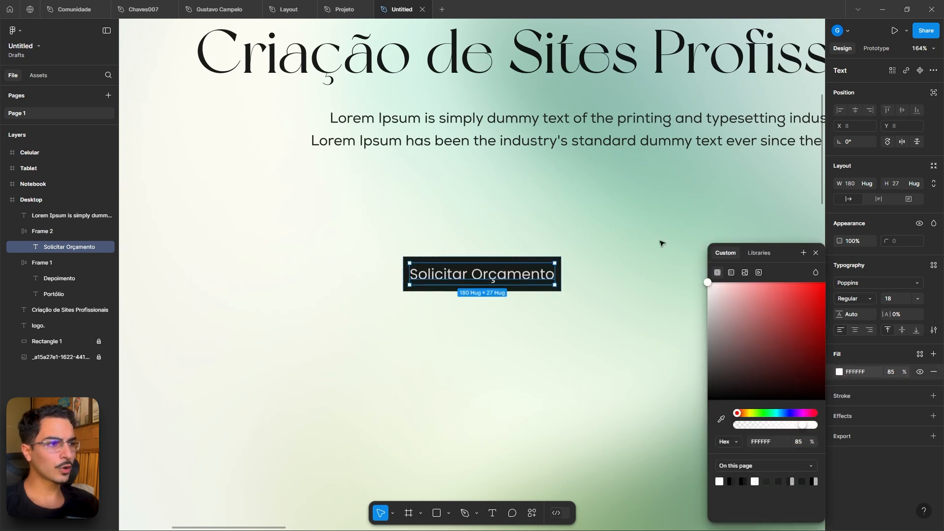
click(584, 288)
- Change the button label's font weight to Medium
double_click(510, 275)
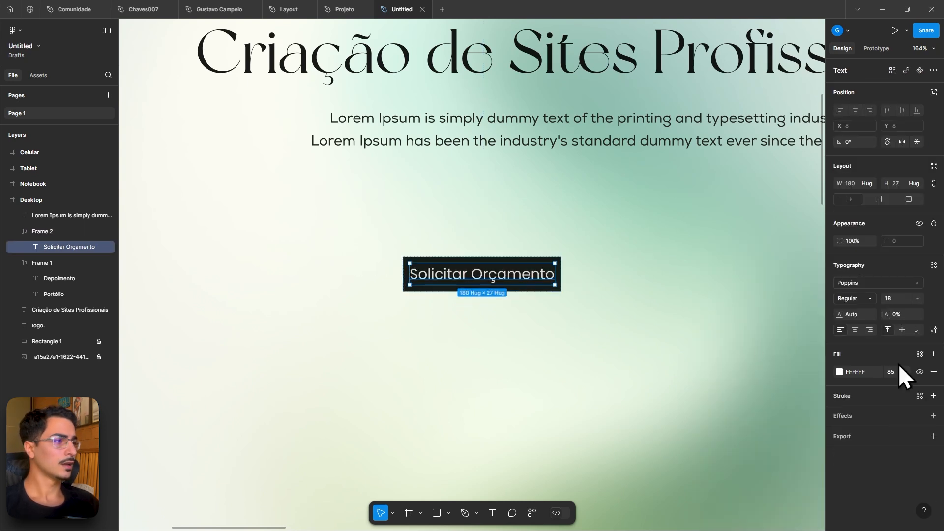
click(870, 298)
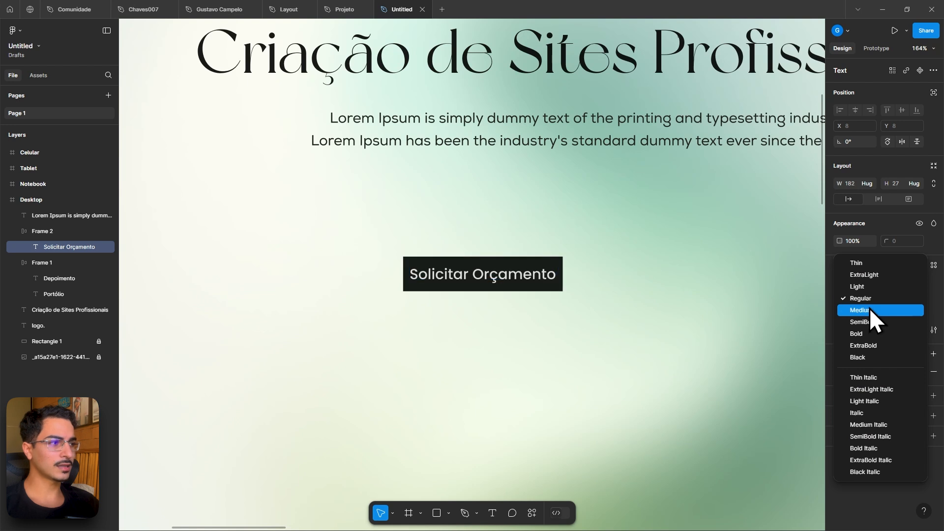
click(869, 308)
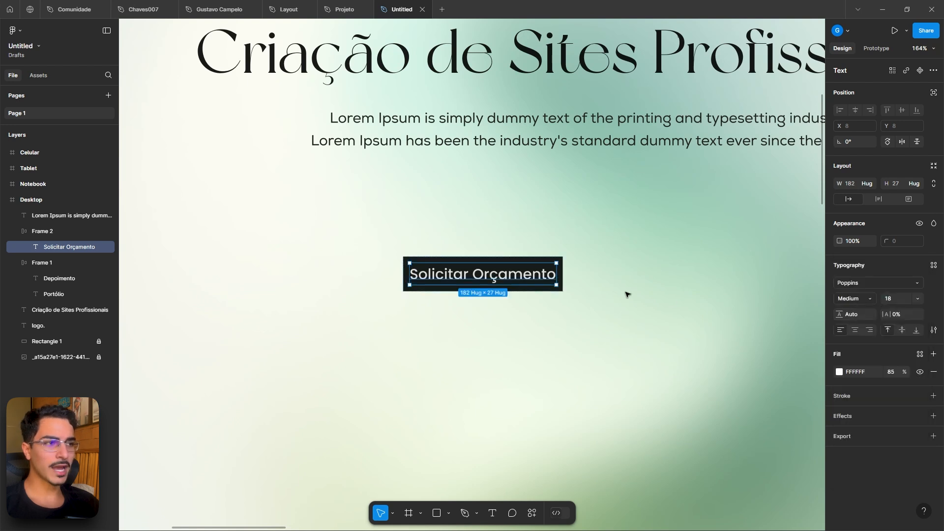
- Set the button frame's padding to 28 horizontally and 16 vertically
click(563, 255)
click(557, 258)
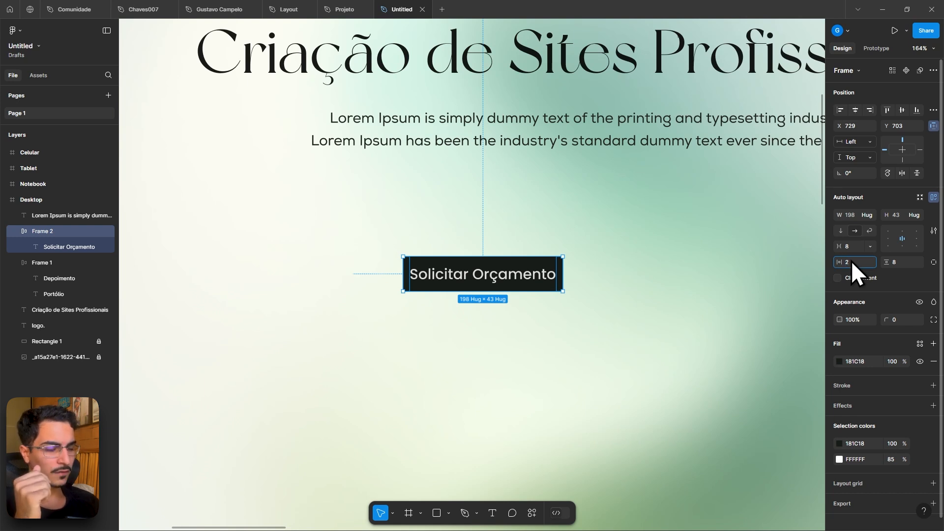
text(8)
key(Return)
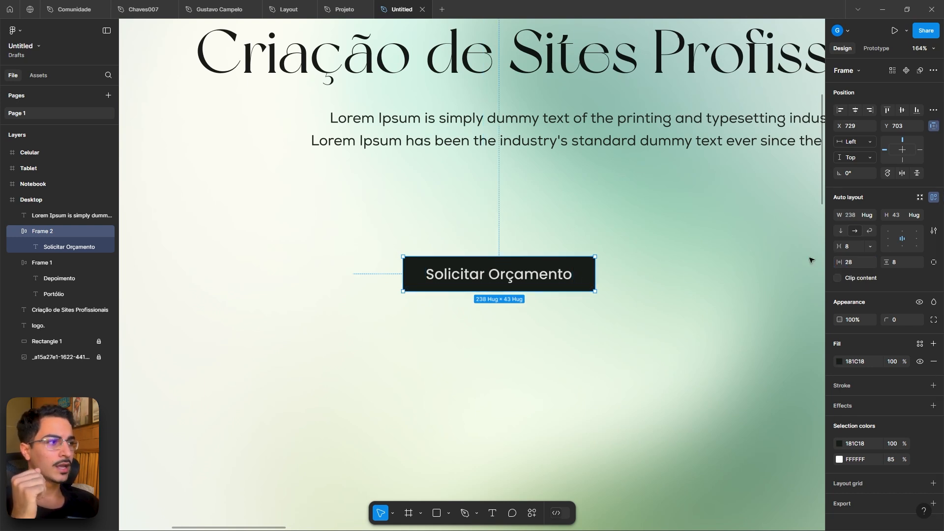
mouse_move(885, 262)
mouse_down()
mouse_move(909, 264)
mouse_move(840, 261)
mouse_move(914, 262)
mouse_move(892, 262)
mouse_up()
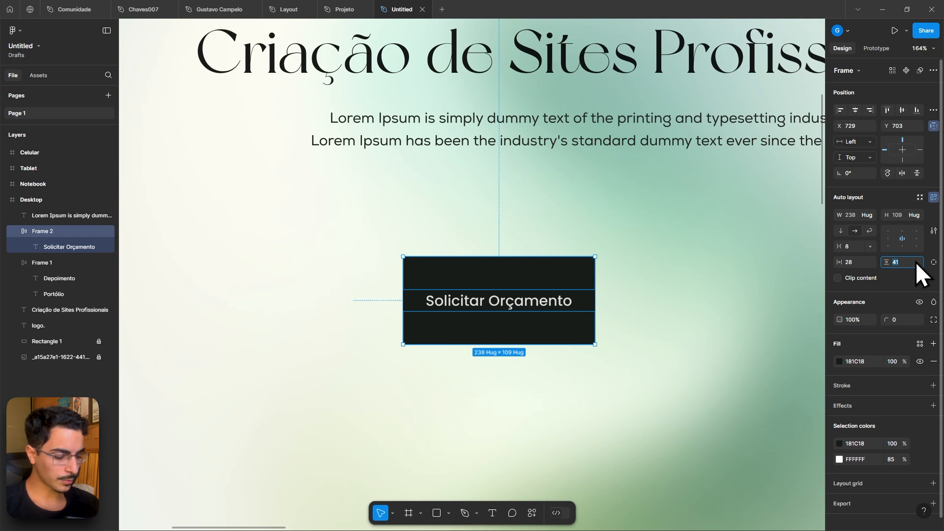
key(Return)
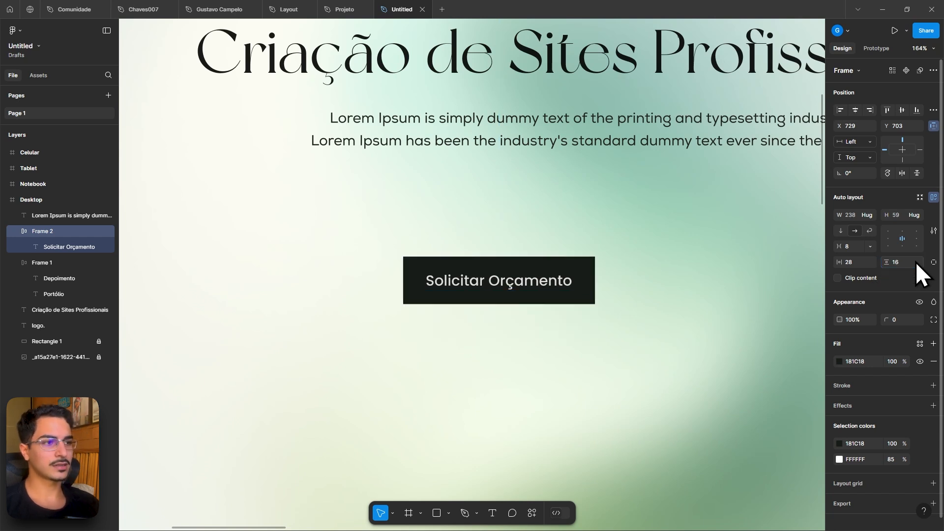
- Set the button frame's corner radius to 16
click(611, 242)
click(503, 266)
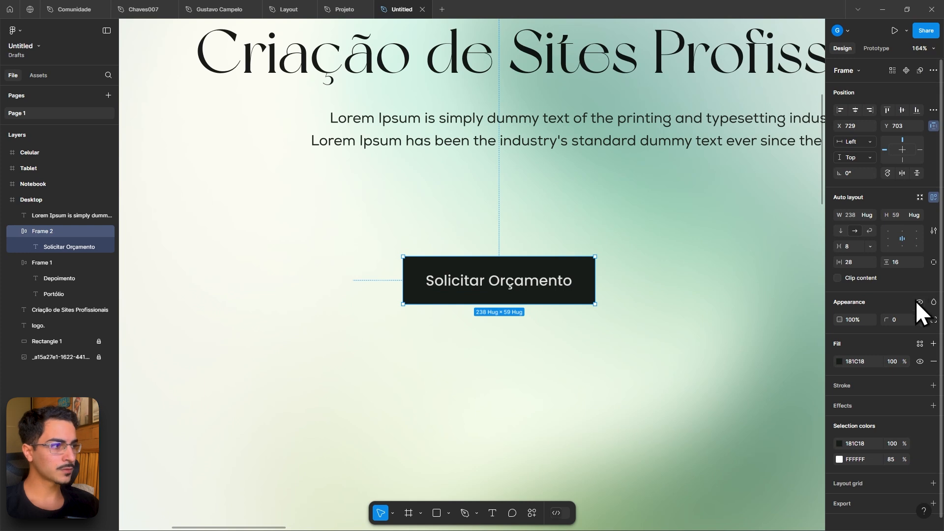
click(911, 320)
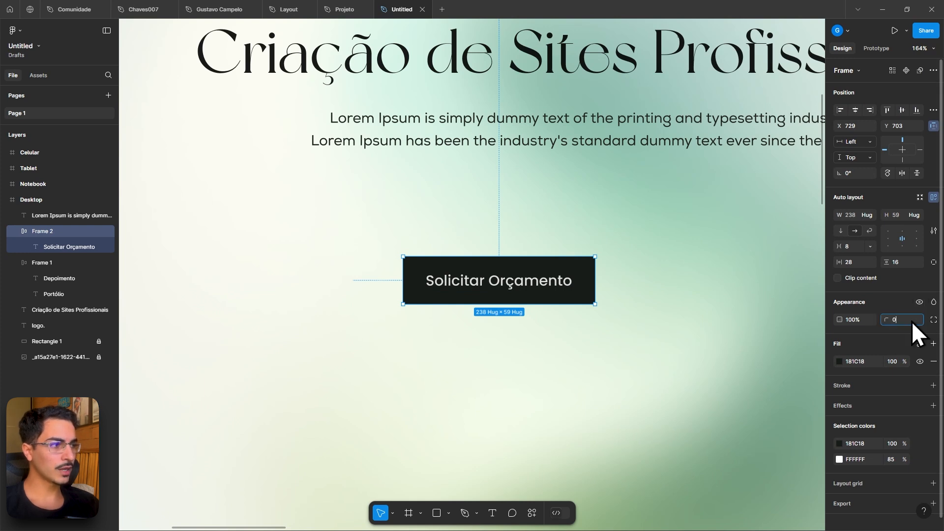
text(1)
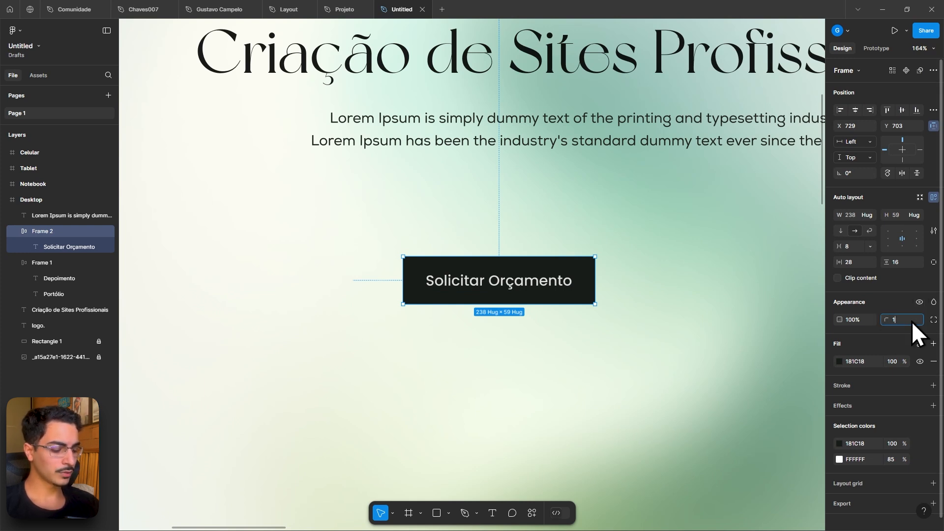
text(6)
key(Return)
- Examine the button pair in the Projeto reference file
click(764, 326)
scroll(759, 323, down, 4)
drag(707, 325, 601, 329)
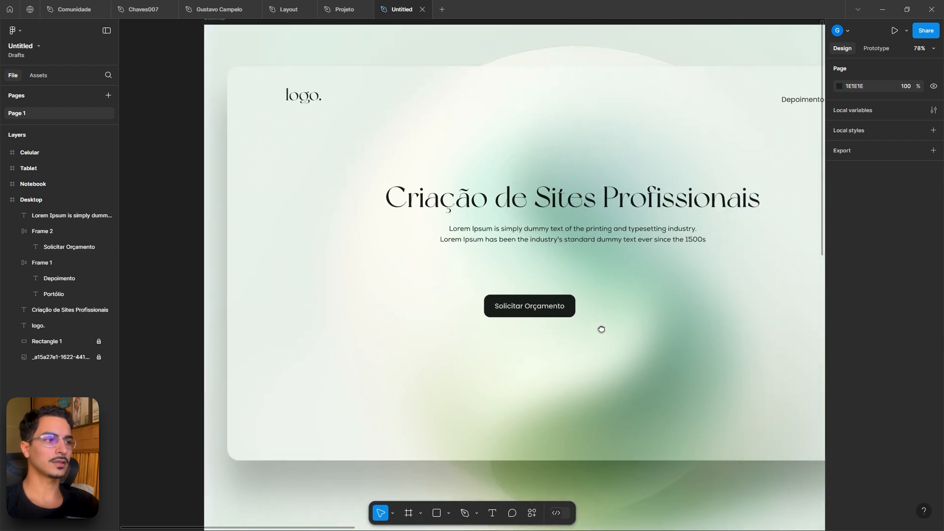
click(341, 9)
scroll(729, 370, down, 5)
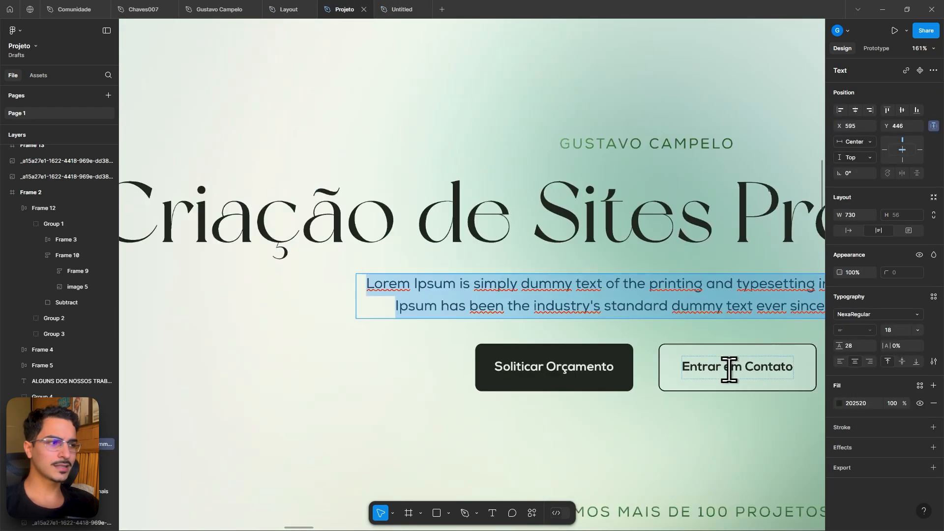
key(Escape)
scroll(597, 367, right, 5)
click(601, 364)
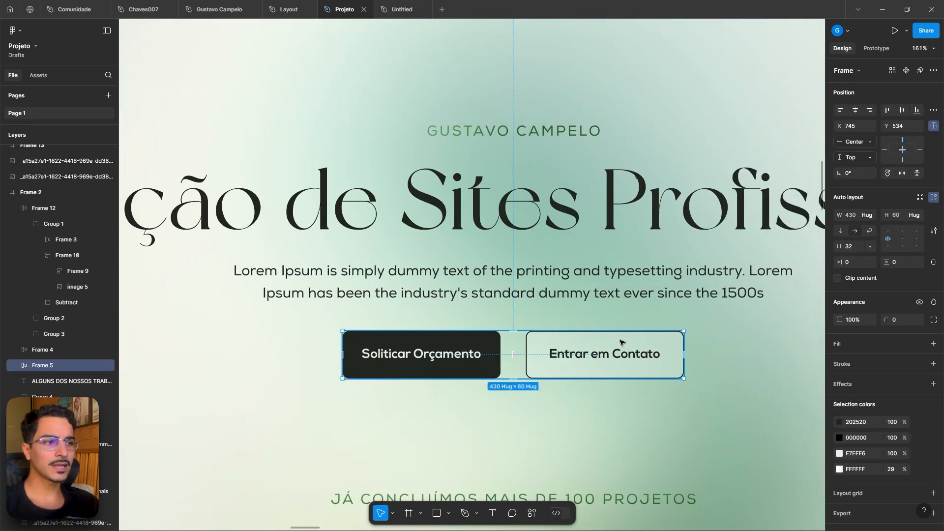
- Duplicate the Solicitar Orçamento button to a spot beside it
click(387, 9)
click(533, 311)
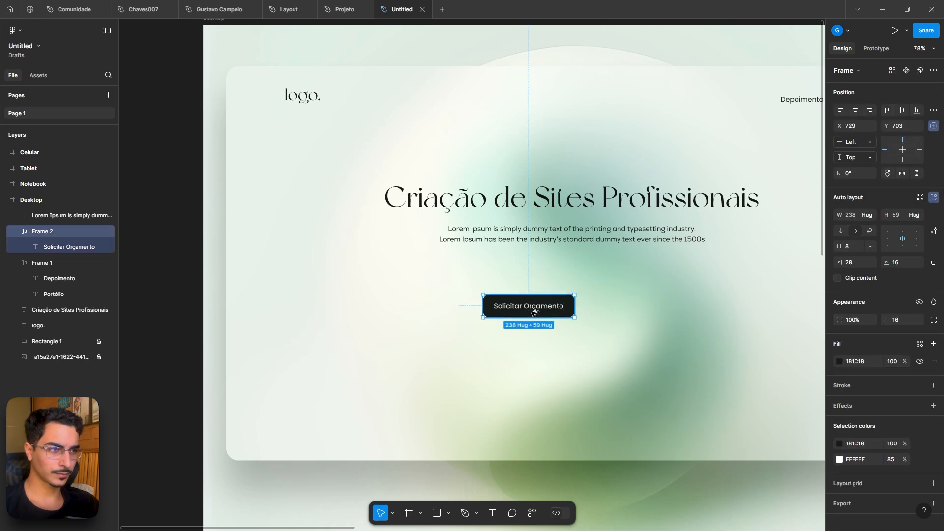
alt+drag(526, 308, 619, 308)
scroll(670, 304, up, 5)
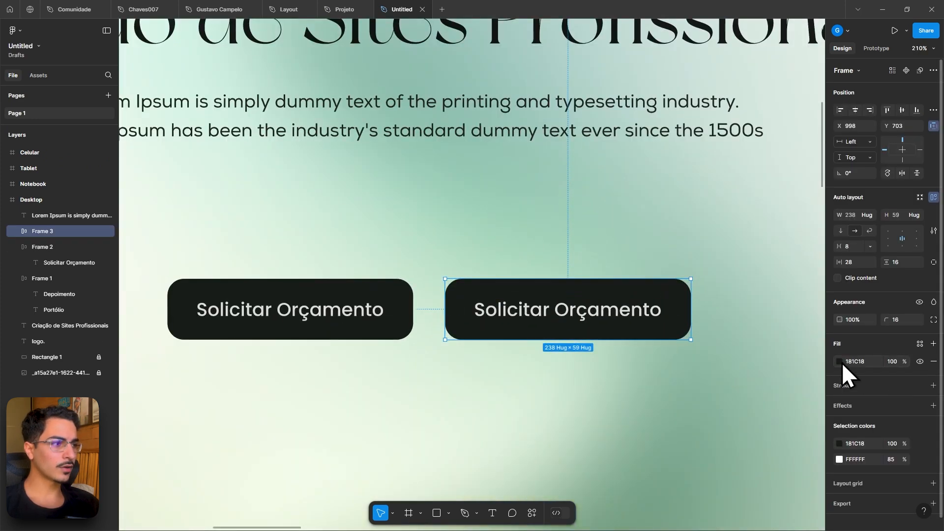
- Set the duplicate button's fill to white at 20% opacity
click(838, 362)
drag(794, 347, 628, 228)
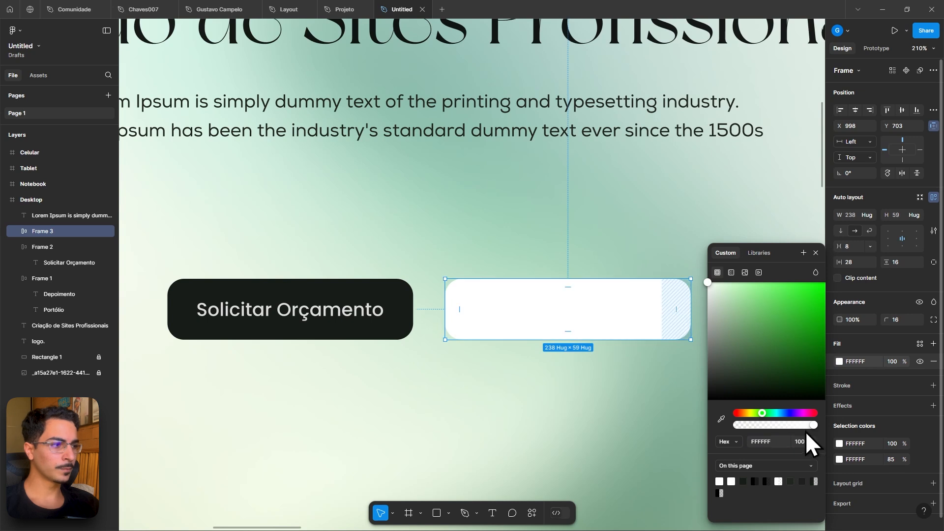
drag(811, 425, 753, 425)
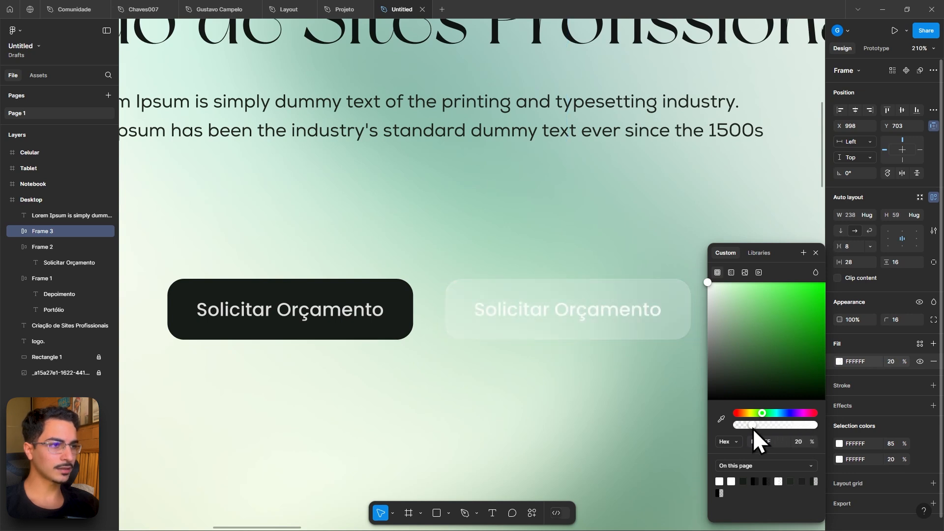
- Colour the duplicate's label with the dark button's colour via the eyedropper, and add a stroke to its frame
double_click(601, 309)
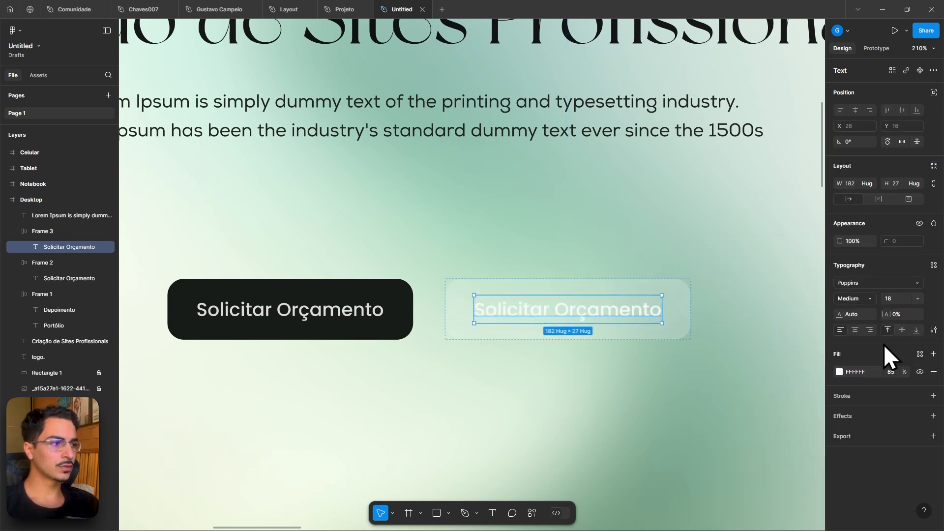
click(838, 372)
click(720, 419)
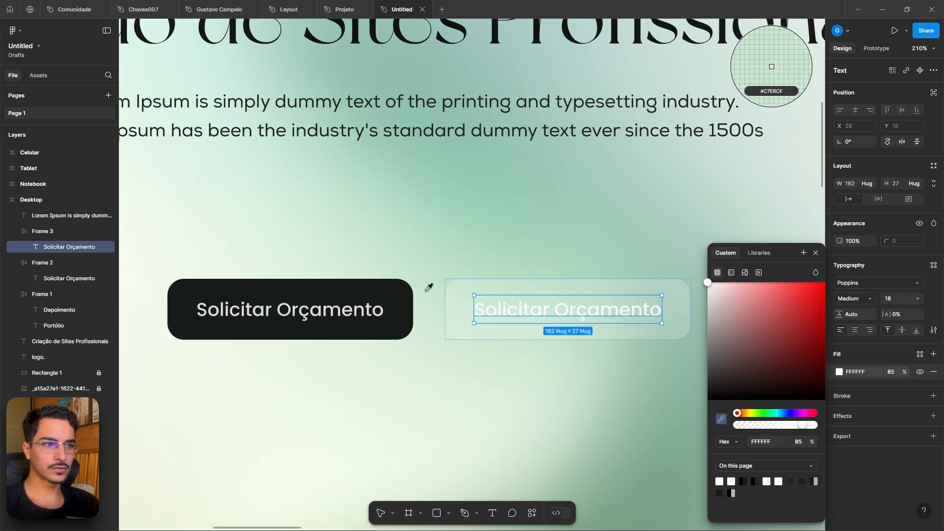
click(395, 290)
click(678, 283)
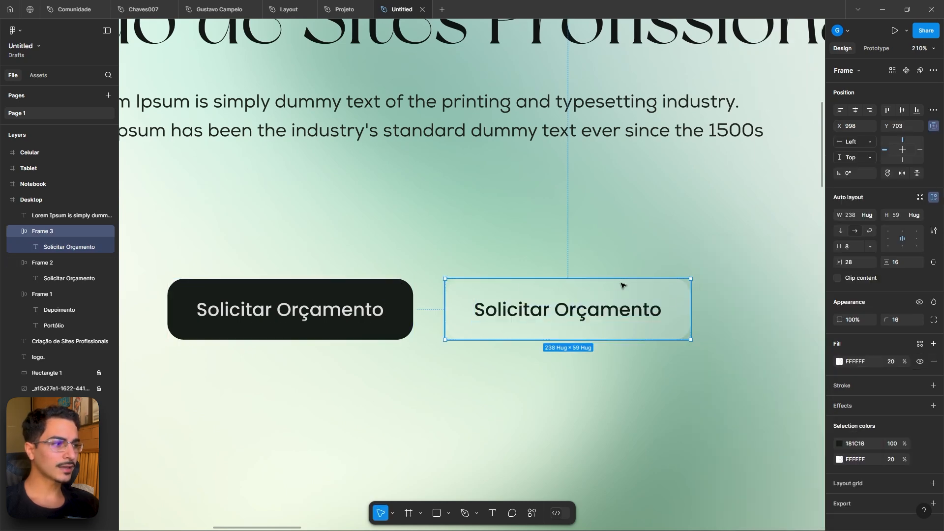
click(933, 385)
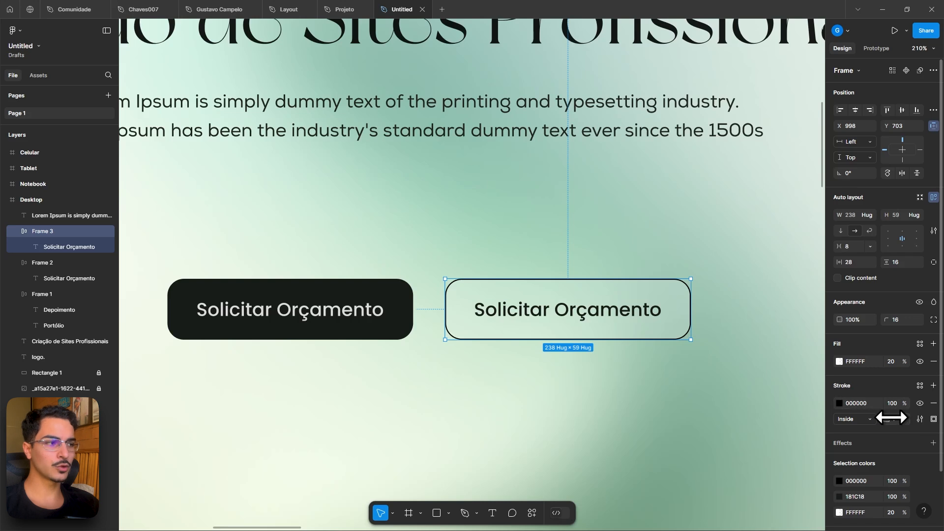
- Set the duplicate button's stroke weight to 2 and sample the dark button's colour for the stroke with the eyedropper
drag(889, 418, 891, 419)
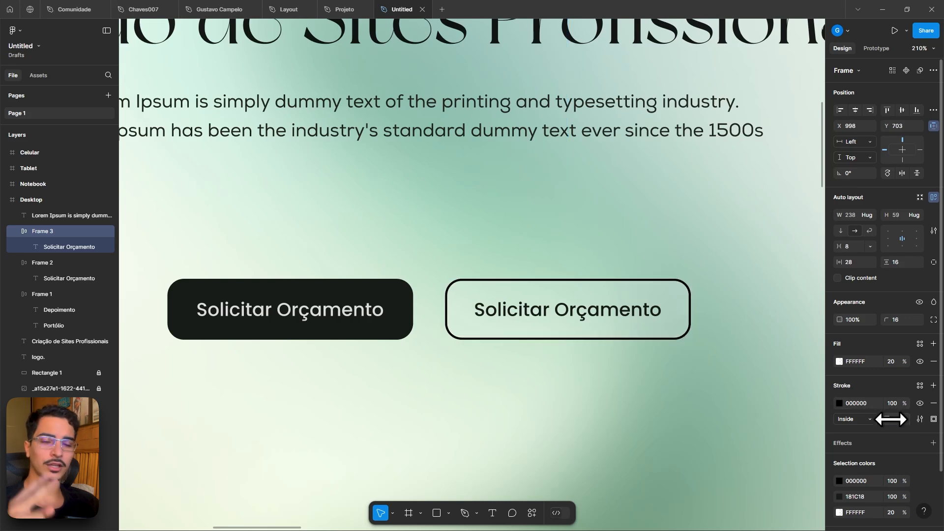
click(839, 403)
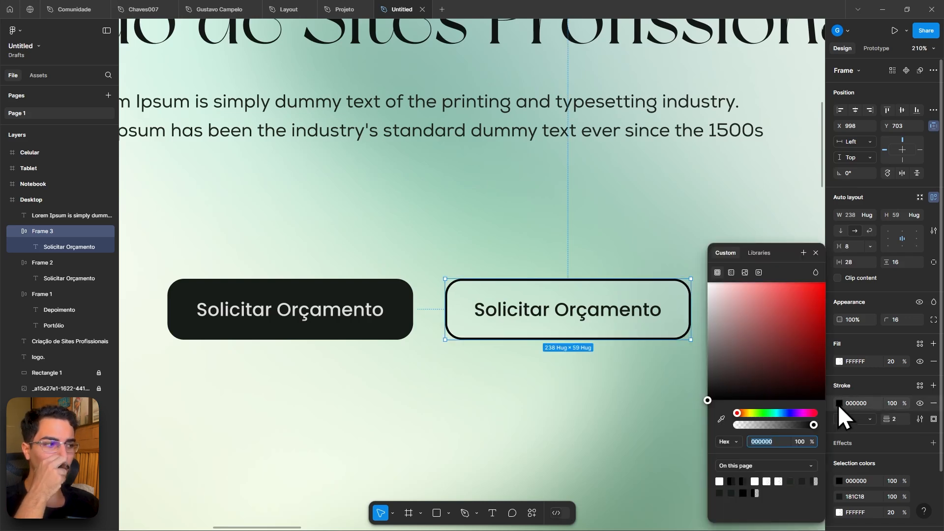
click(721, 418)
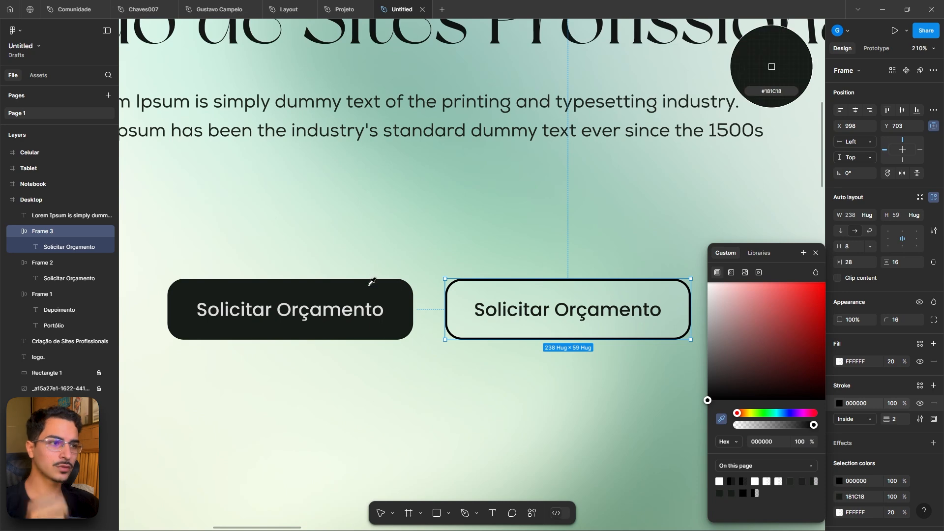
click(369, 283)
click(463, 236)
key(shift+1)
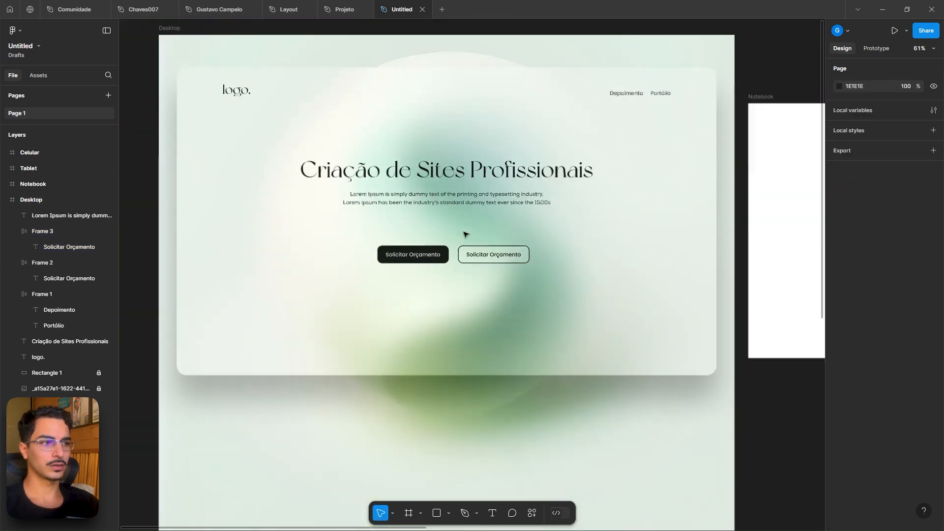
click(344, 9)
click(385, 10)
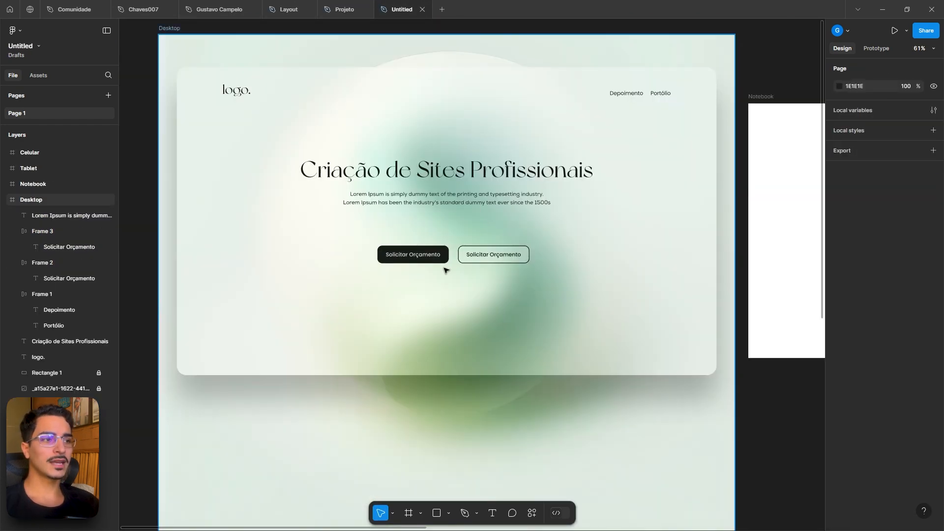
- Select both buttons and wrap them together in an auto layout frame
key(shift+0)
click(446, 245)
click(446, 246)
scroll(472, 248, up, 5)
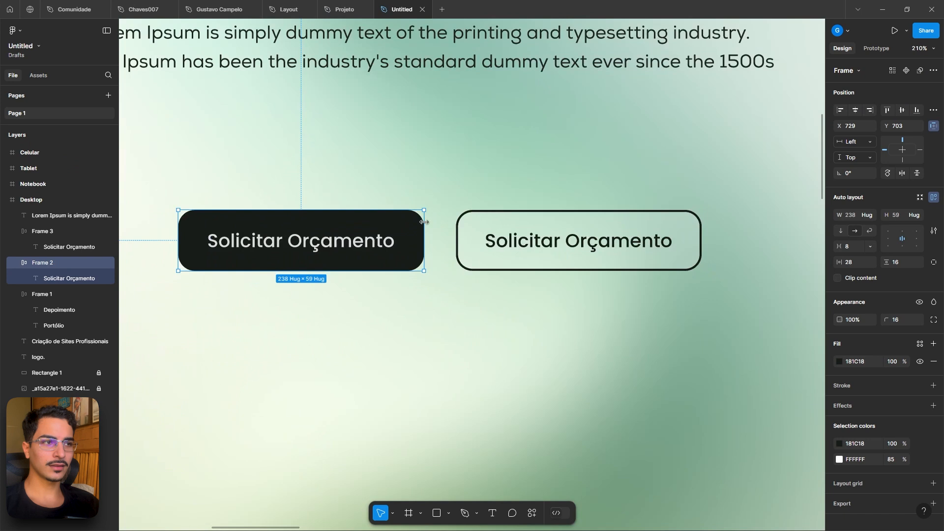
shift+click(469, 232)
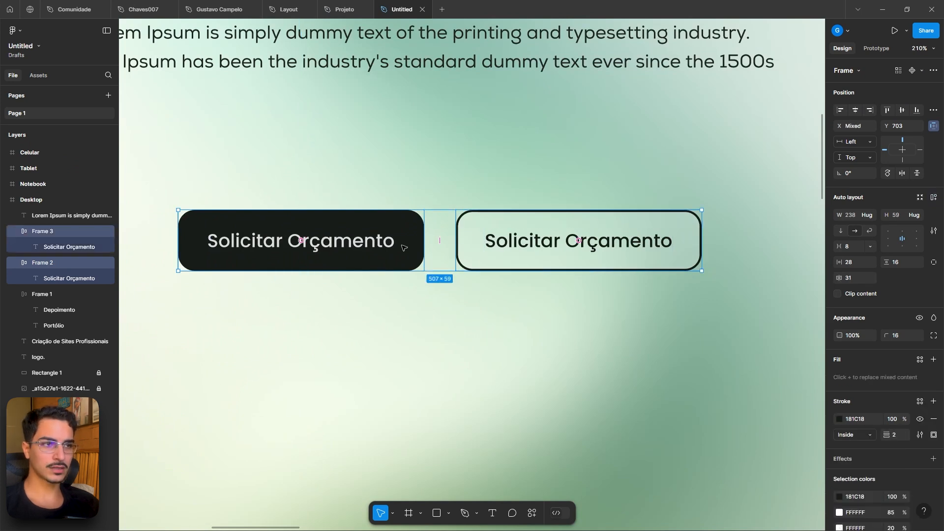
click(393, 225)
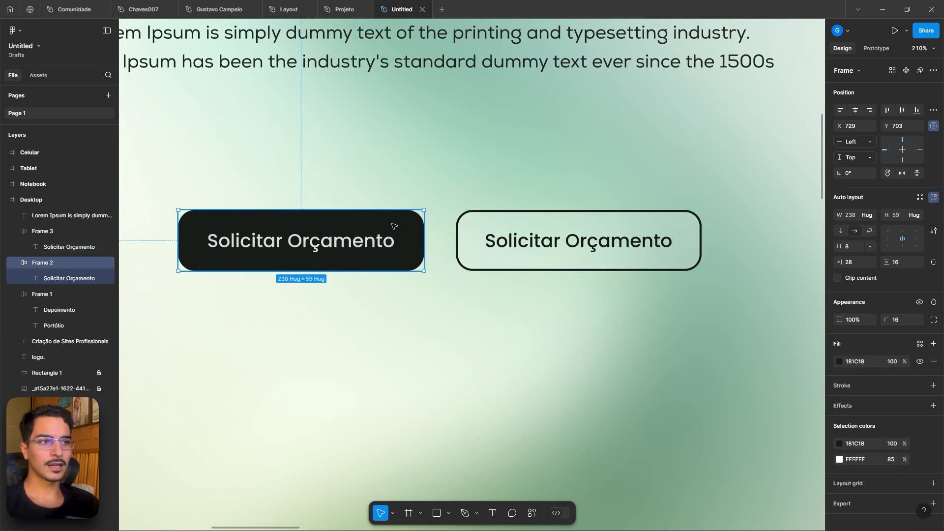
shift+click(477, 222)
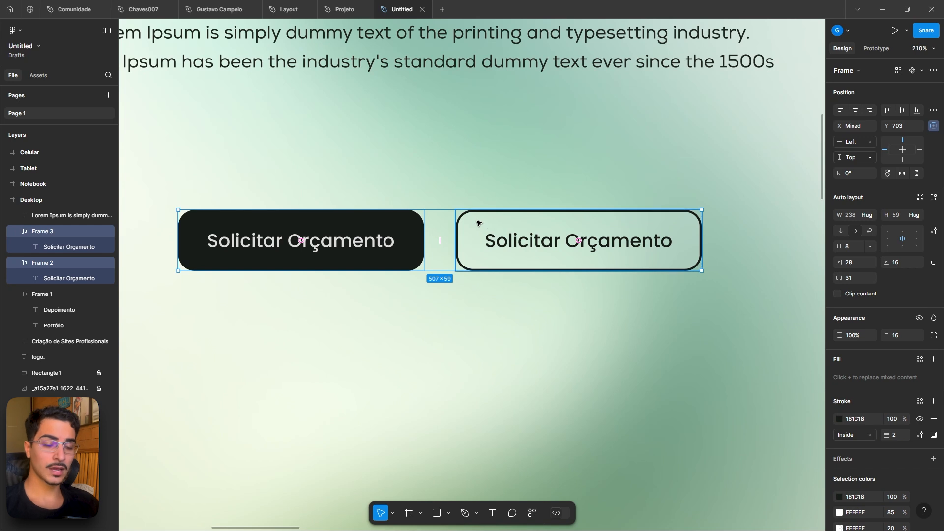
key(shift+a)
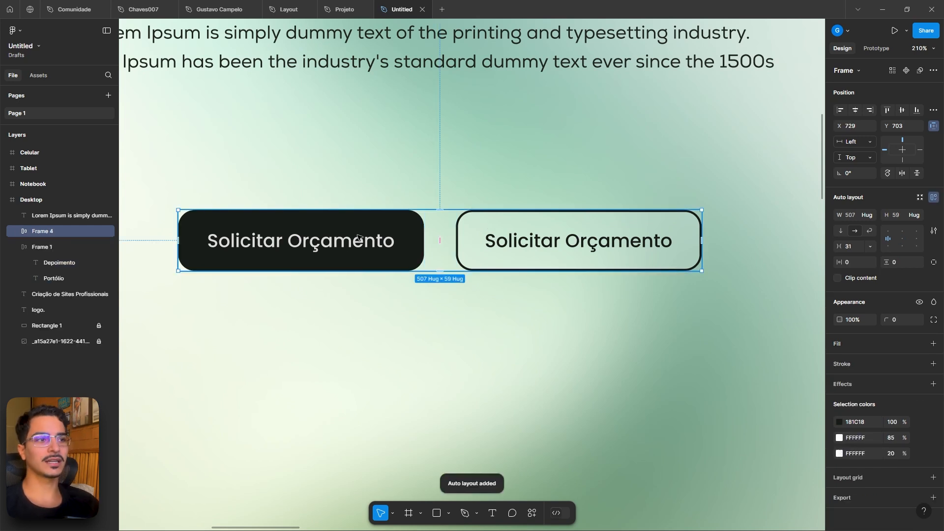
- Set the horizontal gap between the two buttons to 32
drag(438, 244, 447, 242)
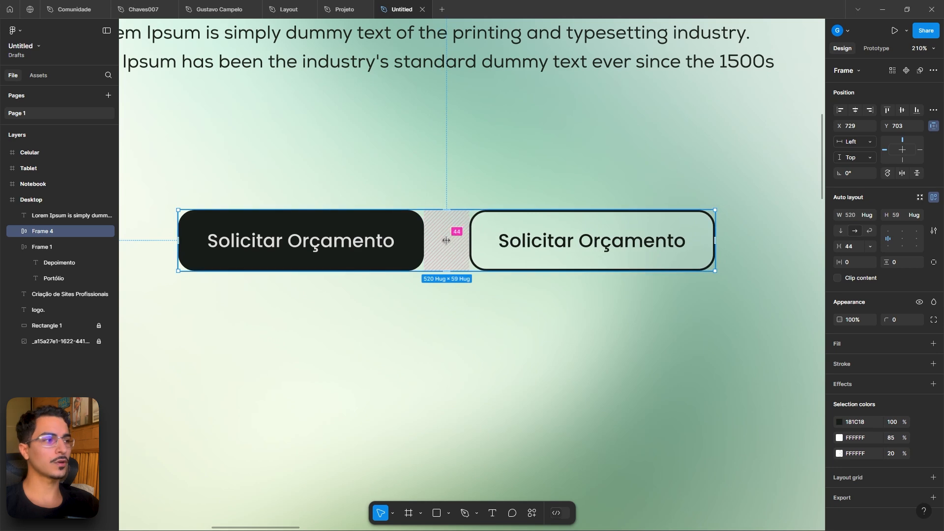
text(32)
key(Return)
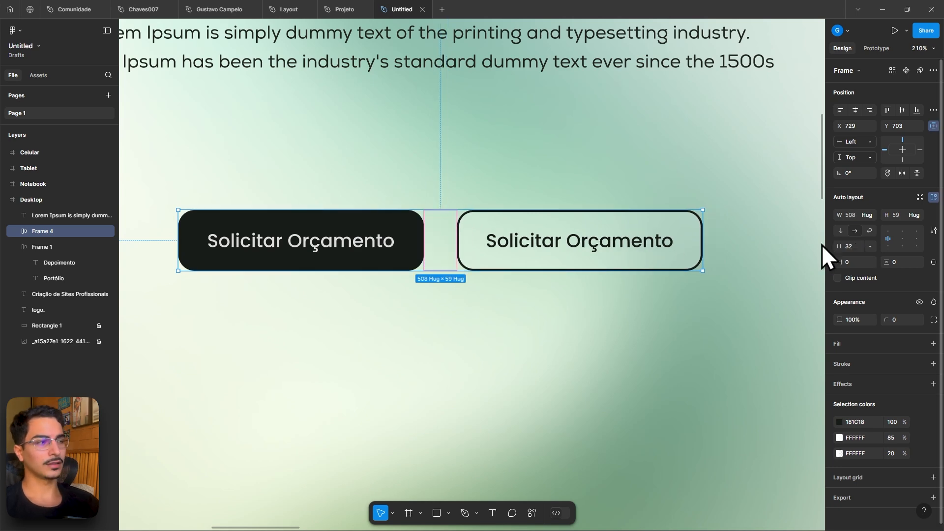
key(Escape)
click(407, 250)
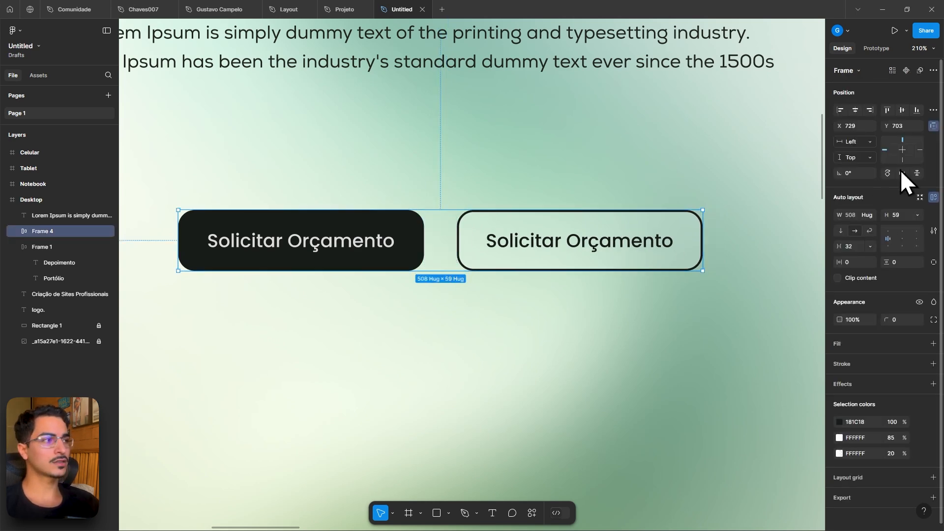
- Center the button group horizontally within the Desktop frame
click(854, 110)
scroll(548, 214, down, 5)
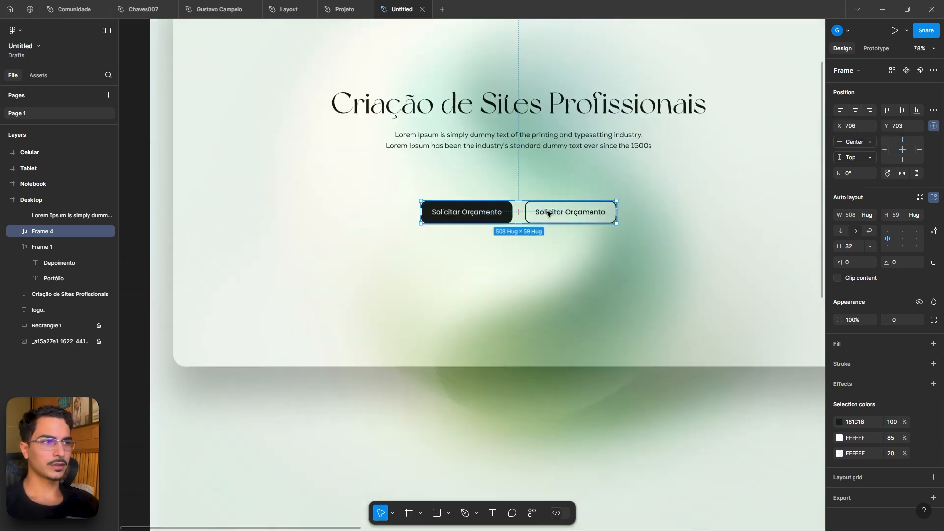
- Nudge the button group upward closer to the paragraph, to a Y position of 599
key(alt)
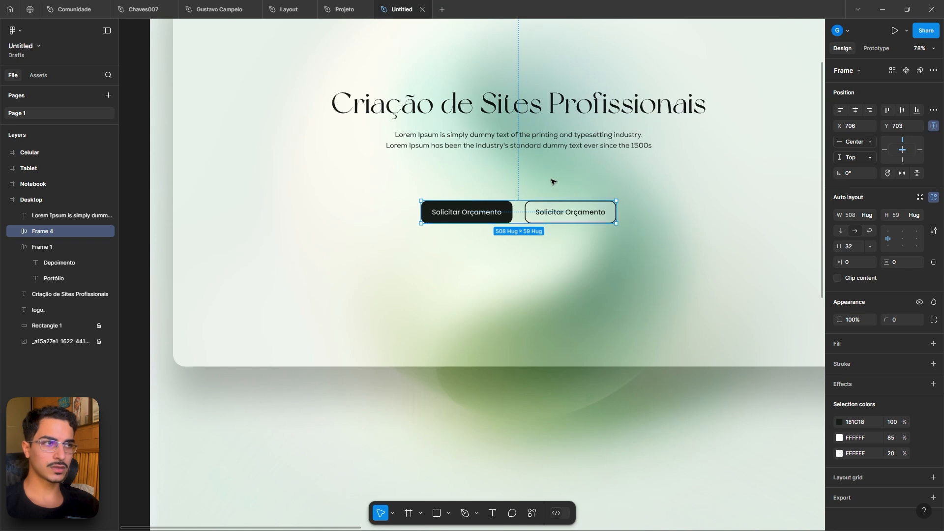
key(alt)
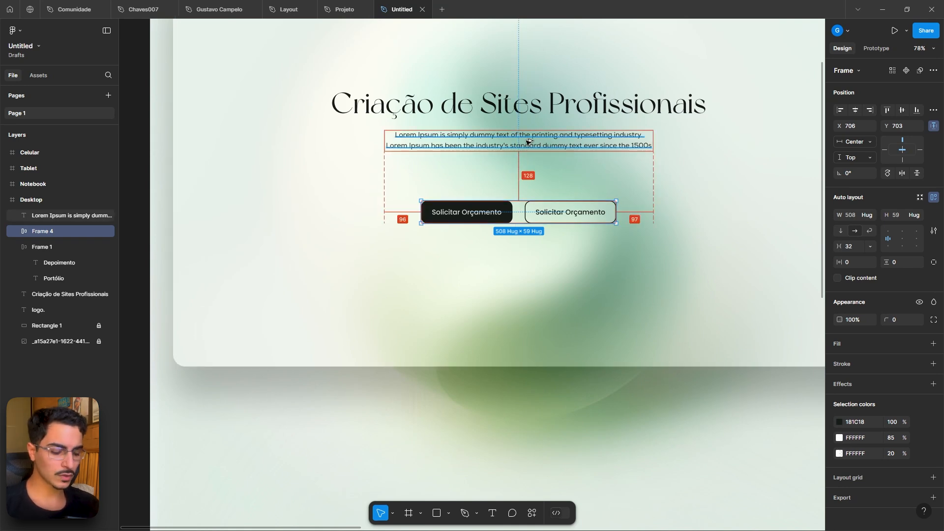
key(Up)
key(Up)
key(Up)
key(Up)
key(Up)
key(Up)
key(Up)
key(Up)
key(Up)
key(Up)
key(Up)
key(Up)
key(Up)
key(Up)
key(Up)
key(Up)
key(Up)
key(Up)
key(Up)
key(Up)
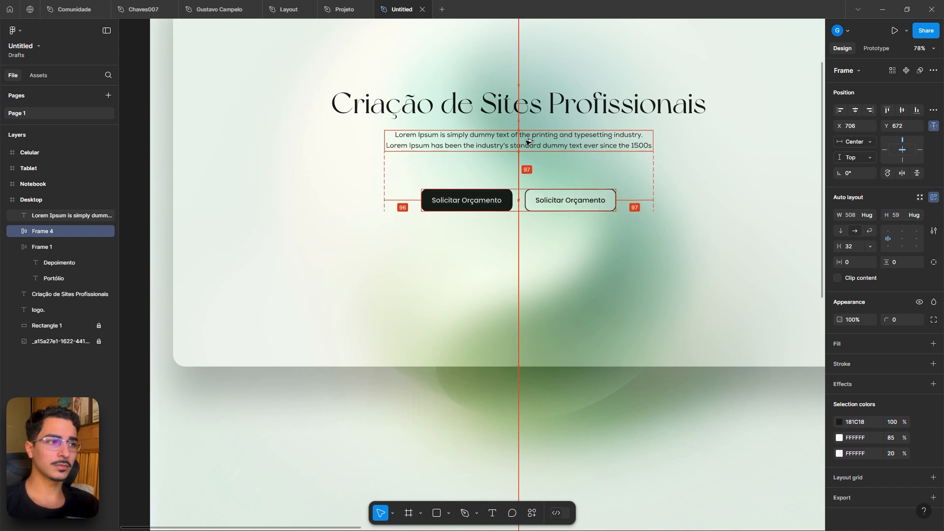
key(Up)
key(Up)
key(Up)
key(Up)
key(Up)
key(Up)
key(Up)
key(Up)
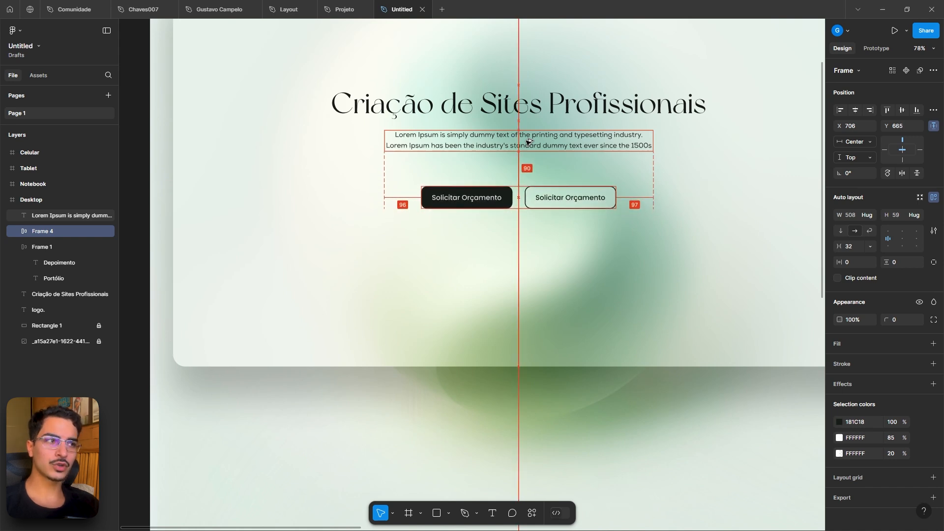
key(Up)
key(Up)
key(Up)
key(Up)
key(Up)
key(Up)
key(Up)
key(Up)
key(Up)
key(Up)
key(Up)
key(Up)
key(Up)
key(Up)
key(Up)
key(Up)
key(Up)
key(Up)
key(Up)
key(Up)
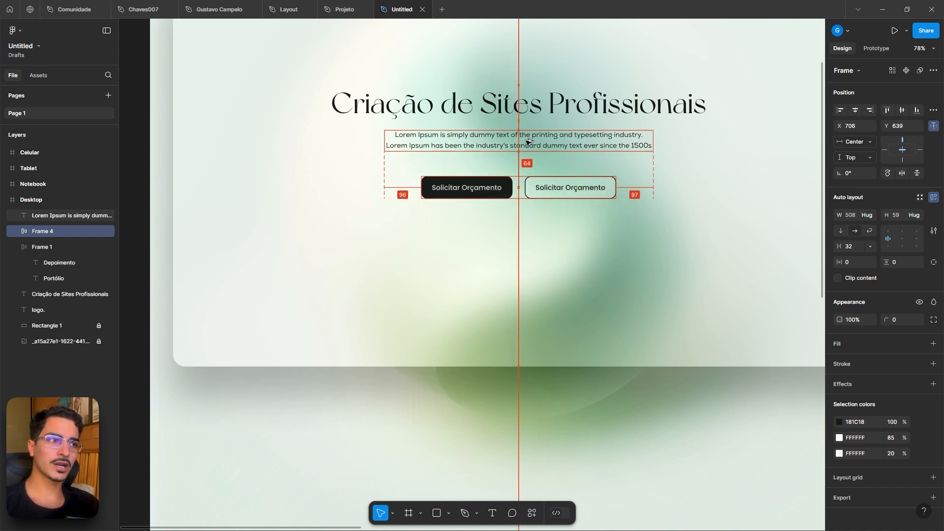
key(Up)
key(Up)
key(Up)
key(Up)
key(Up)
key(Up)
key(Up)
key(Up)
key(Up)
key(Up)
key(Up)
key(Up)
key(Up)
key(Up)
key(Up)
key(Up)
key(Up)
key(Up)
key(Up)
key(Up)
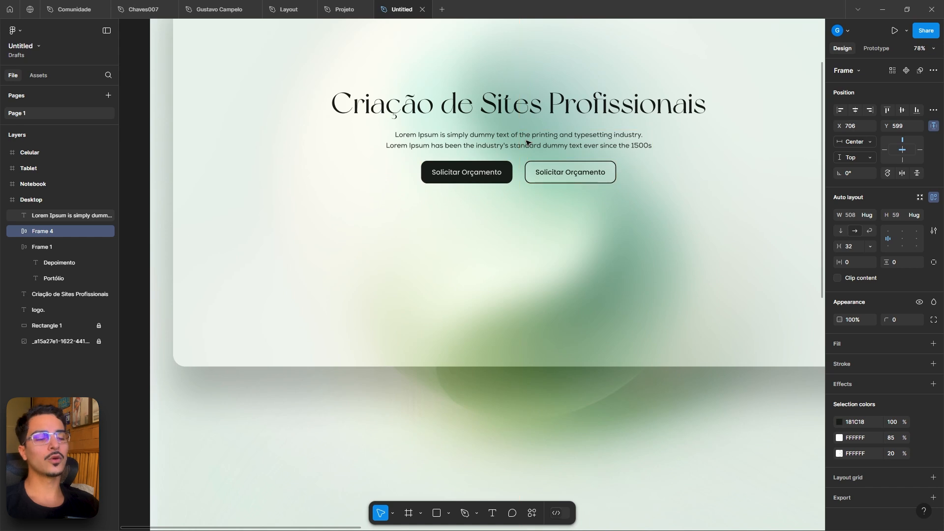
scroll(516, 147, up, 5)
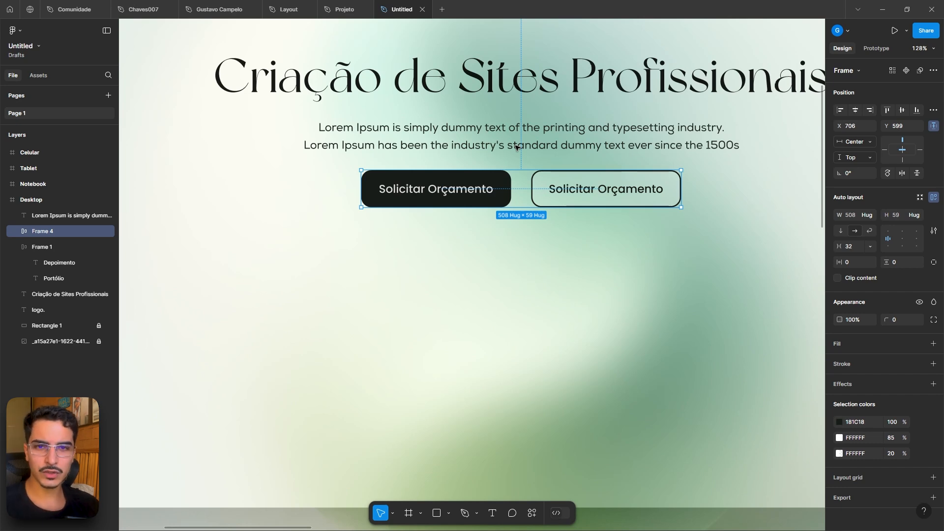
click(560, 253)
scroll(561, 252, down, 6)
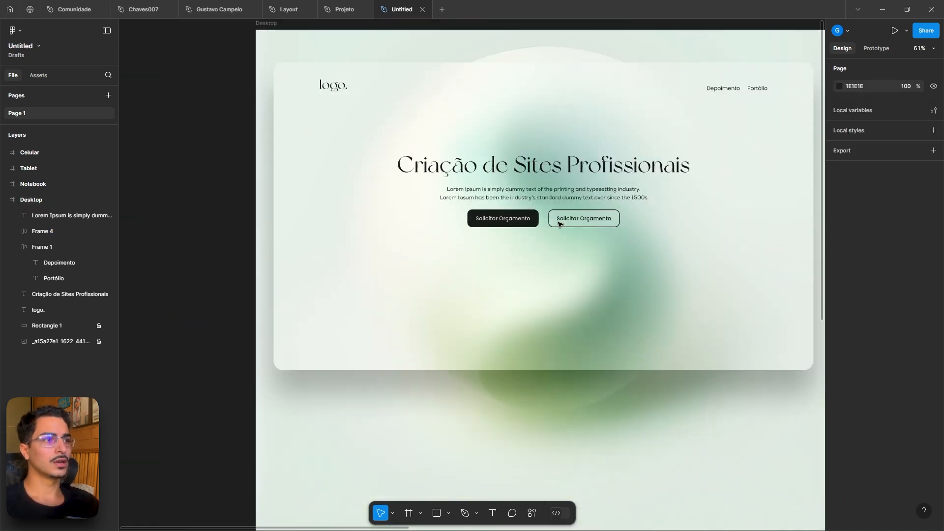
click(344, 10)
scroll(503, 313, down, 5)
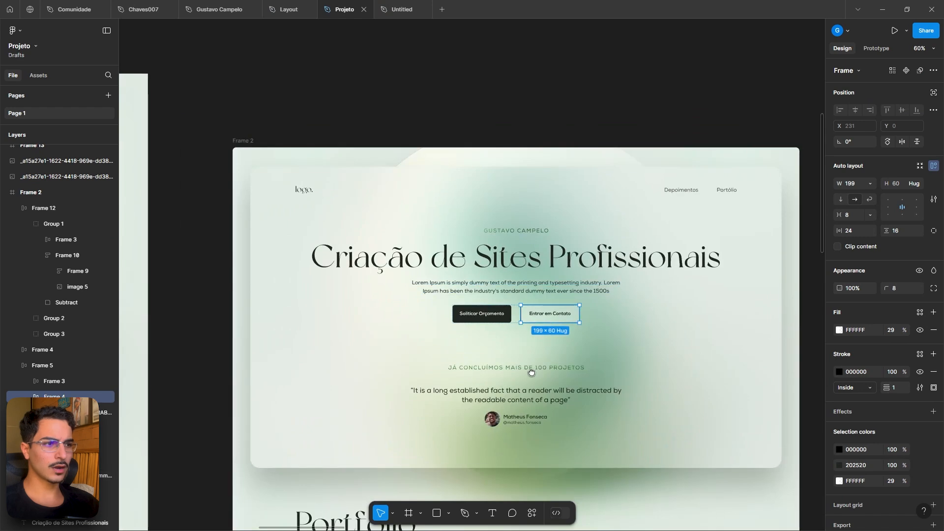
scroll(503, 312, up, 1)
scroll(502, 312, up, 3)
scroll(505, 147, up, 4)
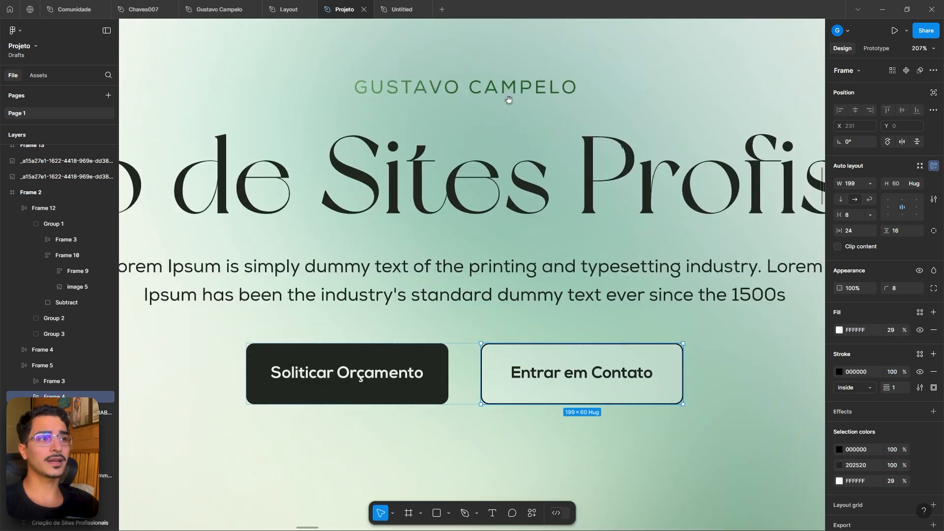
click(418, 109)
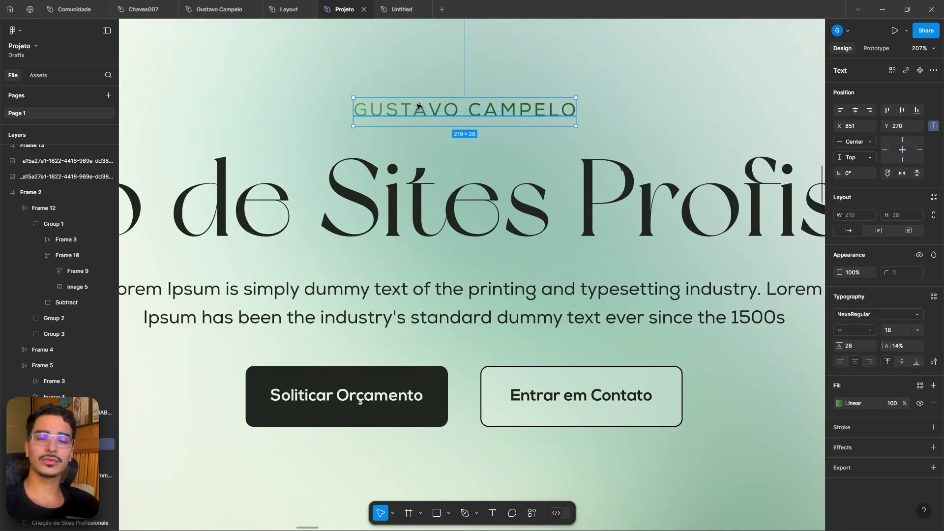
click(389, 8)
scroll(516, 176, up, 3)
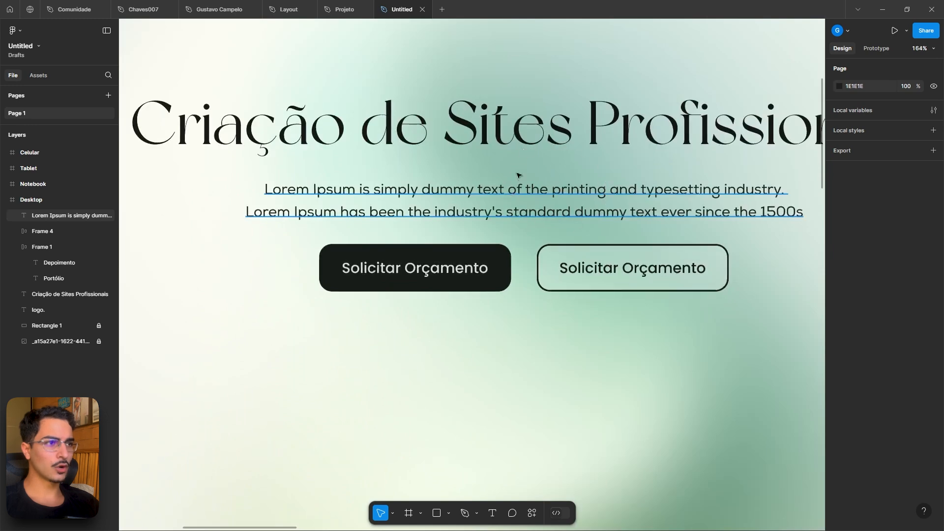
scroll(516, 176, up, 3)
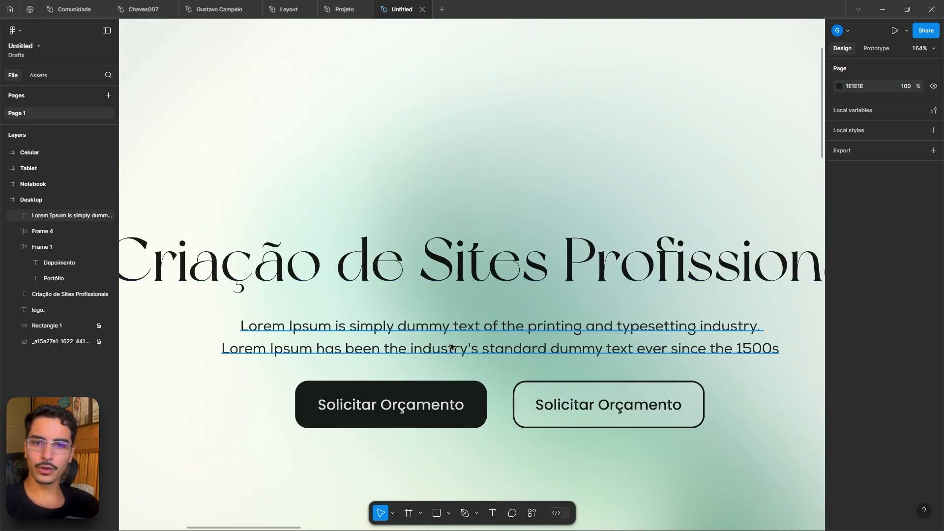
key(shift+0)
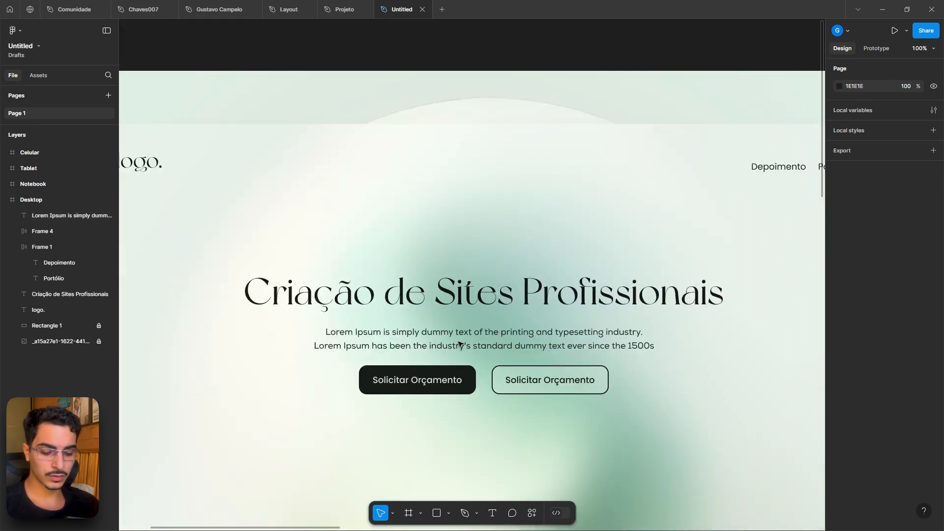
key(t)
click(404, 239)
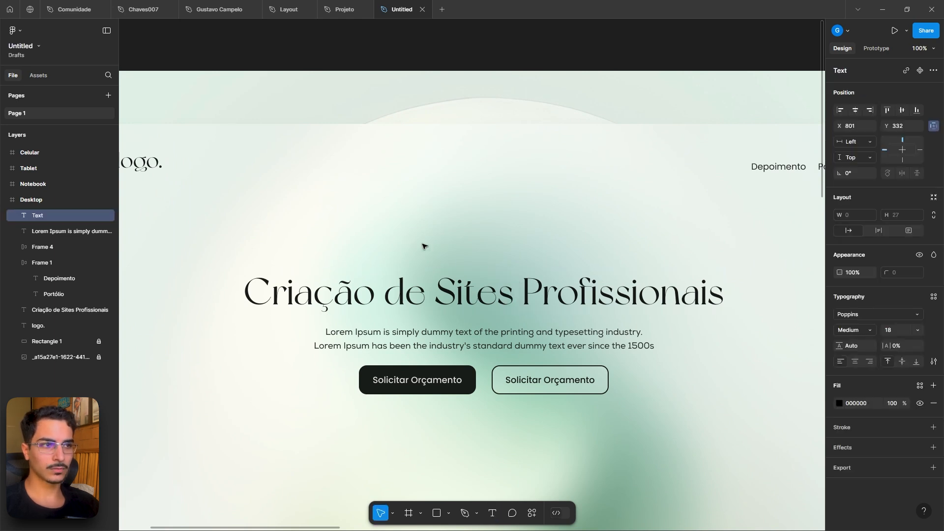
scroll(415, 247, up, 3)
text(GUSTAVO)
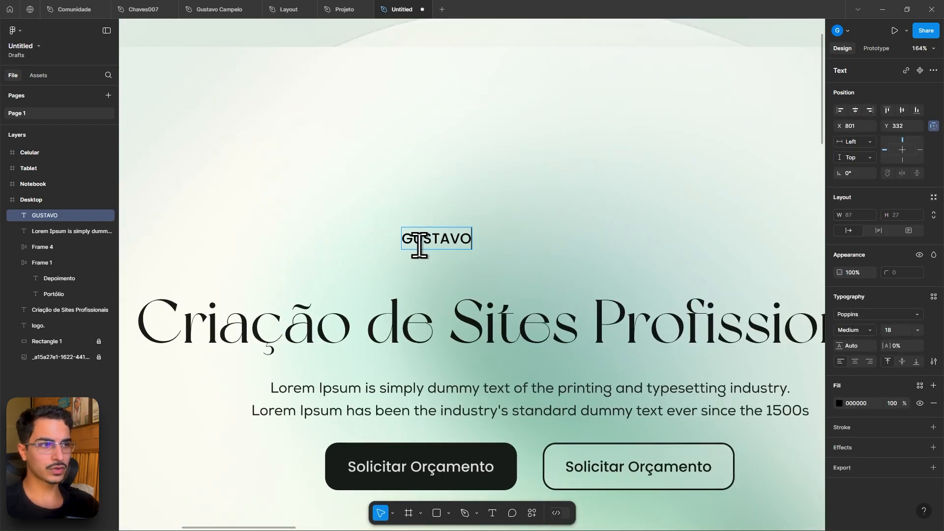
text( CAMPELO)
key(Escape)
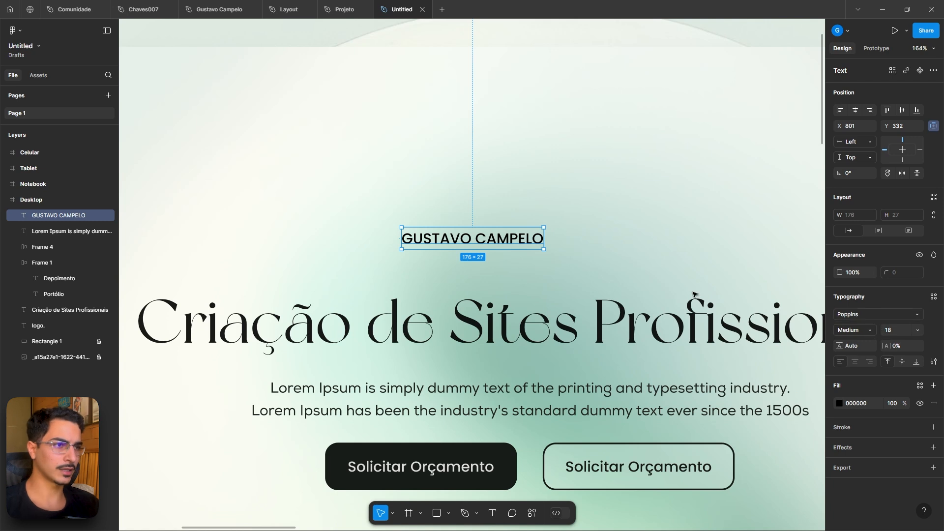
- Give the GUSTAVO CAMPELO label a linear gradient fill running from #3CA37D to #226848
click(839, 403)
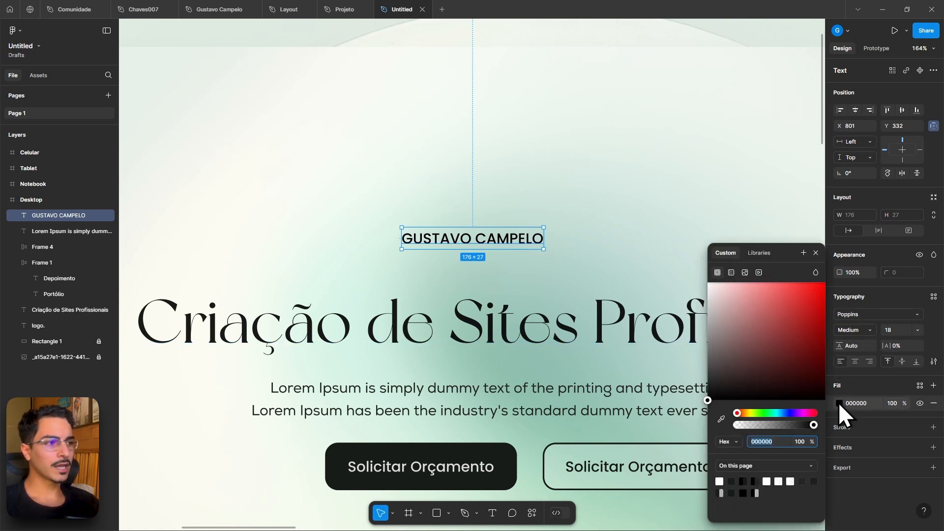
click(731, 271)
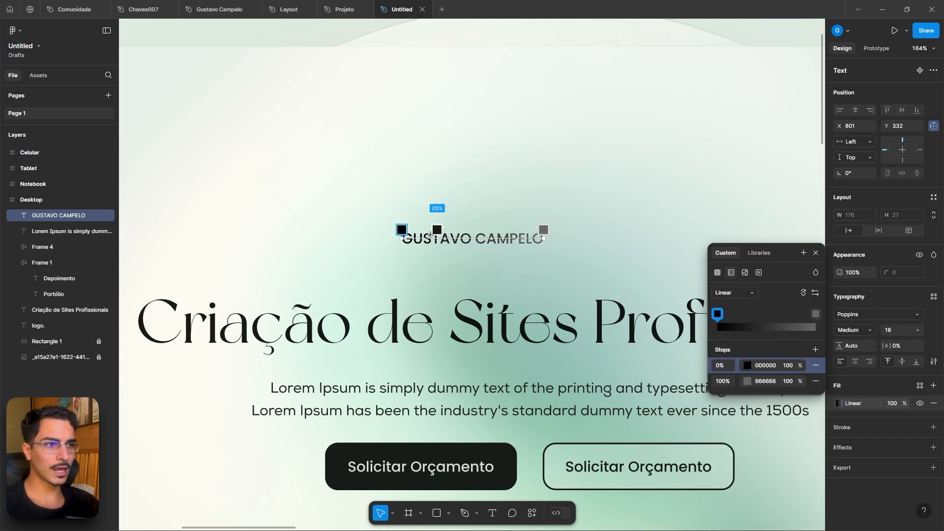
click(746, 366)
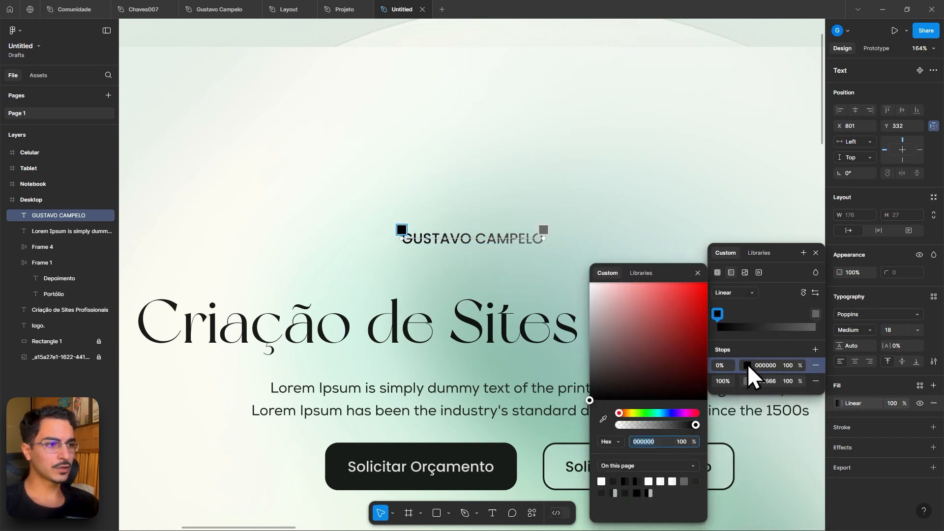
click(603, 419)
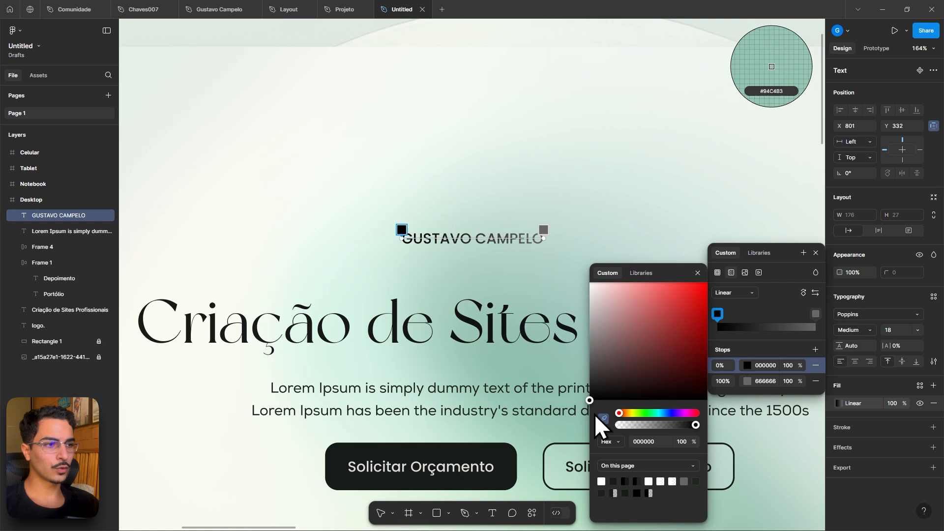
click(497, 364)
drag(655, 338, 664, 326)
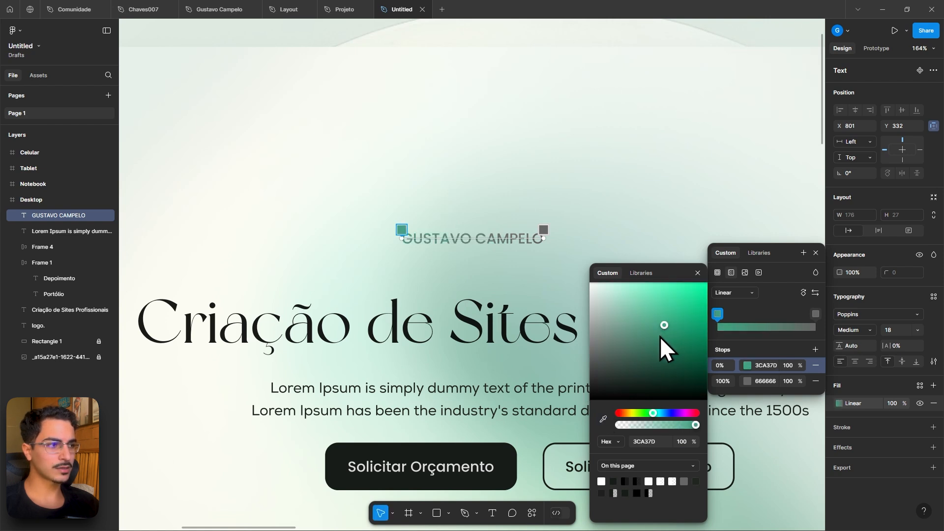
click(815, 313)
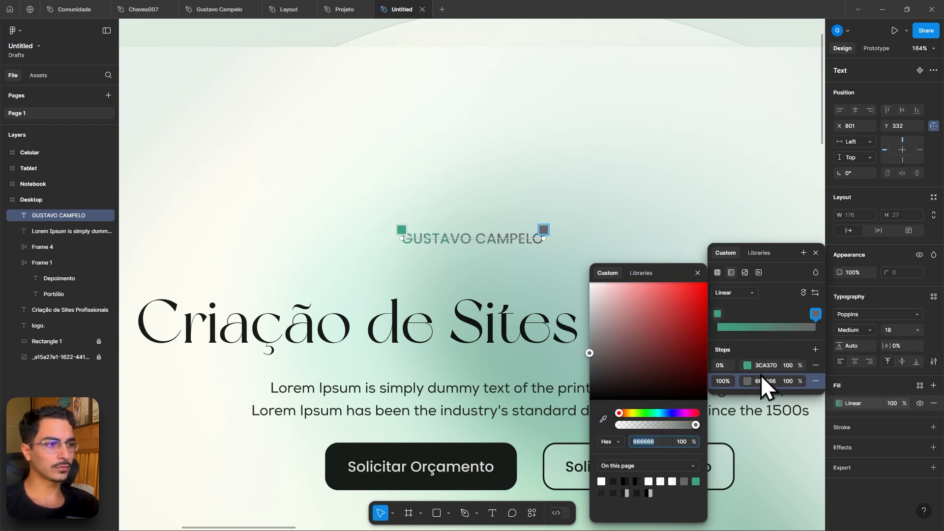
click(537, 364)
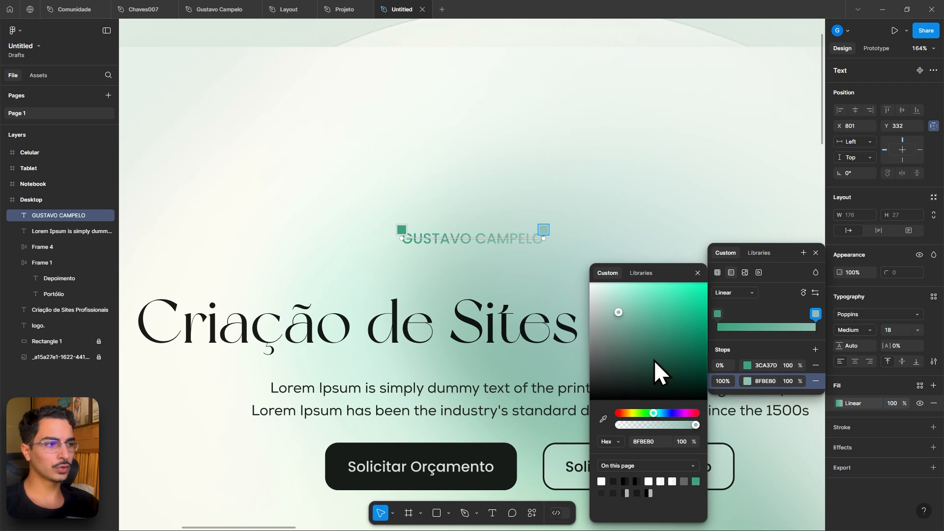
drag(654, 360, 670, 351)
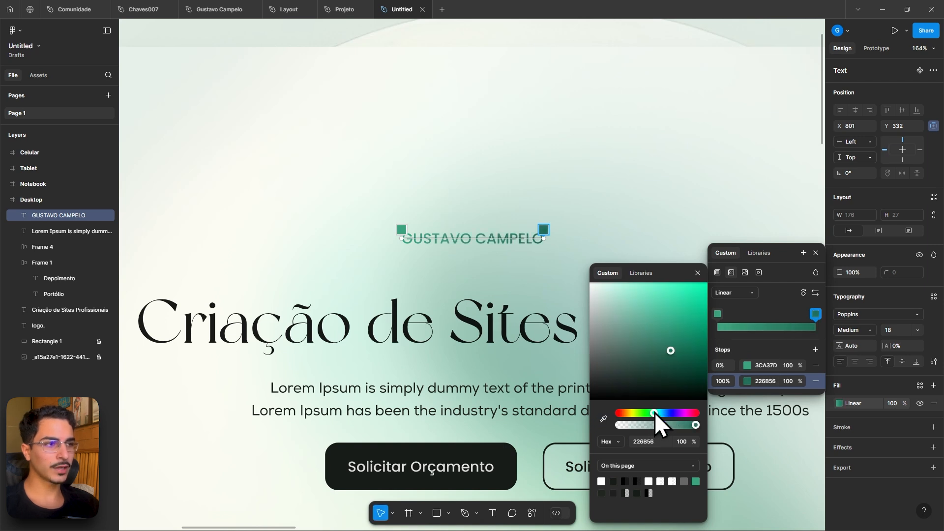
drag(653, 412, 652, 411)
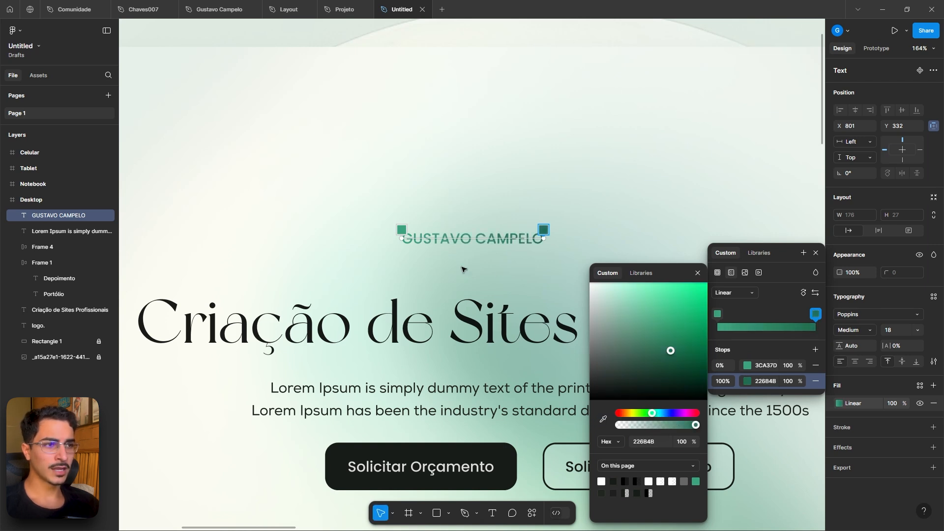
- Rotate the label's gradient handles so the gradient runs diagonally across the text
scroll(450, 186, up, 3)
middle_click(546, 235)
drag(546, 235, 522, 216)
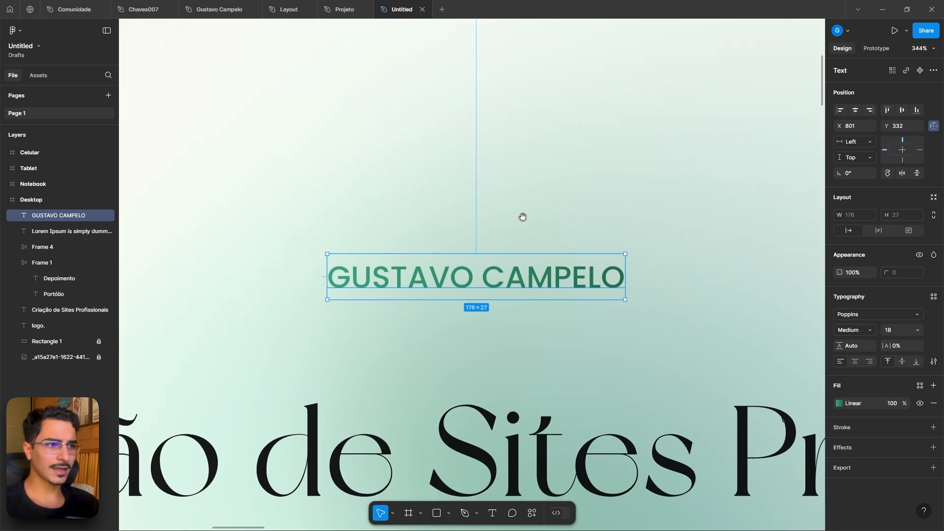
click(838, 403)
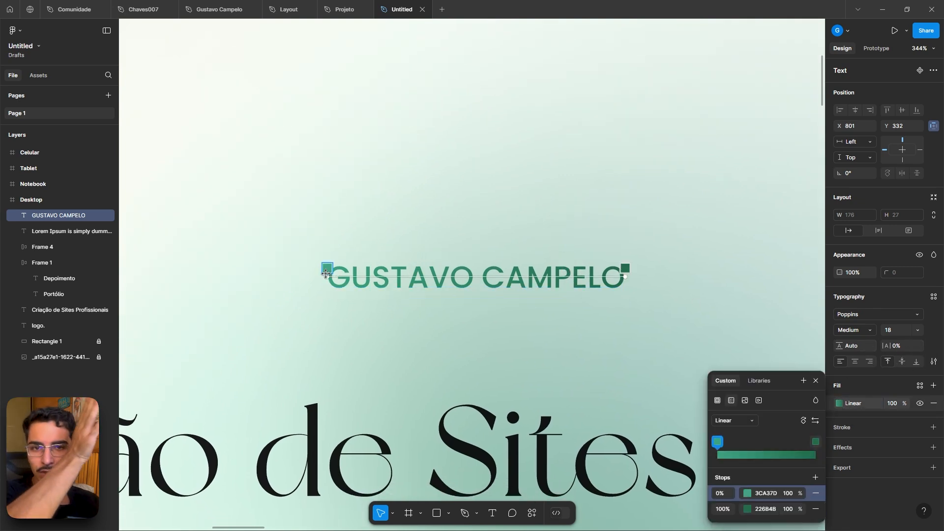
drag(329, 274, 328, 258)
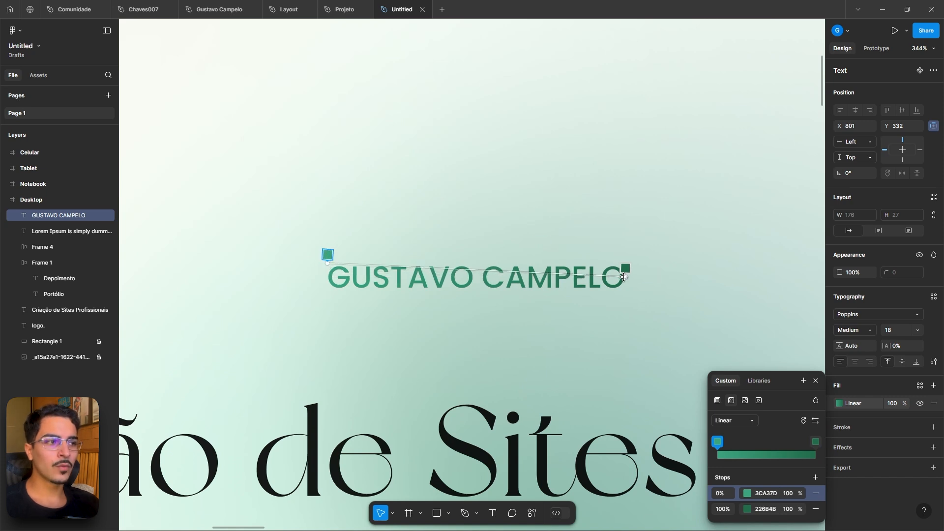
drag(624, 271, 467, 302)
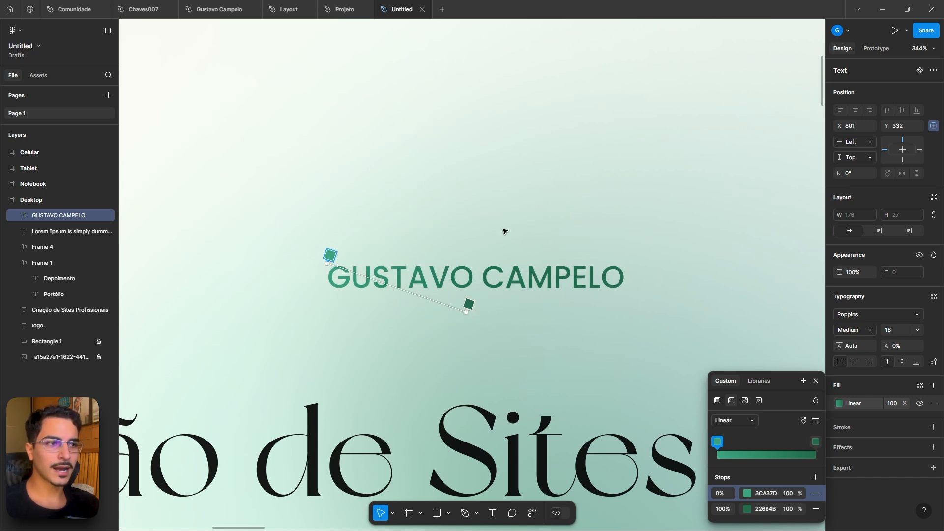
click(655, 267)
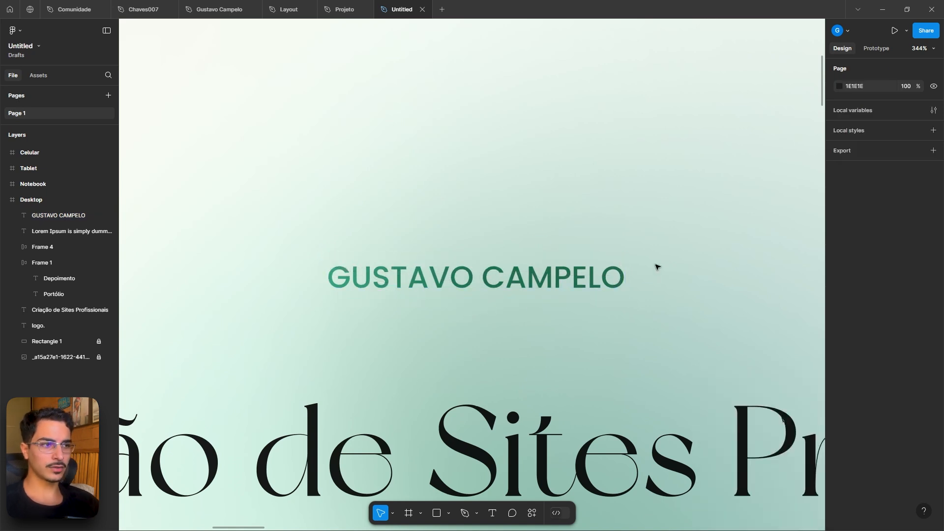
- Inspect the label's generated CSS gradient code in Dev Mode
scroll(540, 299, down, 5)
click(539, 291)
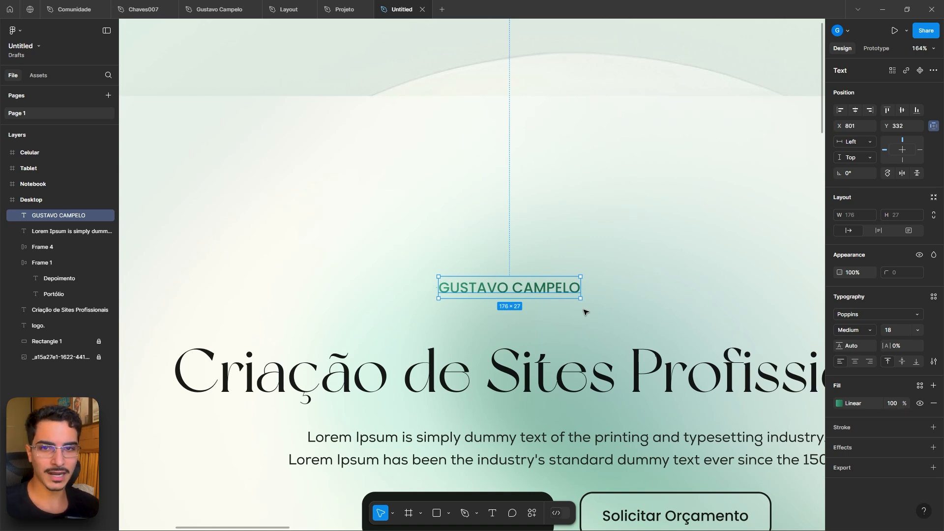
click(561, 514)
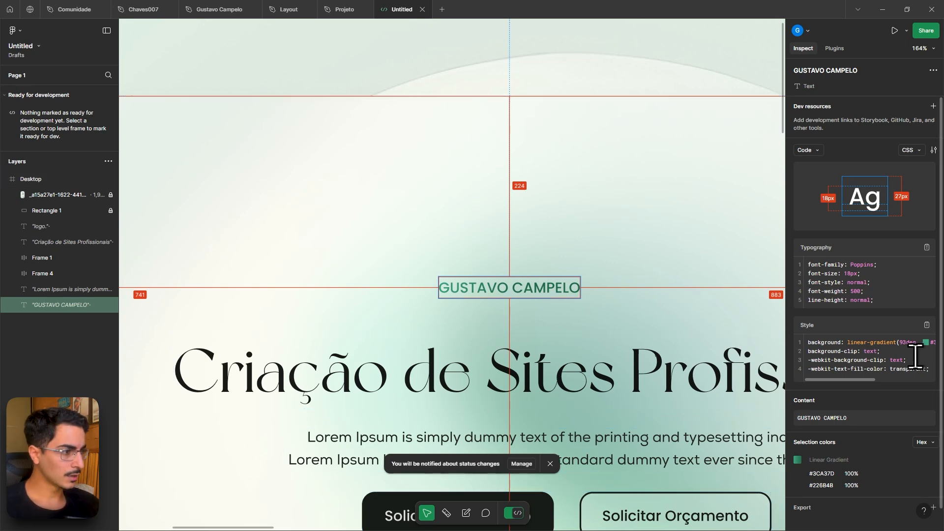
scroll(901, 360, down, 1)
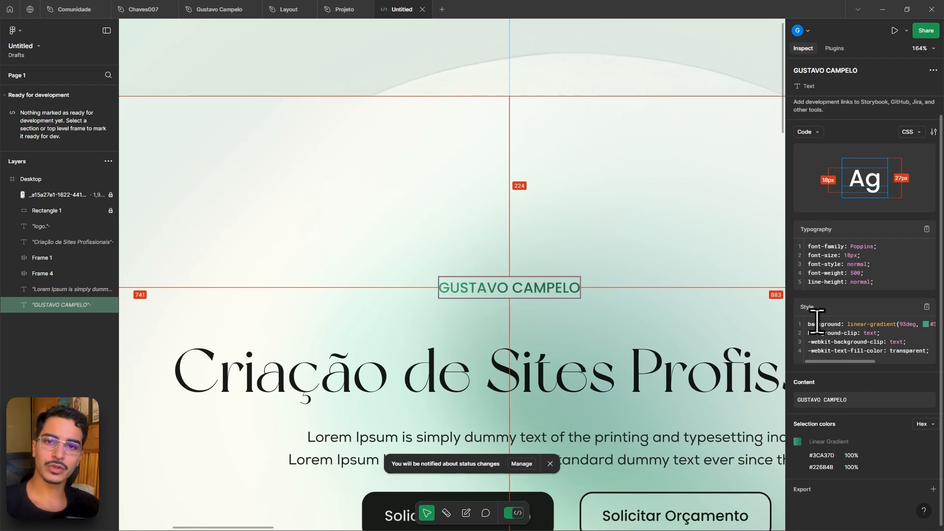
drag(806, 324, 916, 354)
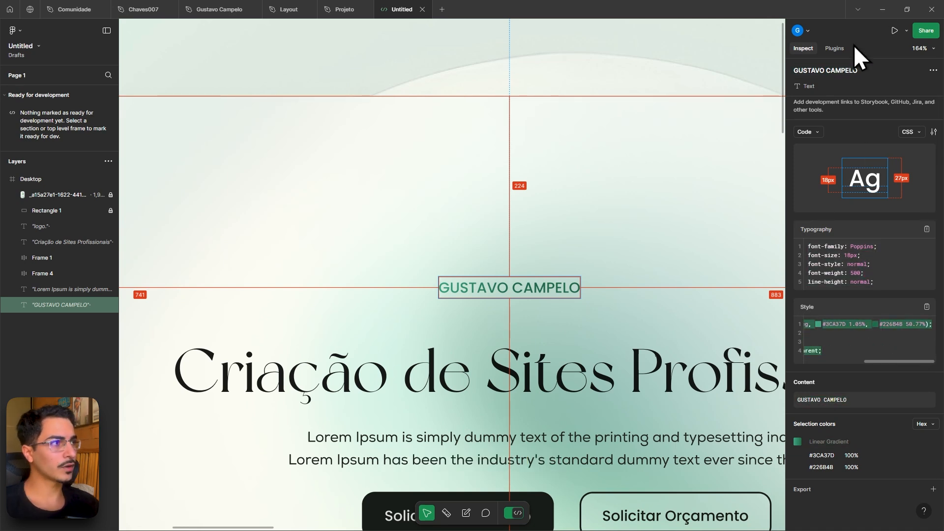
click(516, 512)
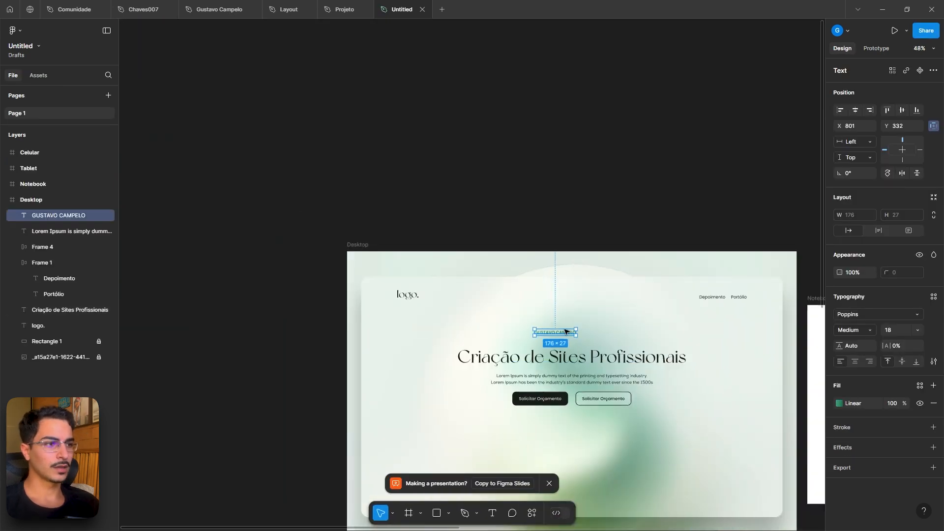
- Center the GUSTAVO CAMPELO label horizontally within the Desktop frame
click(856, 110)
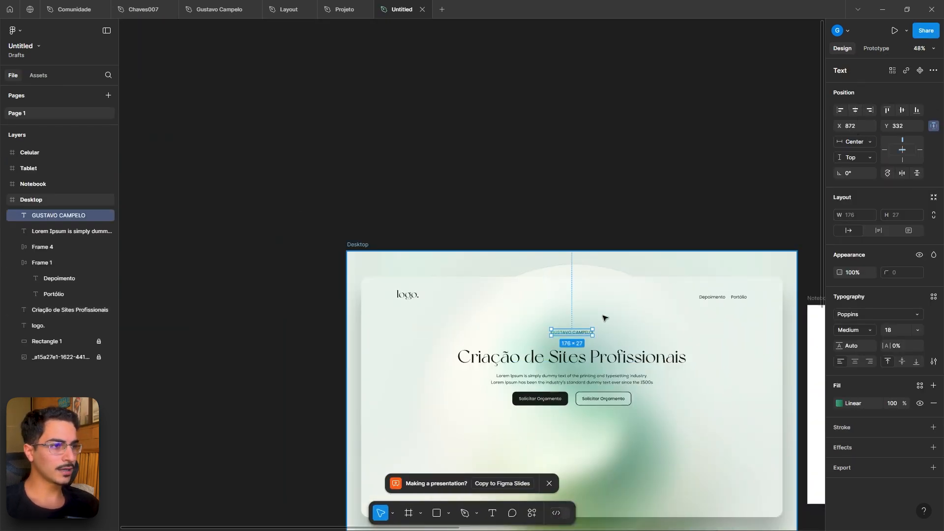
scroll(604, 319, up, 5)
drag(544, 366, 548, 385)
click(564, 346)
scroll(565, 341, down, 2)
drag(669, 414, 674, 258)
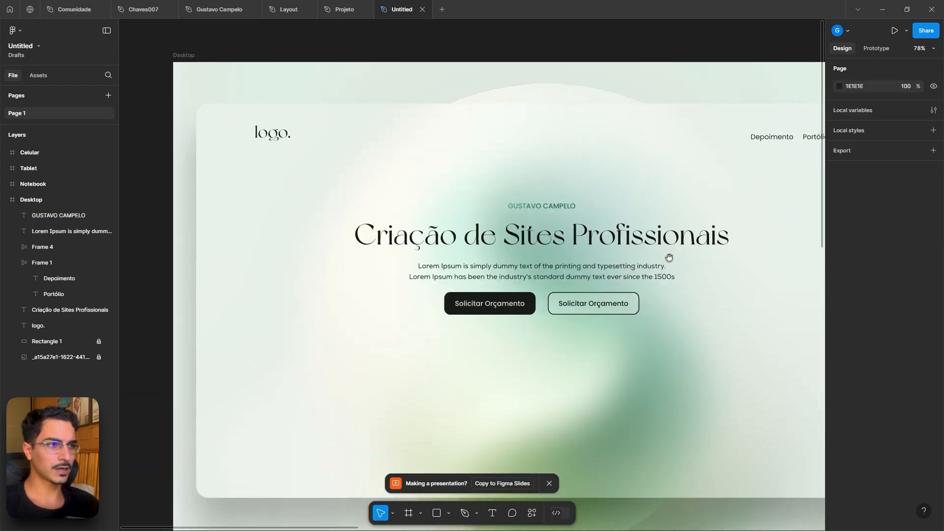
- Examine the section label styling below the hero in the Projeto reference file
click(337, 10)
scroll(491, 271, down, 4)
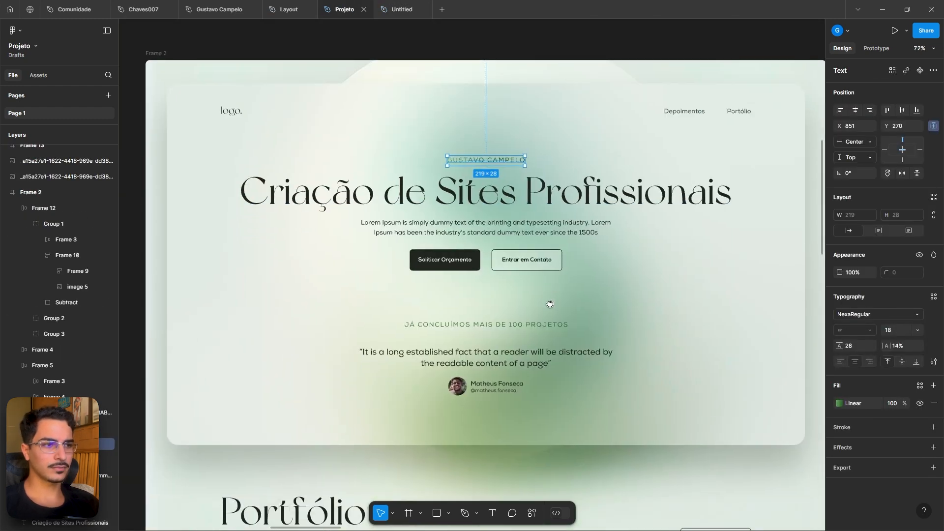
scroll(488, 310, up, 4)
click(486, 334)
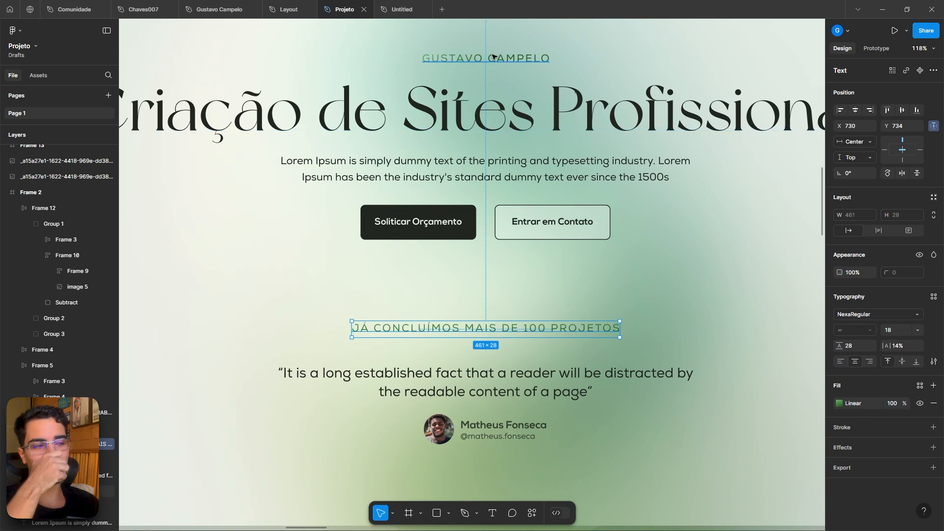
- Duplicate the paragraph below the buttons and change the copy's text to PORTÓFLIO
click(379, 10)
click(558, 278)
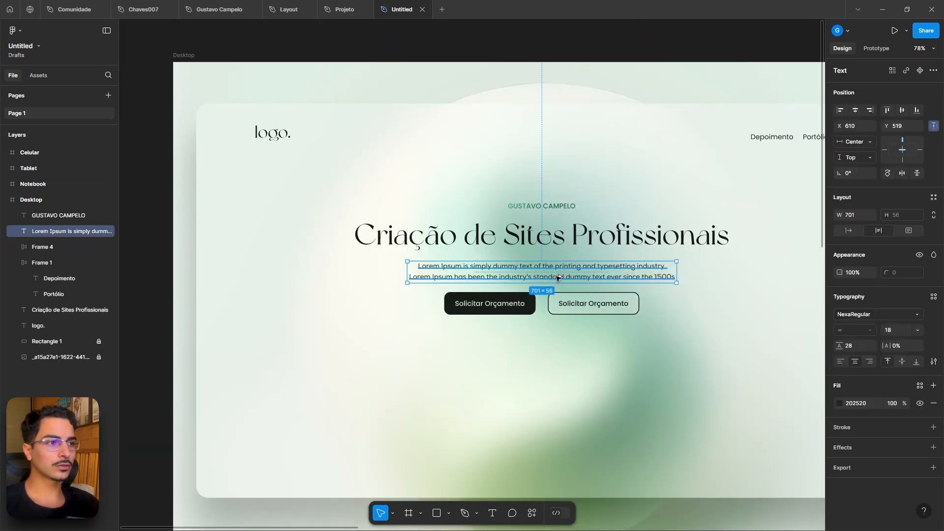
drag(558, 278, 564, 375)
double_click(564, 375)
text(p)
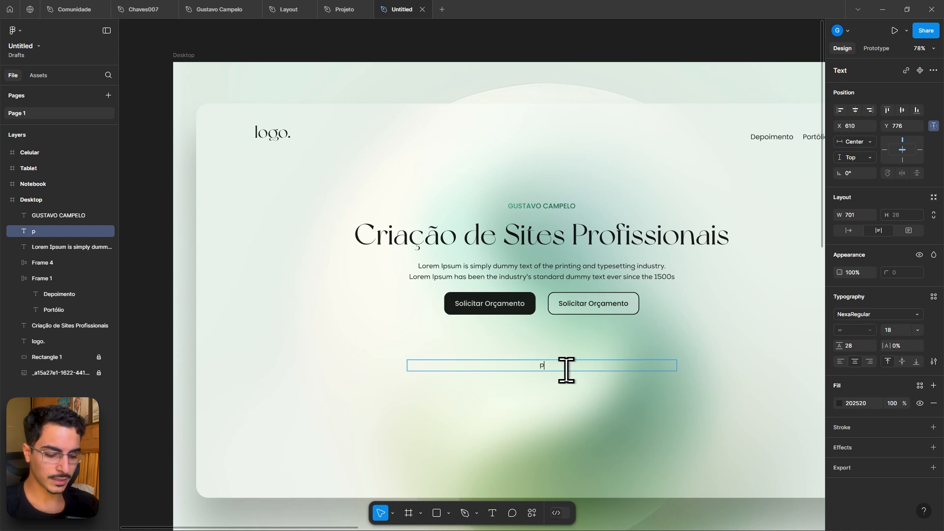
text(ORTÓFLIO)
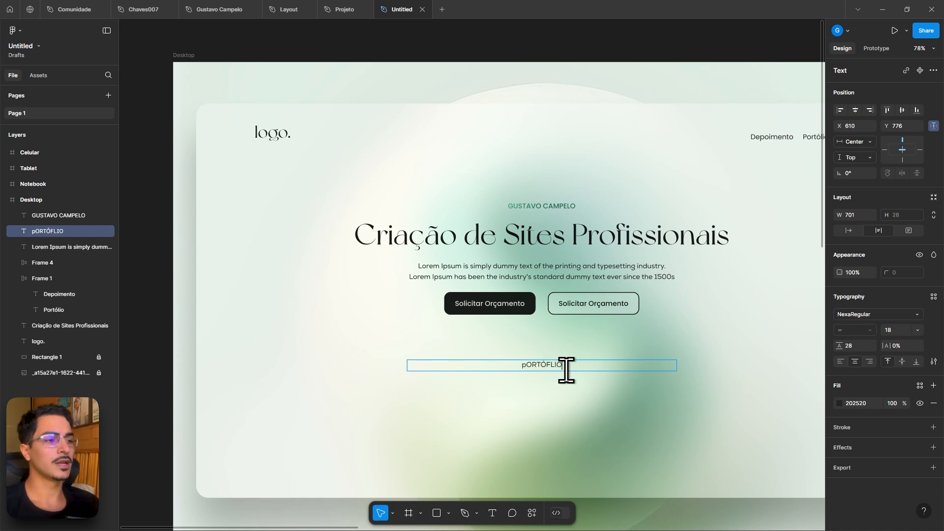
click(525, 365)
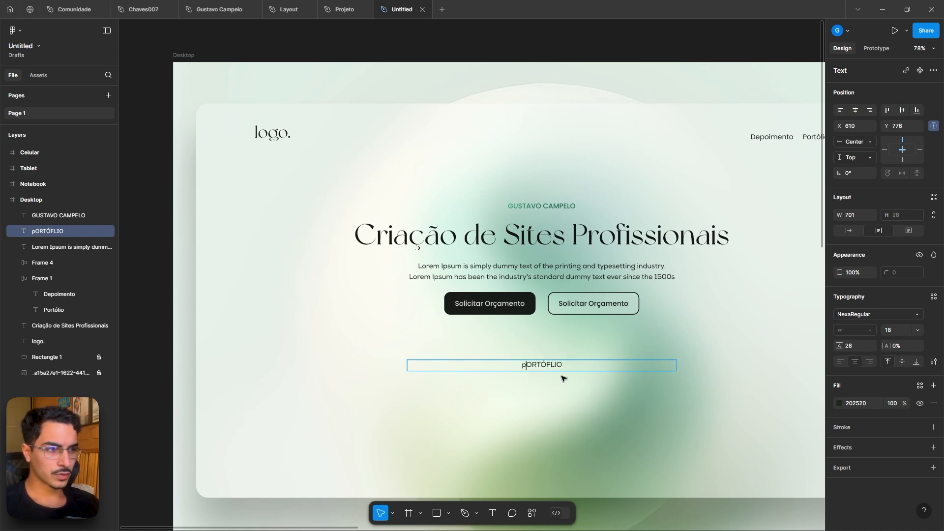
key(BackSpace)
text(P)
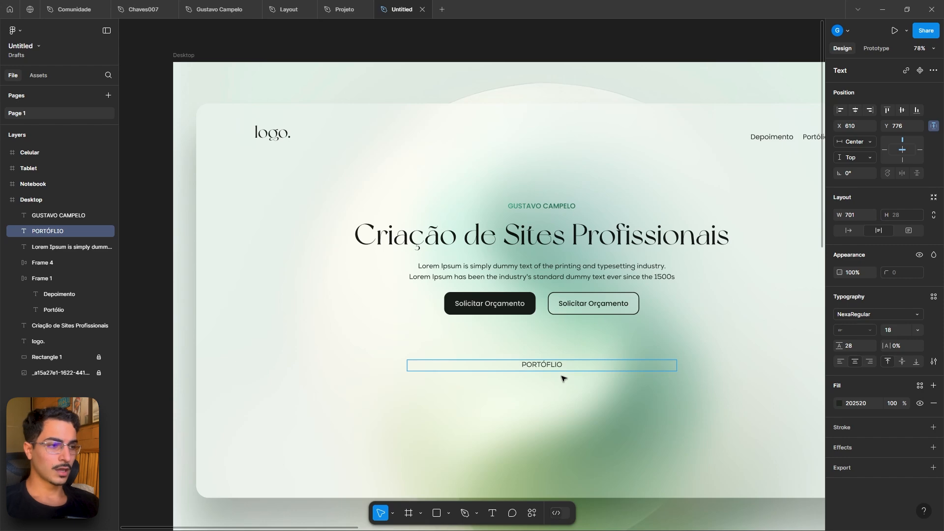
key(Escape)
key(Escape)
scroll(569, 375, up, 5)
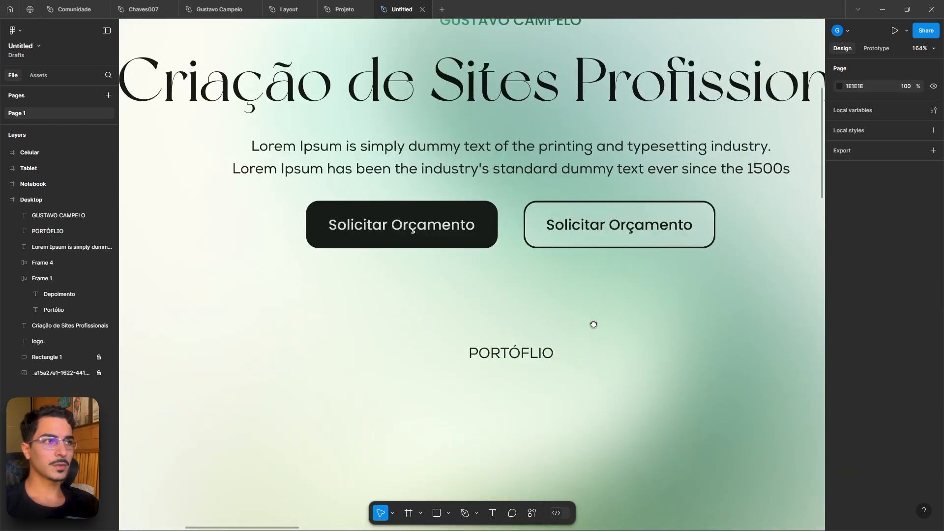
scroll(593, 323, up, 1)
scroll(542, 16, down, 2)
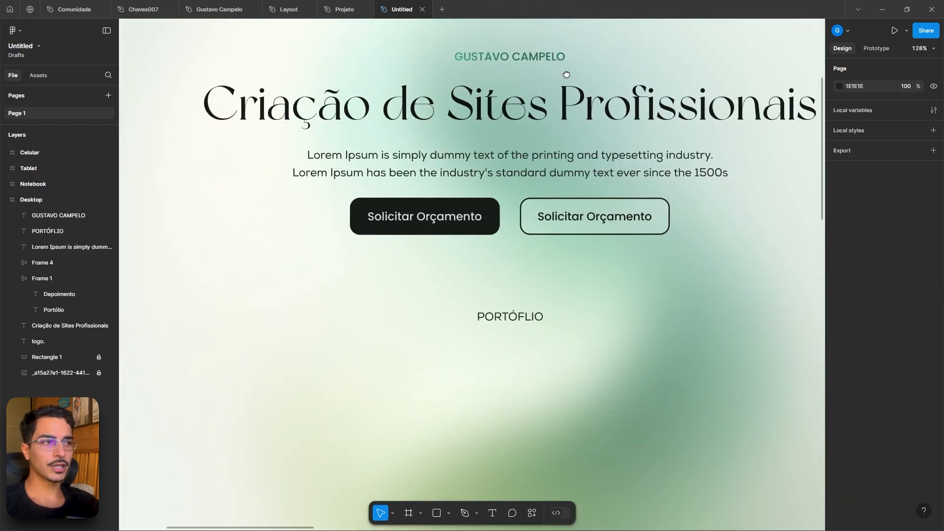
click(526, 60)
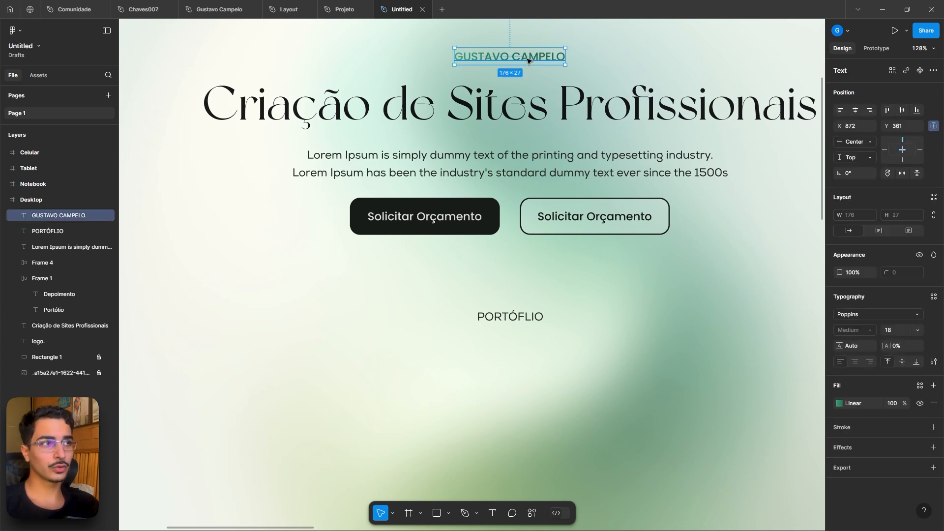
click(495, 316)
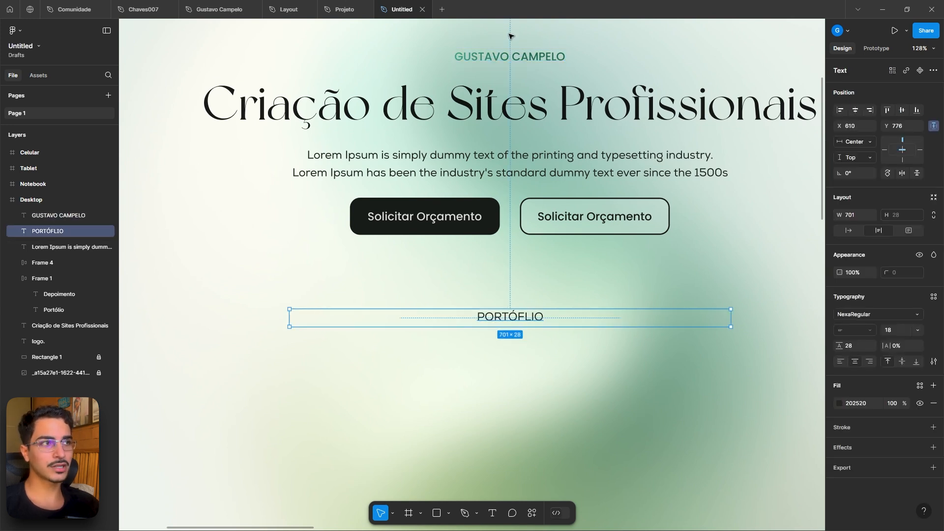
click(511, 57)
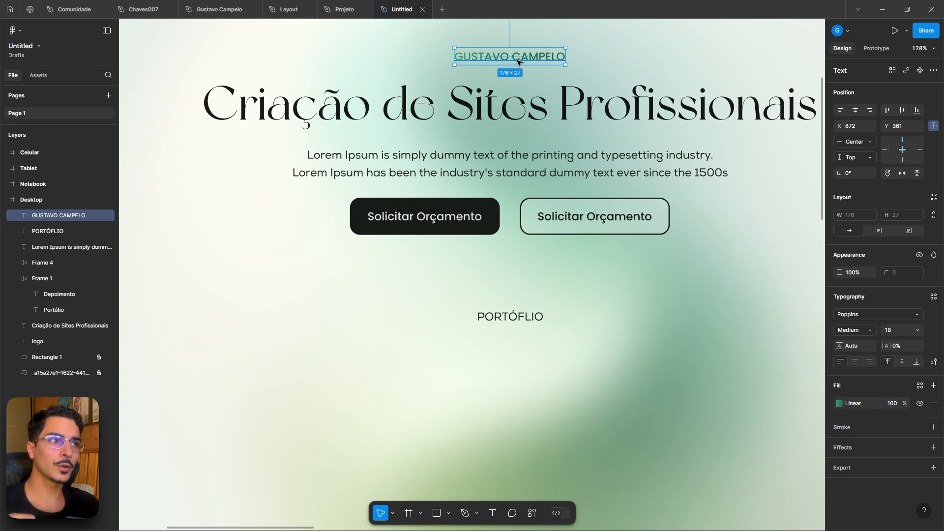
click(510, 314)
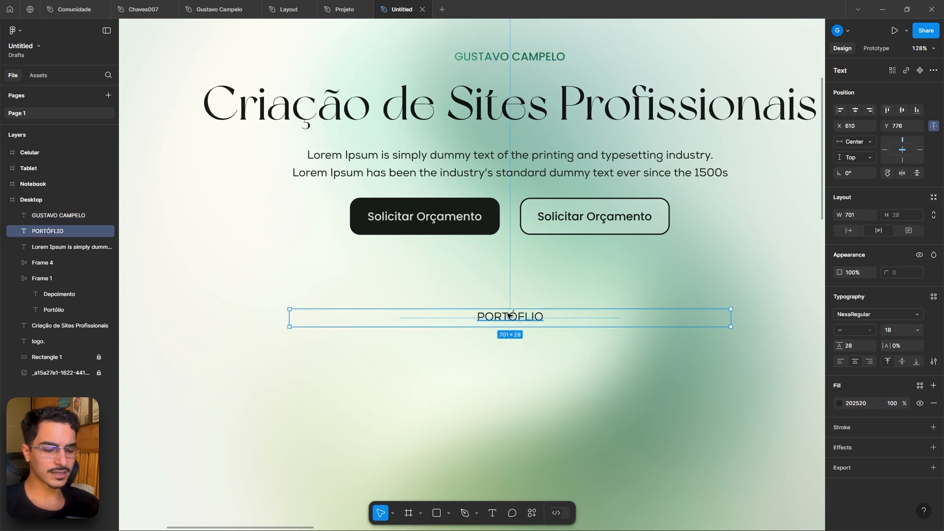
key(ctrl+alt+v)
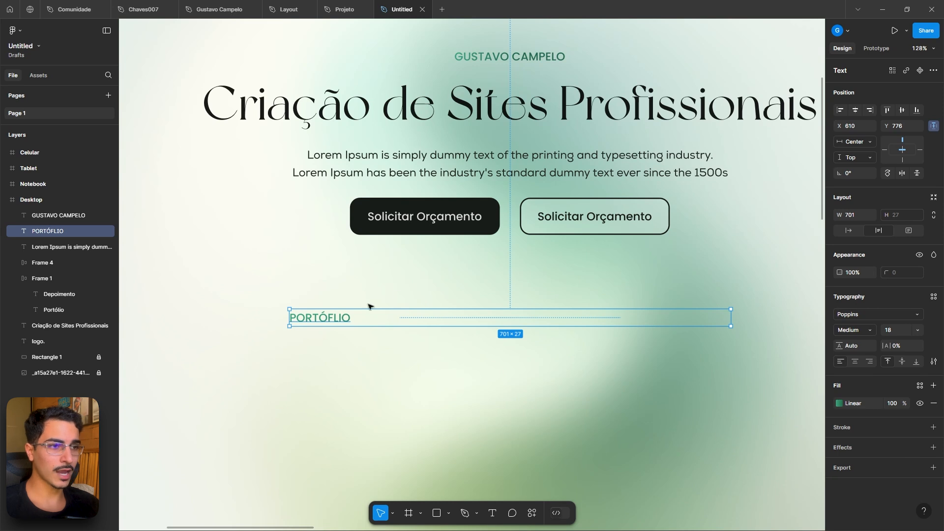
- Set the PORTÓFLIO text to auto width and center it horizontally within the Desktop frame
click(541, 58)
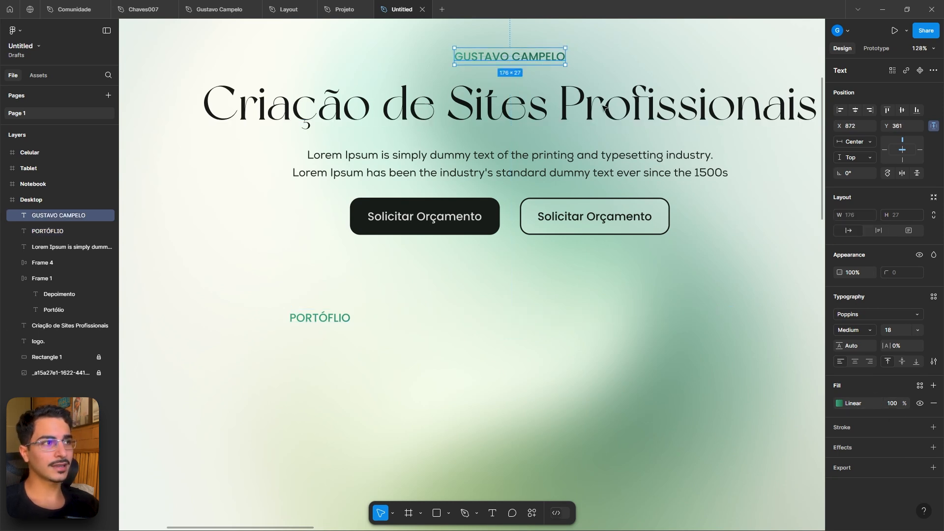
click(347, 320)
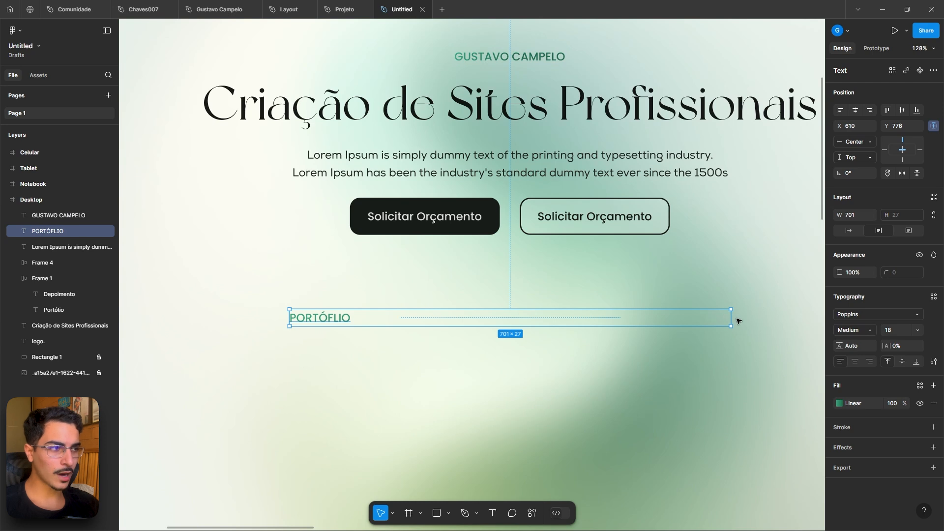
drag(730, 318, 472, 327)
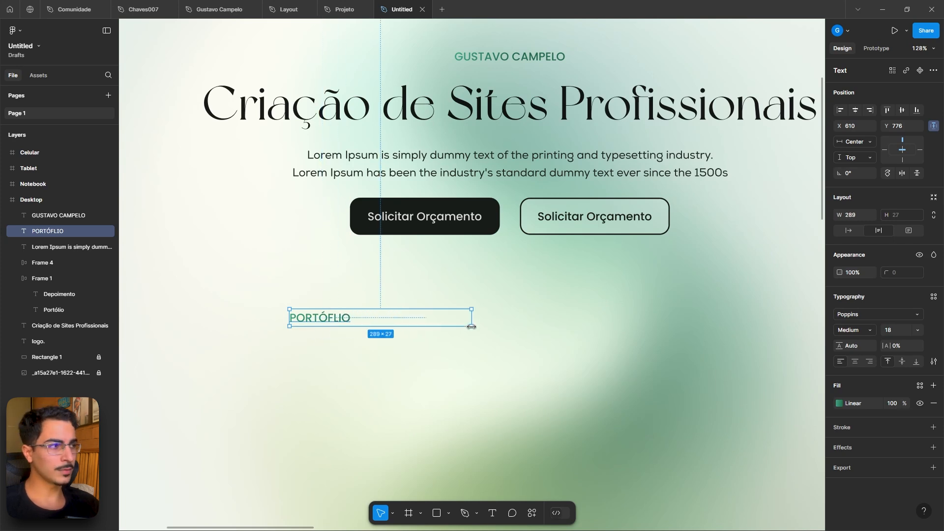
click(847, 230)
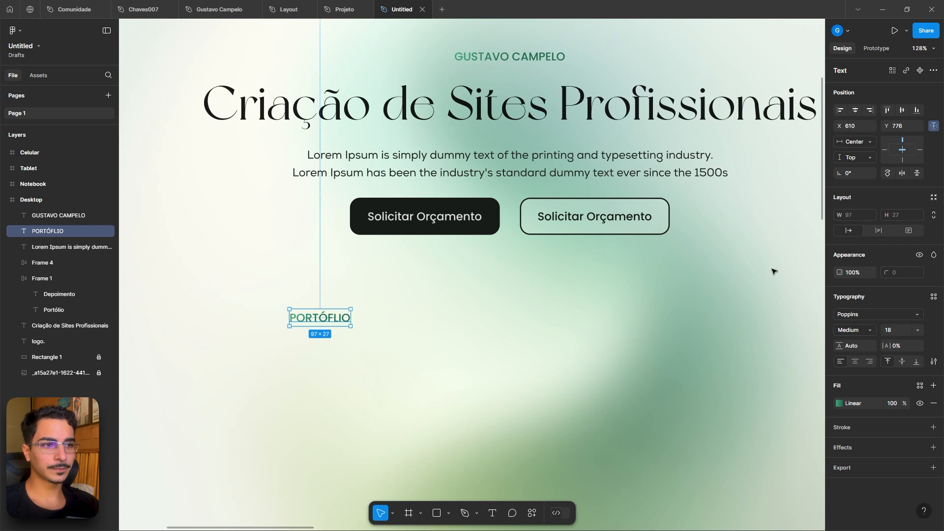
drag(320, 322, 513, 328)
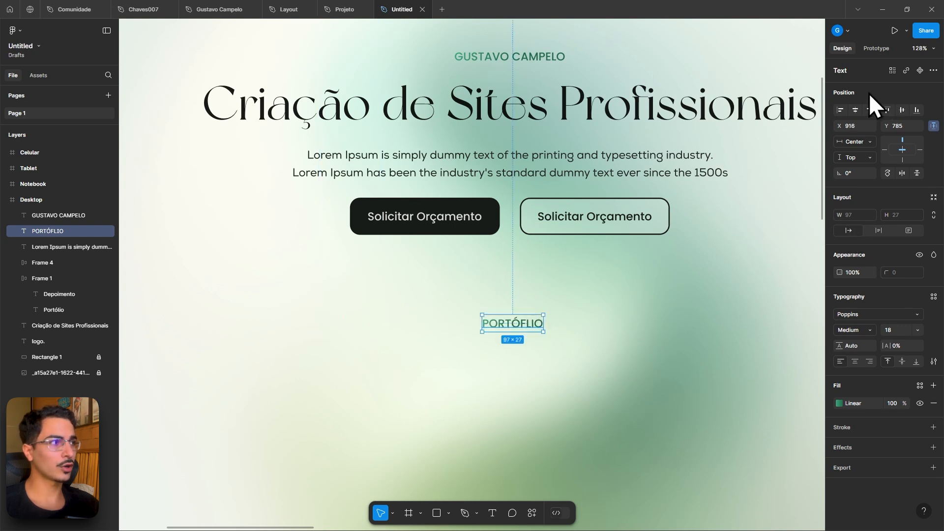
click(856, 110)
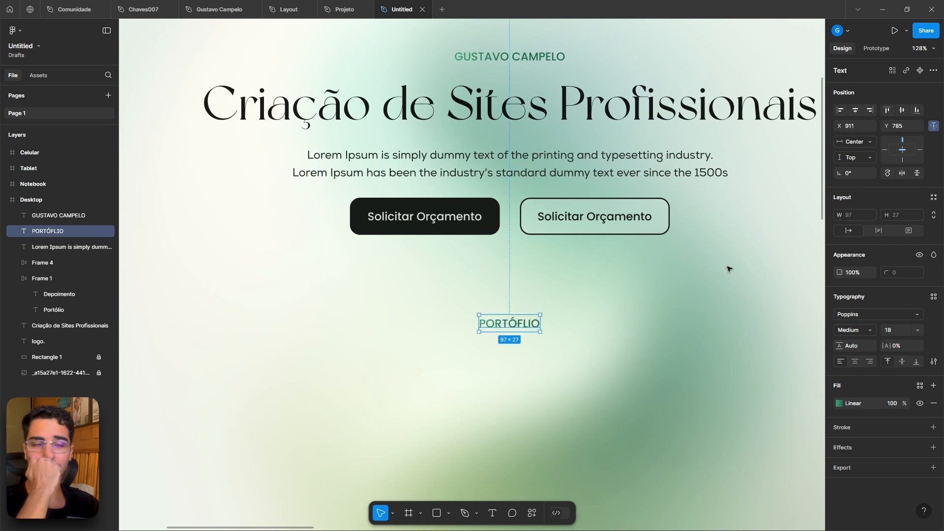
- Examine the testimonial author block with photo and name in the Projeto reference file
click(346, 10)
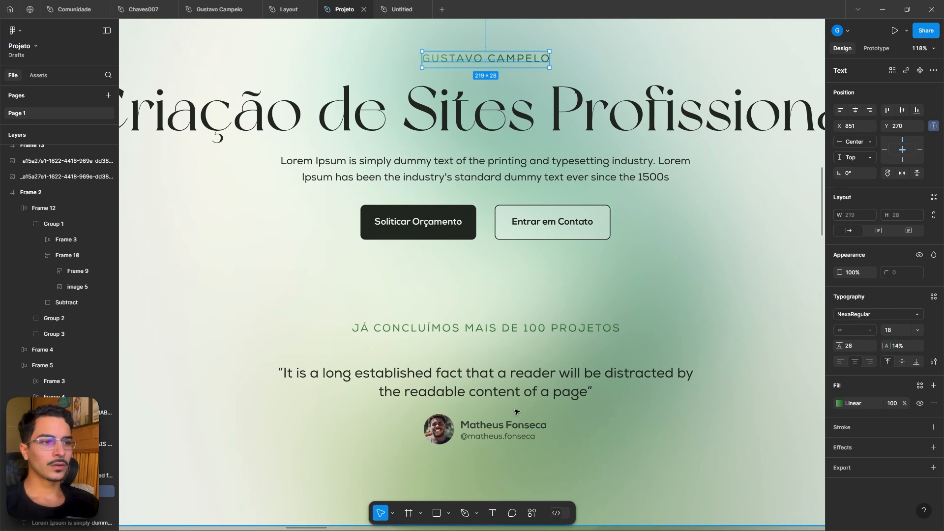
scroll(461, 375, up, 3)
click(460, 375)
scroll(460, 375, down, 3)
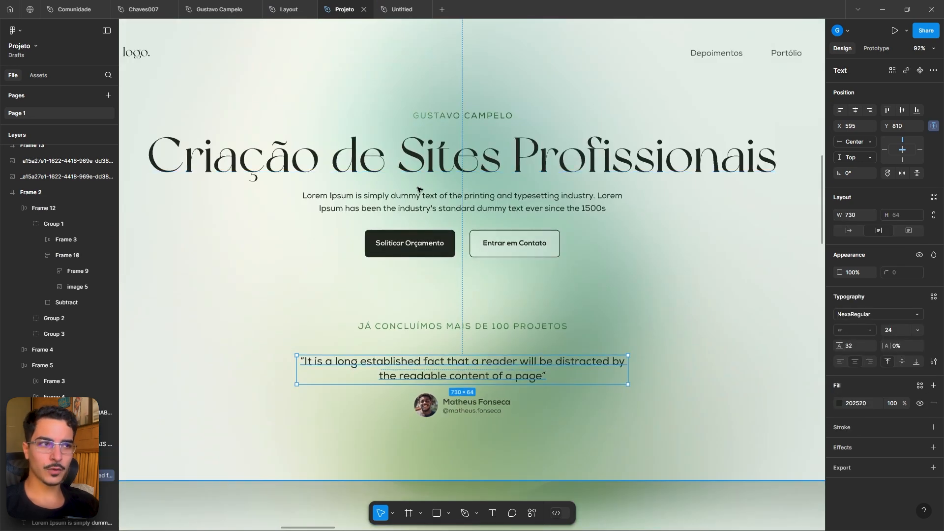
click(427, 202)
scroll(446, 393, up, 4)
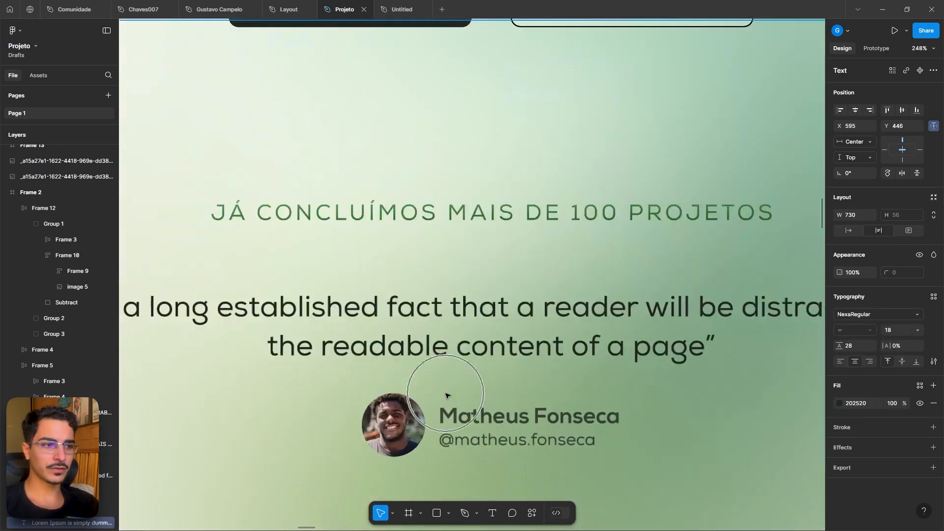
drag(446, 393, 453, 363)
click(405, 393)
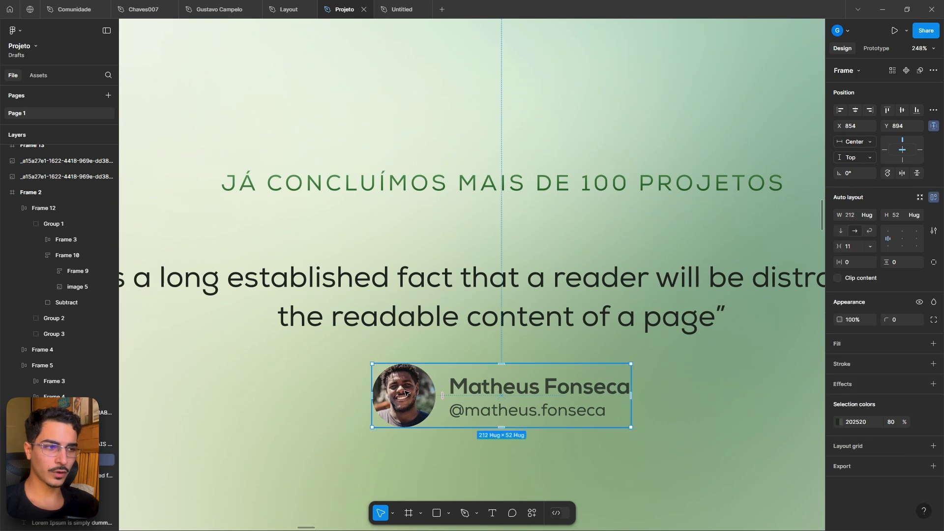
double_click(503, 391)
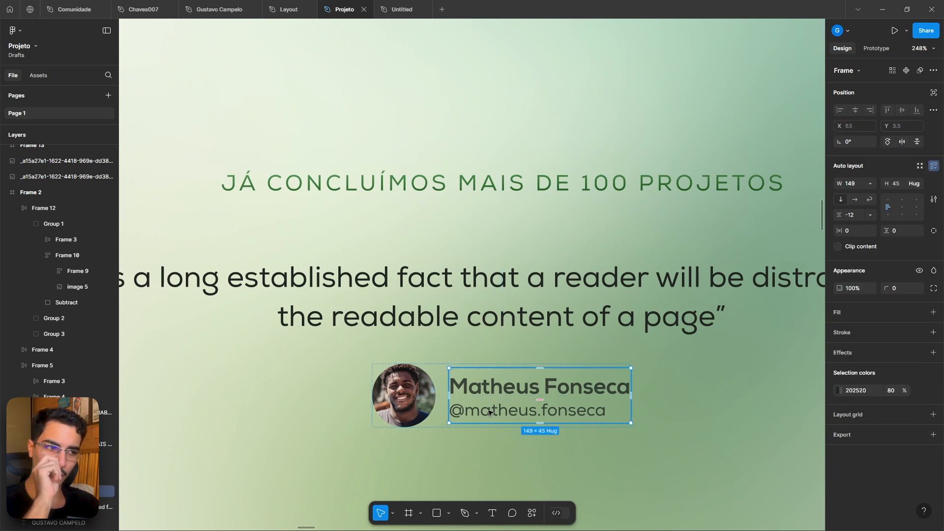
- Import the Thiago Nigro portrait into the Desktop frame, resize it to about 169 px square and round it into a circle
click(394, 4)
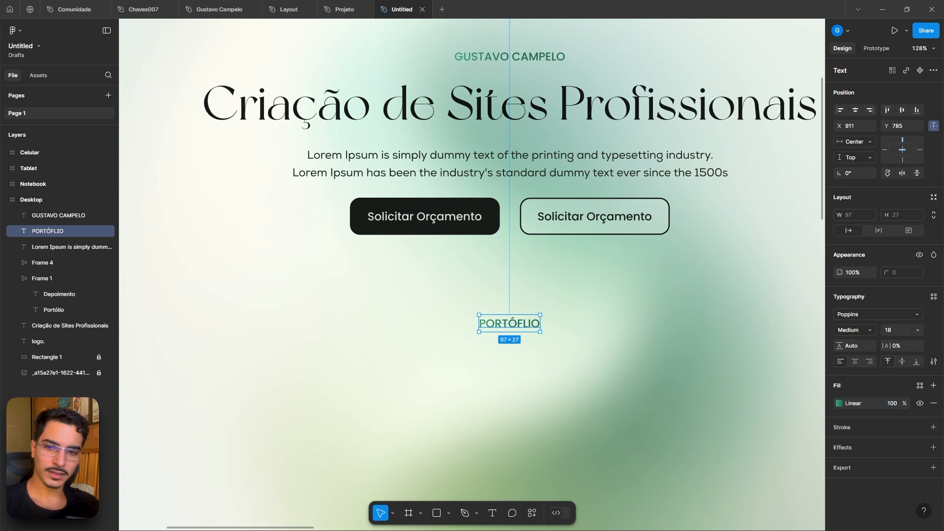
key(alt+Tab)
drag(404, 111, 477, 0)
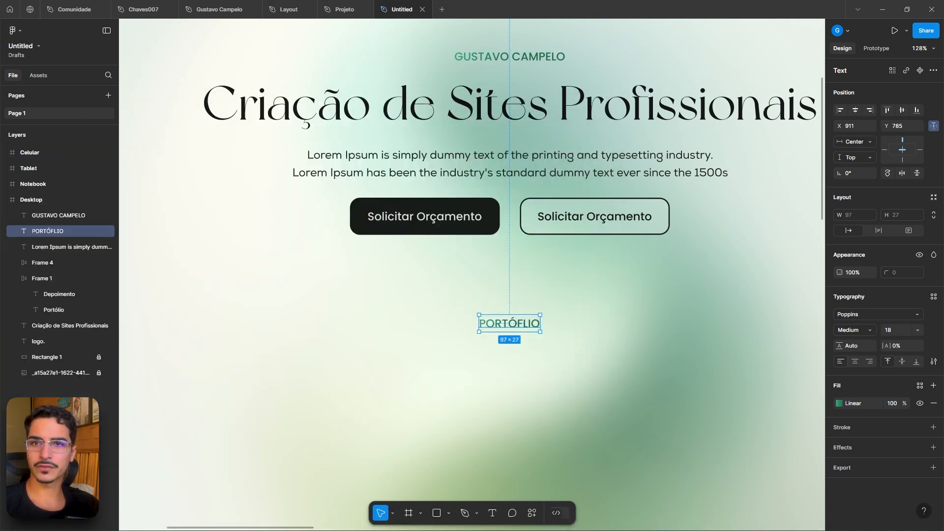
drag(1, 242, 425, 285)
scroll(455, 284, down, 5)
scroll(472, 197, down, 5)
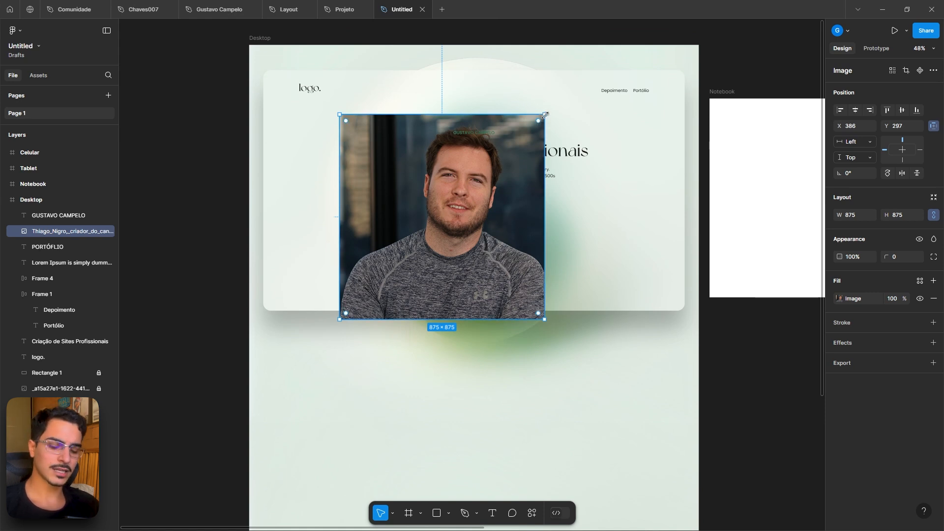
drag(544, 115, 431, 269)
scroll(431, 270, up, 6)
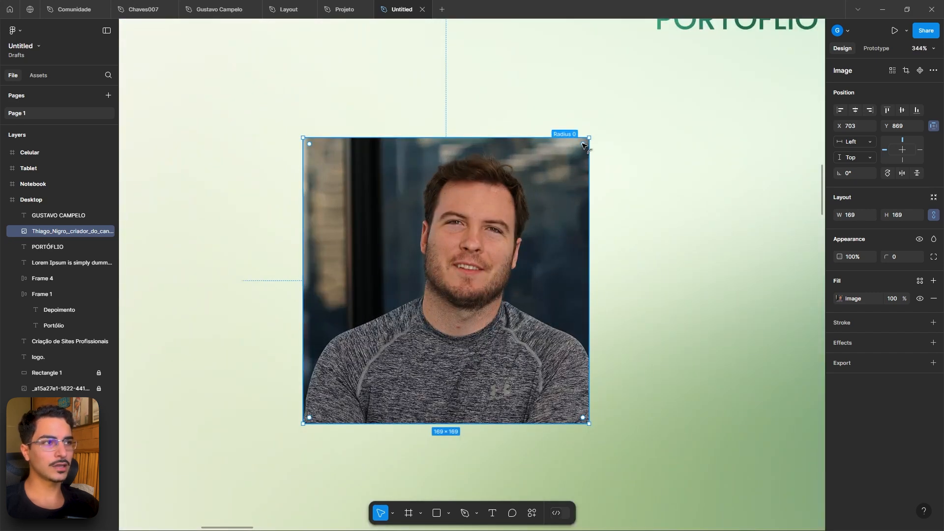
drag(583, 145, 340, 265)
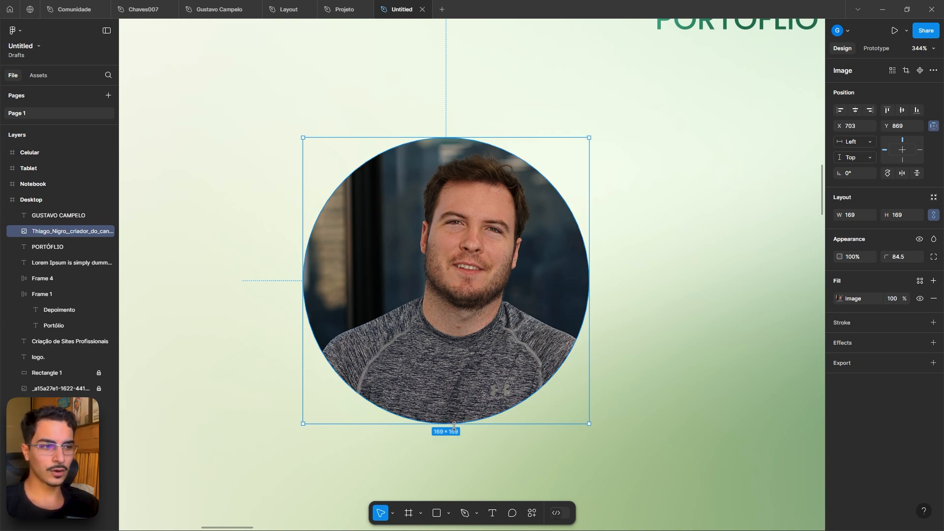
- Try shortening the photo's height, then set its height and width back to 169 px
drag(453, 426, 475, 390)
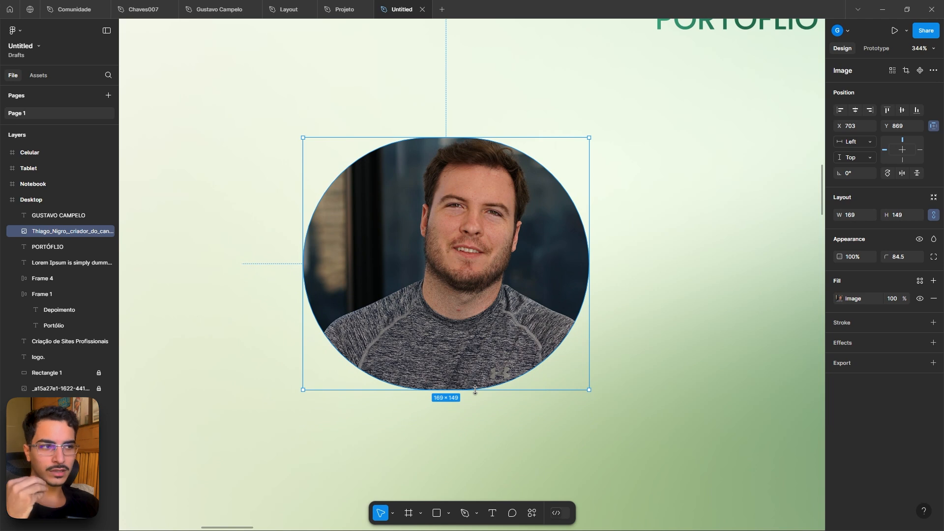
drag(474, 390, 473, 360)
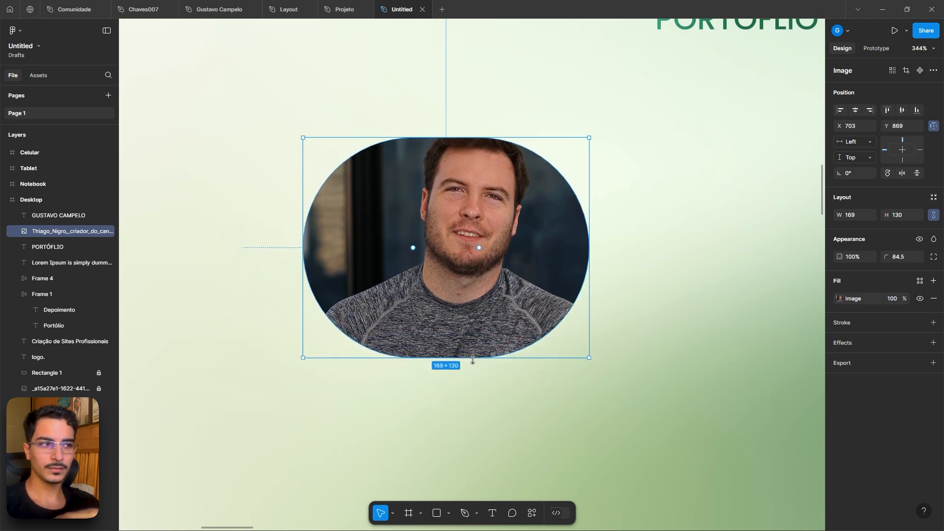
click(906, 214)
text(16)
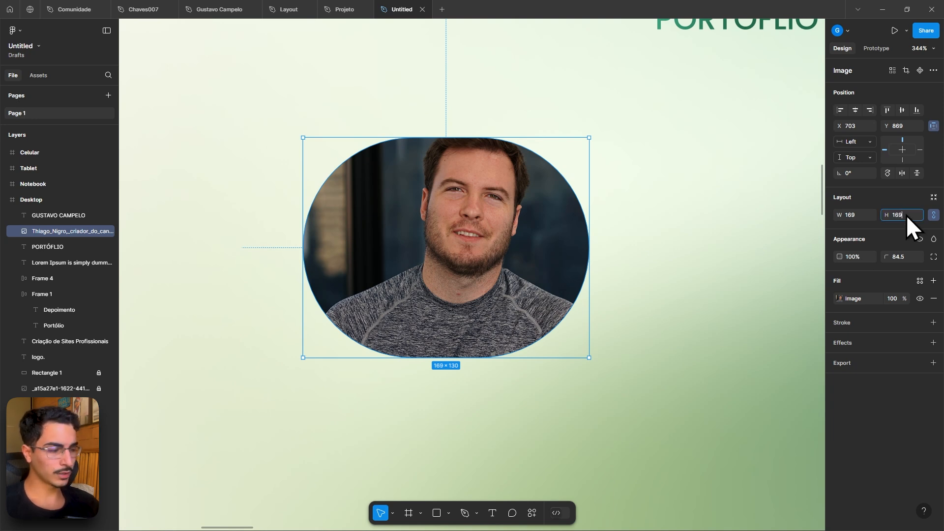
text(9)
key(Return)
click(860, 217)
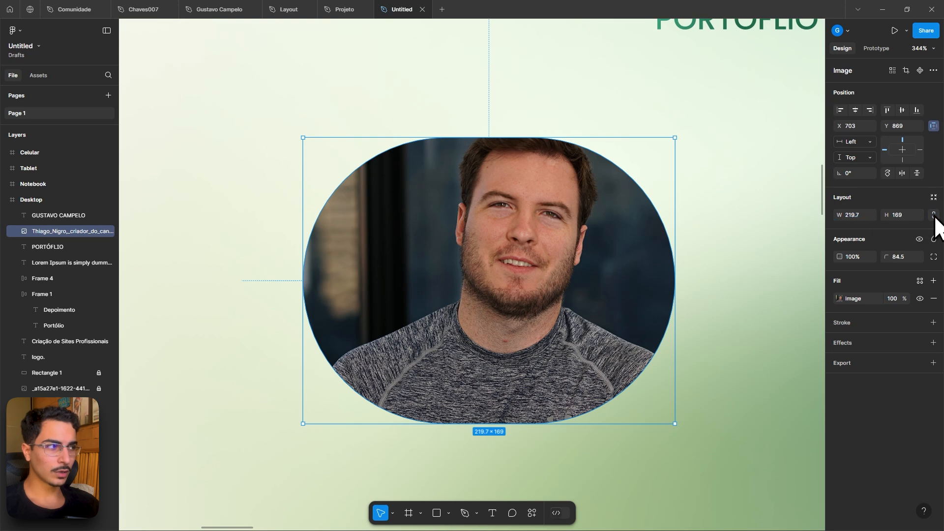
click(865, 215)
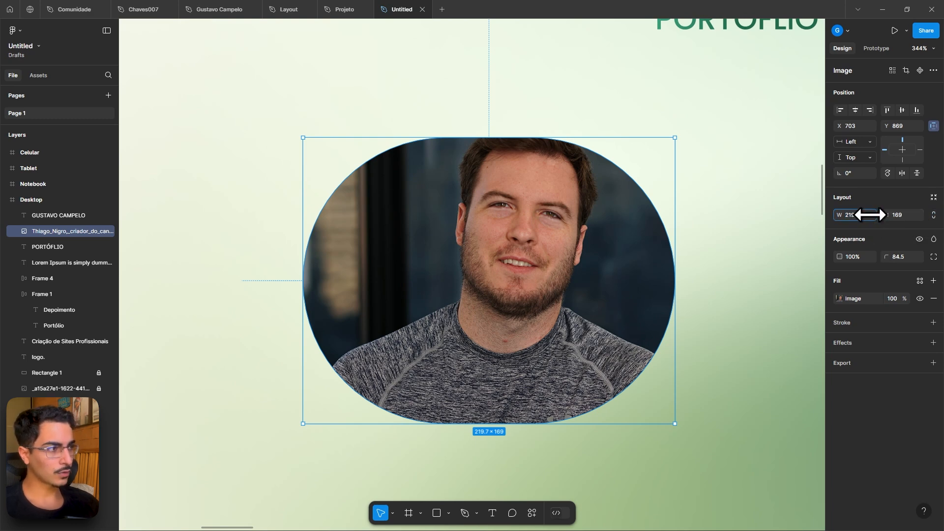
text(169)
key(Return)
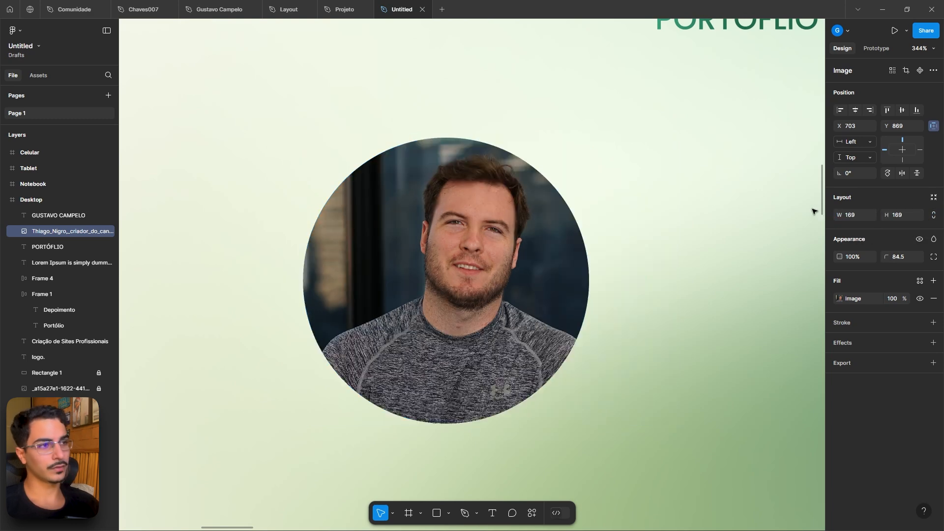
- Move the circular photo below the PORTÓFLIO label
scroll(725, 228, down, 5)
scroll(565, 266, right, 2)
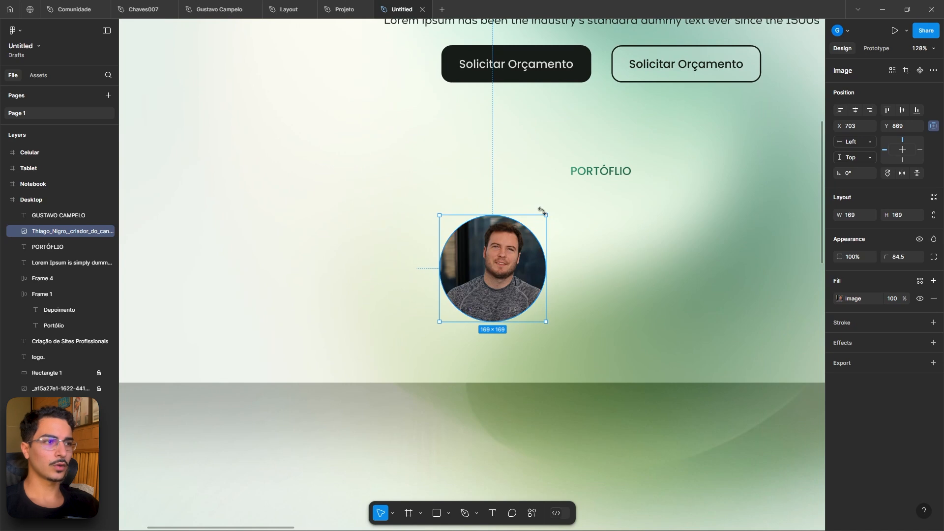
drag(546, 214, 522, 299)
click(563, 251)
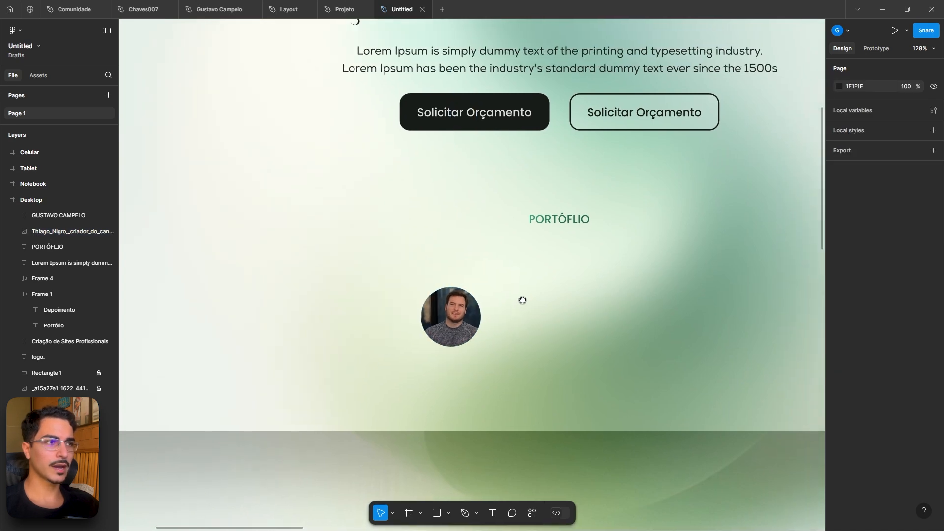
- Duplicate the paragraph onto the photo, change its text to Thiago nigro, set auto width and place it beside the photo
alt+drag(542, 68, 599, 308)
double_click(599, 303)
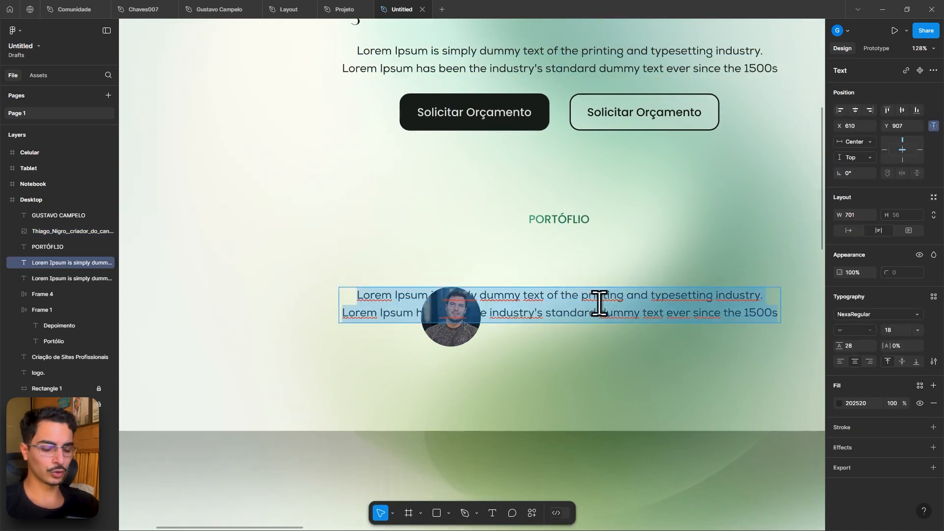
text(Thiago nigro)
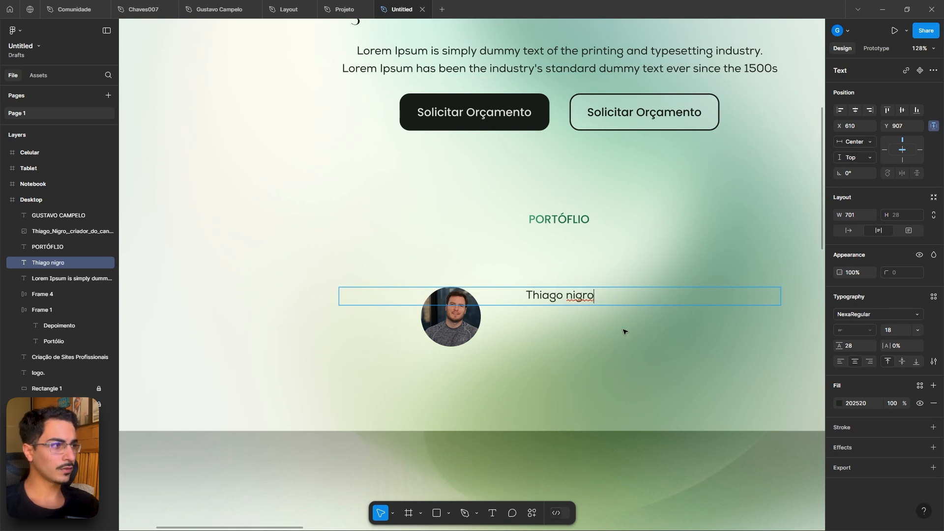
key(Escape)
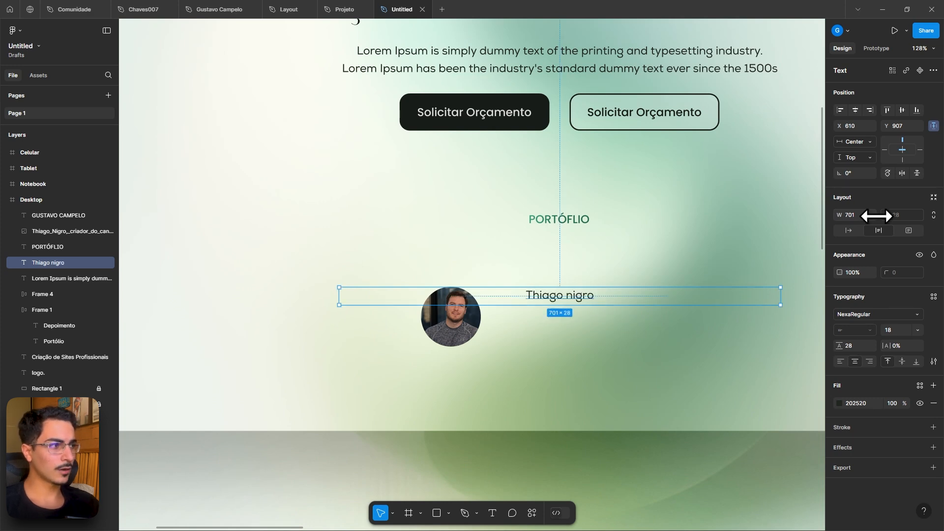
click(848, 230)
drag(567, 301, 539, 316)
- Examine the Portfólio section and its layout grid in the Projeto reference file
click(369, 10)
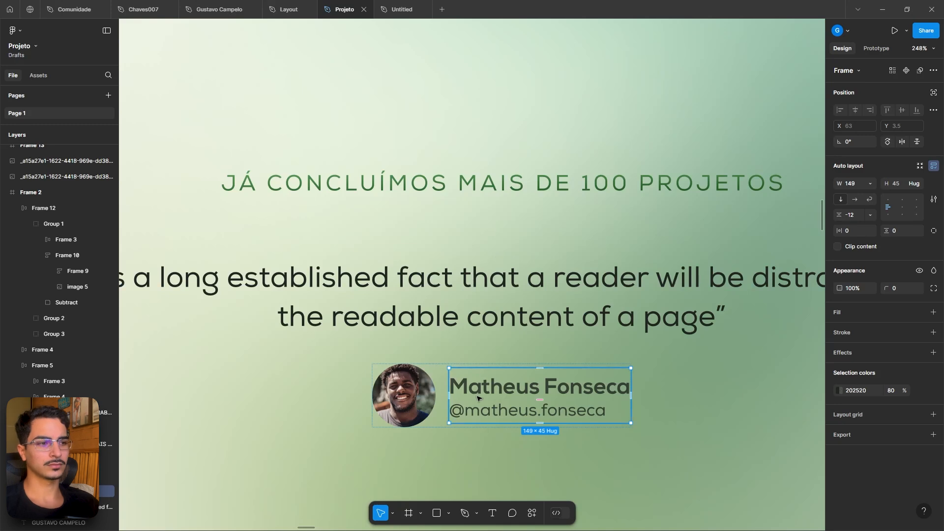
scroll(607, 251, down, 5)
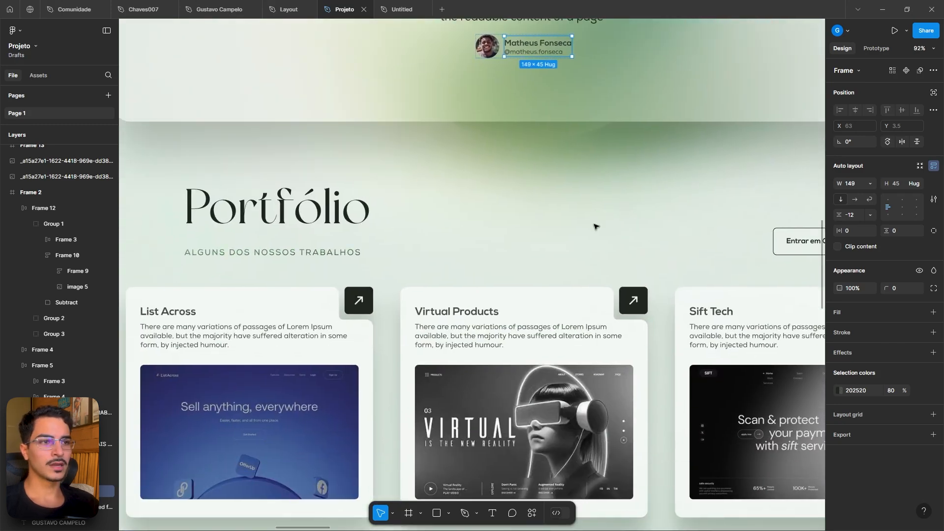
scroll(417, 197, down, 3)
scroll(399, 219, up, 3)
scroll(398, 219, left, 2)
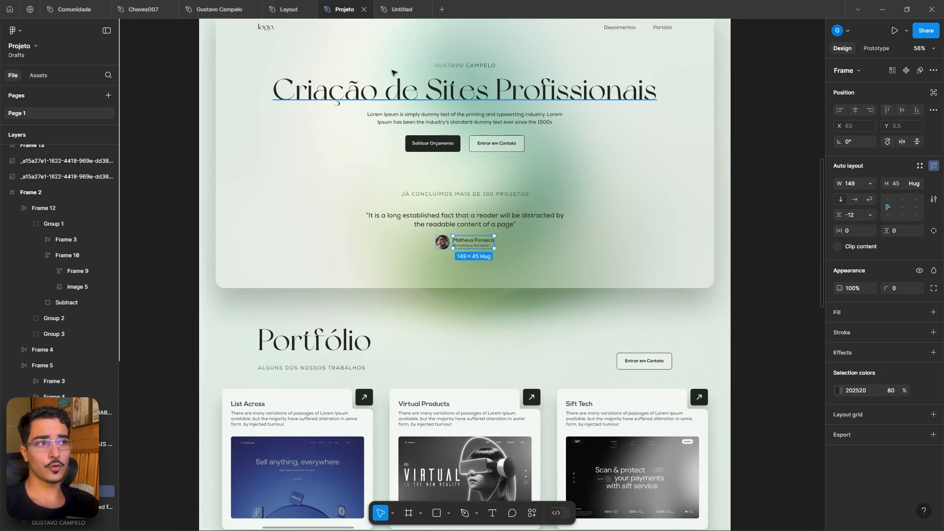
click(312, 369)
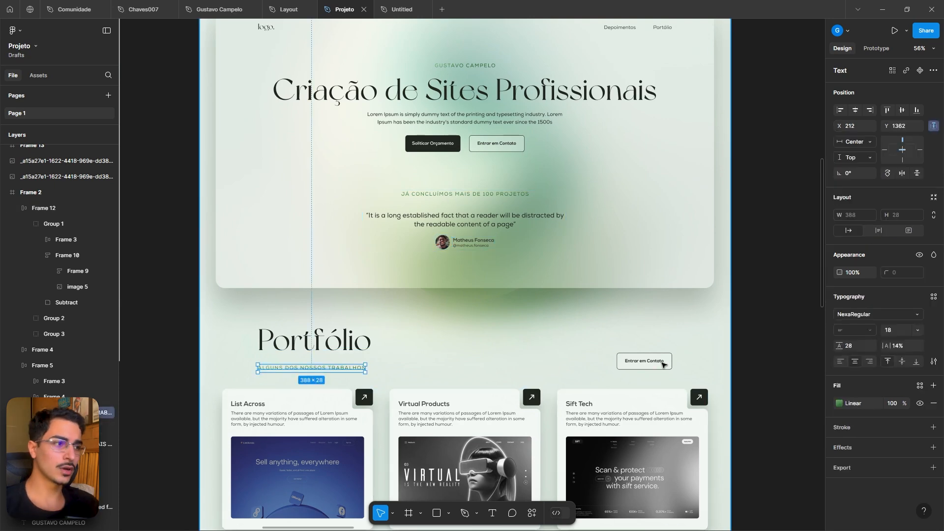
scroll(660, 361, up, 5)
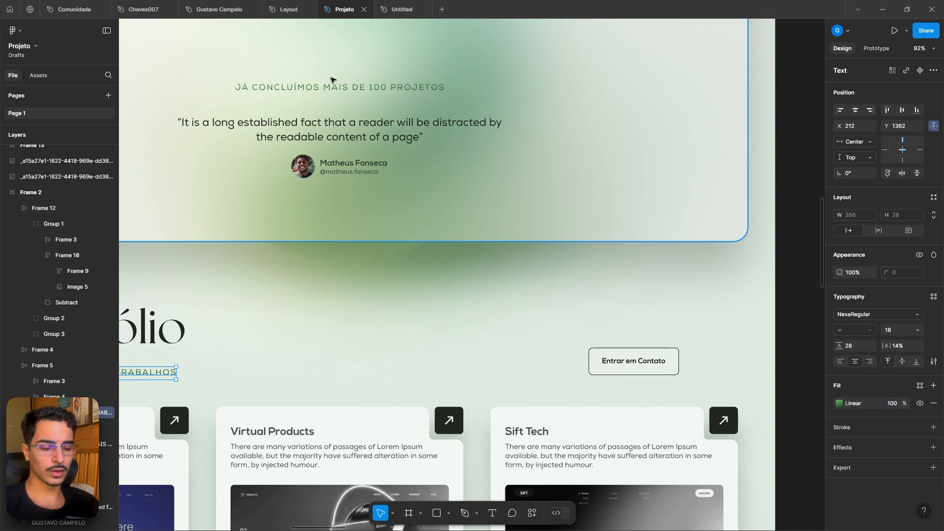
key(shift+g)
scroll(358, 226, down, 5)
scroll(323, 264, down, 2)
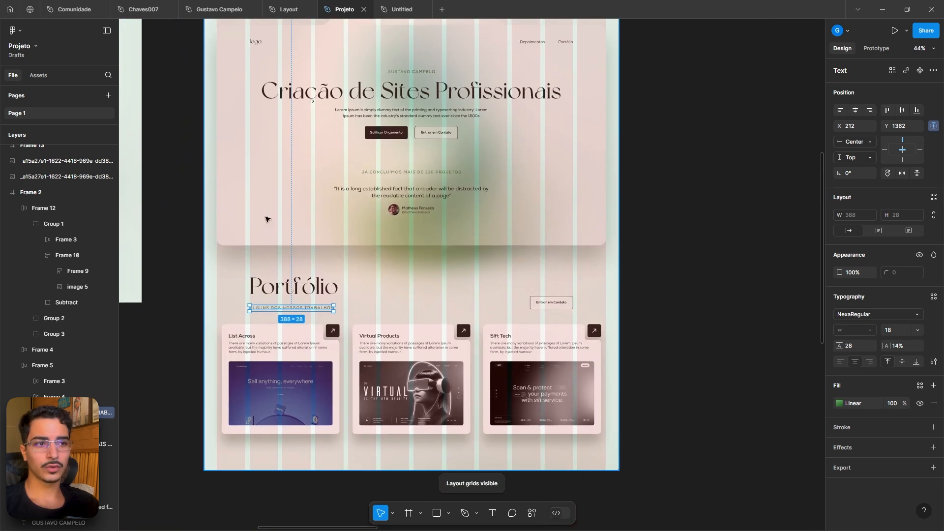
key(shift+g)
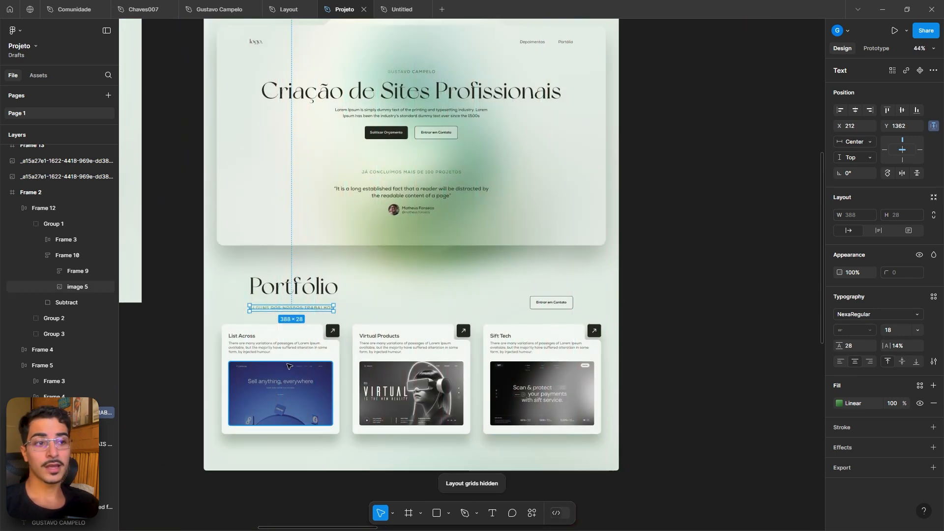
scroll(288, 366, up, 4)
scroll(357, 279, up, 3)
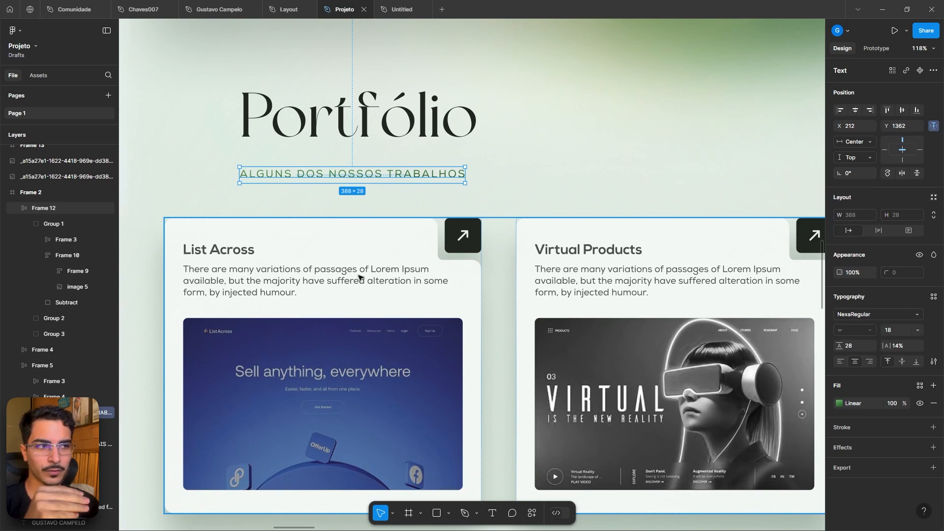
- Compare the portfolio card layout in the Projeto reference file with the working Desktop design
scroll(442, 252, up, 6)
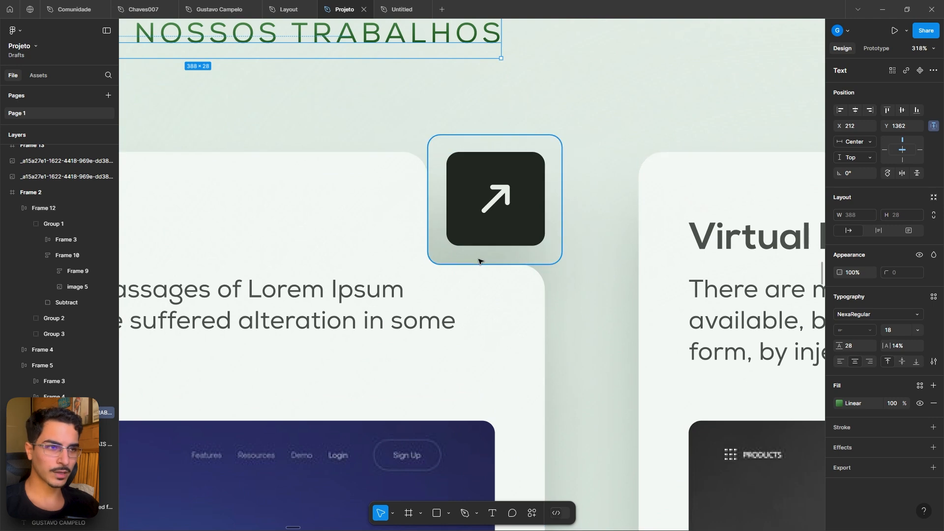
scroll(479, 262, down, 6)
click(400, 9)
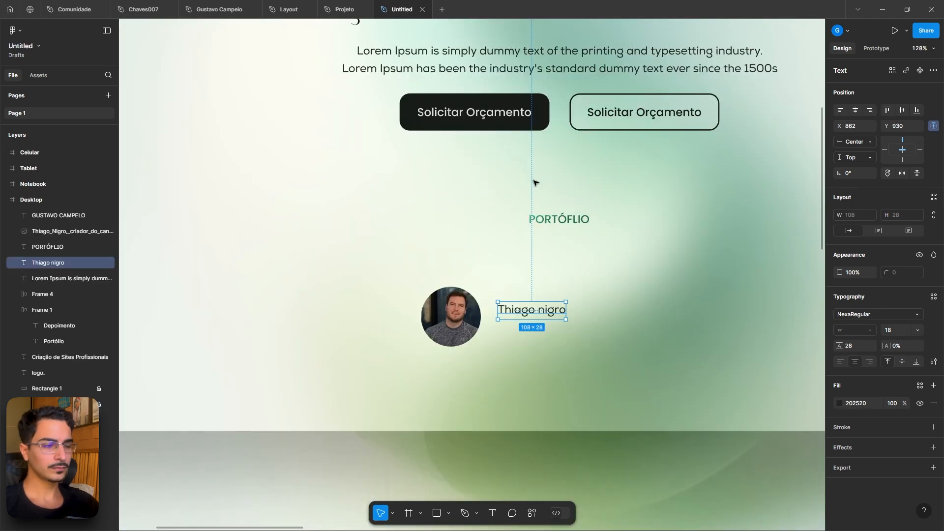
scroll(538, 183, down, 3)
scroll(595, 393, up, 3)
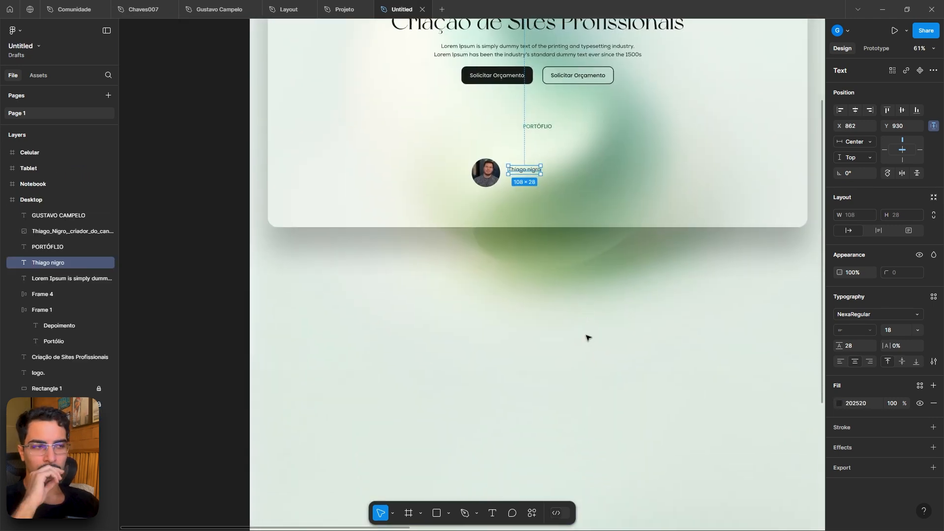
click(342, 8)
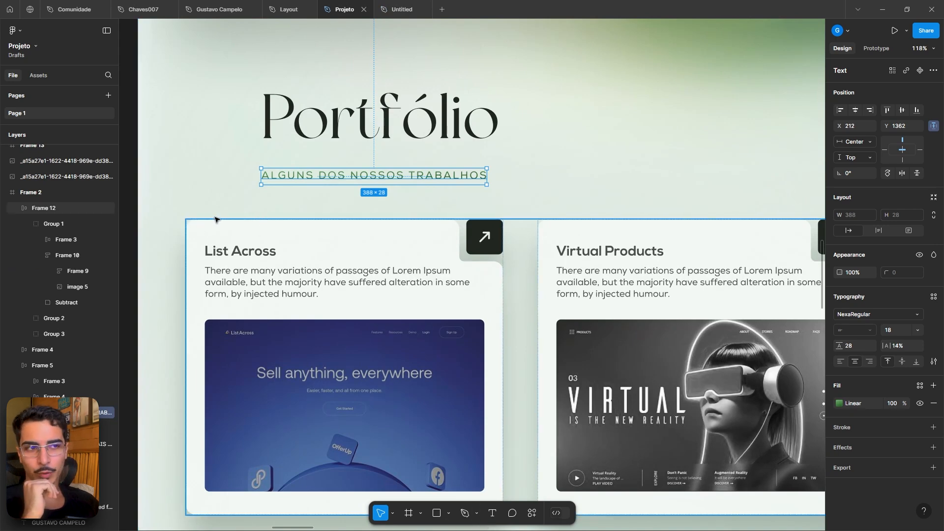
mouse_move(403, 2)
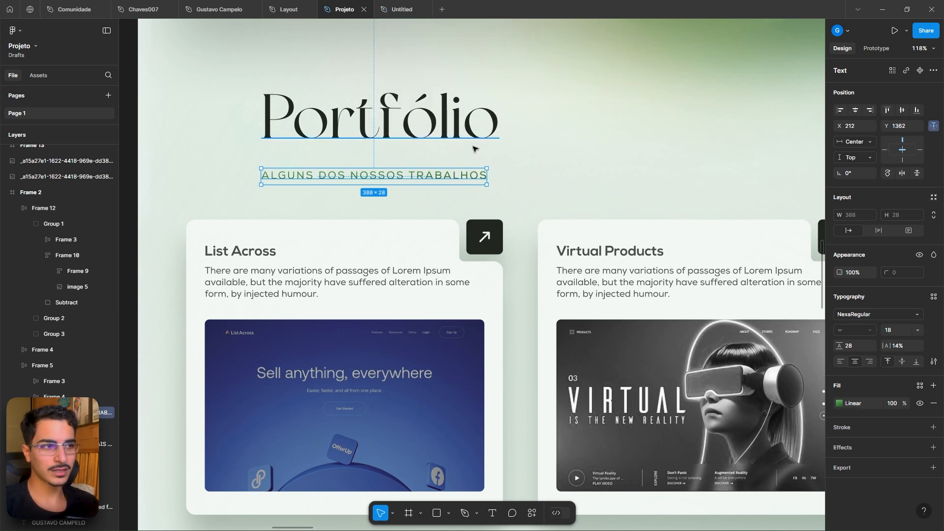
ctrl+scroll(473, 148, up, 5)
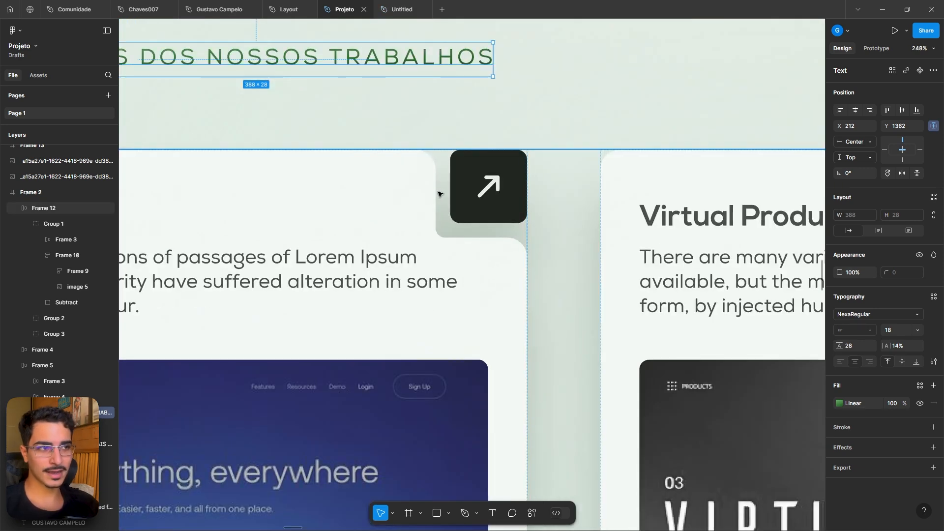
ctrl+scroll(438, 239, down, 4)
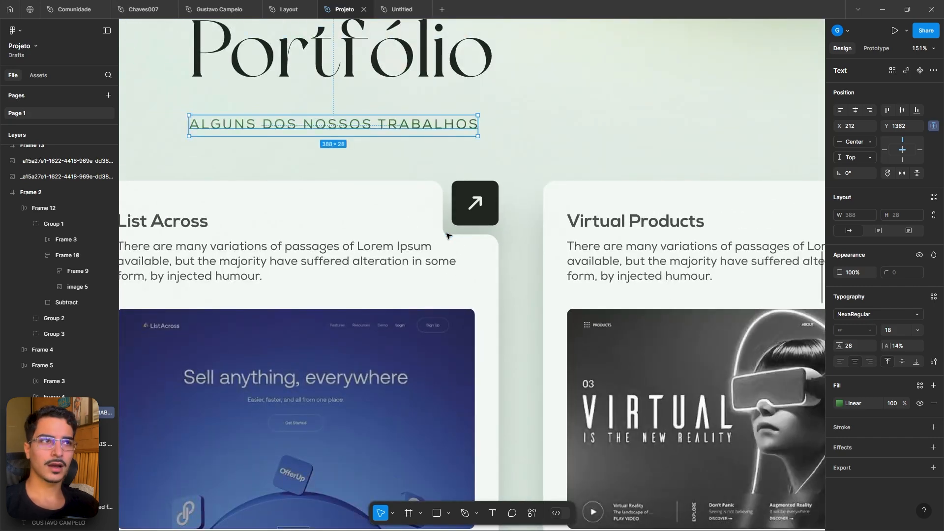
- Draw a rectangle about 512 × 521 px below the Desktop frame as a portfolio card
click(409, 9)
key(r)
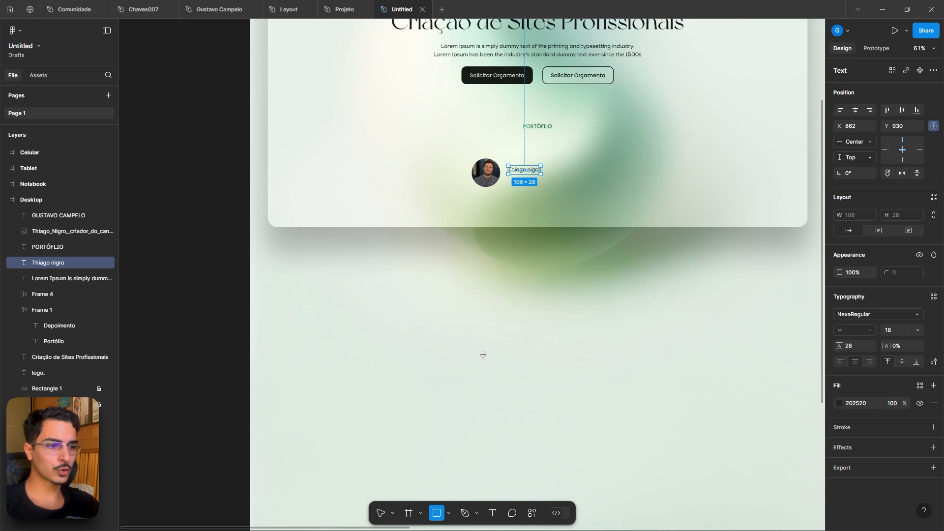
scroll(482, 355, down, 3)
mouse_move(317, 278)
mouse_down()
mouse_move(363, 339)
mouse_move(471, 435)
mouse_up()
- Duplicate the Thiago nigro name text into the card's upper-left corner
click(346, 10)
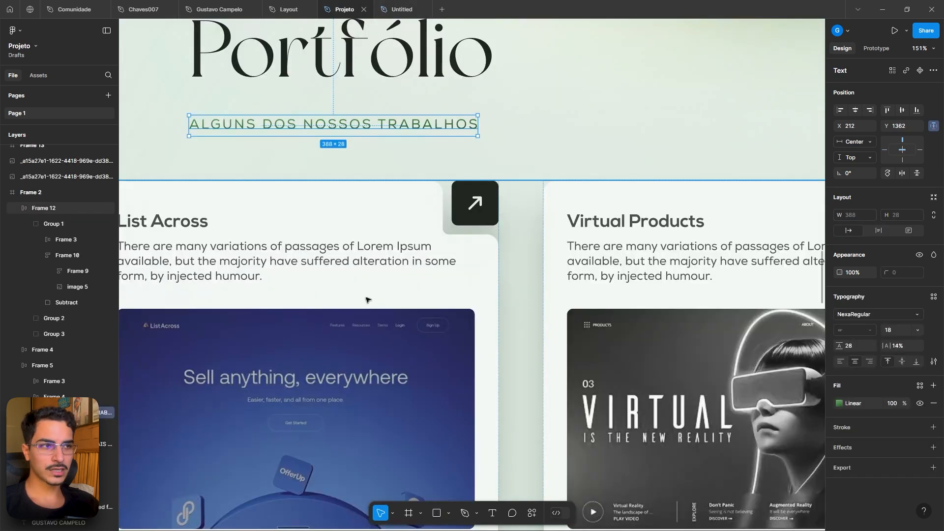
scroll(366, 300, down, 5)
click(411, 10)
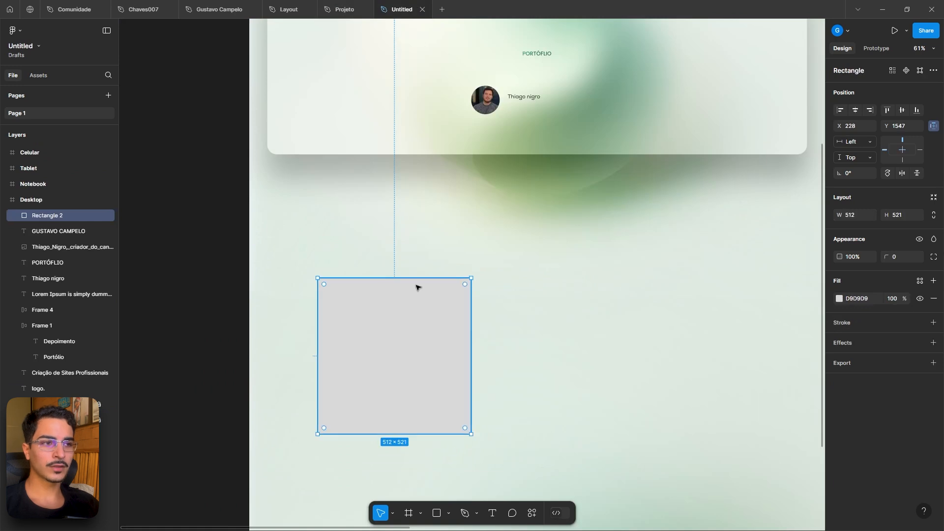
click(511, 187)
drag(511, 186, 511, 225)
click(524, 138)
drag(524, 138, 354, 319)
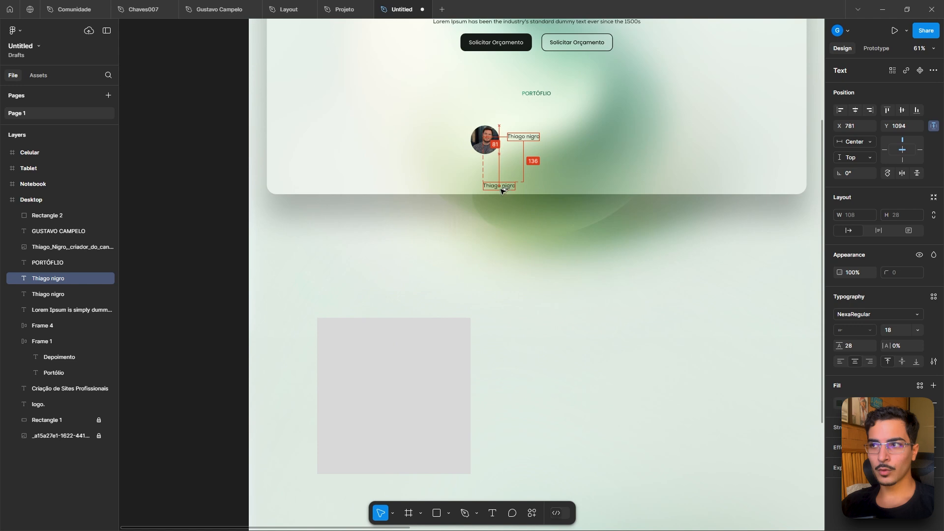
drag(502, 191, 344, 345)
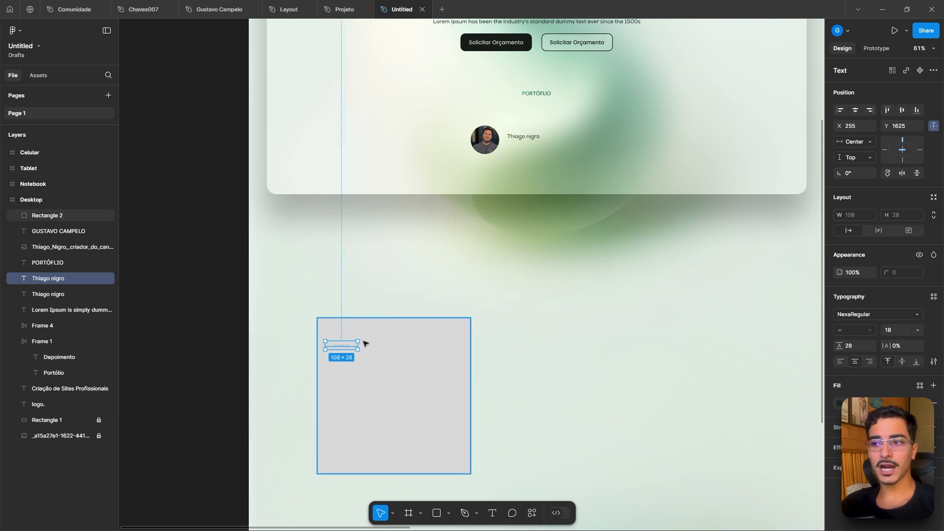
- Reorder the card rectangle in the layers so it sits behind the name text
click(413, 337)
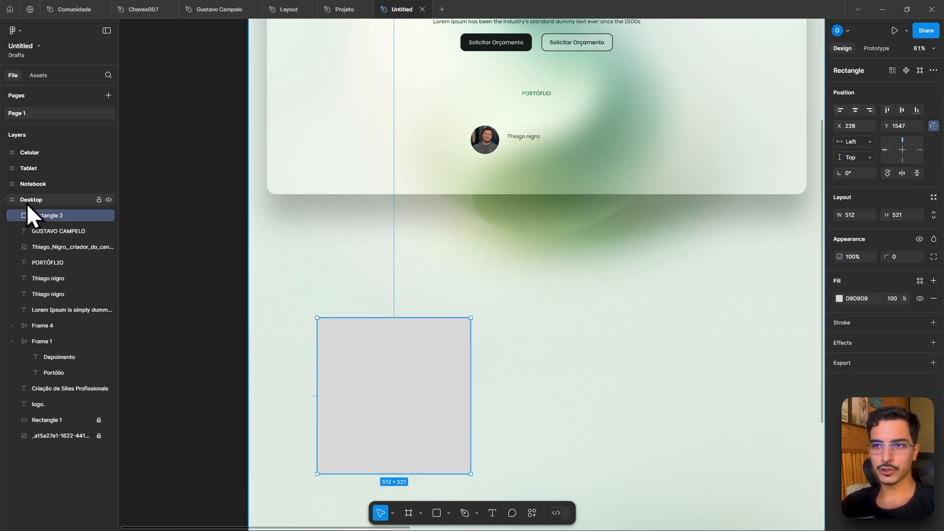
drag(47, 217, 52, 316)
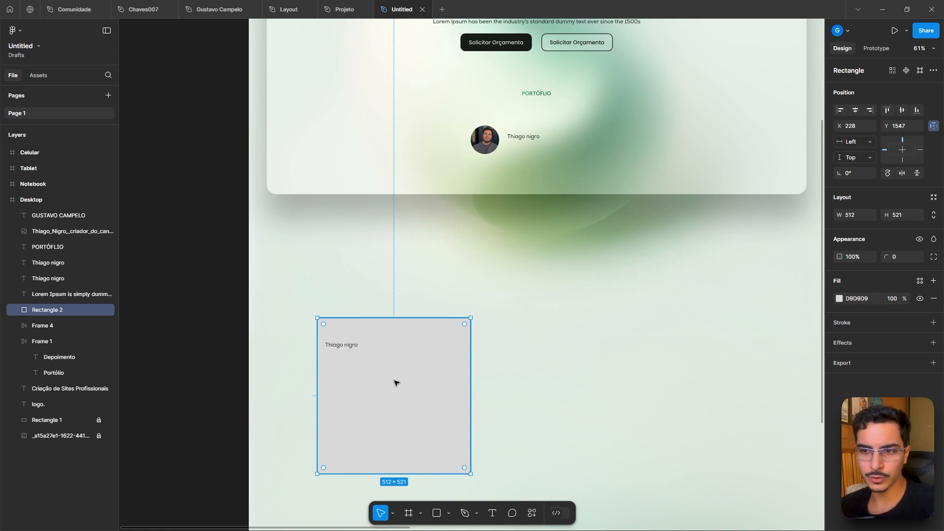
key(ctrl+shift+[)
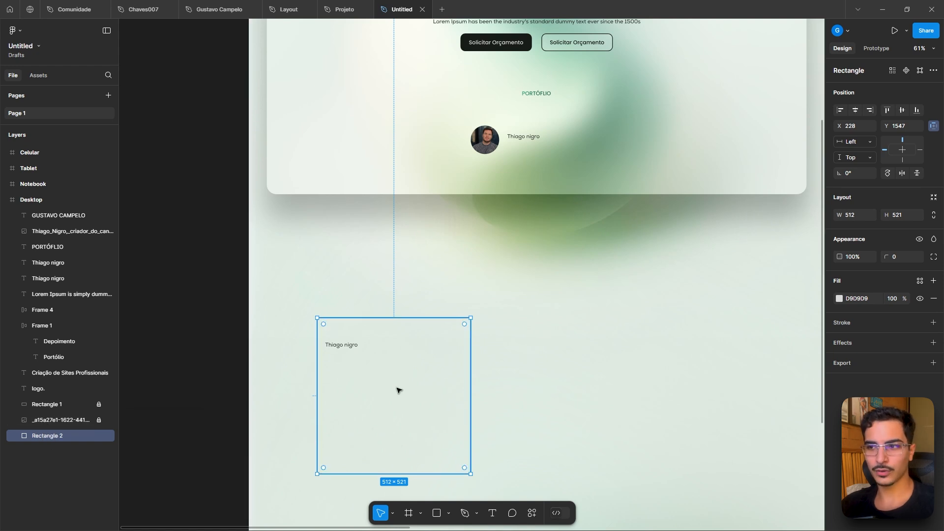
drag(47, 435, 40, 399)
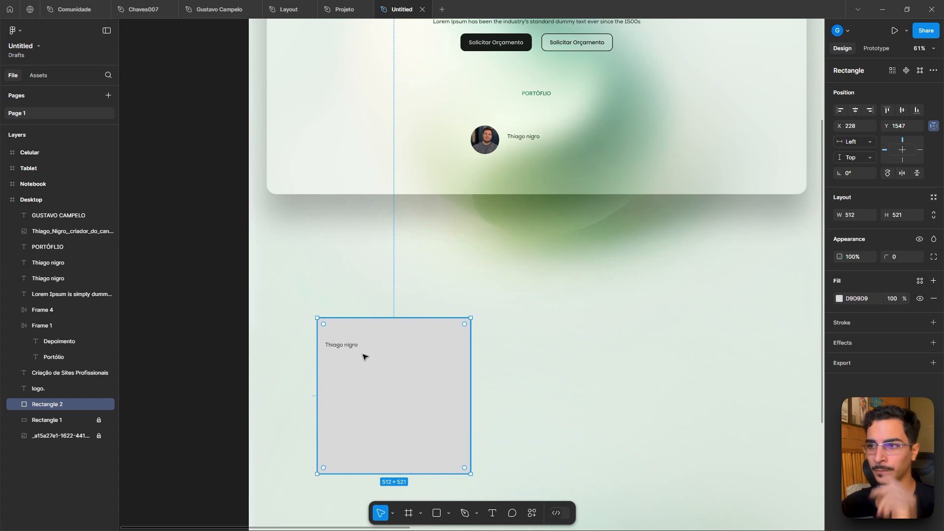
- Duplicate the name text below itself and paste in the reference card's Lorem Ipsum paragraph
click(347, 344)
alt+drag(347, 344, 346, 366)
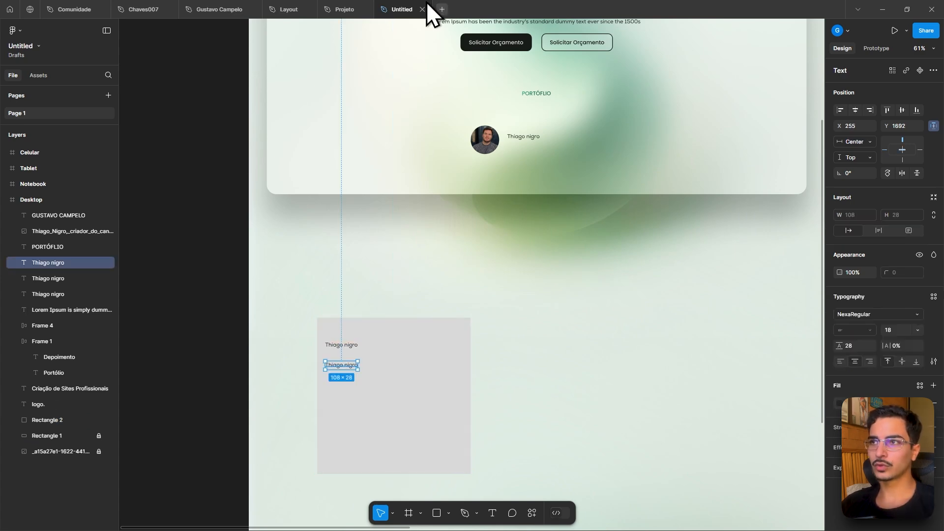
click(344, 9)
click(336, 251)
double_click(336, 252)
double_click(335, 249)
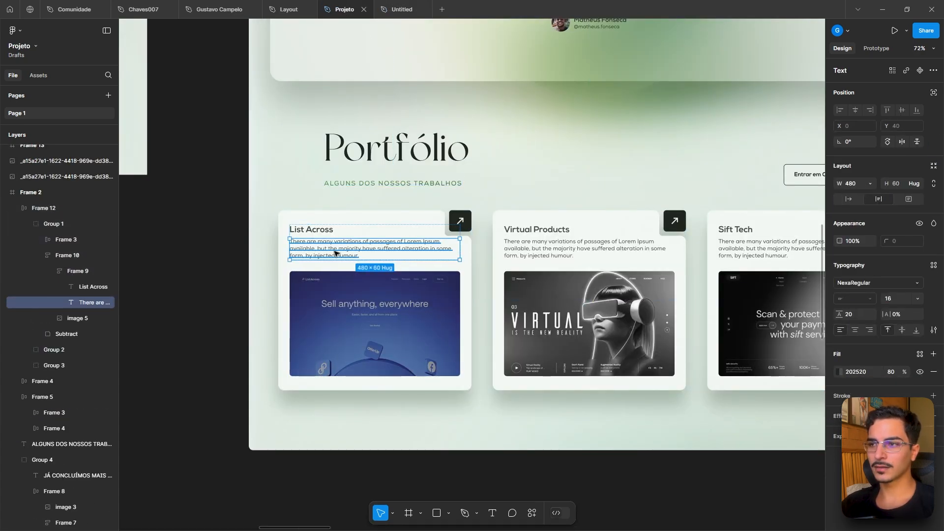
click(402, 9)
double_click(350, 366)
text(There are many variations of passages of Lorem Ipsum available, but the majority have suffered alteration in some form, by injected humour.)
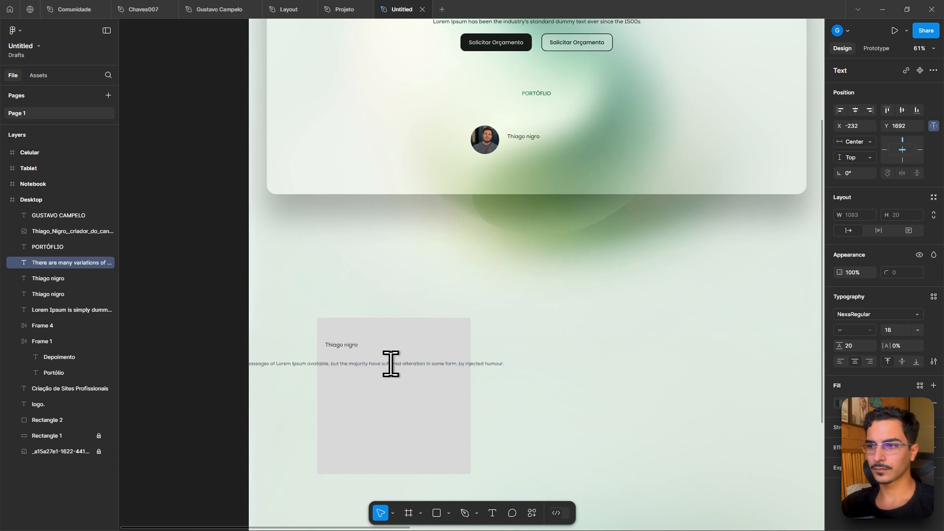
- Resize the paragraph box to about 398 px wide, left-align it, and place it under the name
key(Escape)
drag(177, 362, 329, 366)
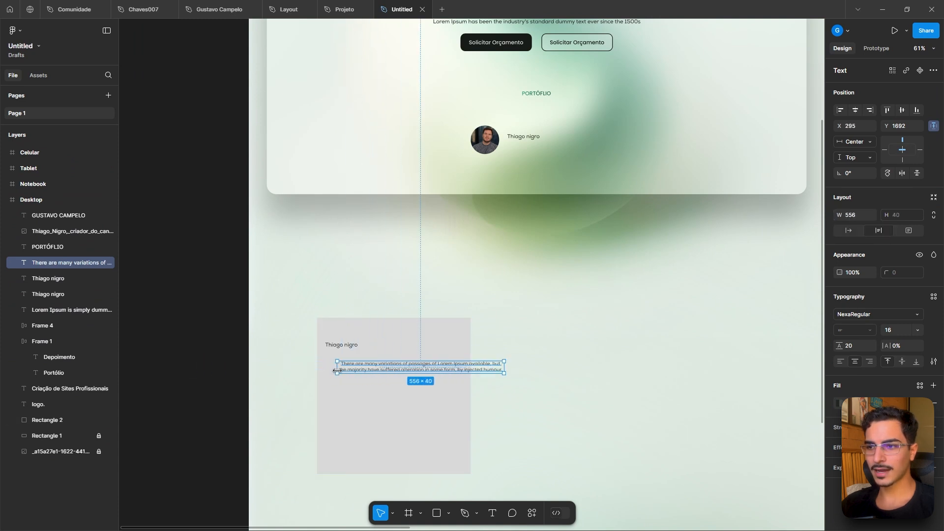
drag(503, 373, 436, 385)
click(554, 352)
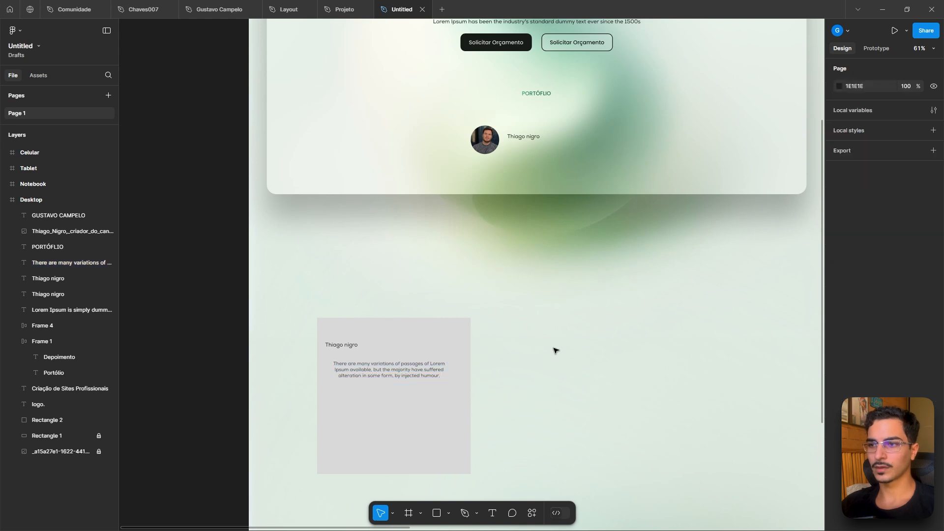
click(388, 380)
click(388, 376)
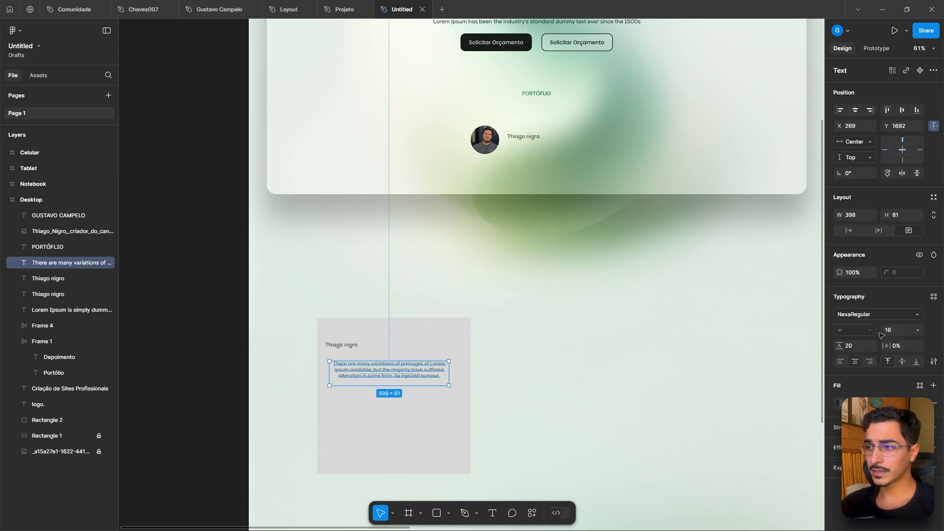
click(840, 362)
drag(372, 369, 369, 366)
- Round the card rectangle's corners to a radius of 34
click(401, 344)
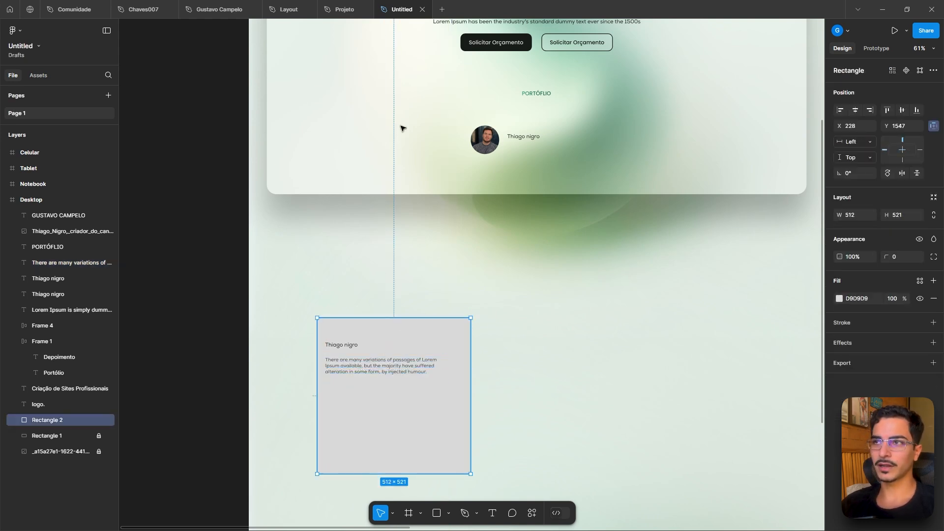
click(339, 6)
scroll(330, 212, up, 5)
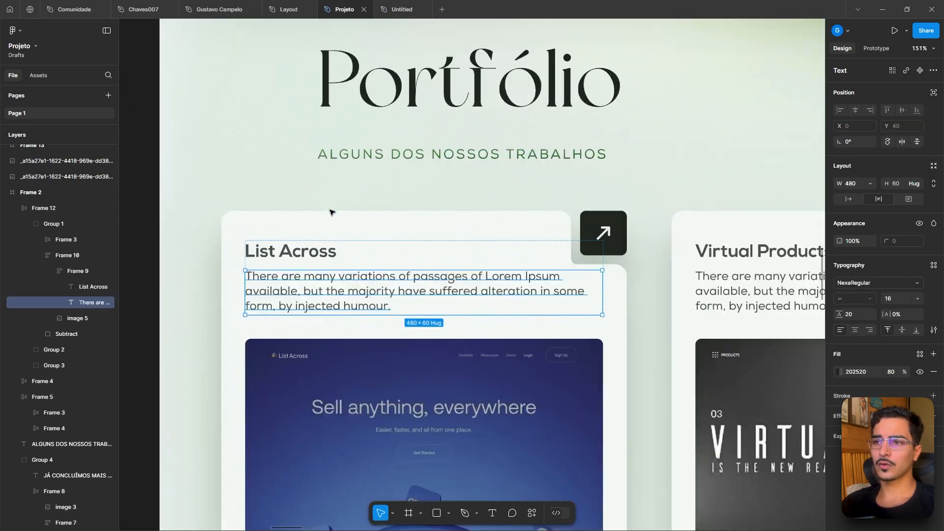
click(409, 9)
scroll(422, 357, up, 3)
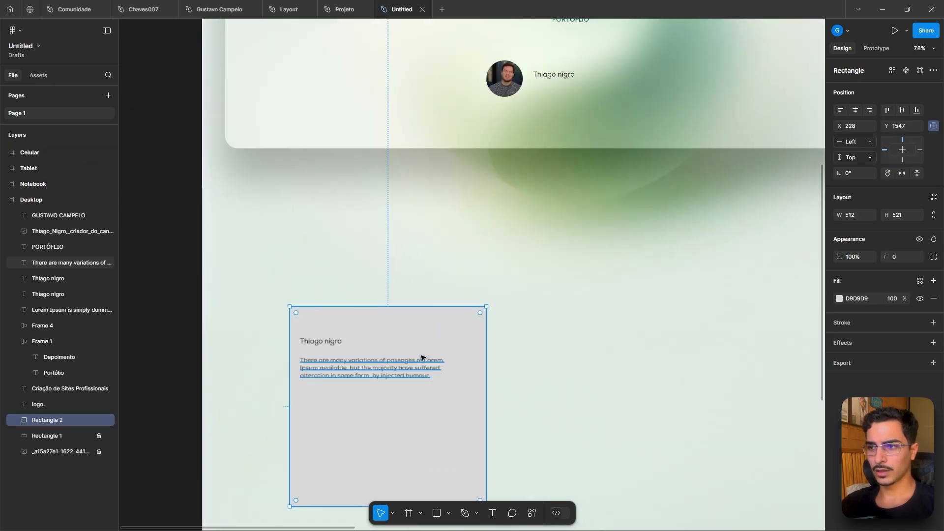
scroll(421, 357, down, 3)
scroll(422, 358, left, 2)
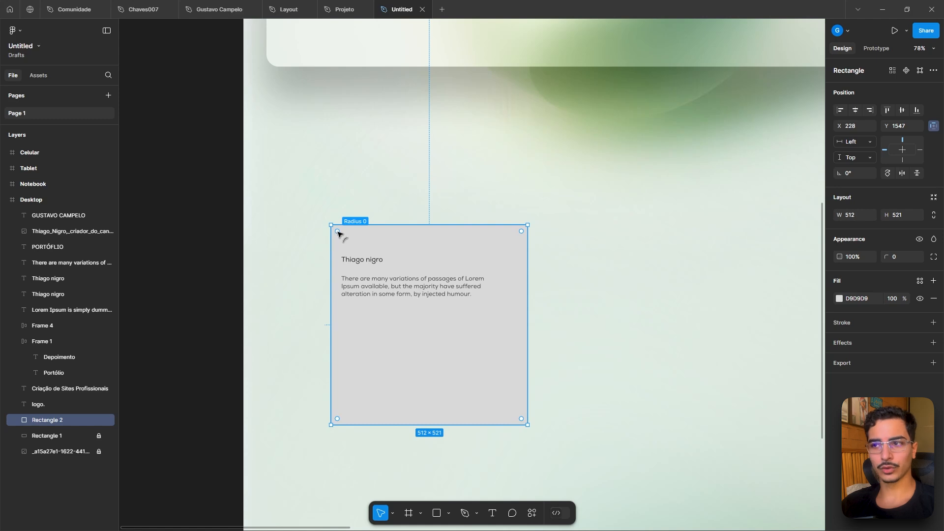
drag(338, 233, 348, 238)
click(575, 261)
- Change the card rectangle's fill to gray 767676
scroll(571, 262, up, 4)
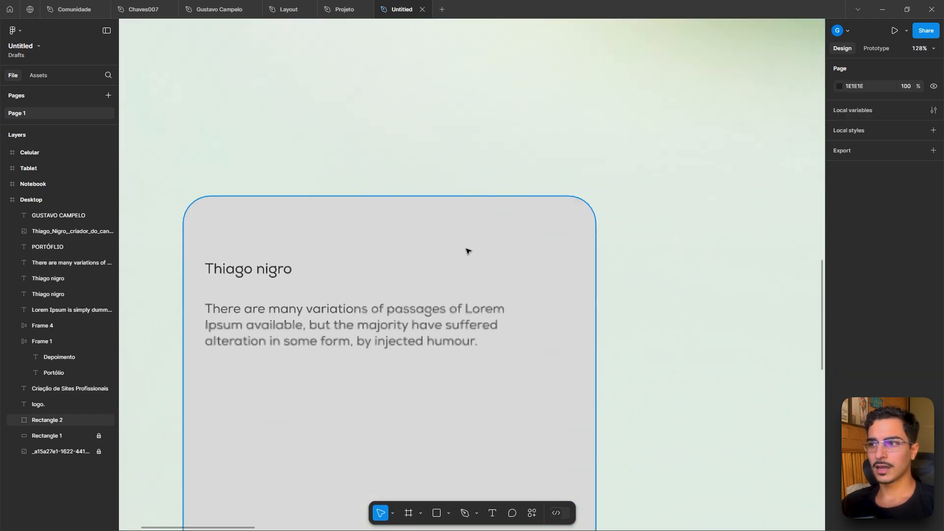
click(544, 224)
click(839, 299)
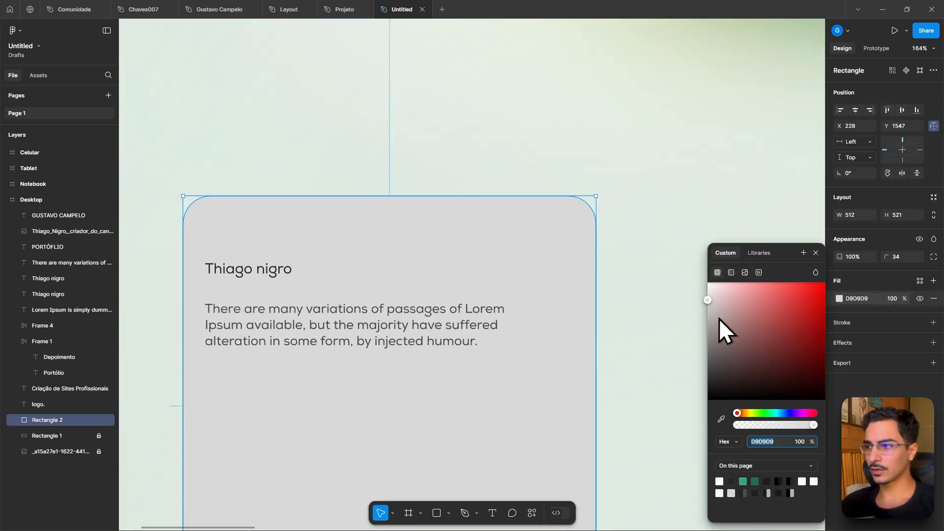
drag(719, 319, 708, 351)
click(654, 276)
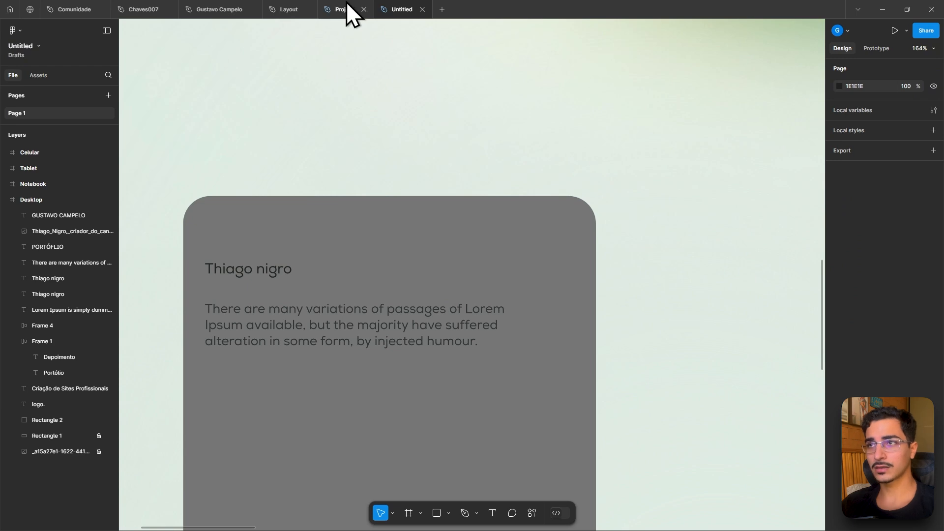
- Duplicate the card rectangle and place the copy to its right at the same height
mouse_move(355, 14)
click(330, 3)
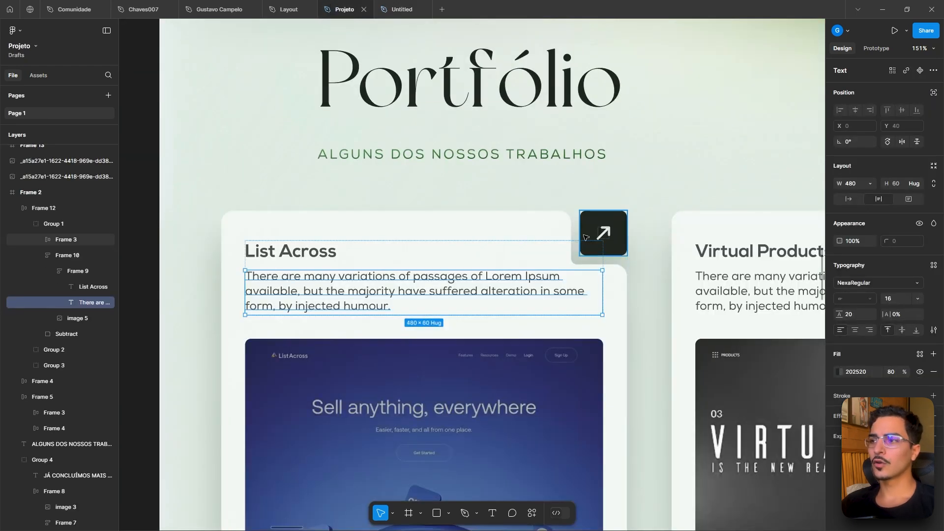
scroll(571, 220, up, 3)
click(402, 4)
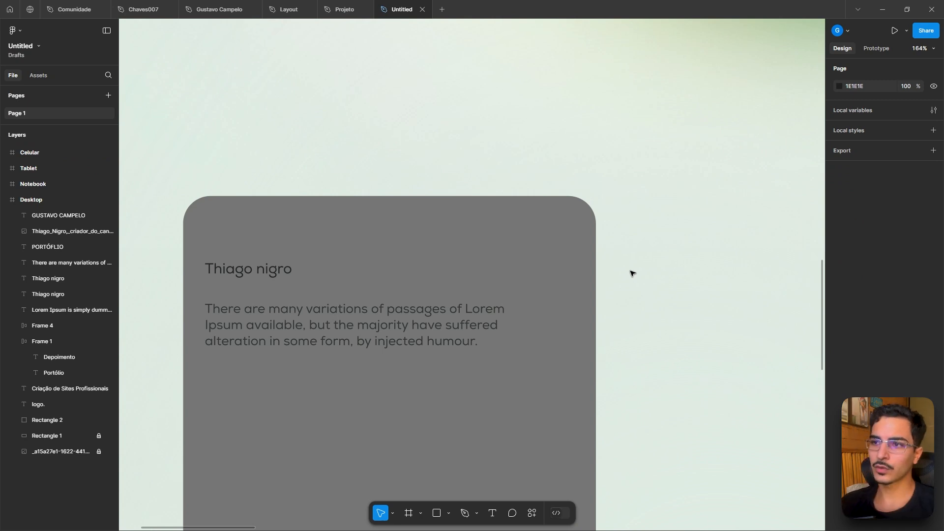
key(shift+0)
click(455, 252)
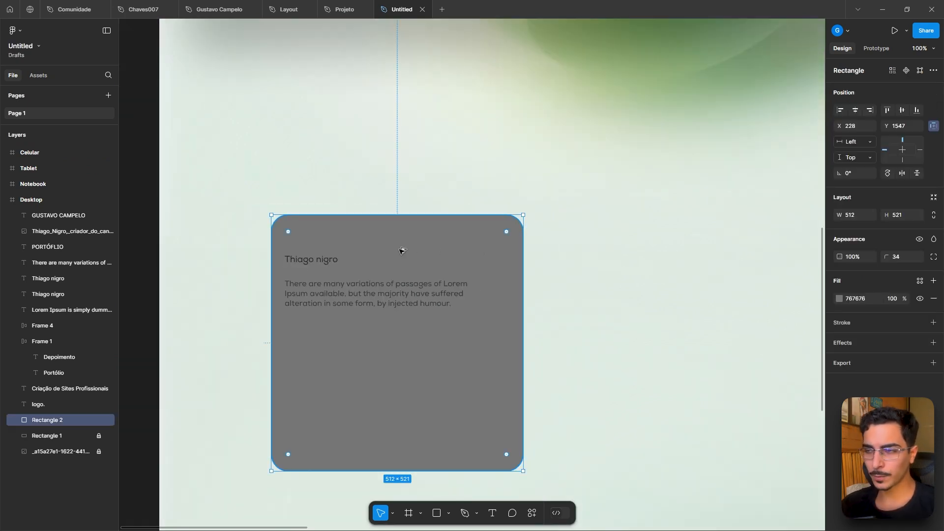
drag(399, 253, 672, 255)
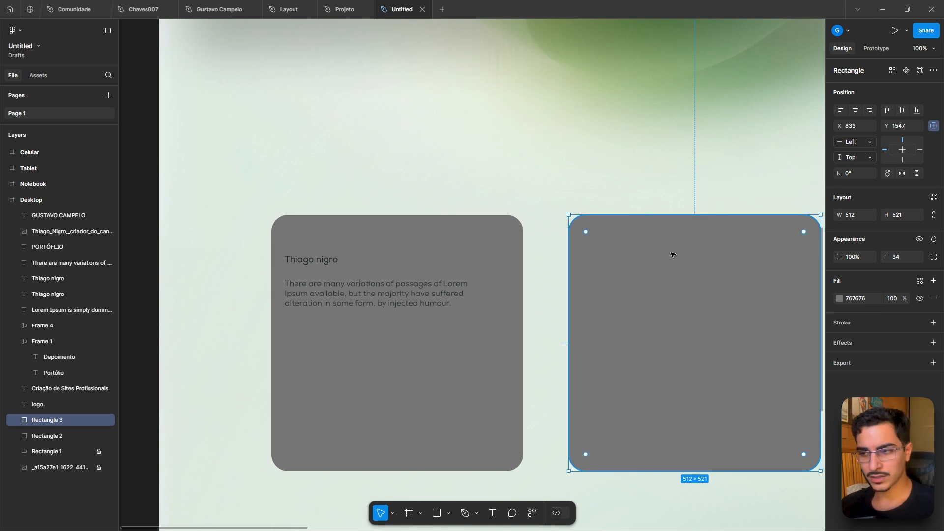
key(r)
drag(432, 149, 474, 188)
key(Delete)
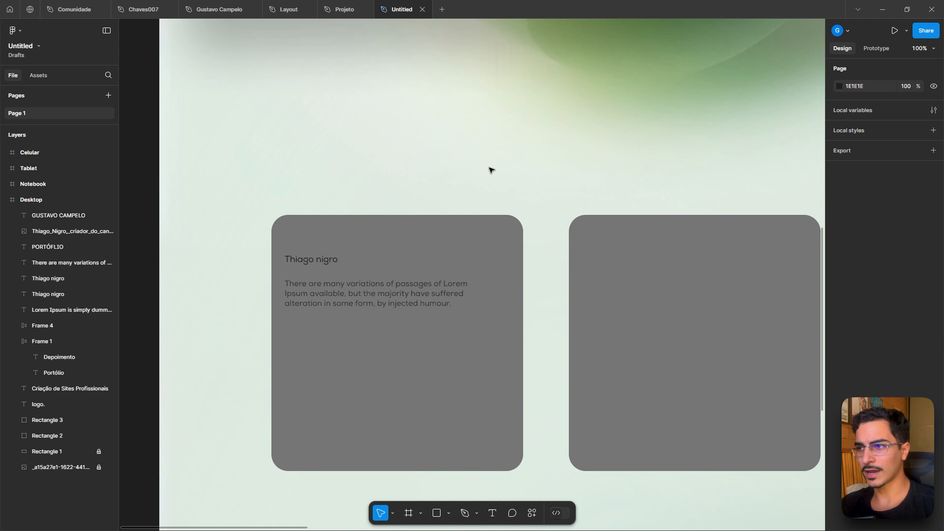
- Resize the duplicated rectangle down to about 94 × 96 px
click(647, 291)
scroll(594, 284, right, 3)
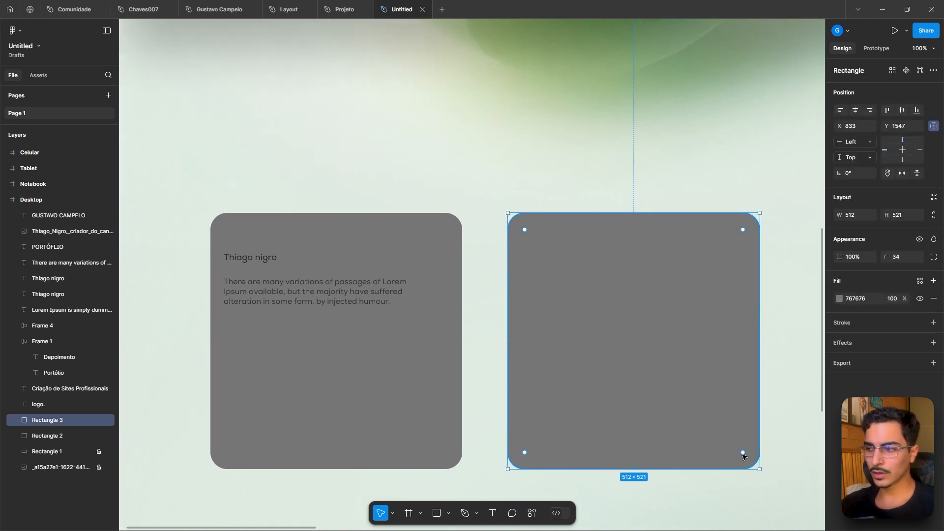
drag(752, 466, 552, 261)
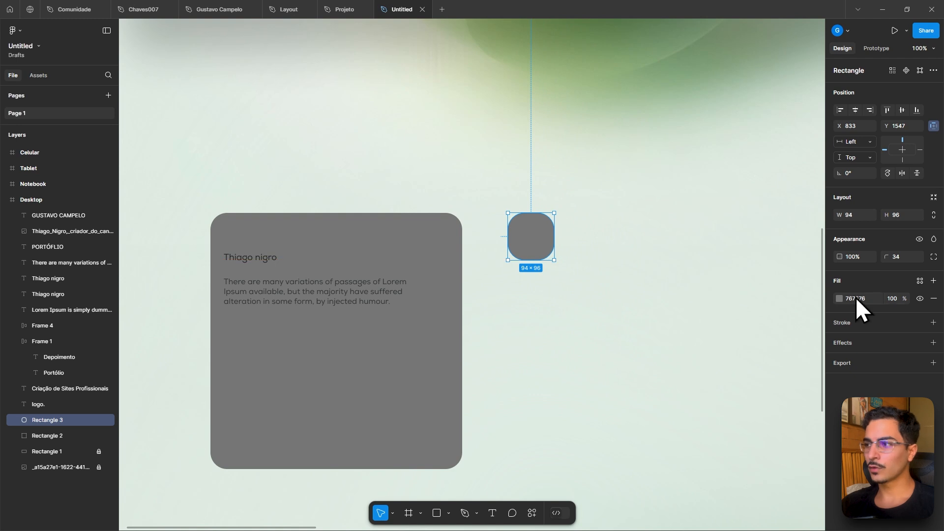
- Change the small rectangle's fill color to red FF2626
click(839, 298)
drag(780, 320, 808, 287)
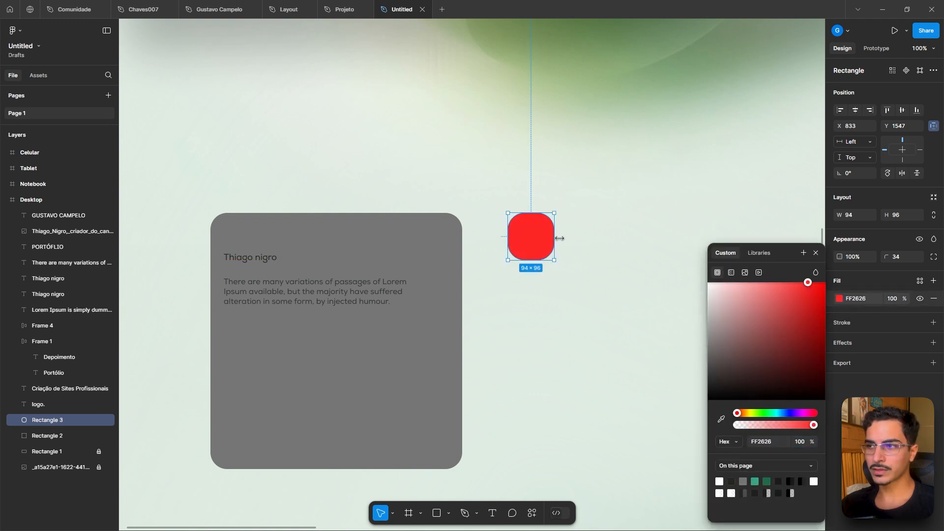
click(651, 181)
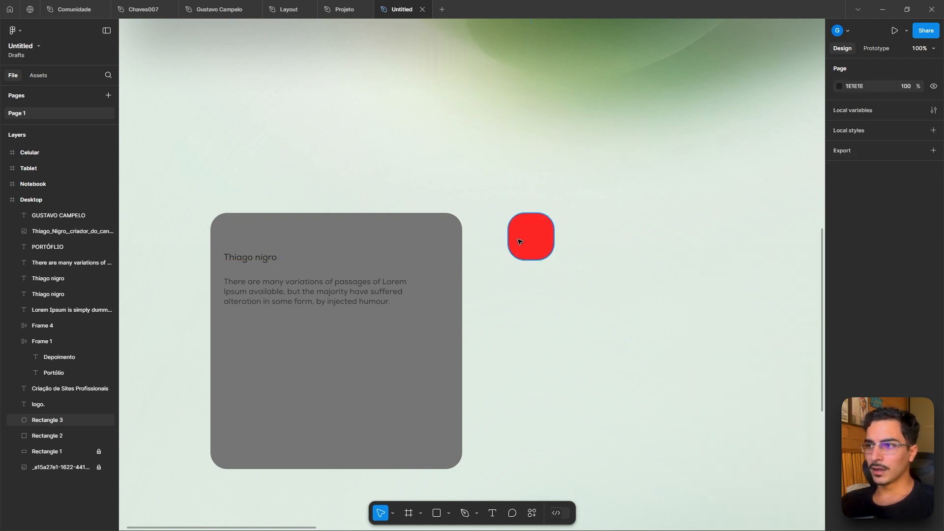
- Round the red square's corners to a radius of 25 and move it into the card's top-right corner
click(518, 240)
drag(884, 256, 817, 258)
click(735, 246)
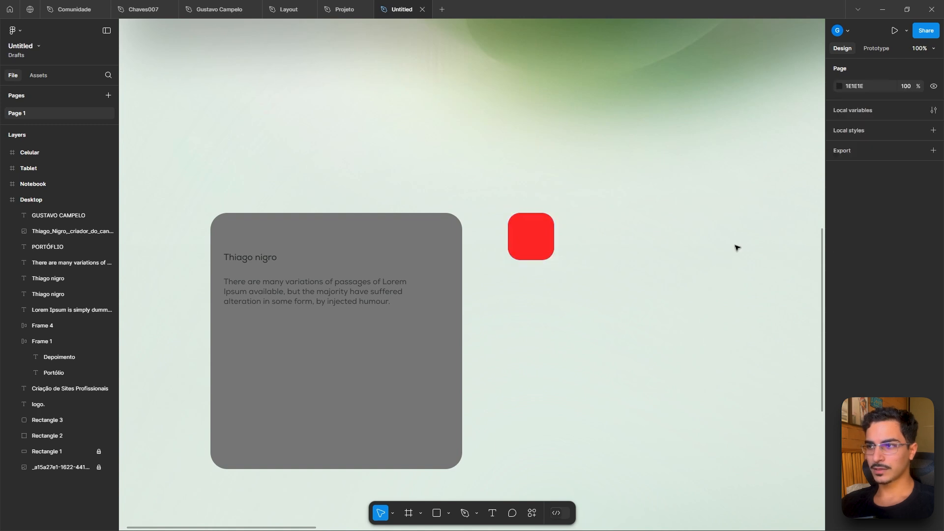
drag(540, 240, 448, 241)
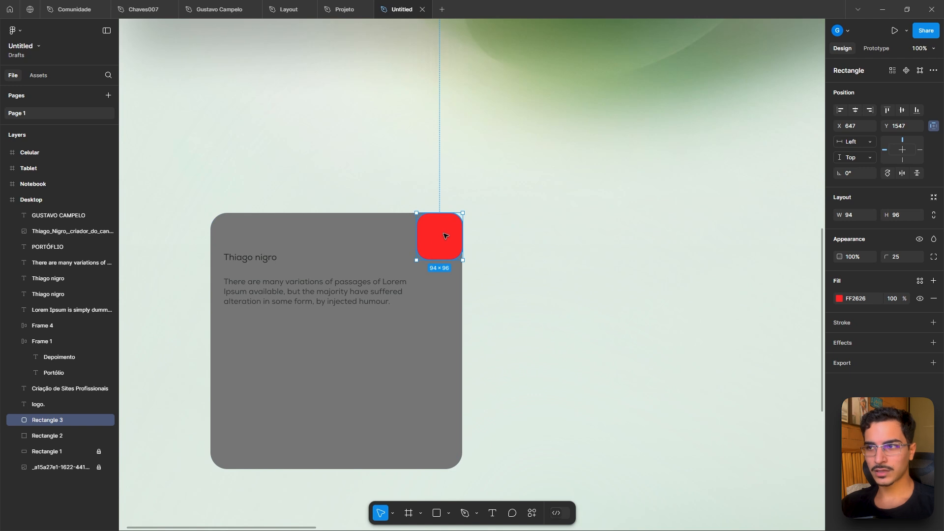
- Rename the red square's layer to ret vermelho
double_click(54, 419)
text(ret)
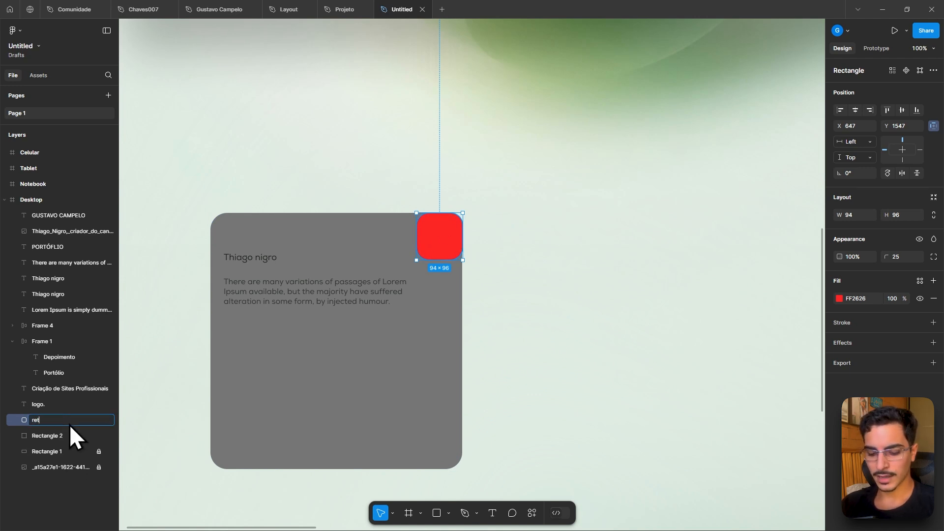
text( vermelho)
key(Return)
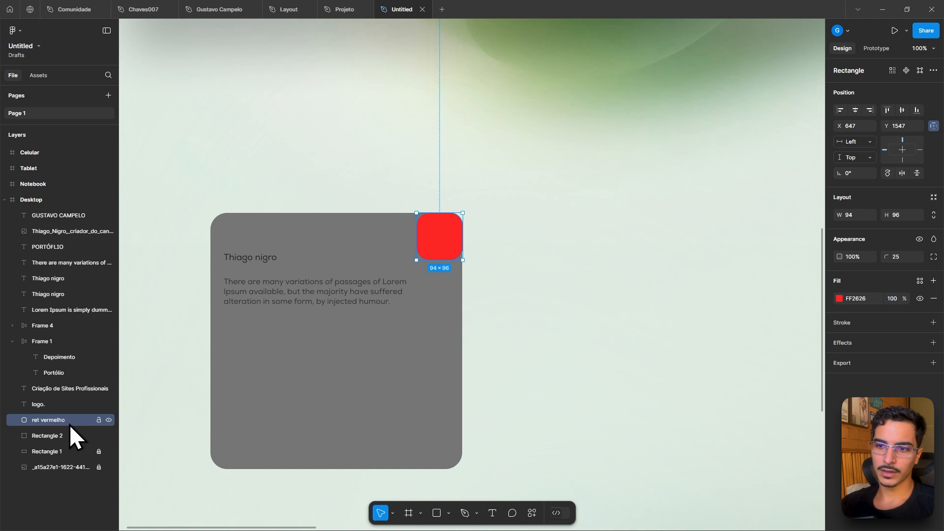
- Rename the gray card rectangle's layer to ret cinza
double_click(45, 435)
text(ret c)
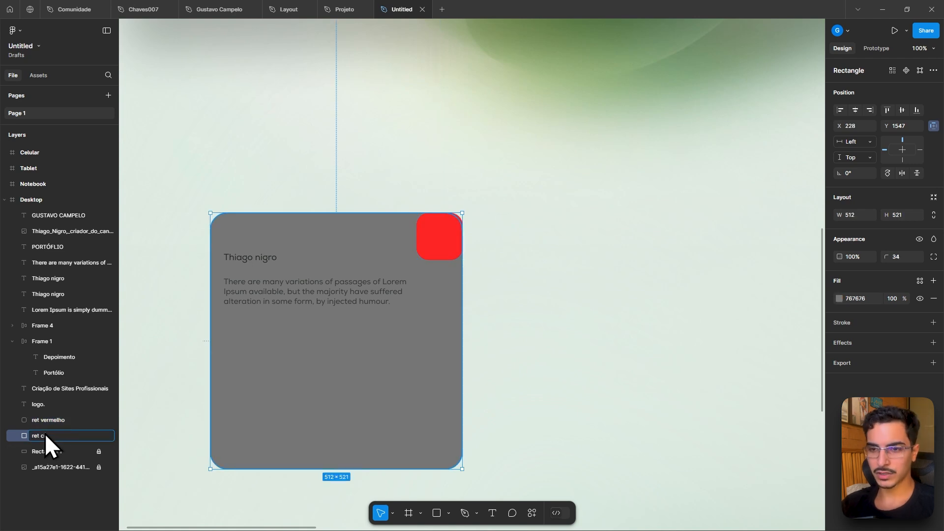
text(inza)
key(Return)
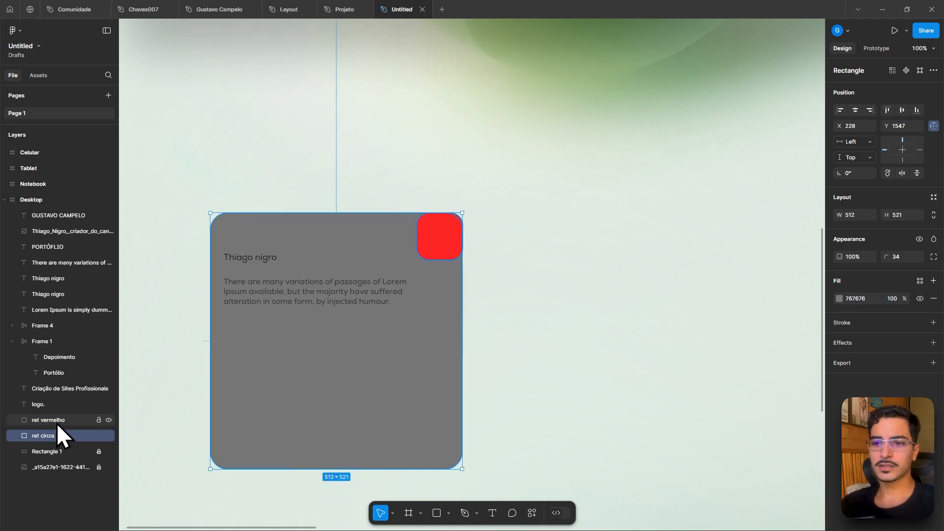
- Select both rectangles and subtract the red square from the gray card to notch its corner
click(57, 421)
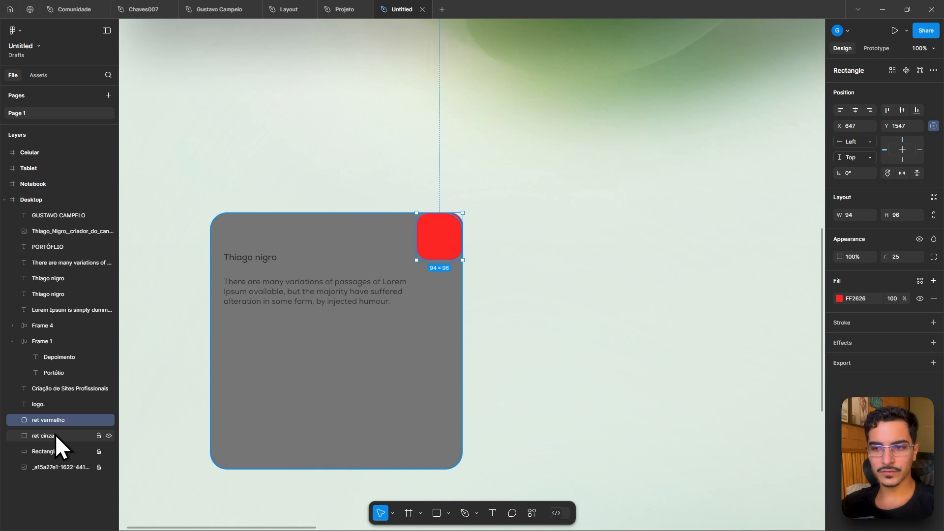
shift+click(55, 434)
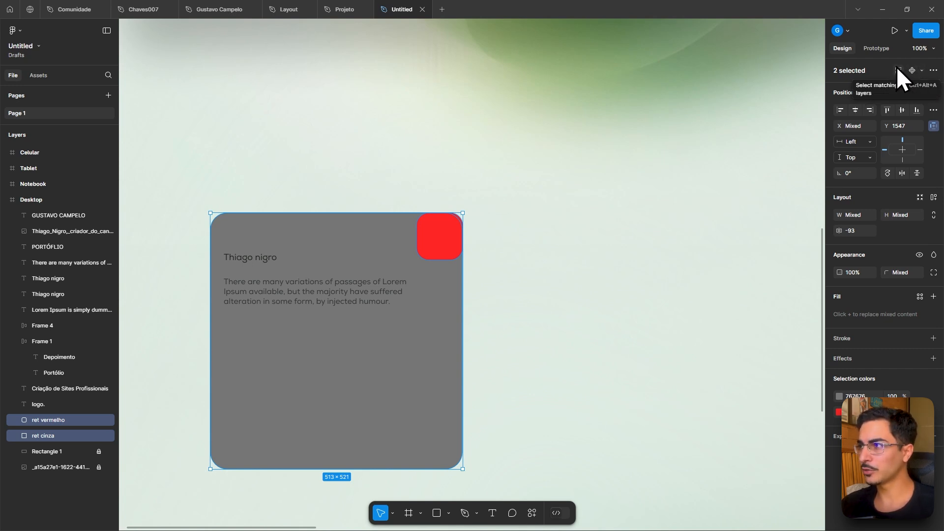
click(922, 70)
click(922, 69)
click(933, 70)
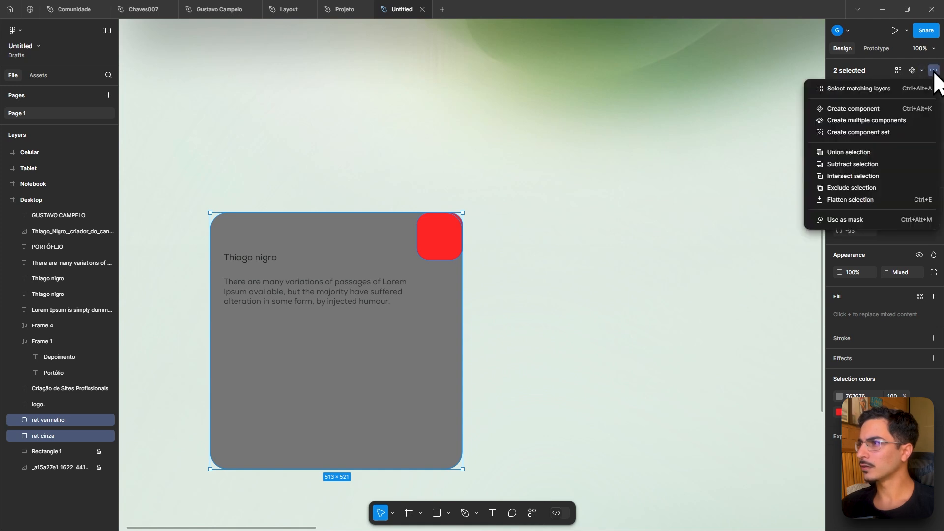
click(933, 71)
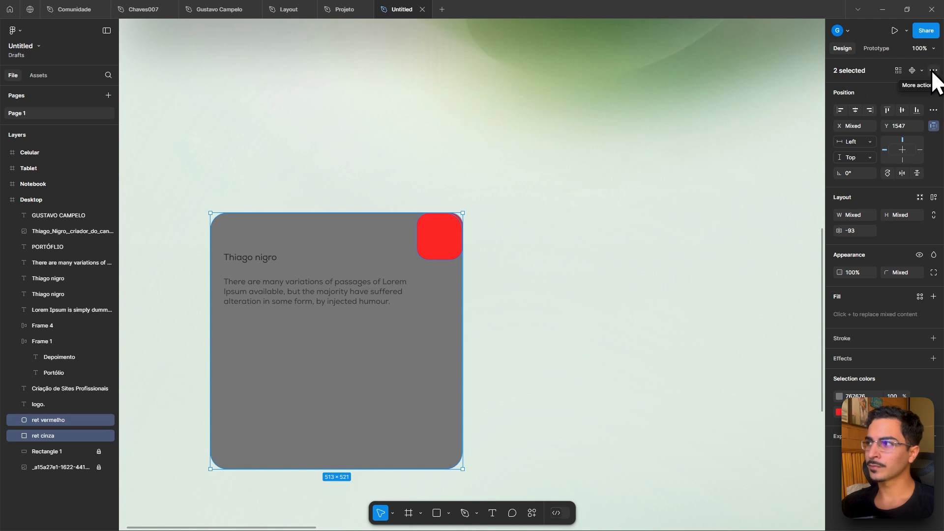
click(933, 70)
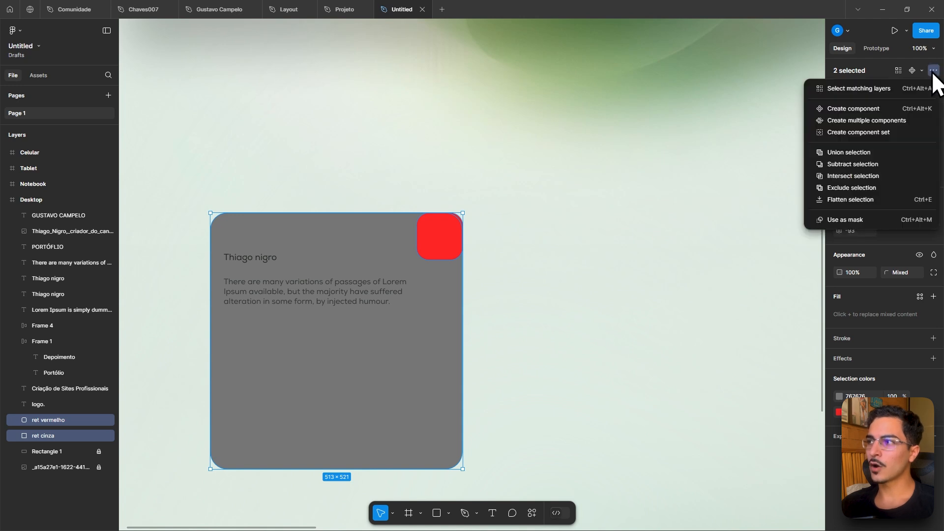
click(851, 163)
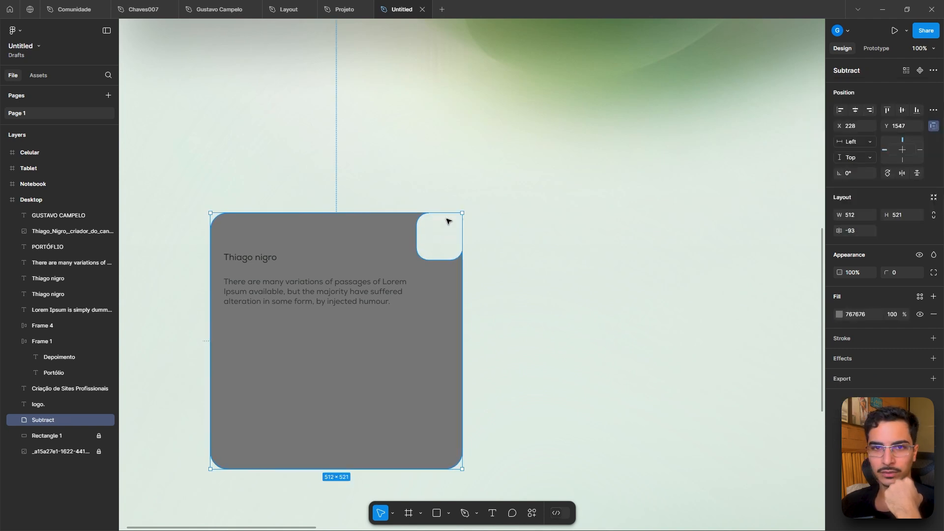
click(933, 111)
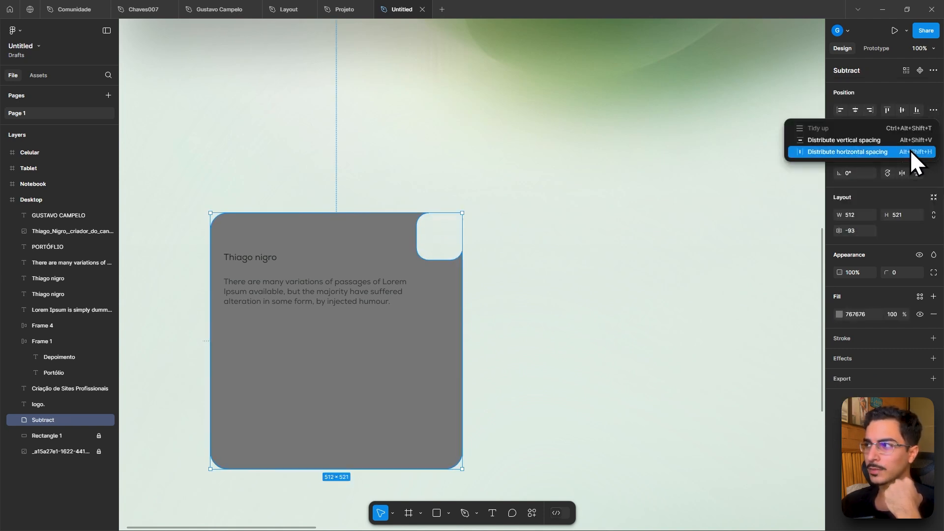
click(927, 96)
click(933, 71)
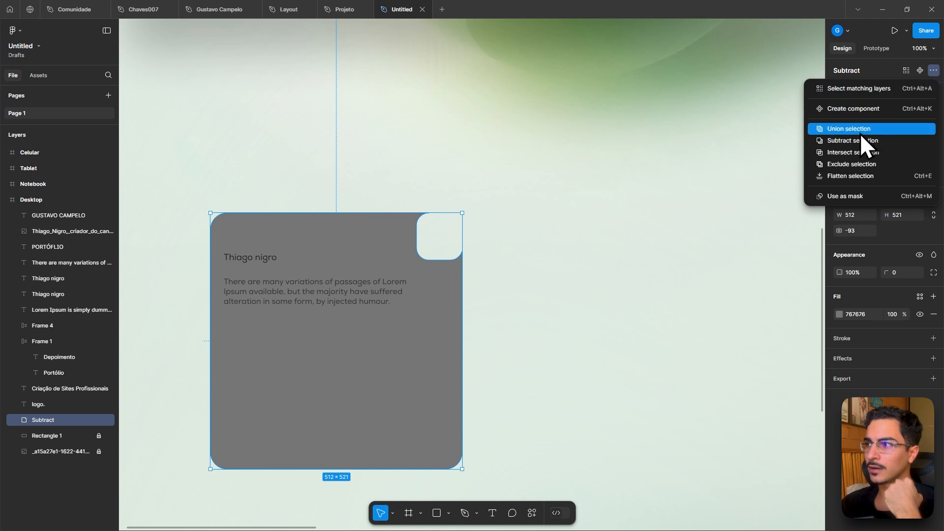
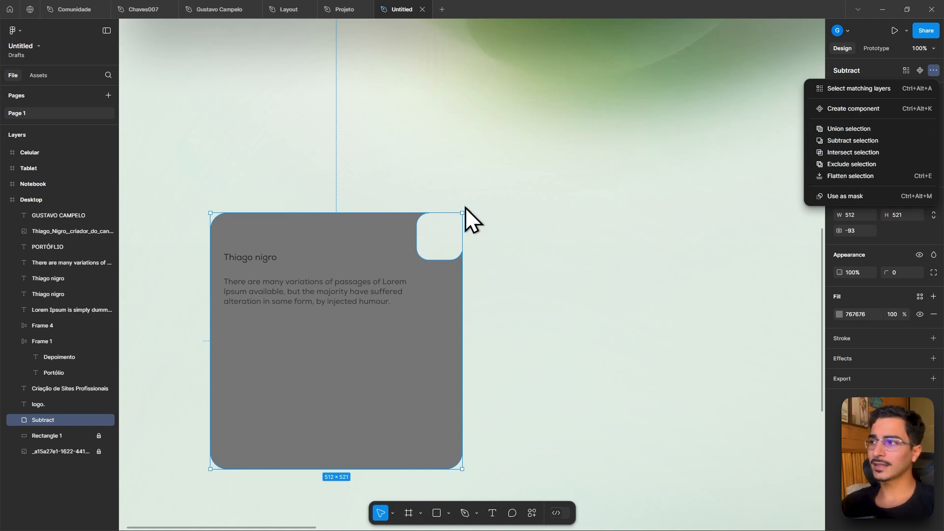
- Try moving the red square below the gray card inside the Subtract group, then restore the original layer order
scroll(448, 231, up, 5)
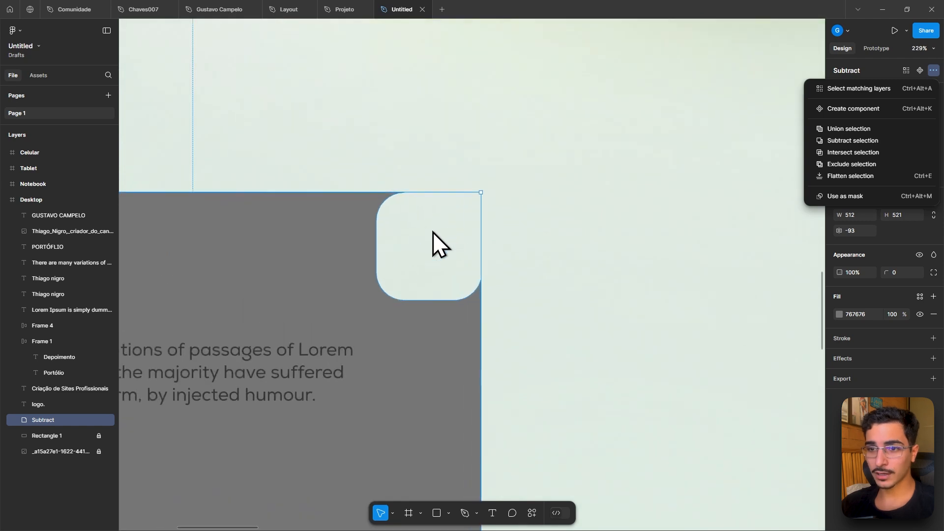
click(33, 417)
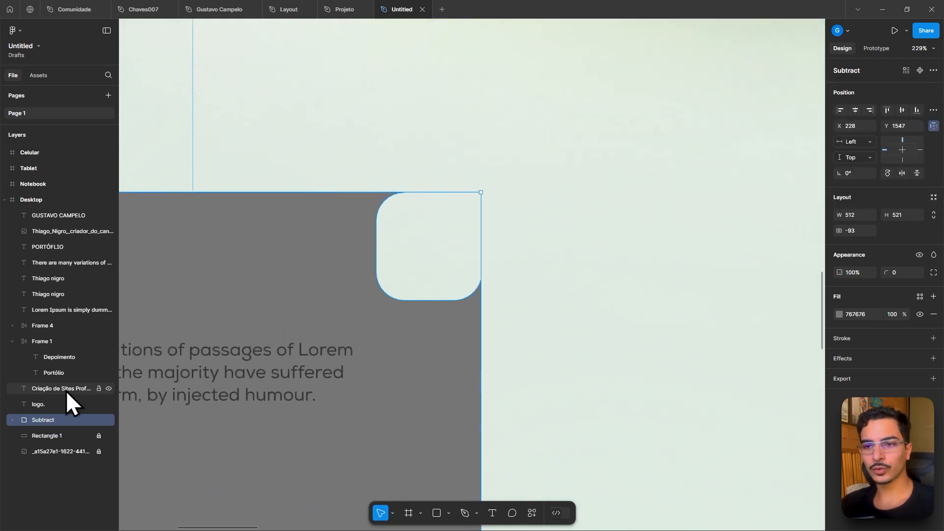
click(10, 420)
click(55, 436)
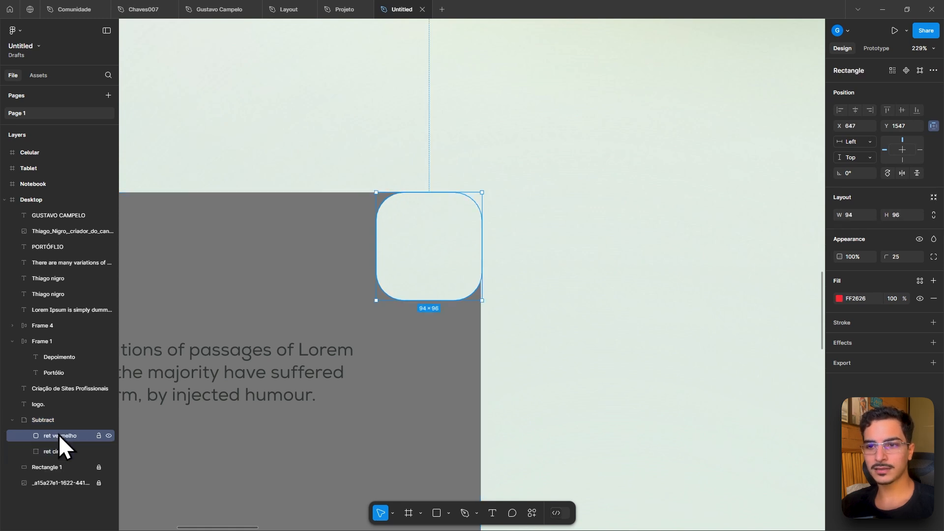
drag(58, 435, 58, 456)
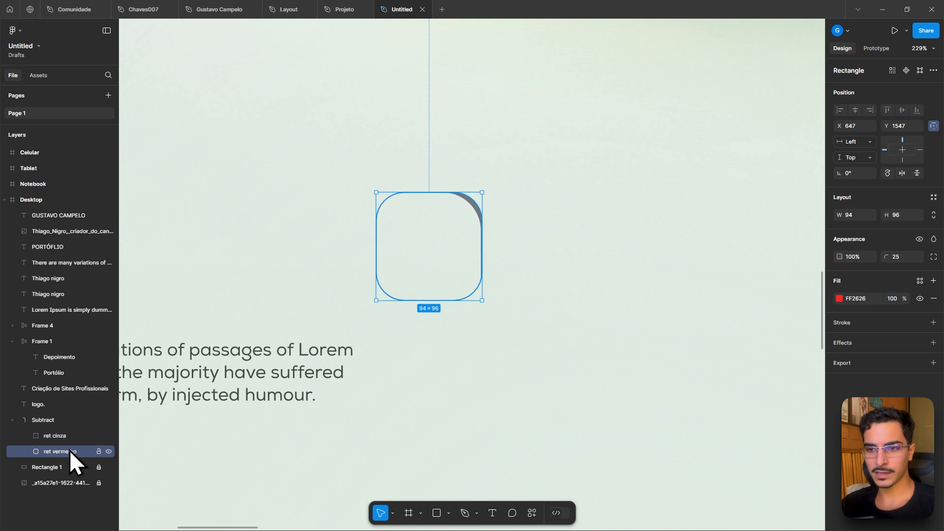
drag(69, 450, 63, 431)
click(42, 420)
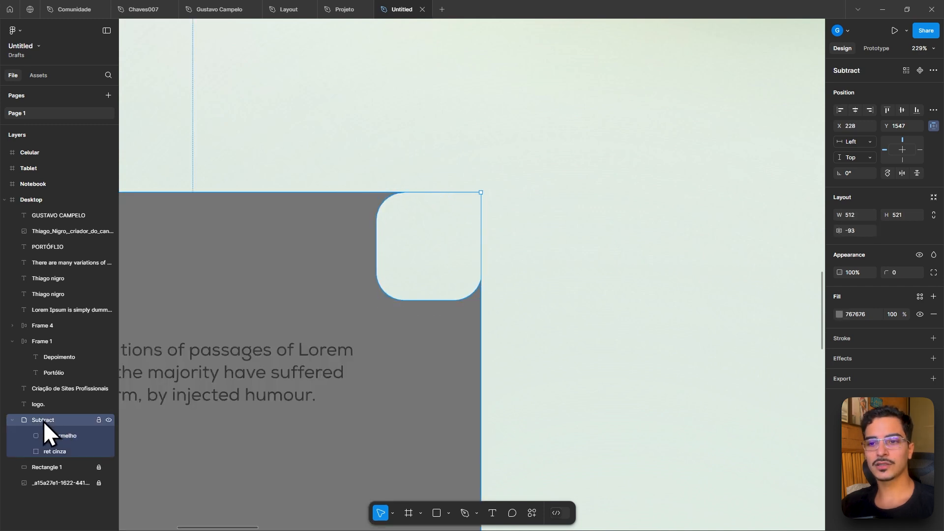
- Stretch the red square upward to about 142 high and past the card's right edge to open the notch fully
click(67, 436)
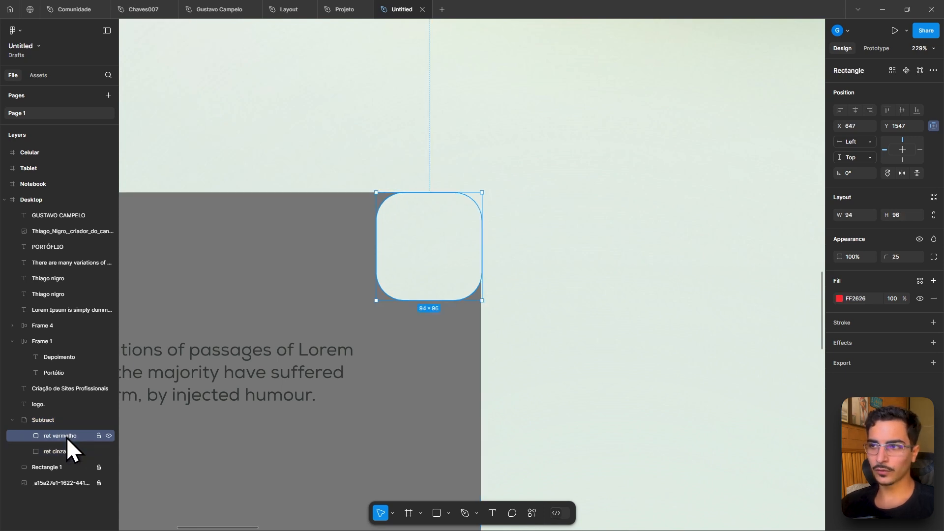
drag(429, 192, 433, 142)
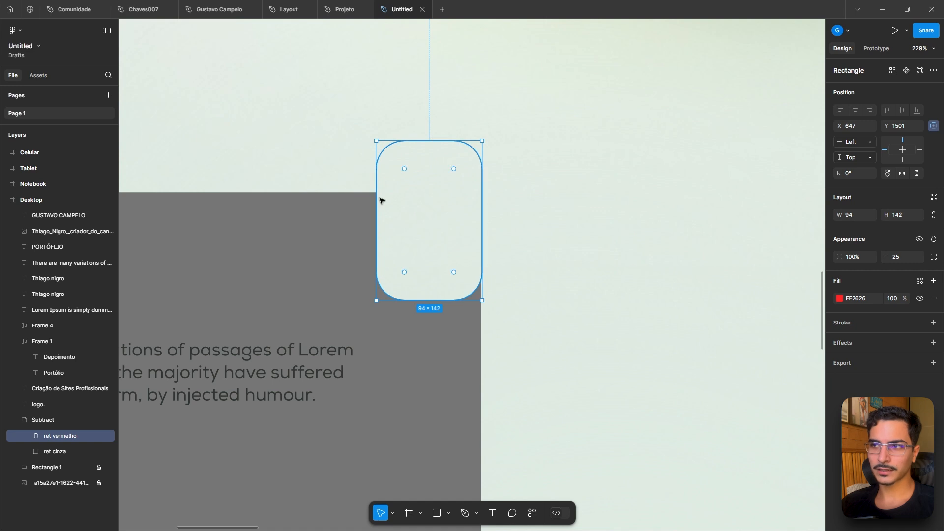
drag(480, 259, 523, 258)
click(613, 253)
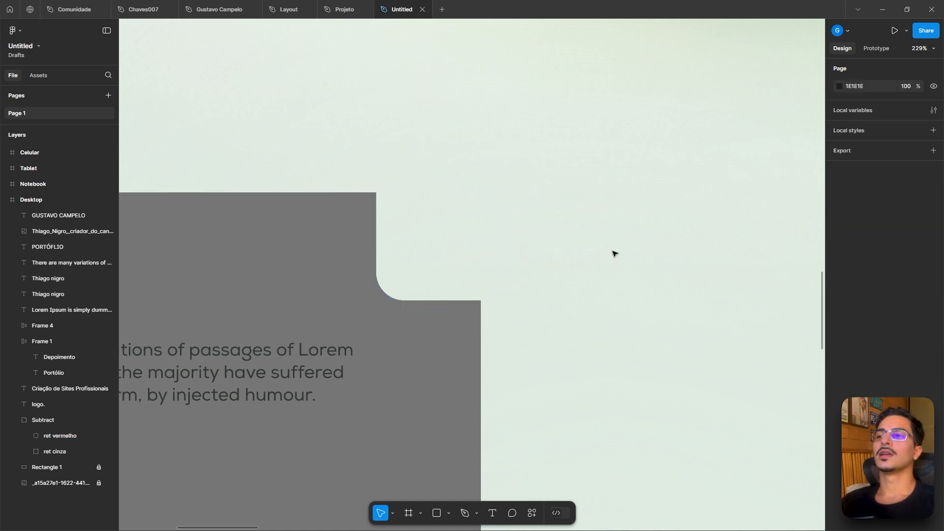
- Round the corners of the Subtract shape, including the notch, with the corner radius control
scroll(451, 303, down, 2)
scroll(402, 234, up, 5)
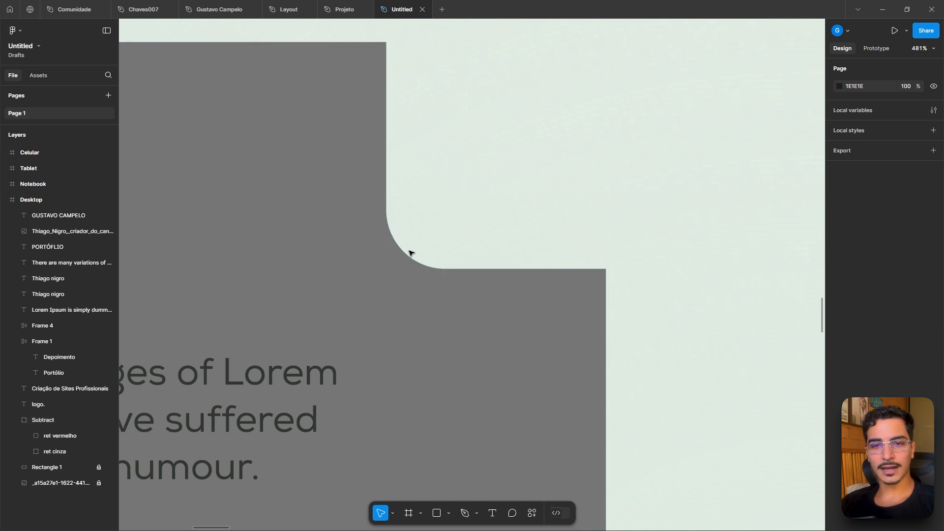
scroll(413, 254, down, 6)
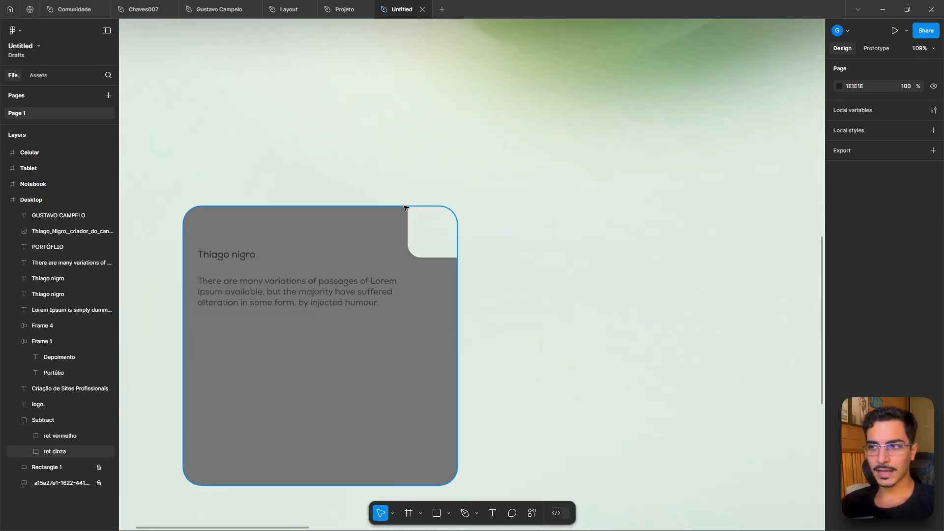
scroll(406, 205, up, 3)
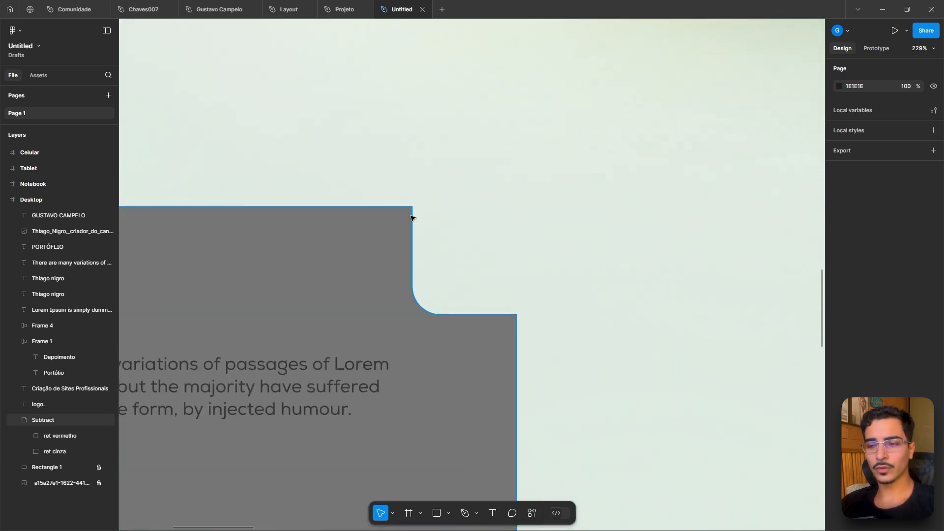
click(63, 419)
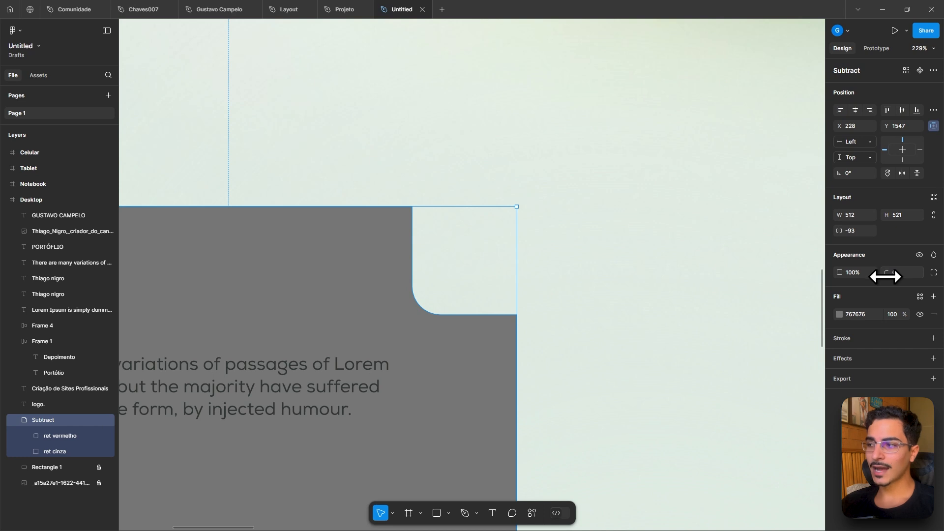
click(61, 454)
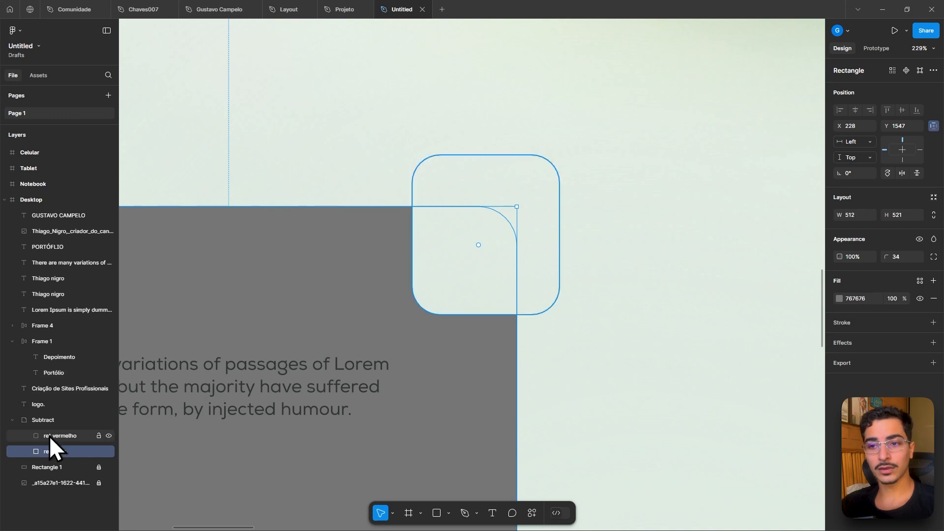
click(50, 419)
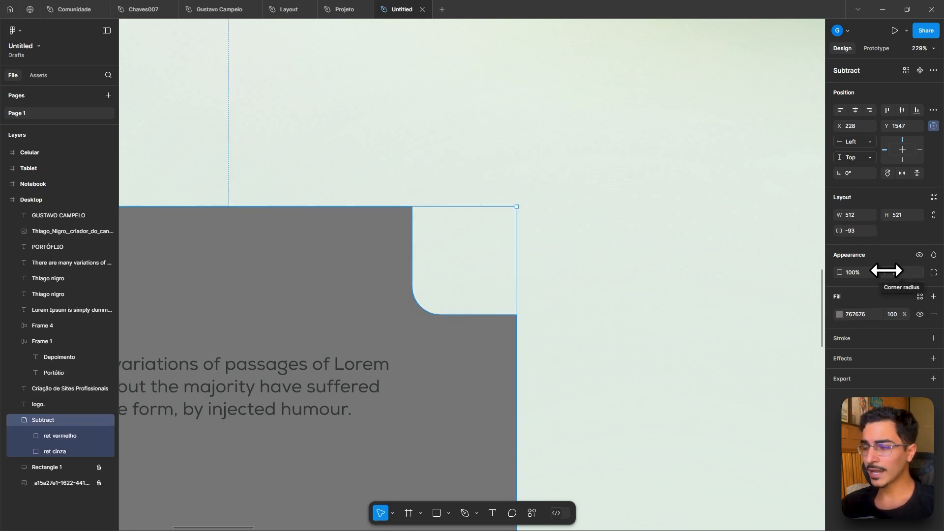
drag(886, 271, 170, 258)
click(657, 236)
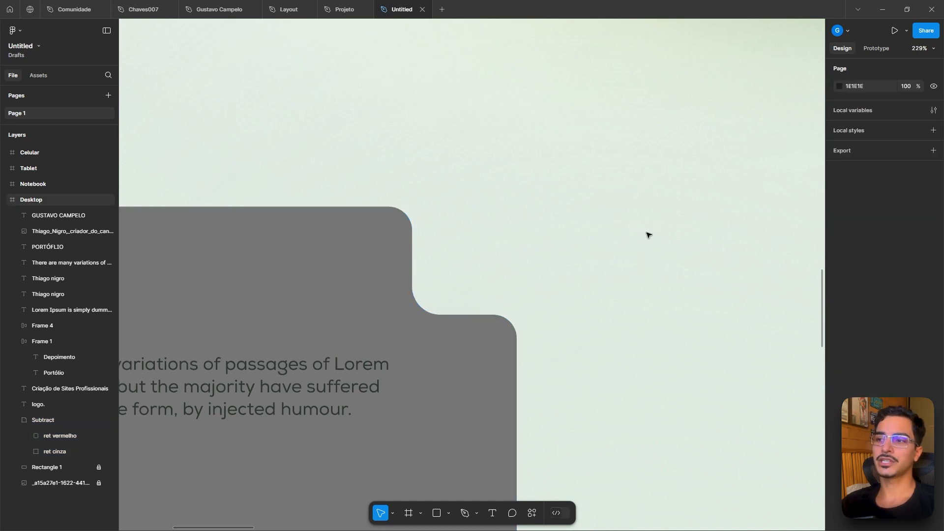
- Examine the arrow icon on the portfolio card in the Projeto file for reference, then return to this file
scroll(647, 234, down, 3)
click(344, 9)
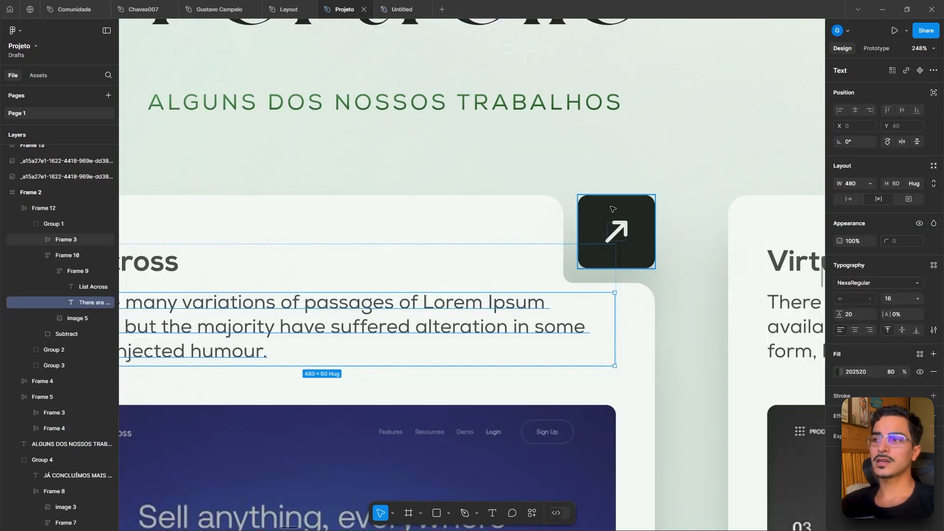
click(613, 209)
click(410, 13)
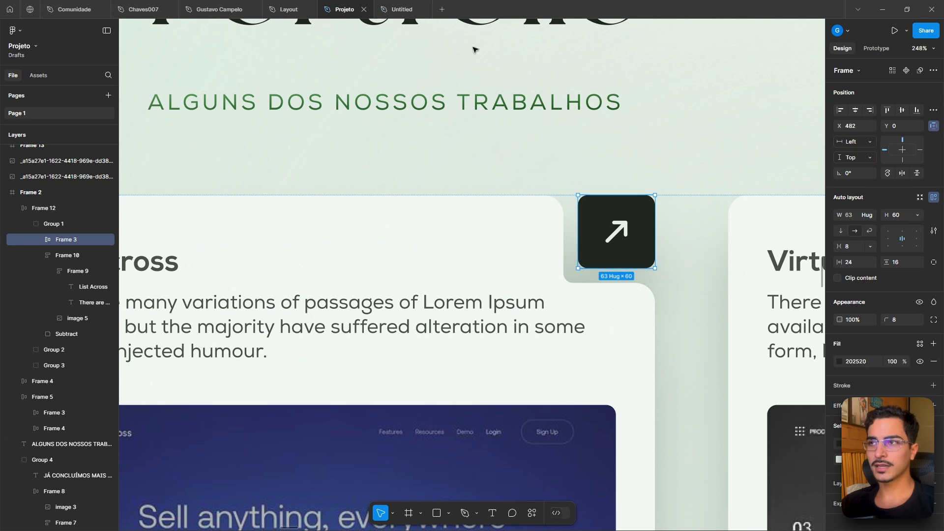
scroll(609, 260, up, 5)
drag(702, 284, 638, 301)
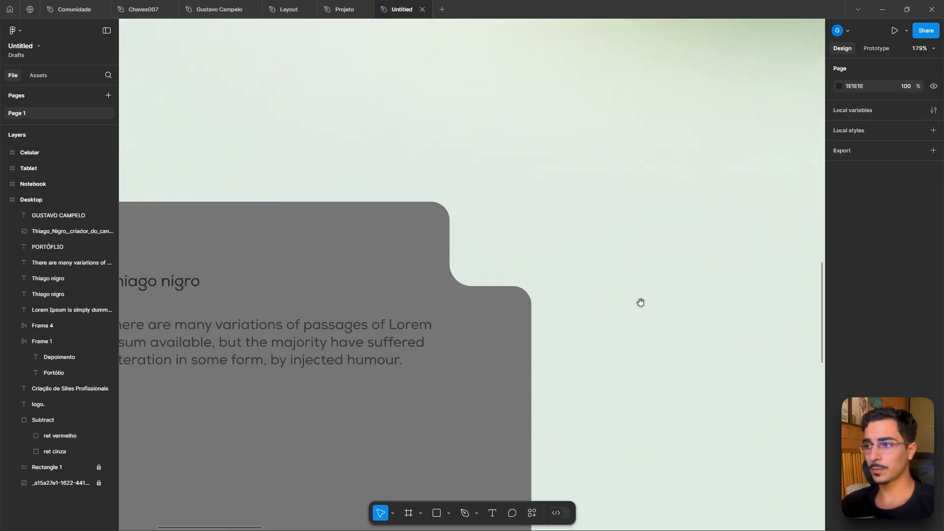
- Draw an arrow with the Pen tool: a diagonal line plus horizontal and vertical head strokes at its top end
scroll(644, 303, up, 5)
scroll(541, 327, up, 5)
click(539, 326)
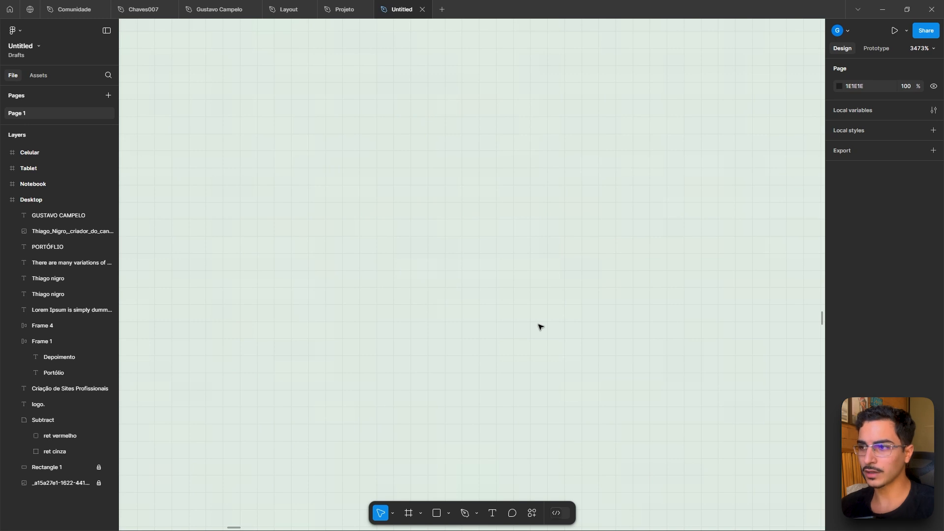
key(p)
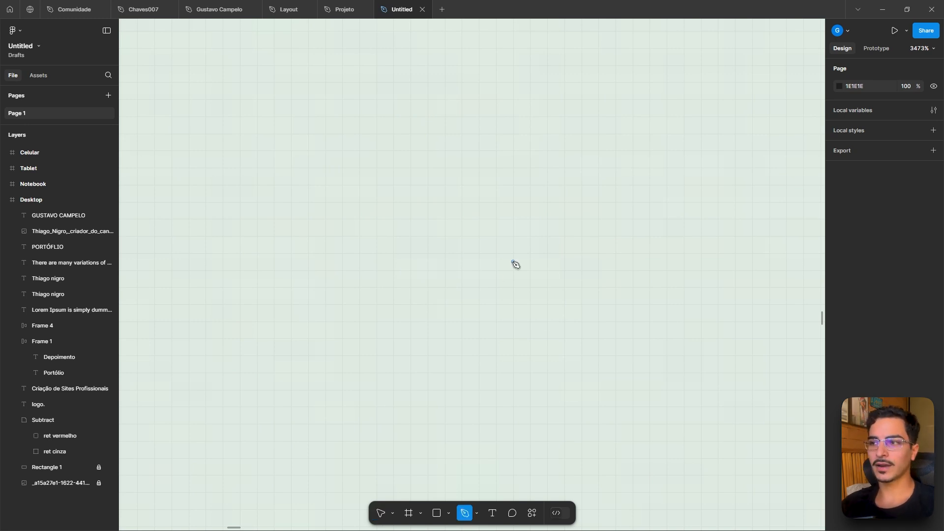
scroll(515, 264, down, 10)
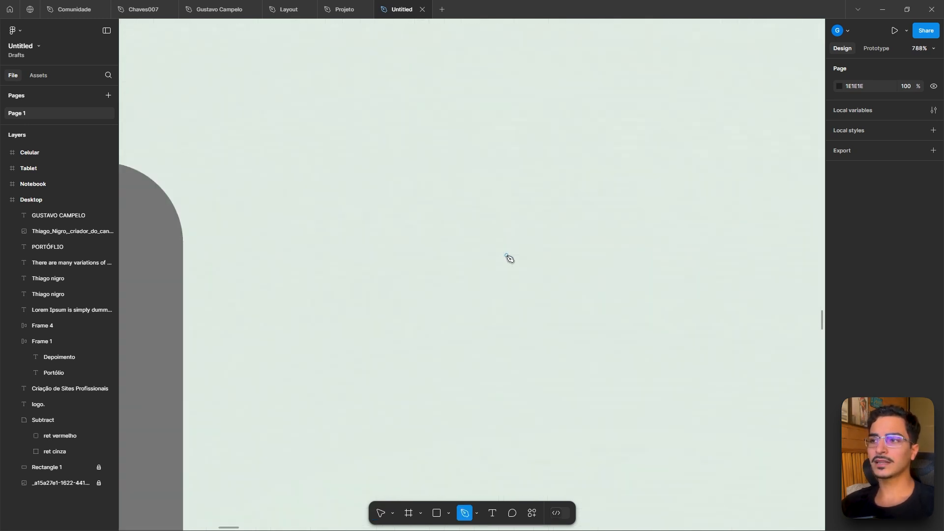
scroll(536, 256, up, 5)
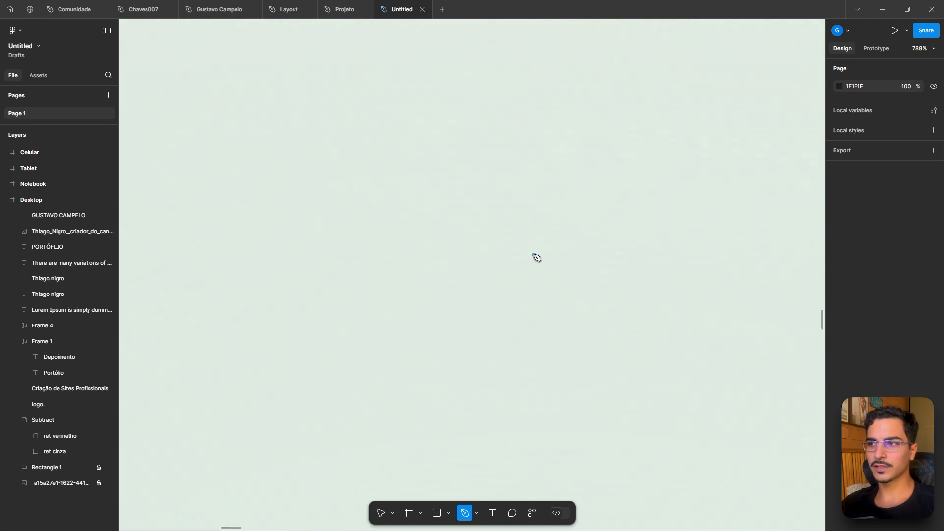
scroll(535, 256, up, 10)
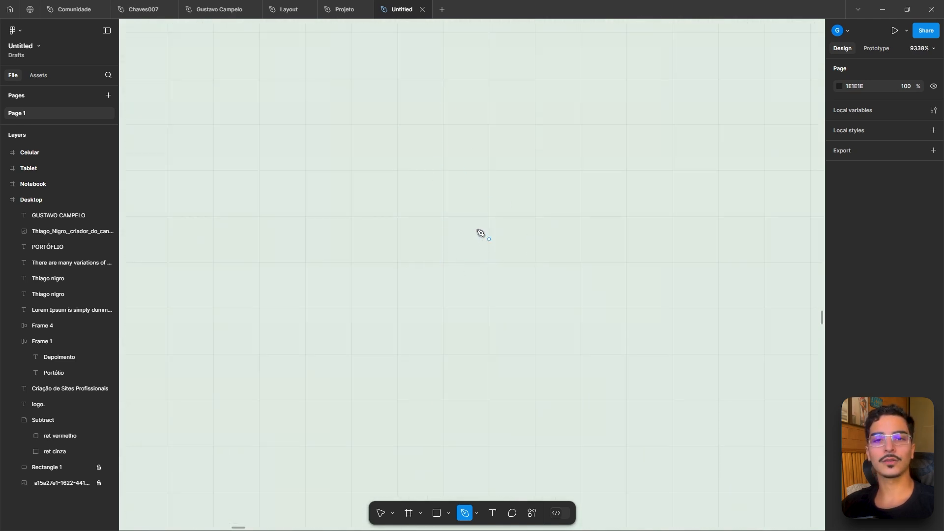
scroll(476, 277, down, 2)
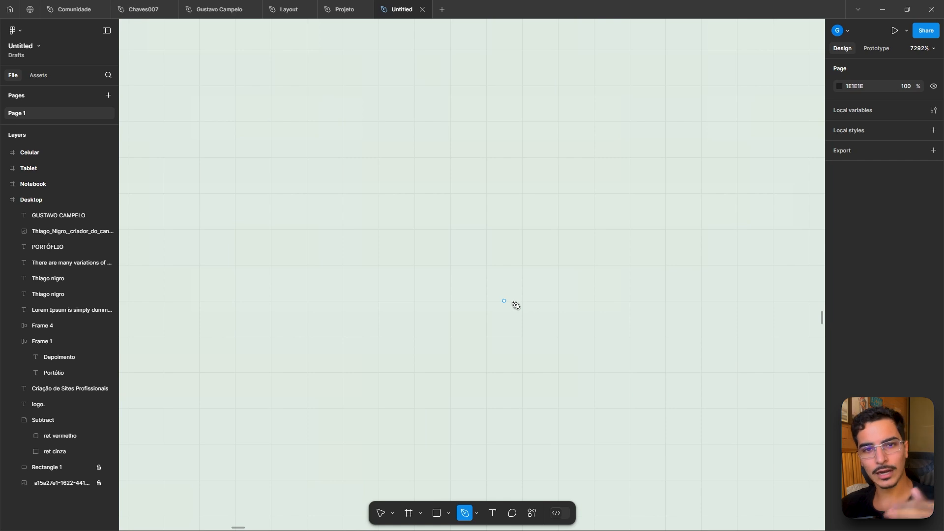
click(487, 301)
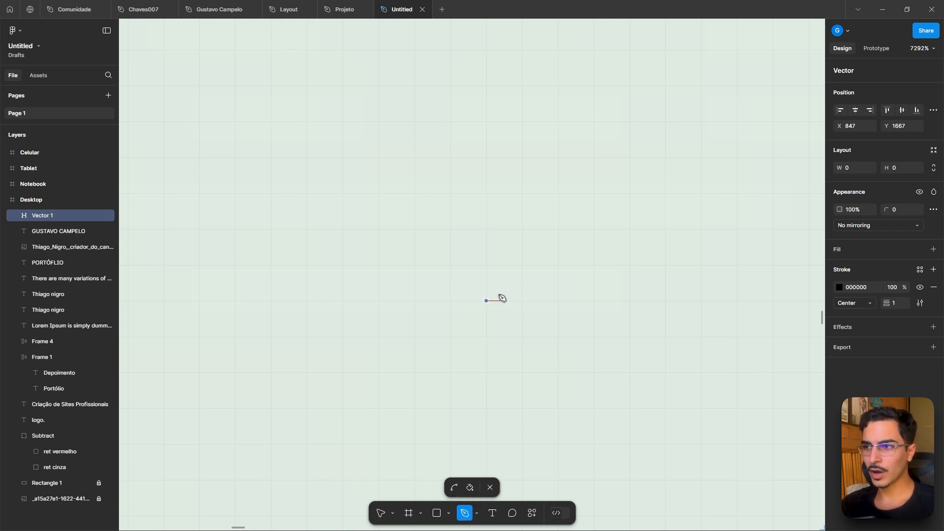
click(522, 265)
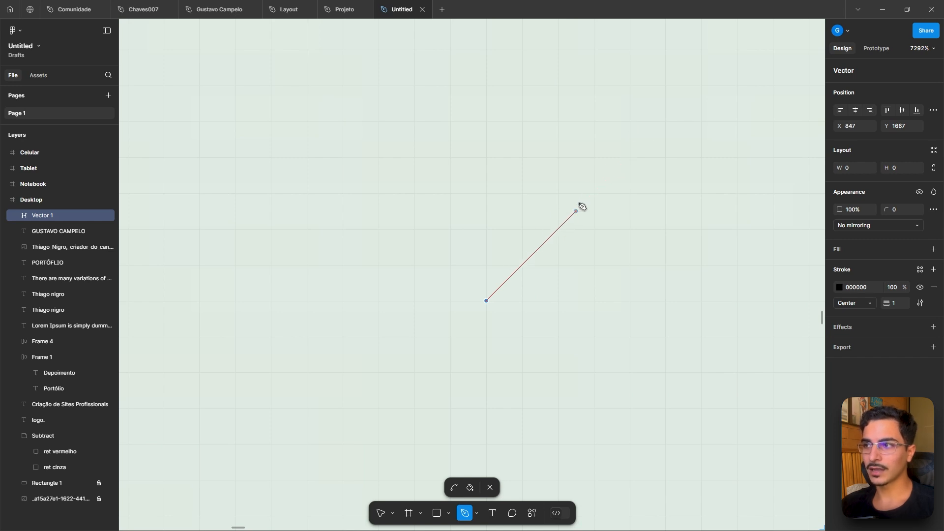
click(594, 194)
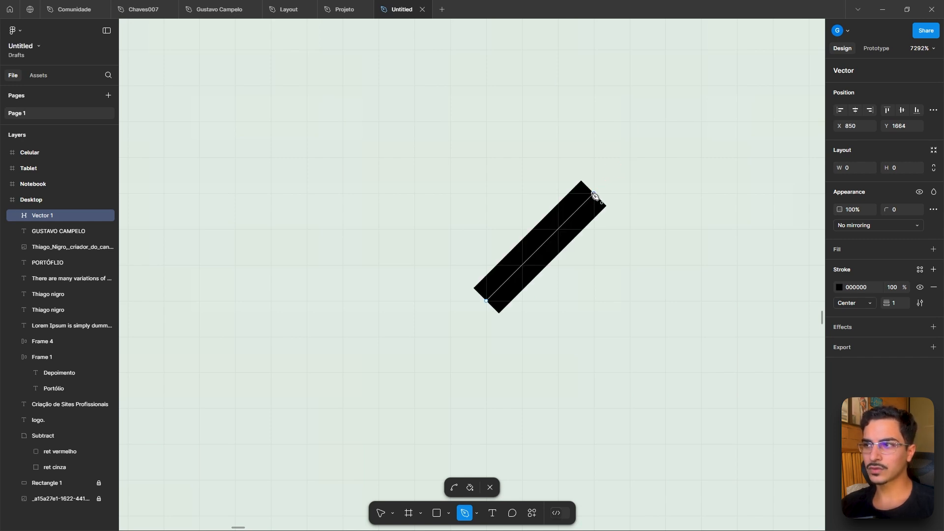
click(521, 193)
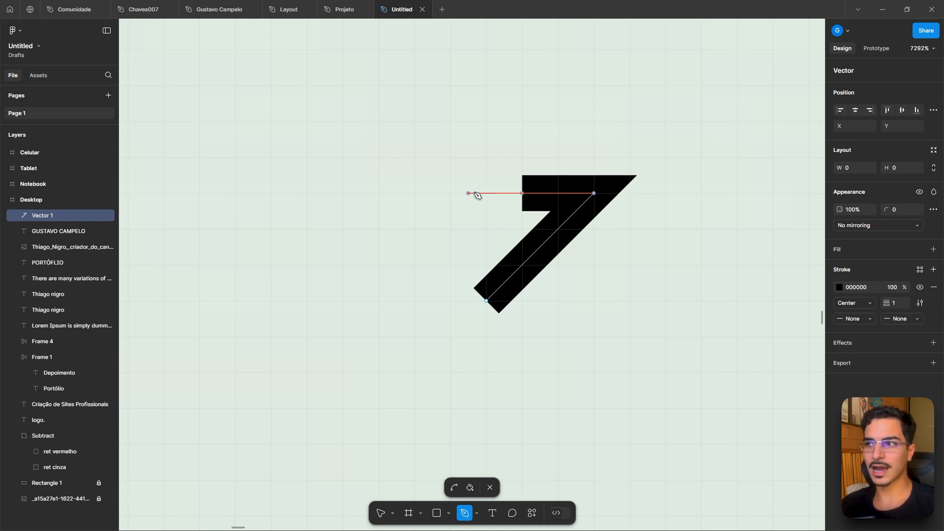
key(Escape)
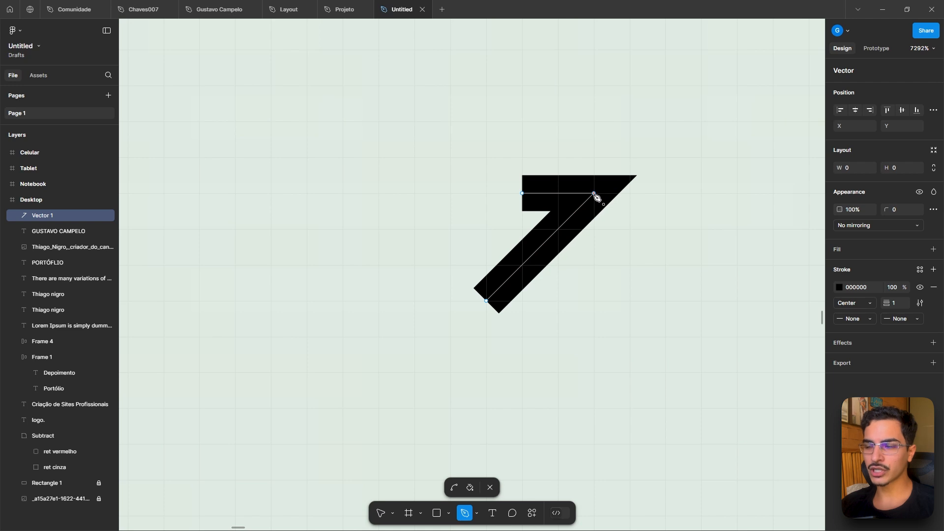
click(594, 194)
click(594, 266)
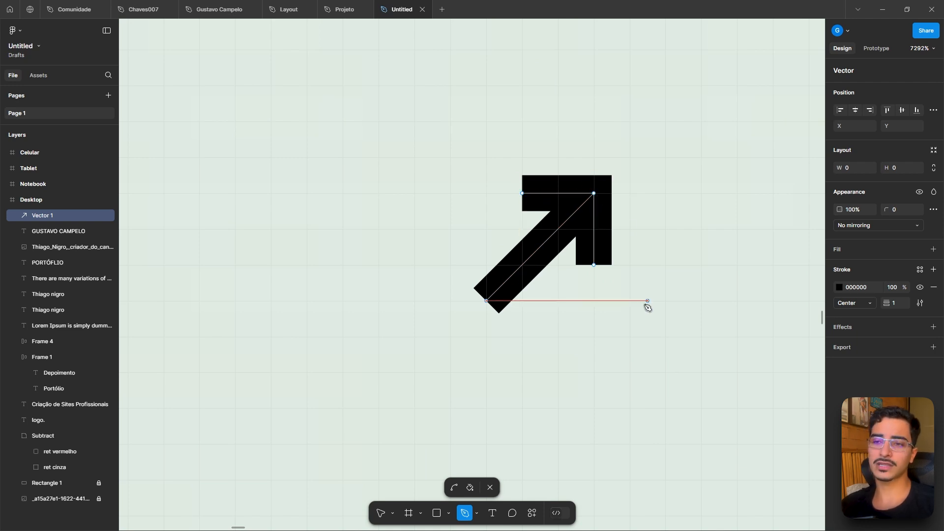
key(Escape)
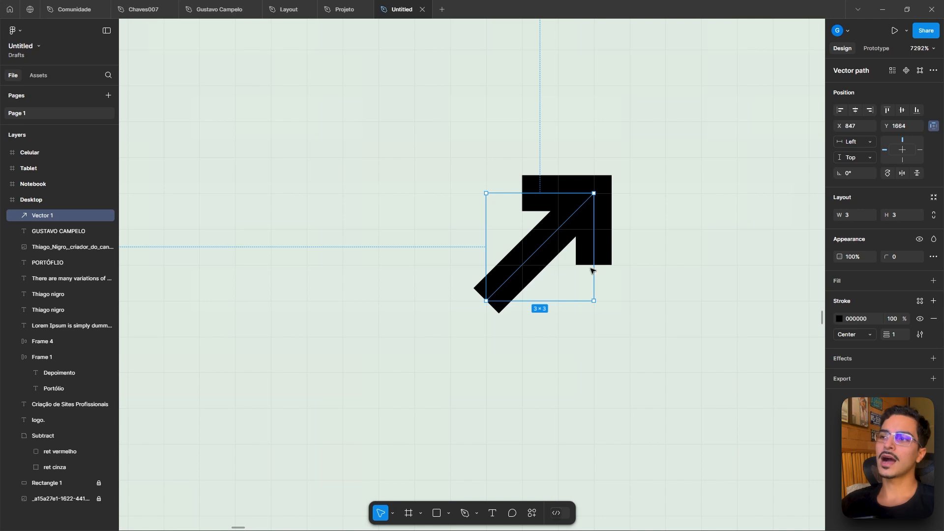
- Resize the arrow vector to 4 × 4
drag(593, 191, 627, 155)
scroll(670, 233, down, 3)
scroll(670, 233, up, 3)
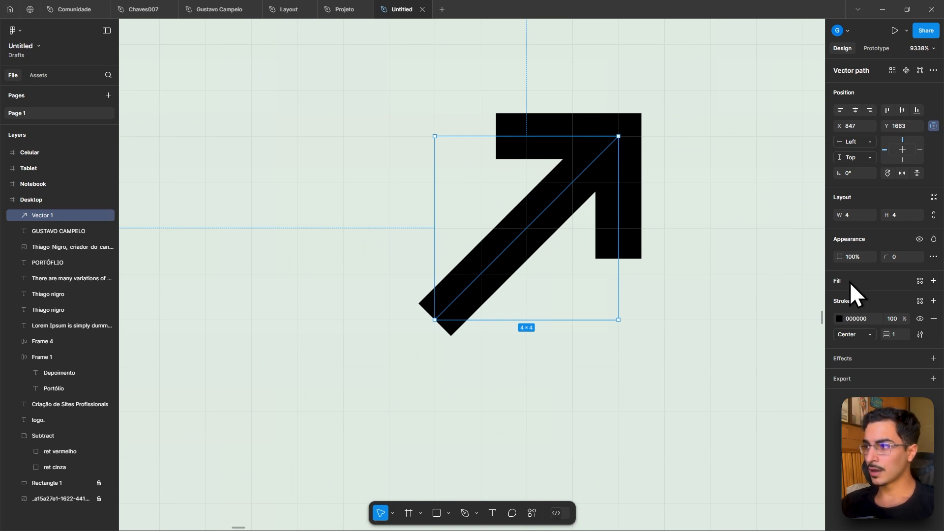
- Set the arrow's stroke end points to Round in the advanced stroke settings
click(919, 335)
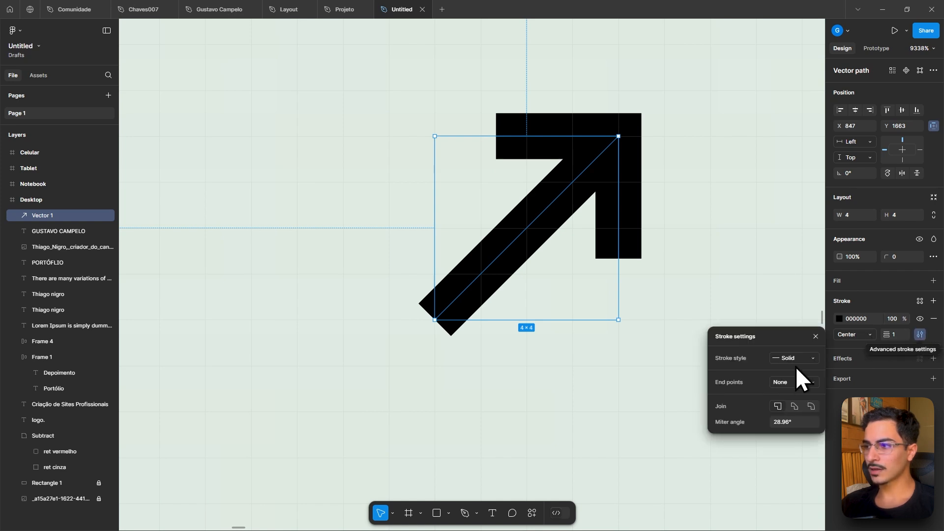
click(800, 382)
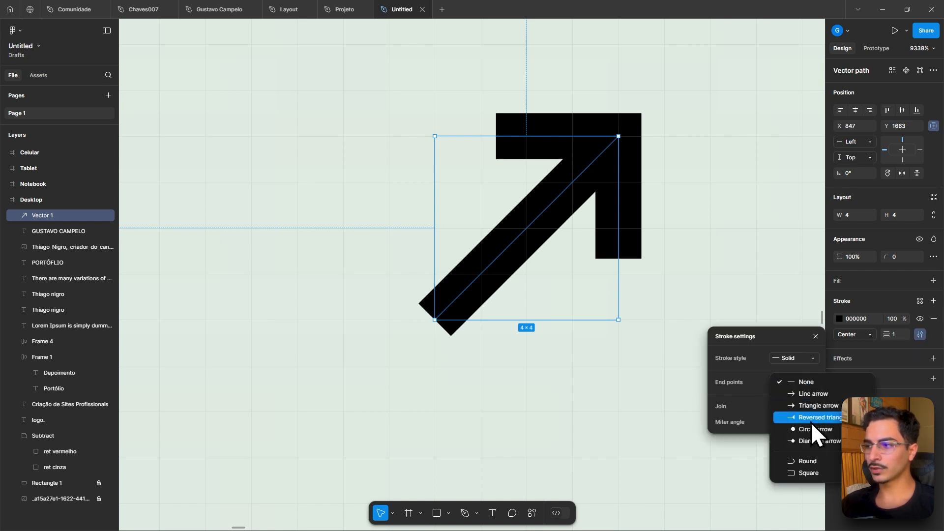
click(807, 457)
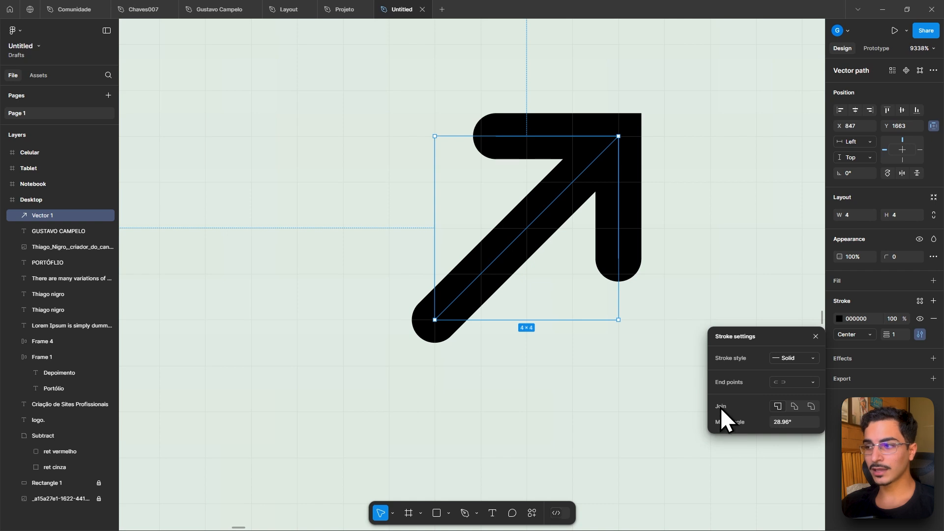
- Set the arrow's stroke join to Round and close the stroke settings
click(811, 406)
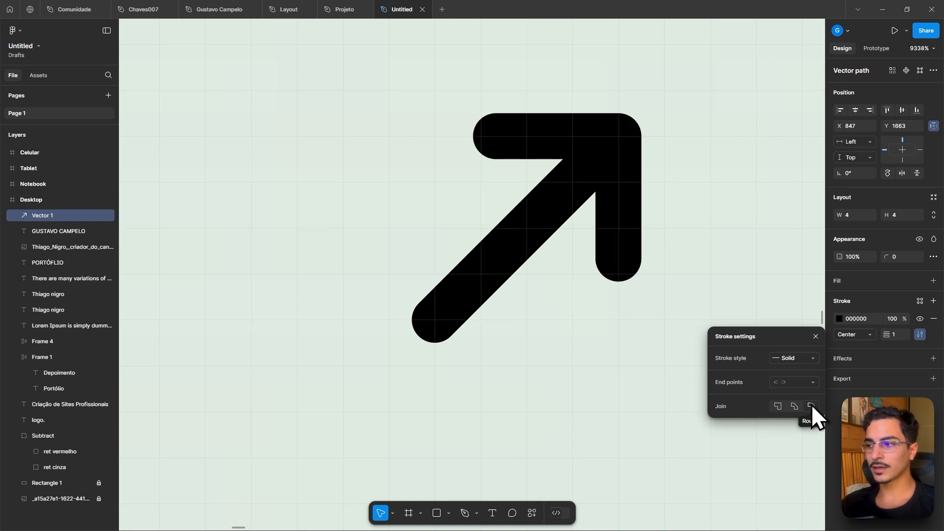
click(652, 182)
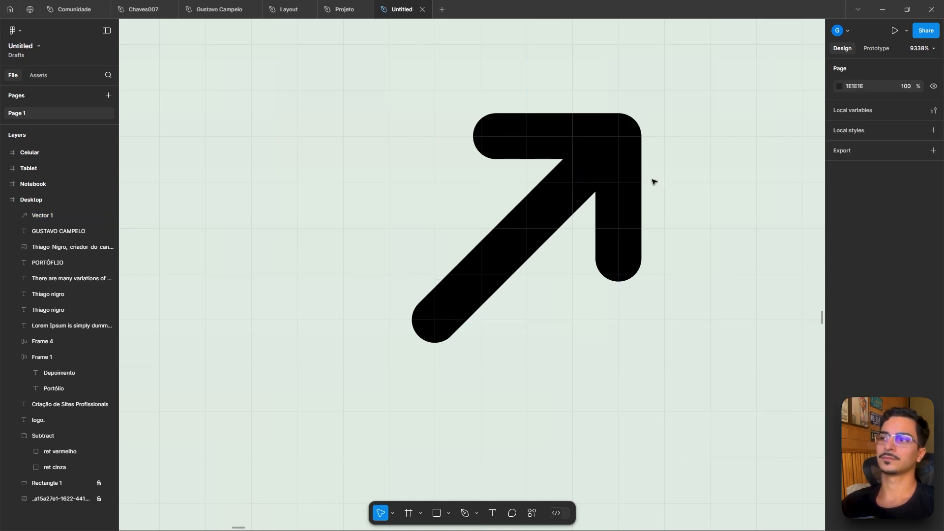
- Wrap the arrow vector in an auto layout frame
scroll(653, 182, down, 10)
scroll(620, 177, up, 5)
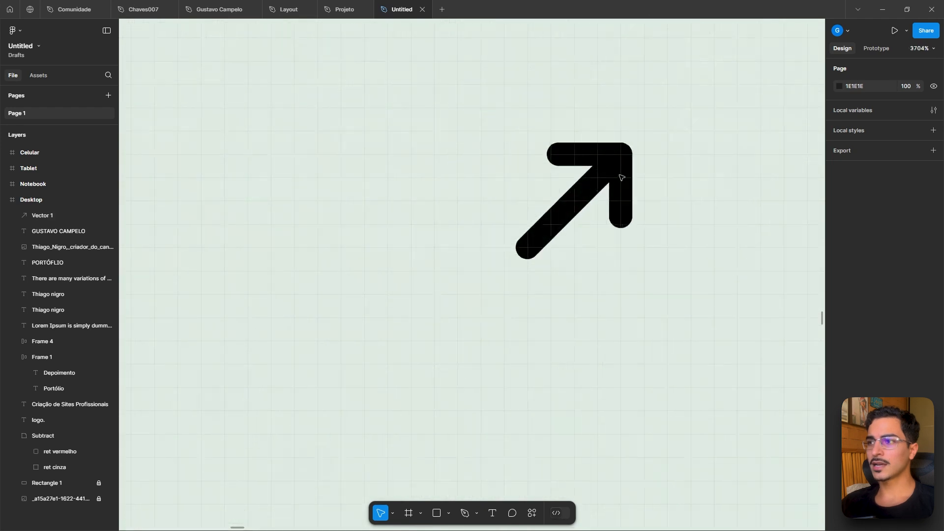
scroll(621, 177, up, 3)
click(606, 158)
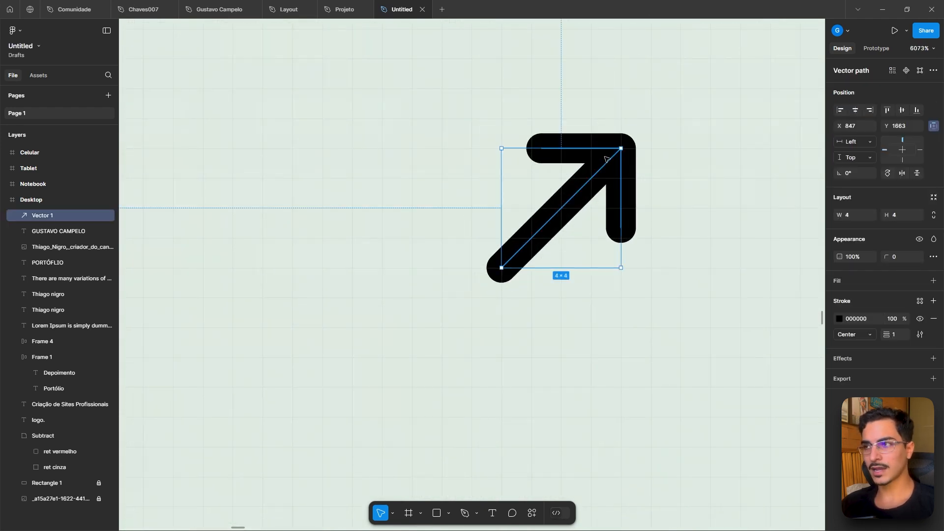
key(shift+a)
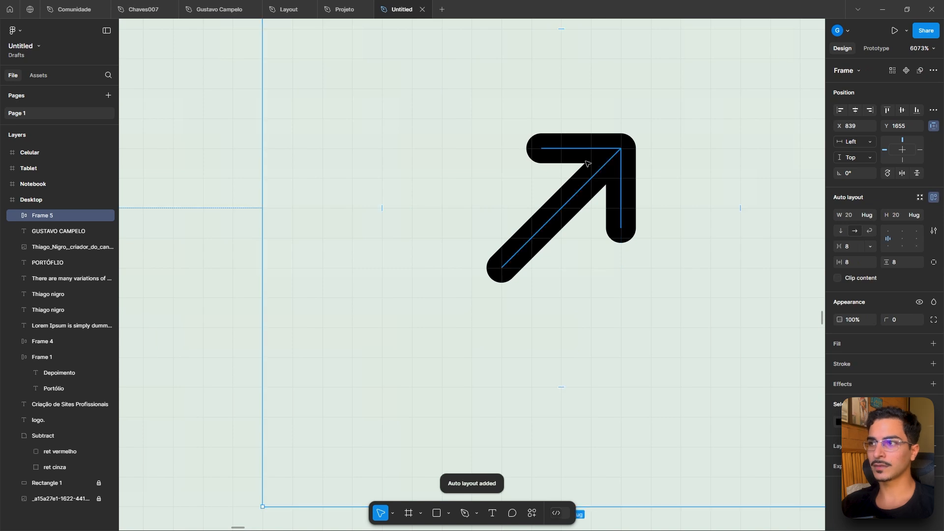
- Add a fill to the arrow frame and sample the dark card colour 181C18 with the eyedropper
scroll(588, 161, down, 5)
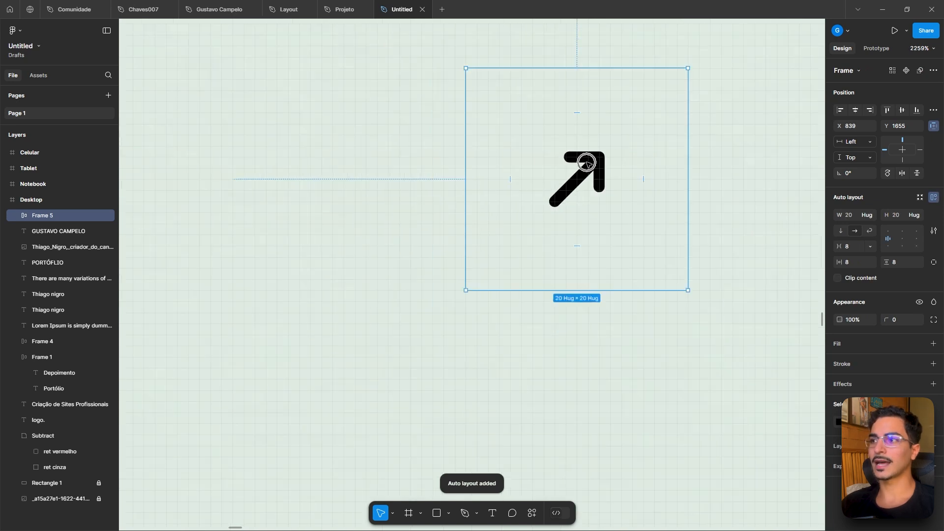
click(933, 343)
click(838, 361)
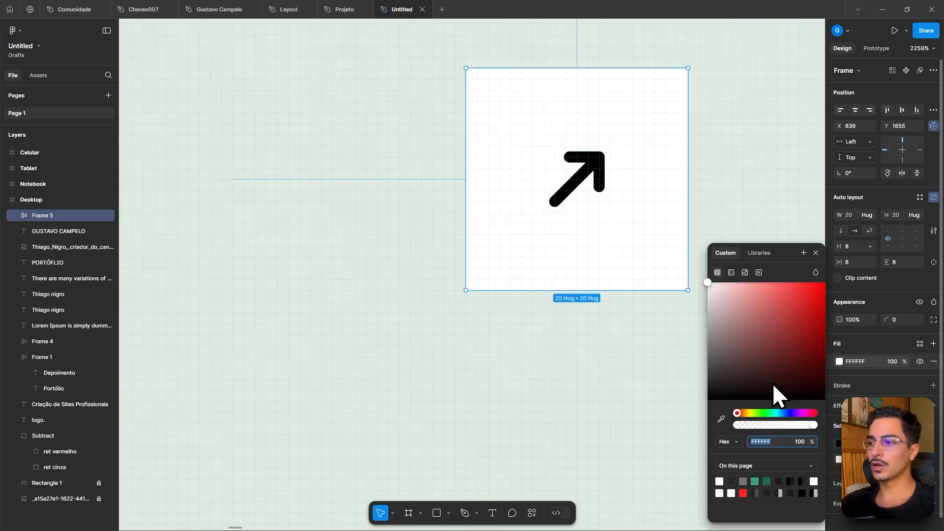
scroll(630, 344, down, 10)
scroll(629, 344, down, 6)
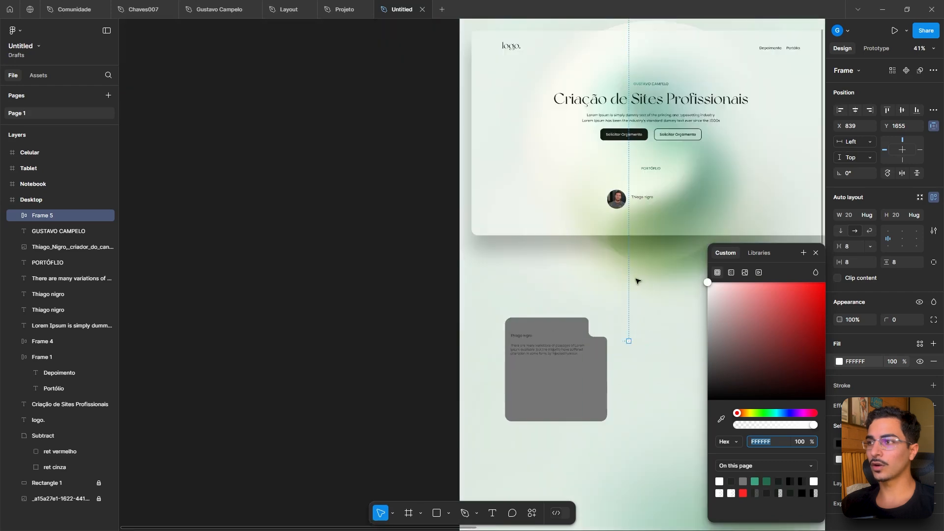
click(721, 420)
click(646, 132)
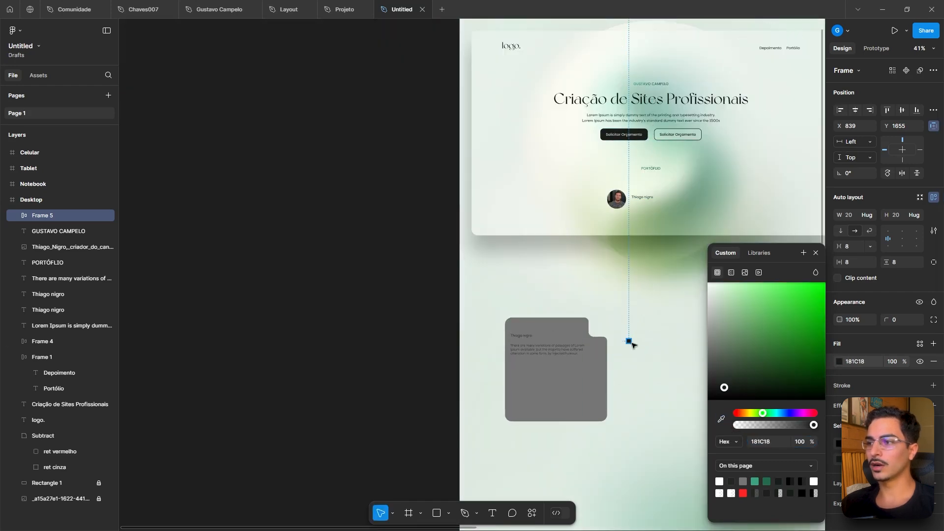
key(shift+2)
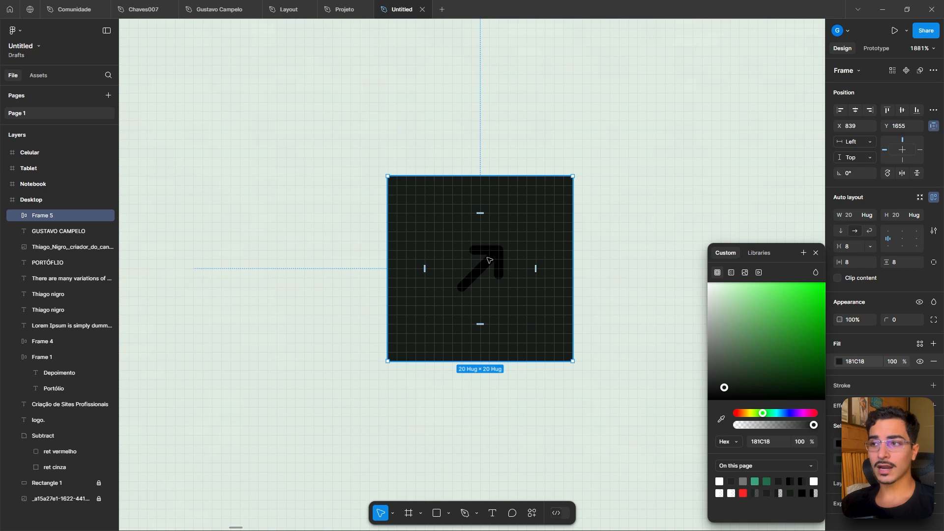
- Change the arrow's stroke colour to white FFFFFF
click(489, 257)
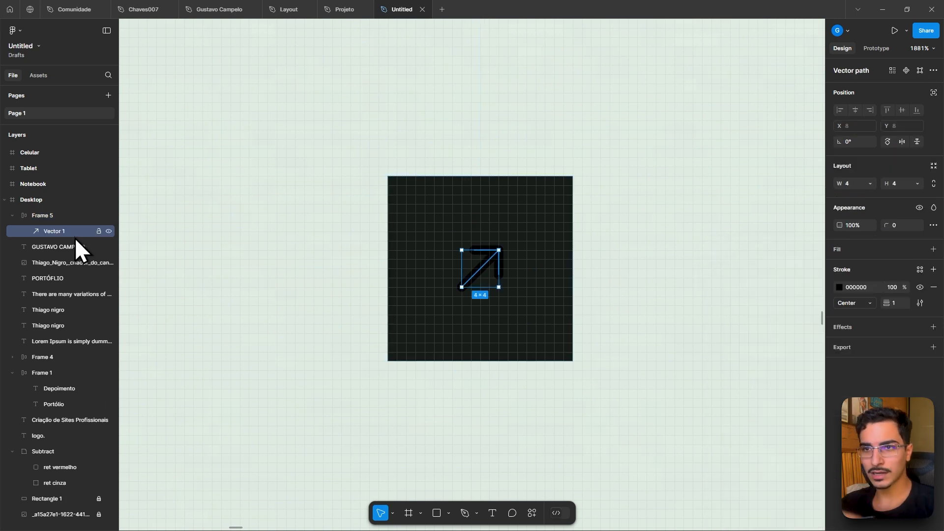
click(55, 218)
click(55, 231)
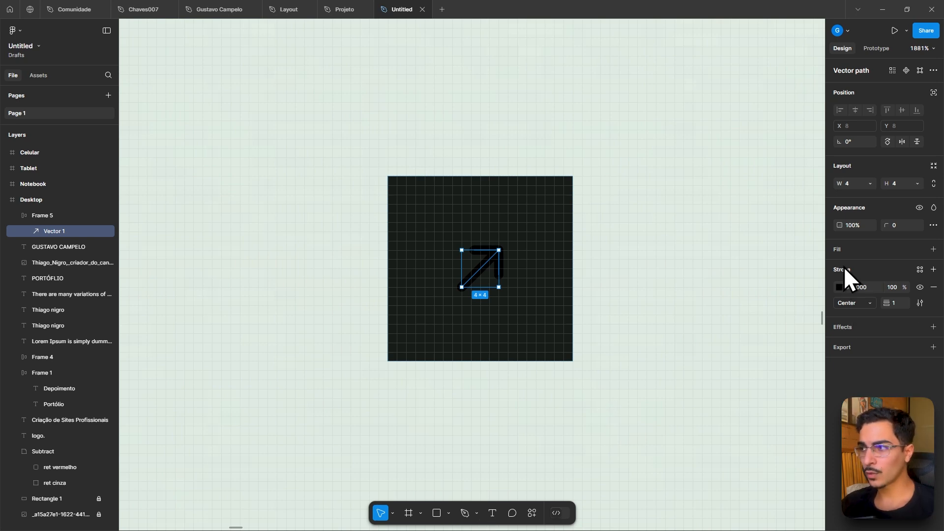
scroll(481, 268, up, 5)
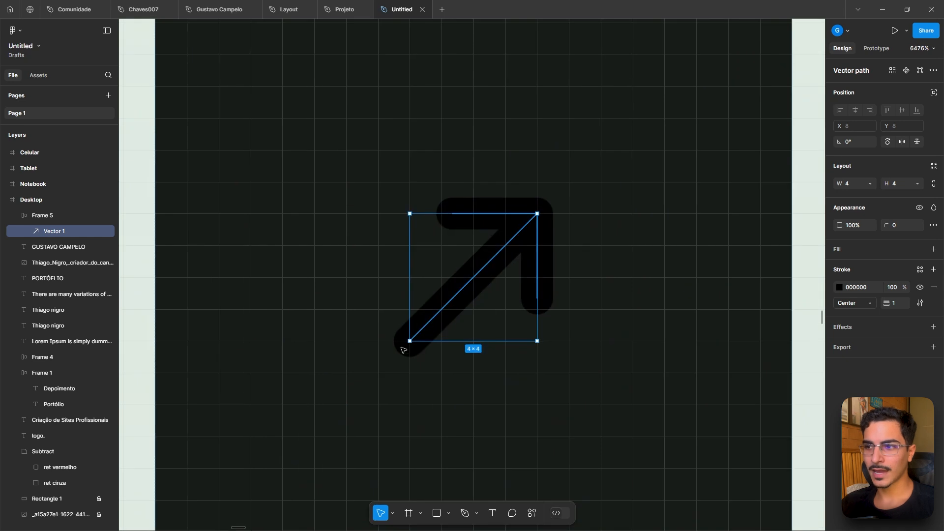
click(839, 287)
click(763, 300)
drag(752, 298, 673, 245)
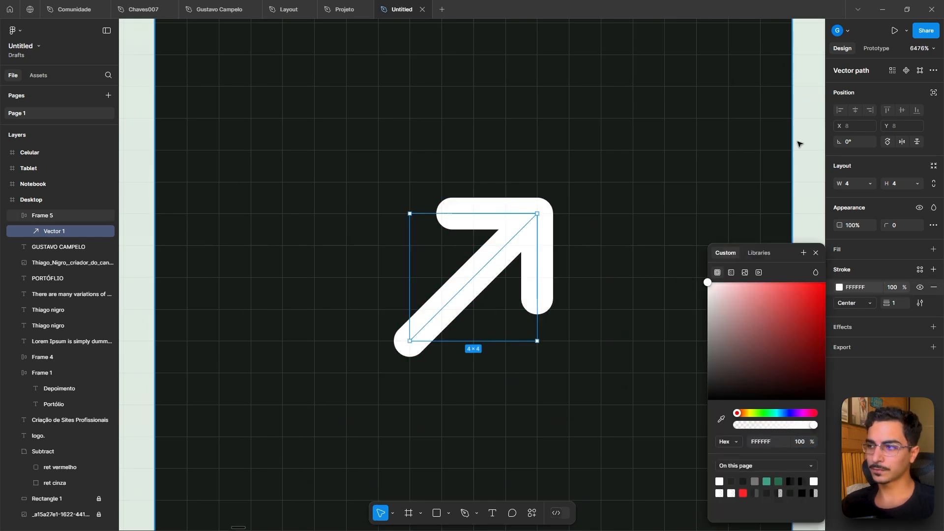
click(797, 141)
- Enlarge the arrow vector inside the frame to about 10 × 10
scroll(783, 150, down, 4)
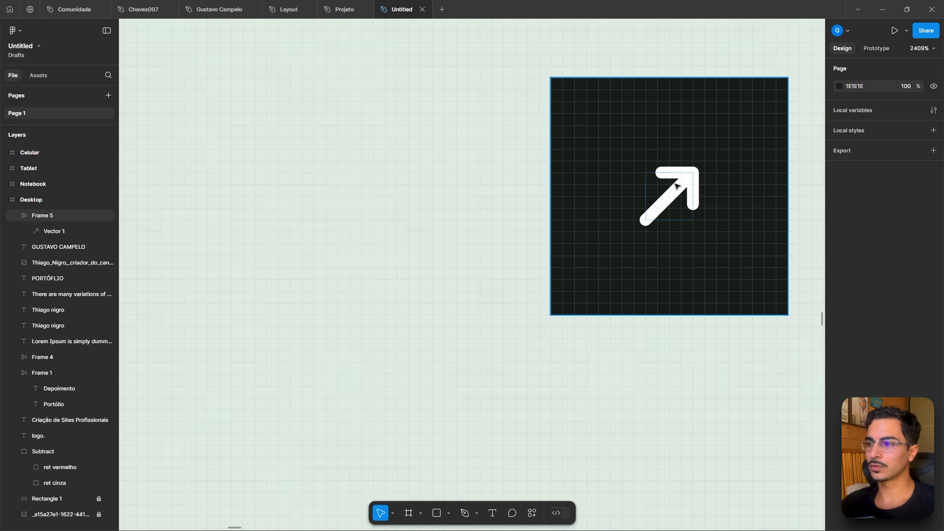
click(686, 186)
drag(693, 172, 725, 156)
click(731, 134)
drag(701, 123, 442, 126)
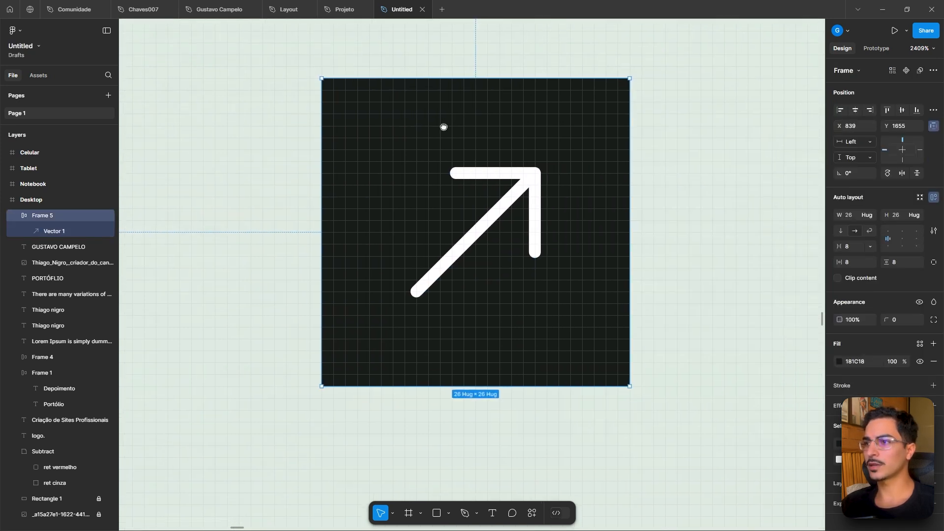
- Increase the arrow's stroke weight to 2
click(533, 188)
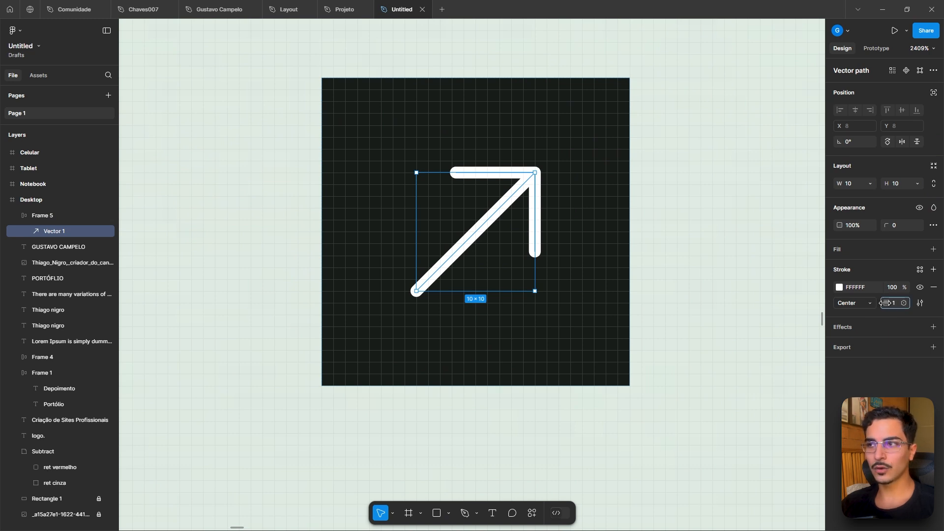
drag(885, 302, 886, 302)
click(691, 298)
scroll(691, 298, down, 5)
scroll(689, 297, up, 3)
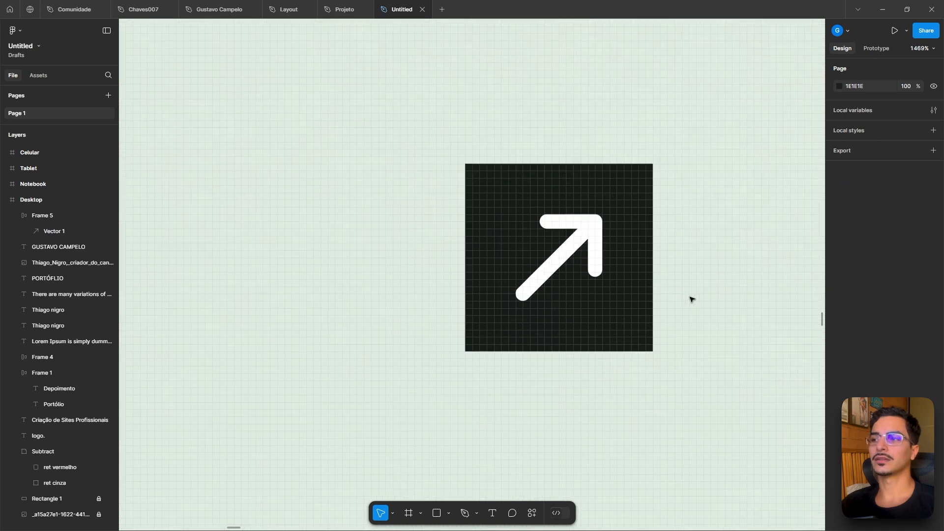
- Round the arrow frame's corners to 5 and move it into the notch at the card's top-right corner
click(618, 198)
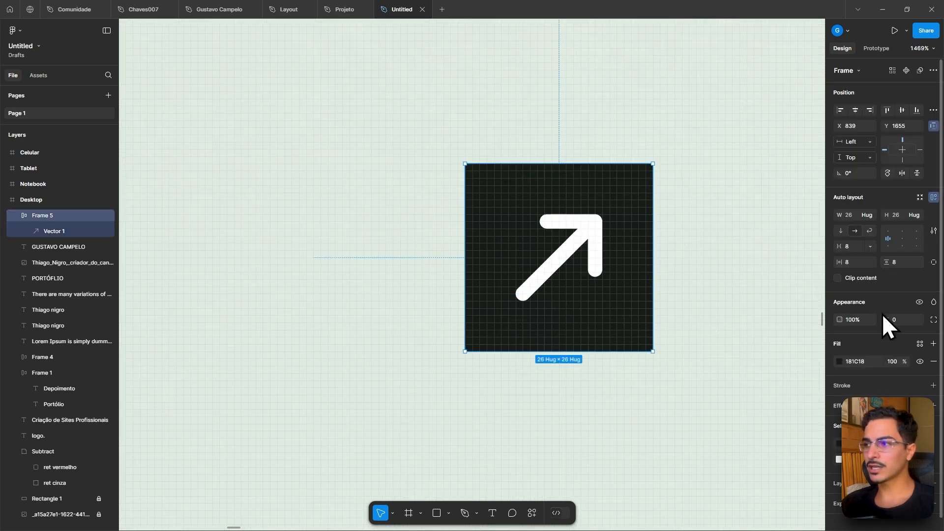
drag(887, 319, 936, 314)
click(724, 314)
scroll(725, 311, down, 6)
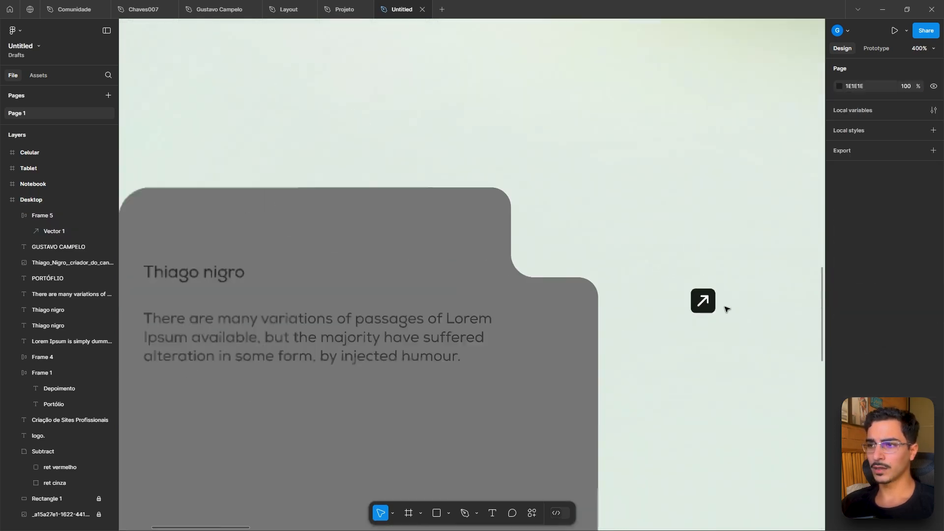
drag(707, 302, 608, 242)
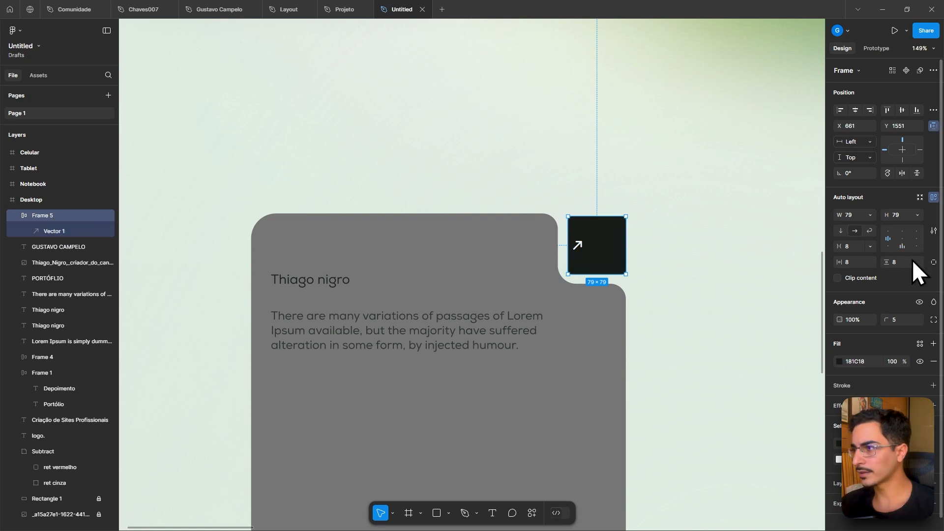
- Center the arrow inside its frame and enlarge the vector to 29 × 29
click(901, 238)
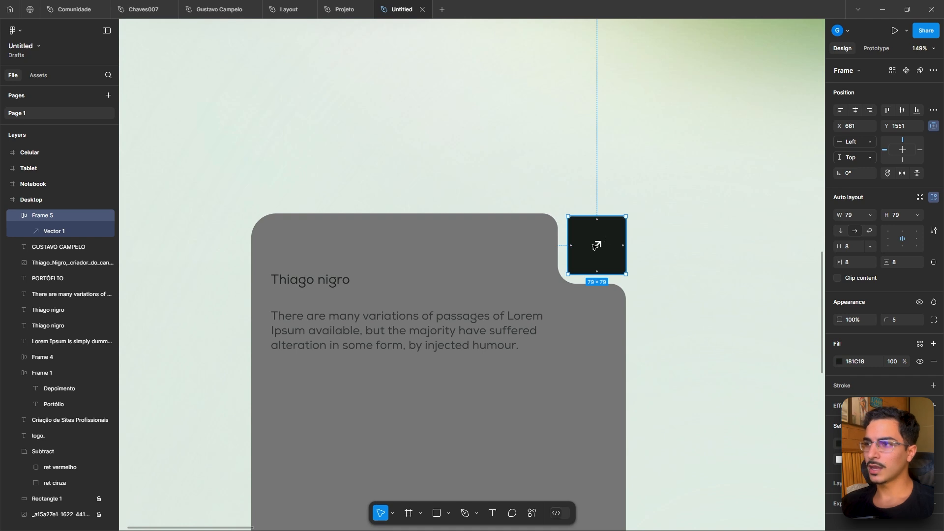
double_click(597, 246)
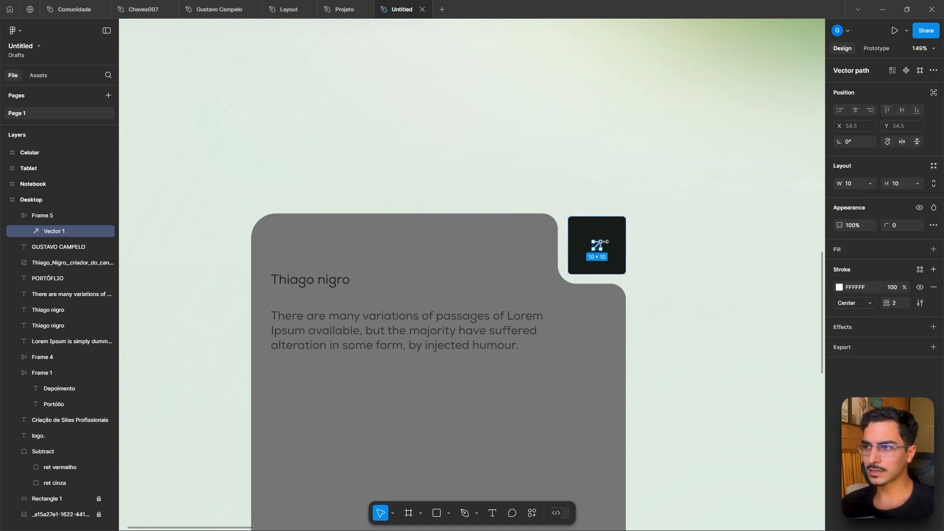
drag(602, 239, 607, 237)
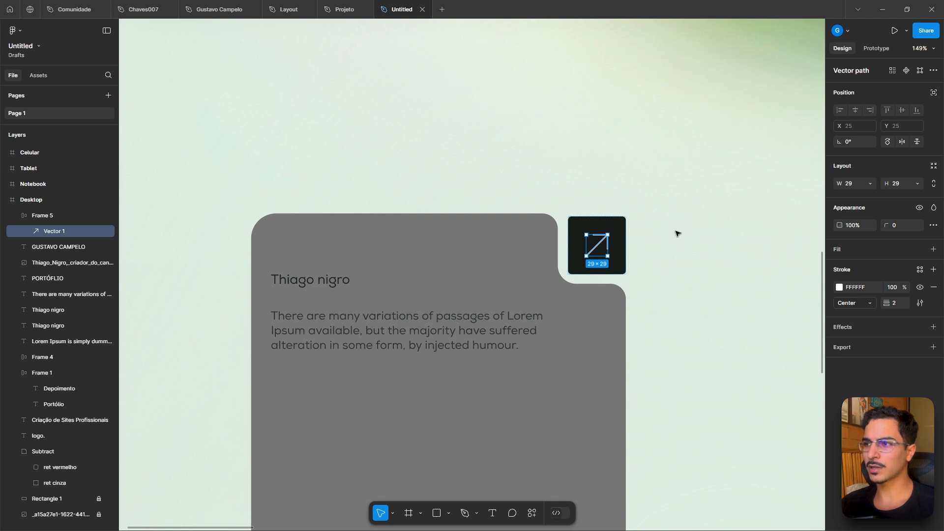
- Thicken the arrow's stroke weight
drag(886, 301, 889, 302)
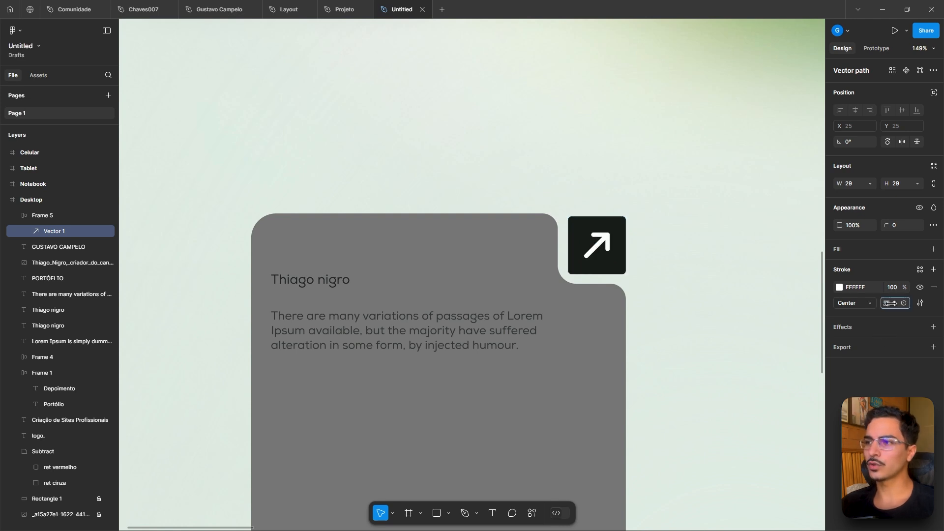
click(688, 265)
scroll(689, 265, down, 6)
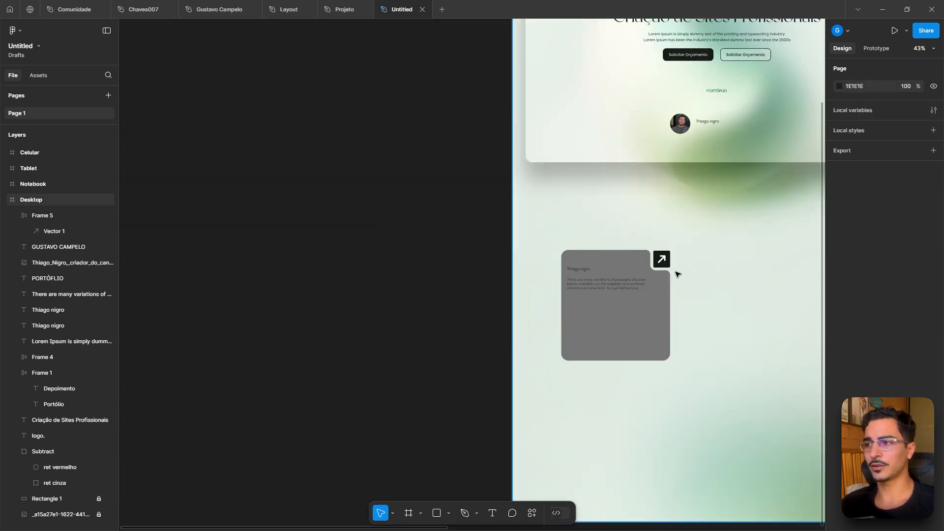
scroll(676, 274, up, 5)
- Compare the arrow buttons on the portfolio cards in the Projeto file, then return to this file
click(345, 9)
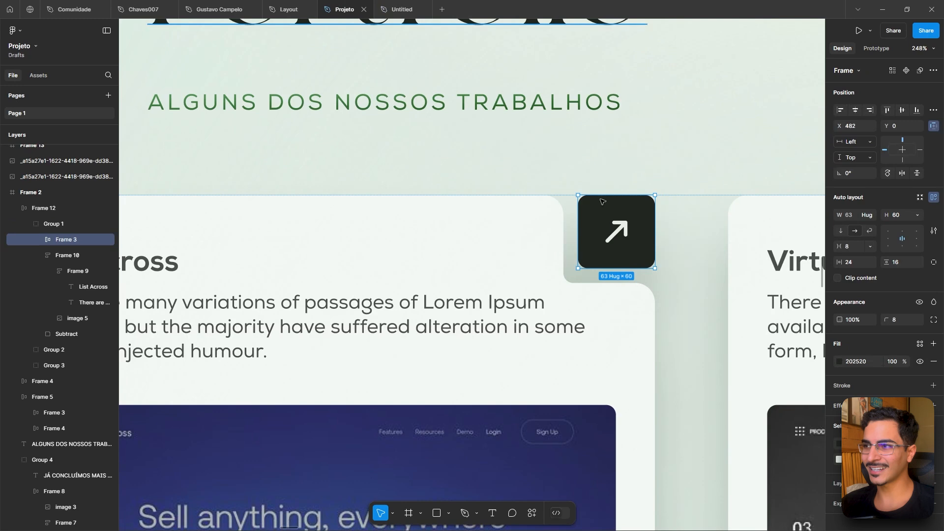
click(708, 160)
scroll(627, 242, down, 5)
drag(662, 188, 459, 333)
scroll(585, 178, down, 4)
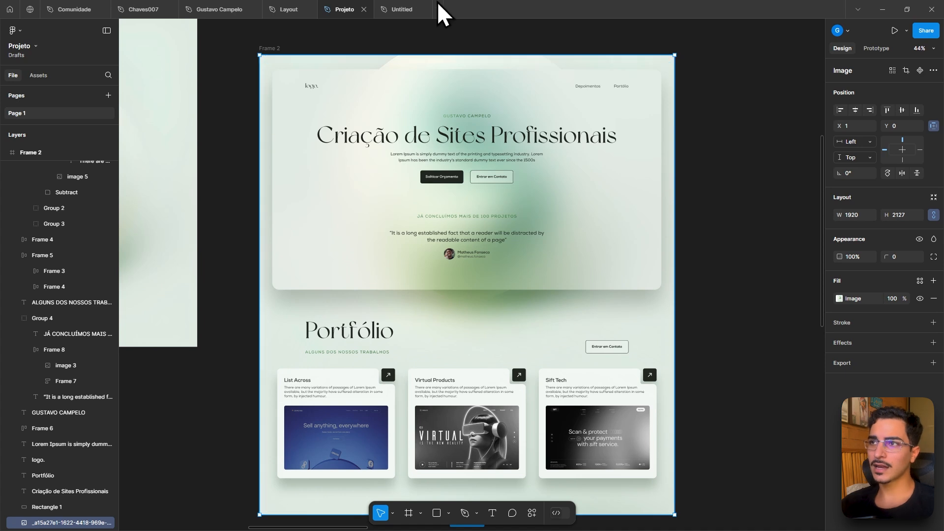
click(402, 10)
- Switch to Dev Mode and inspect the hero heading text and the Desktop frame
scroll(444, 139, down, 6)
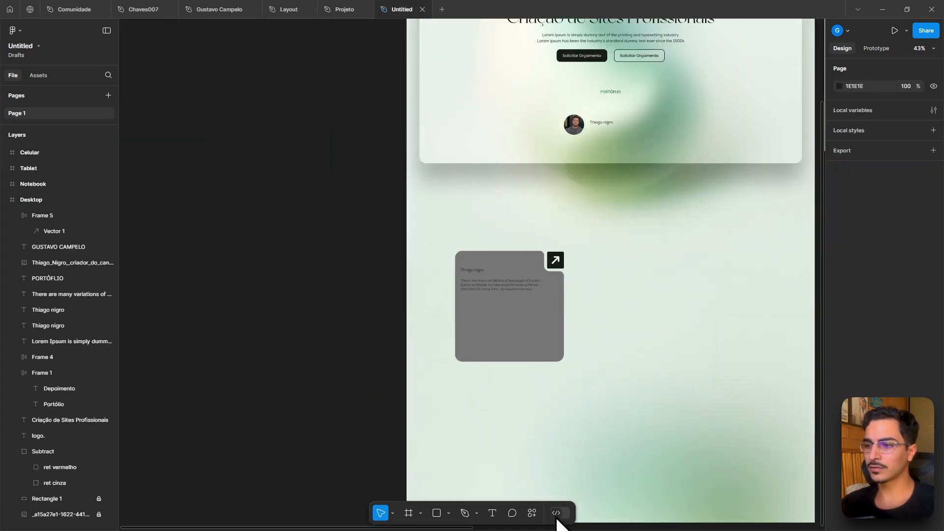
drag(630, 234, 510, 333)
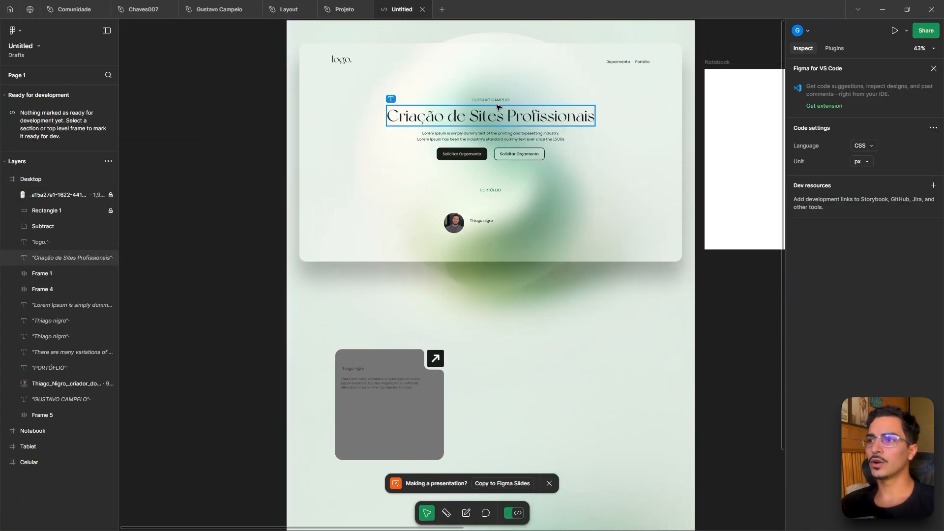
click(500, 111)
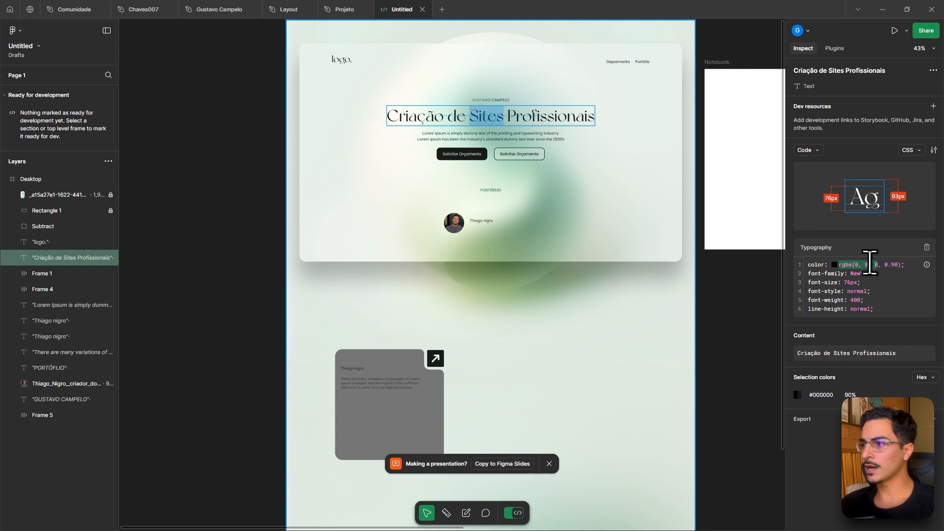
click(564, 201)
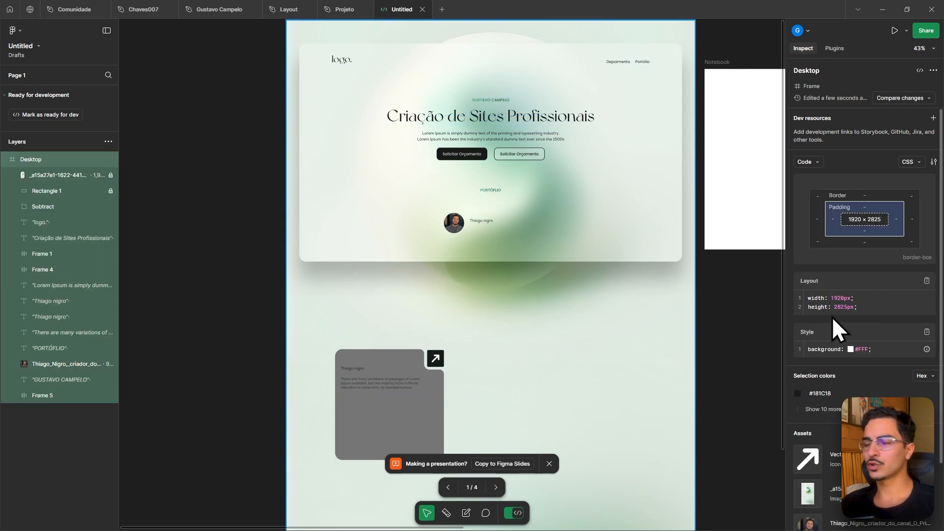
- In the Projeto file, duplicate the testimonial group and place the copy to its right
click(348, 15)
click(462, 251)
scroll(470, 249, up, 3)
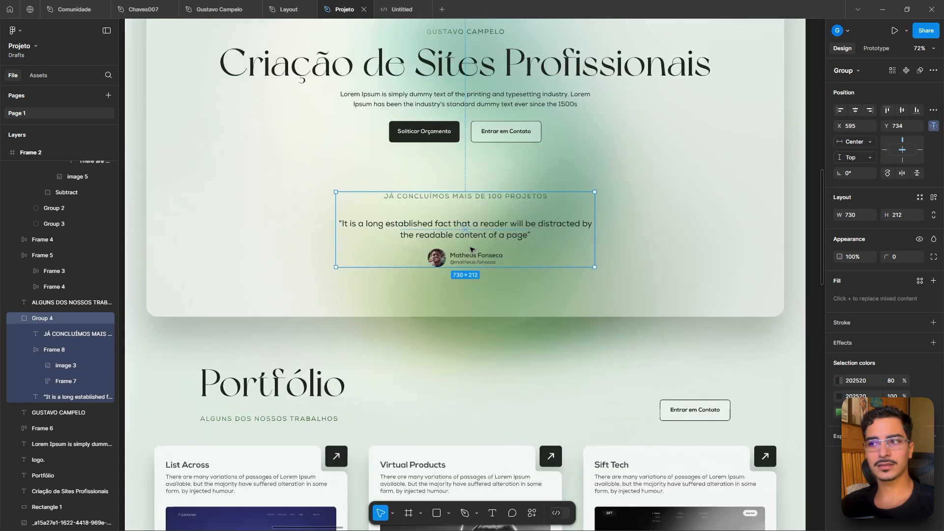
scroll(469, 231, up, 4)
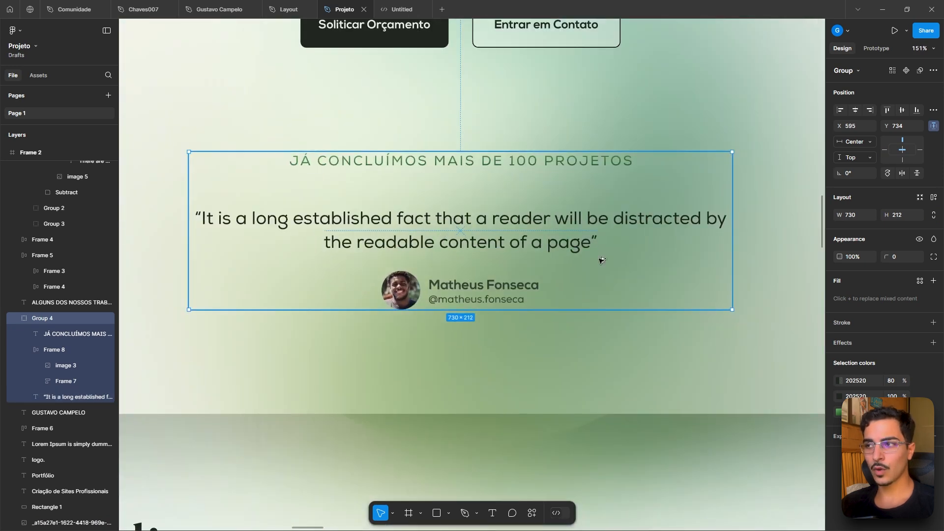
drag(601, 260, 826, 287)
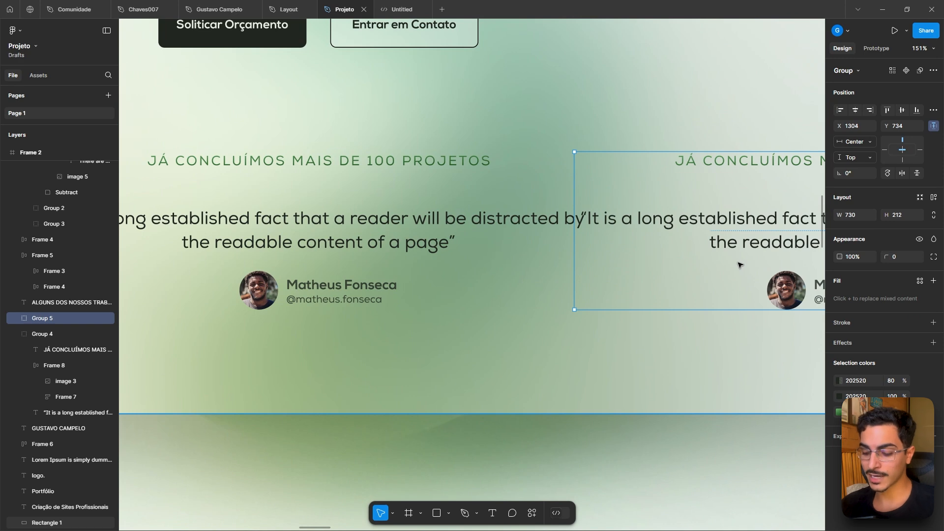
- Delete the duplicated testimonial group
key(Delete)
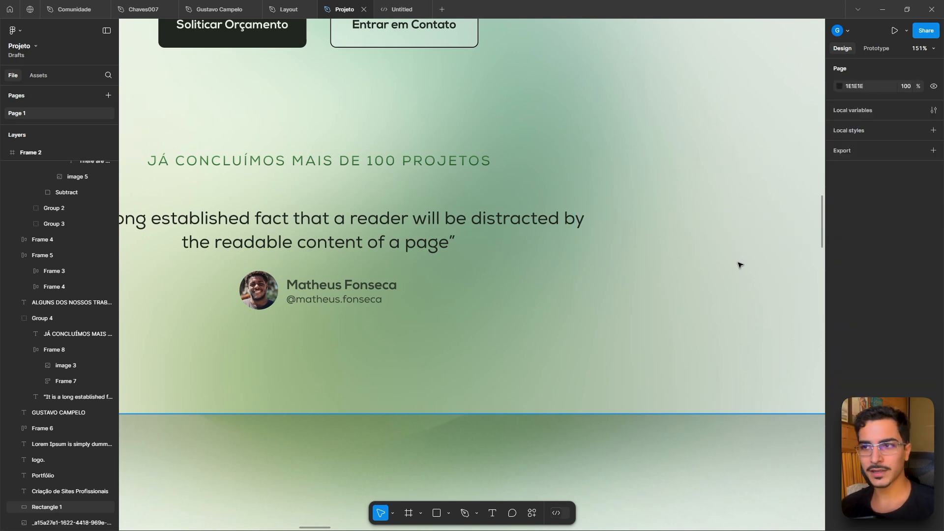
- Edit the List Across portfolio card image's fill, raising exposure and contrast and dropping saturation to make it grayscale
ctrl+scroll(609, 278, down, 5)
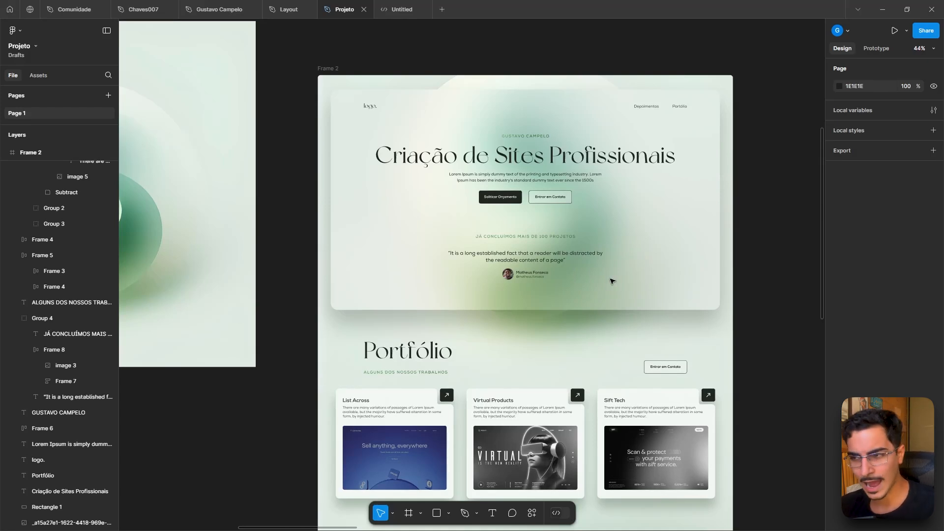
ctrl+scroll(560, 384, up, 8)
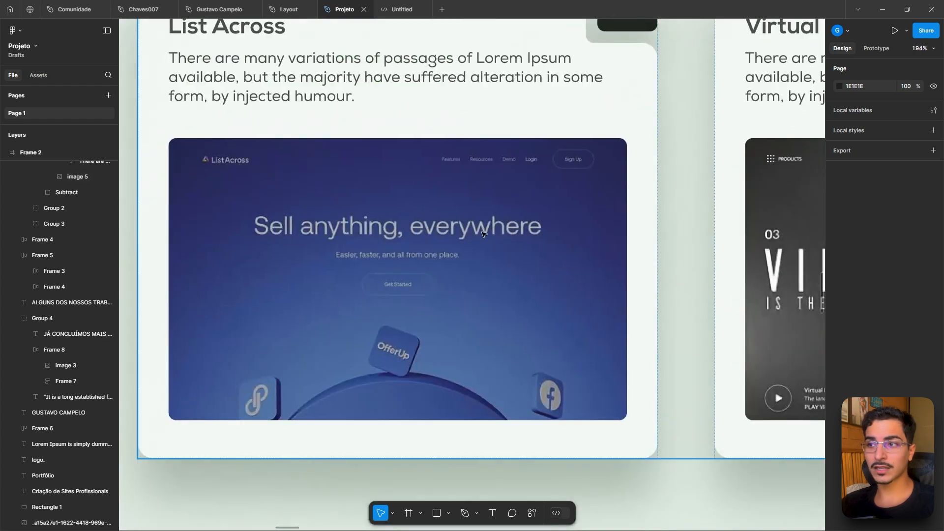
double_click(392, 216)
double_click(392, 216)
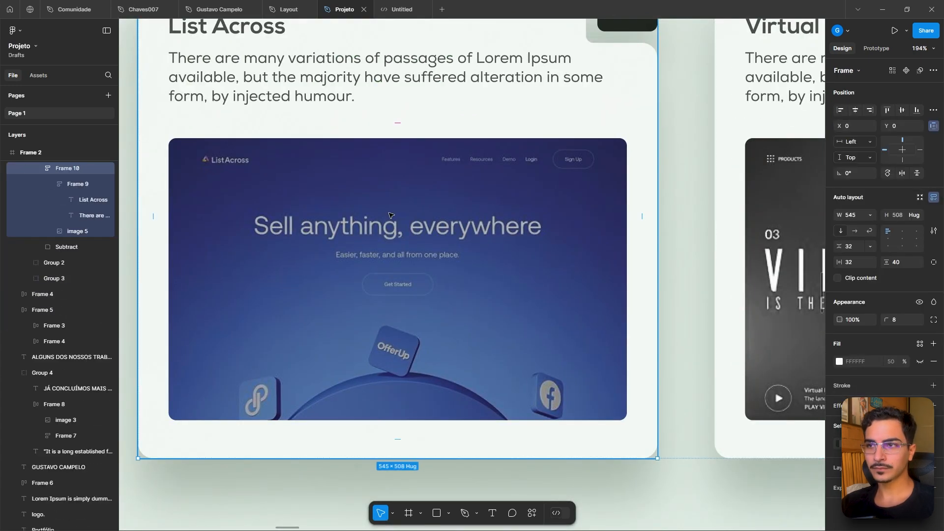
double_click(392, 213)
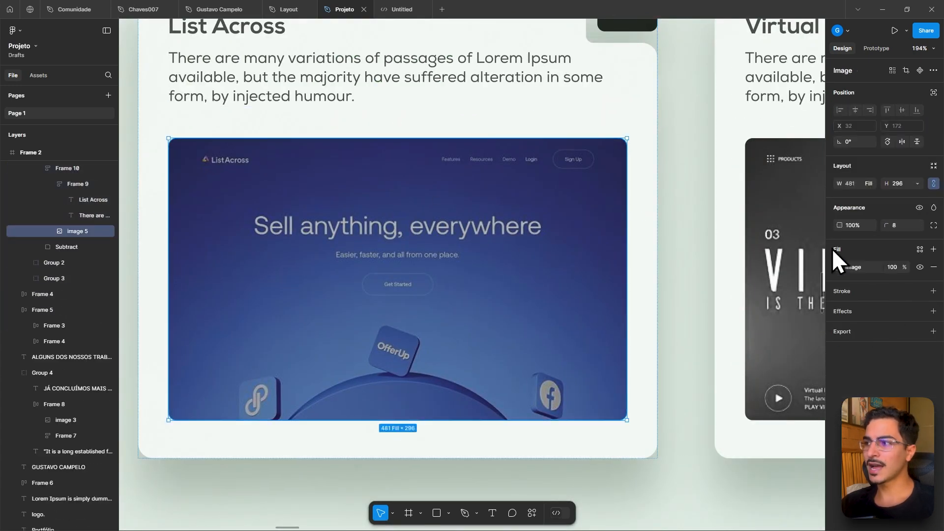
click(839, 267)
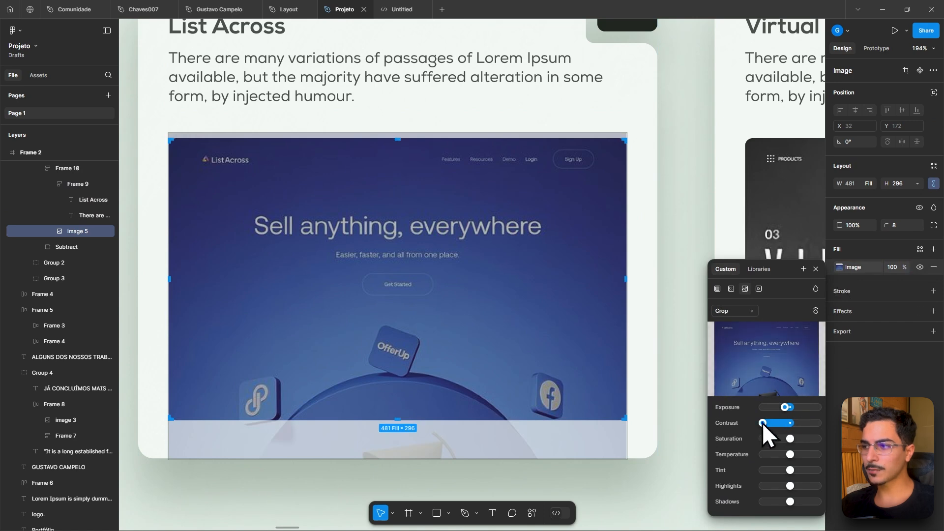
drag(769, 421, 801, 407)
drag(789, 438, 757, 439)
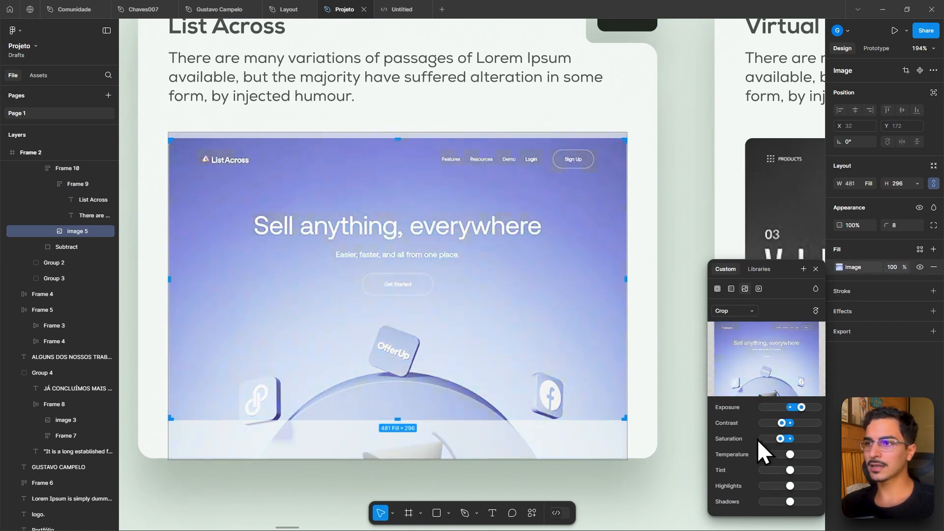
click(678, 279)
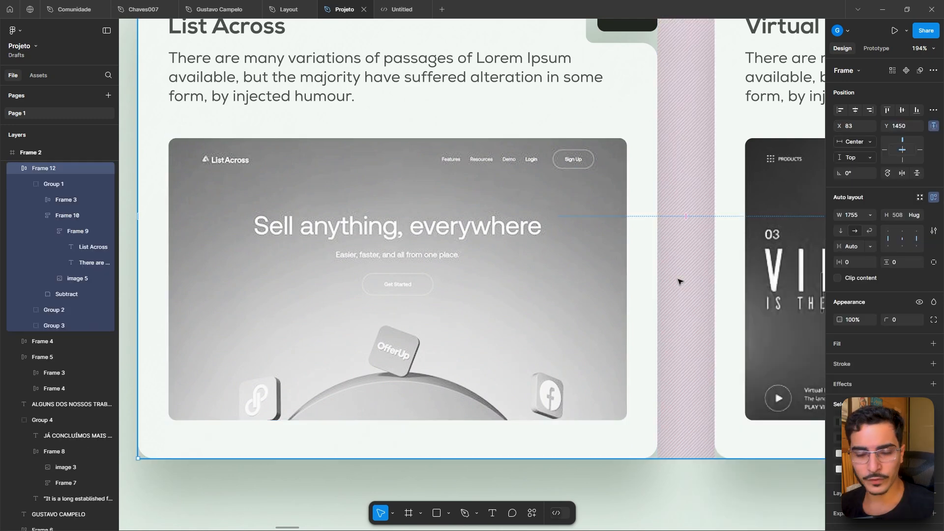